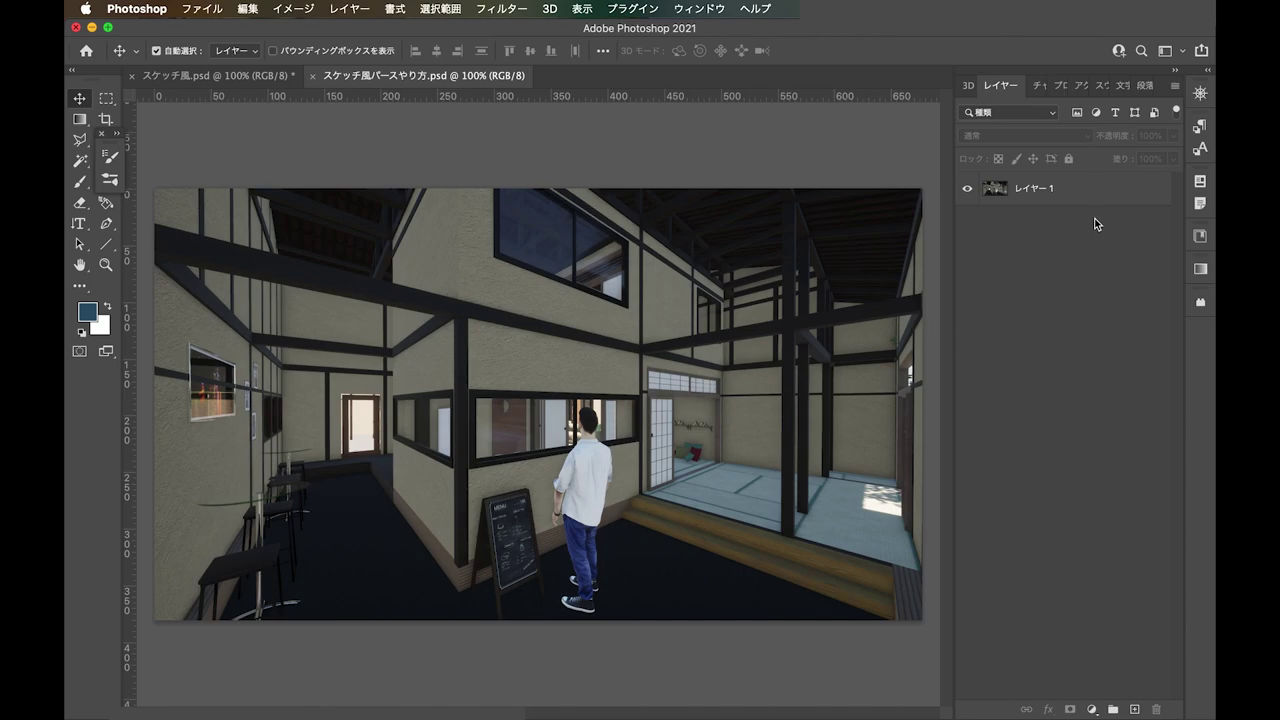
Rename the interior render layer to 背景 and apply Lock All to it
left_click(1038, 193)
double_click(1038, 191)
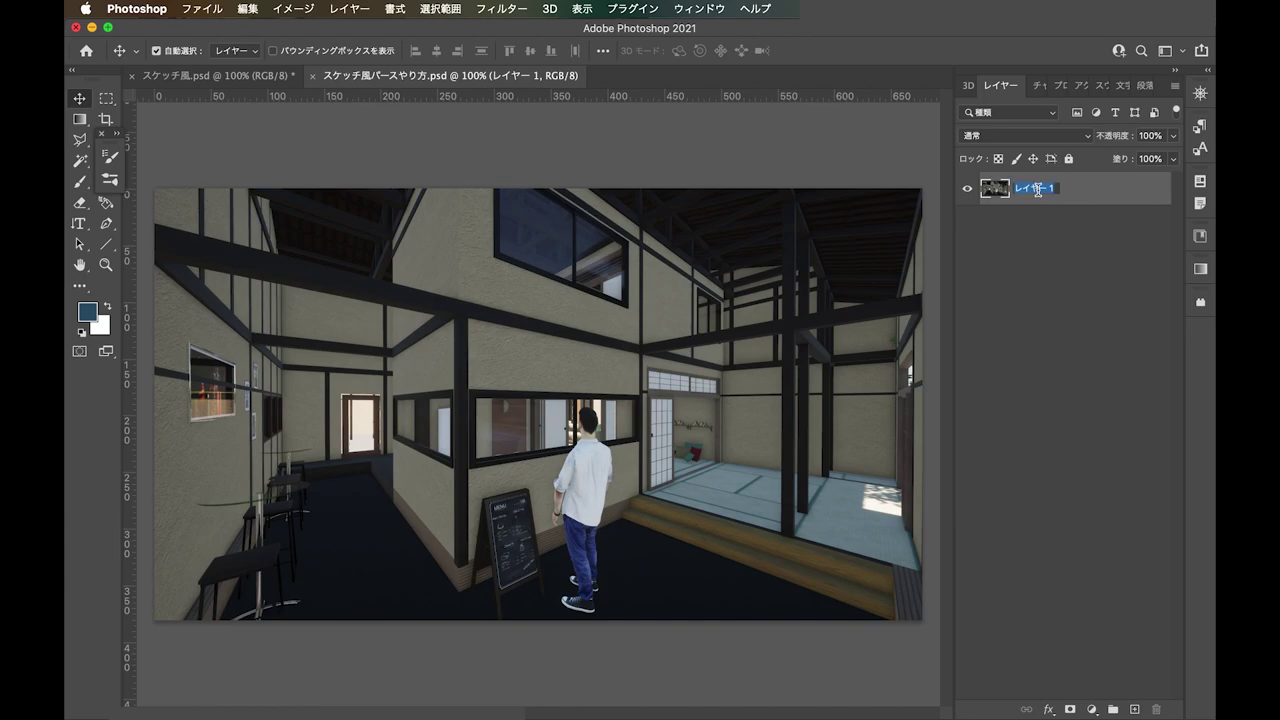
type("背景")
key("Return")
left_click(1048, 256)
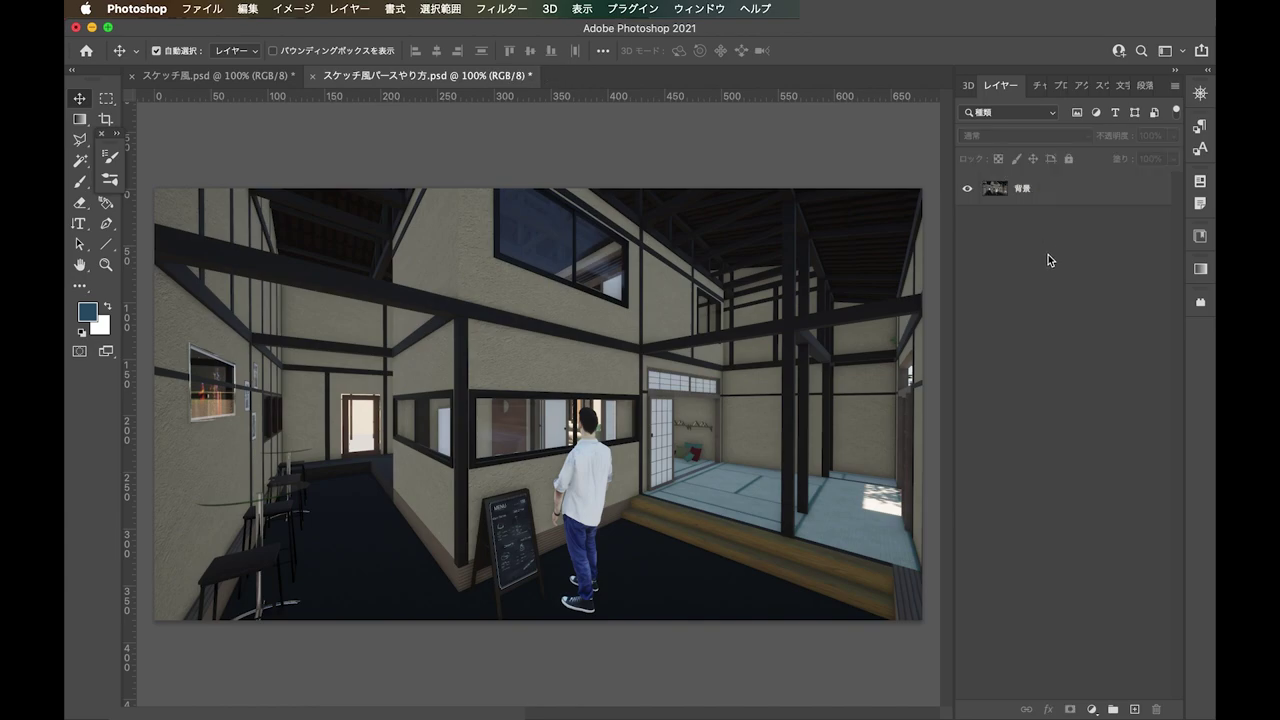
left_click(1060, 190)
left_click(1068, 158)
left_click(1078, 293)
Add a Solid Color fill layer in beige d6cdb2 and name it カラー
left_click(349, 8)
mouse_move(395, 208)
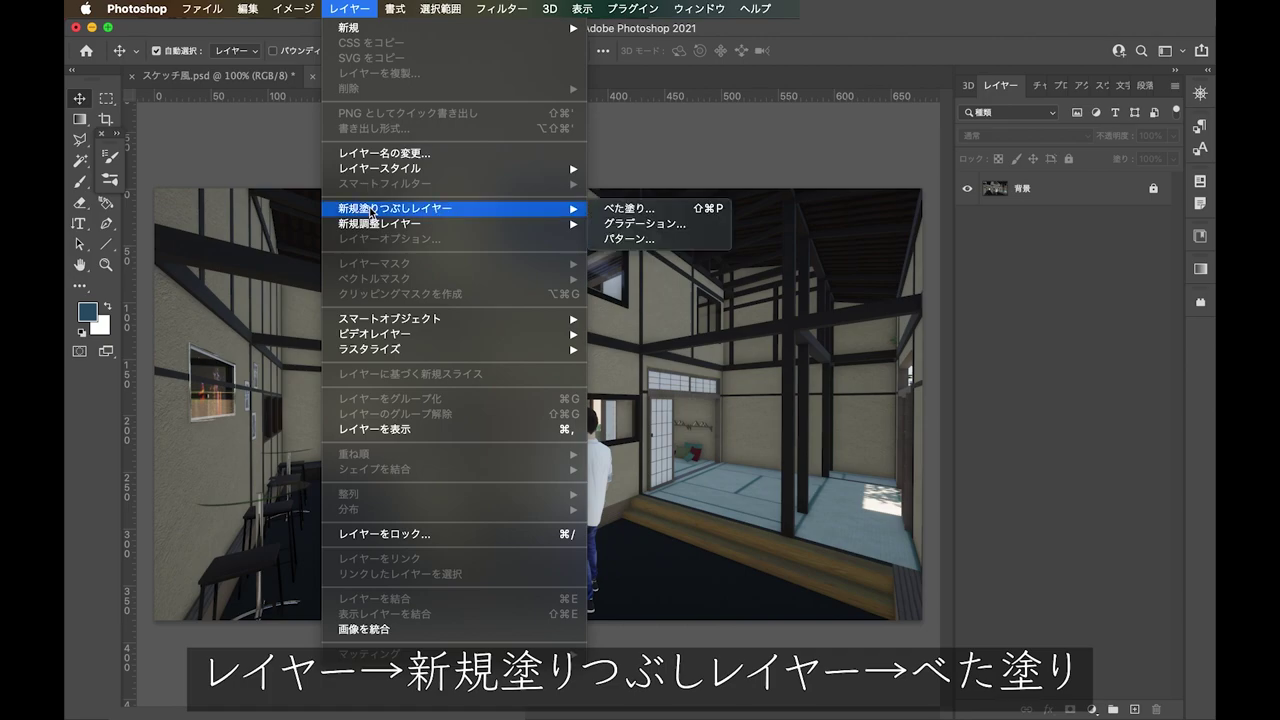
left_click(641, 212)
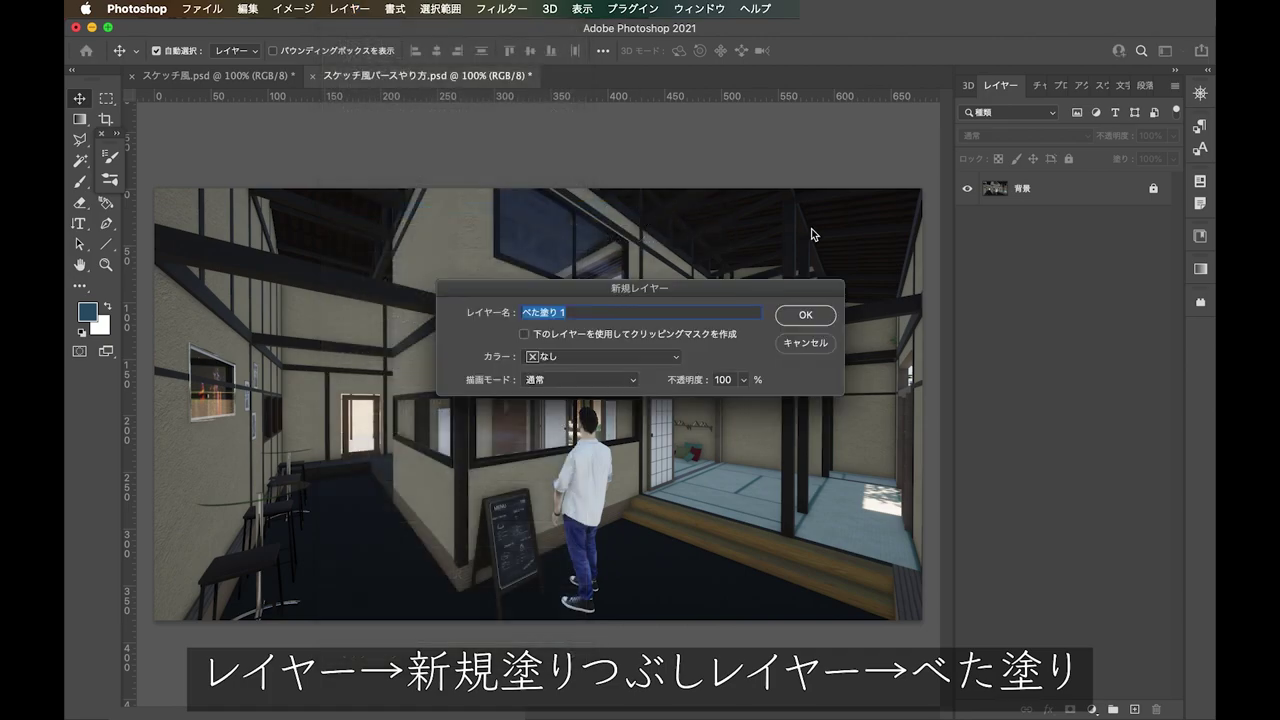
left_click(800, 318)
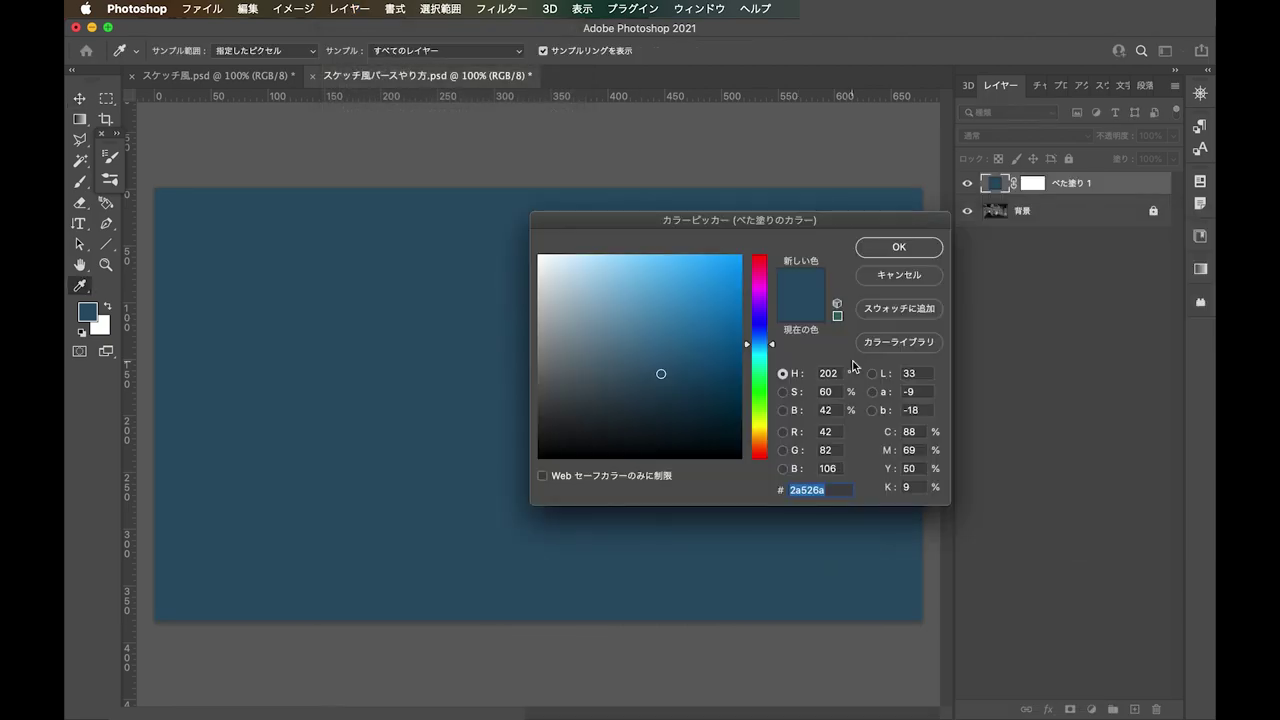
left_click_drag(829, 228, 714, 226)
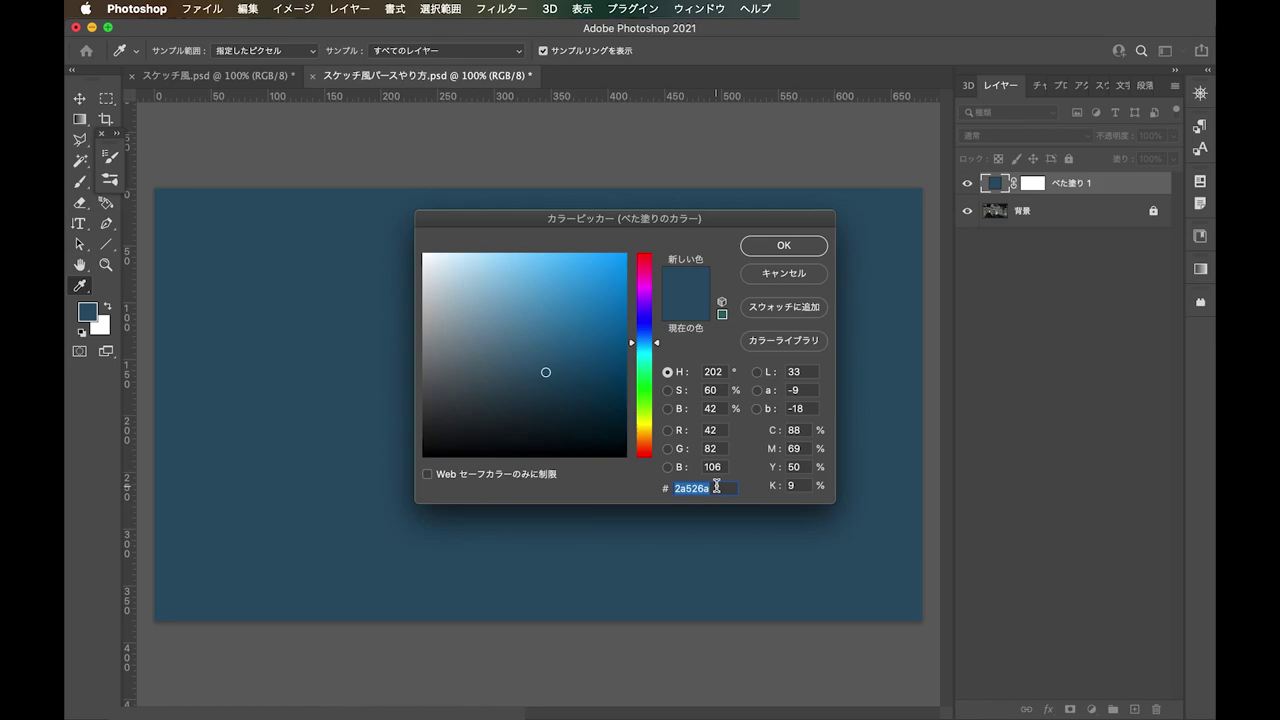
type("d6")
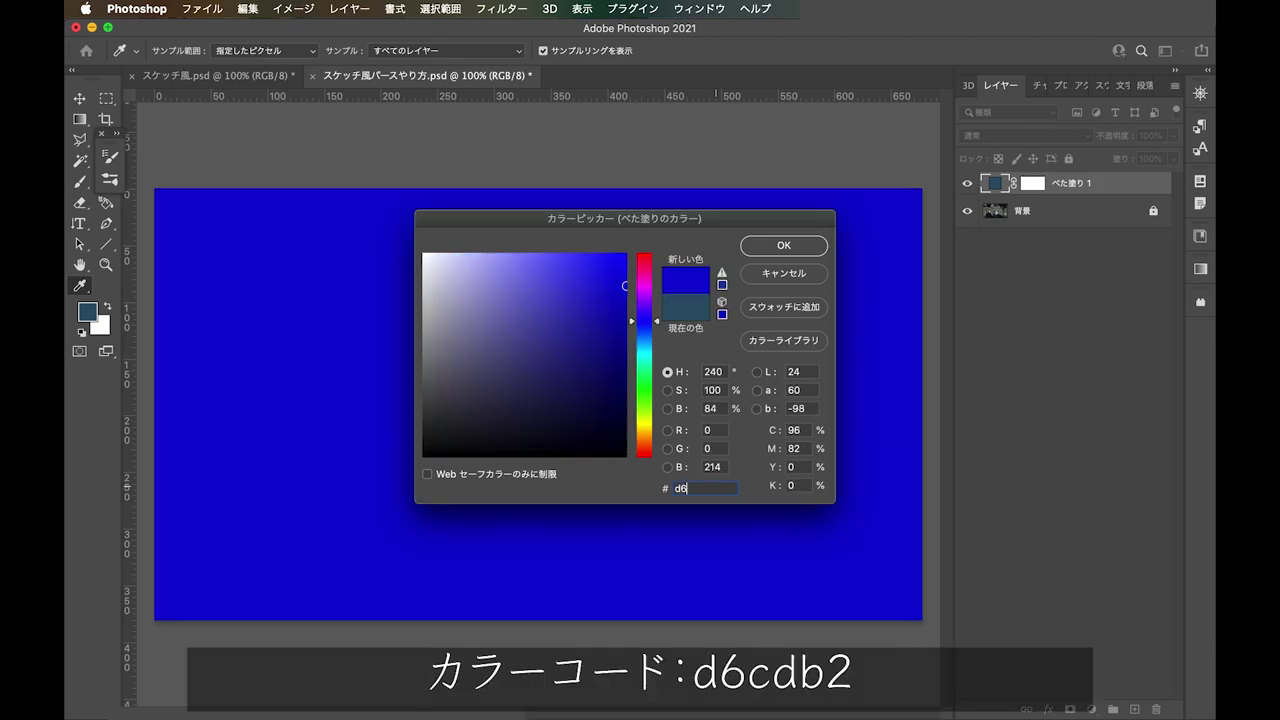
type("cd")
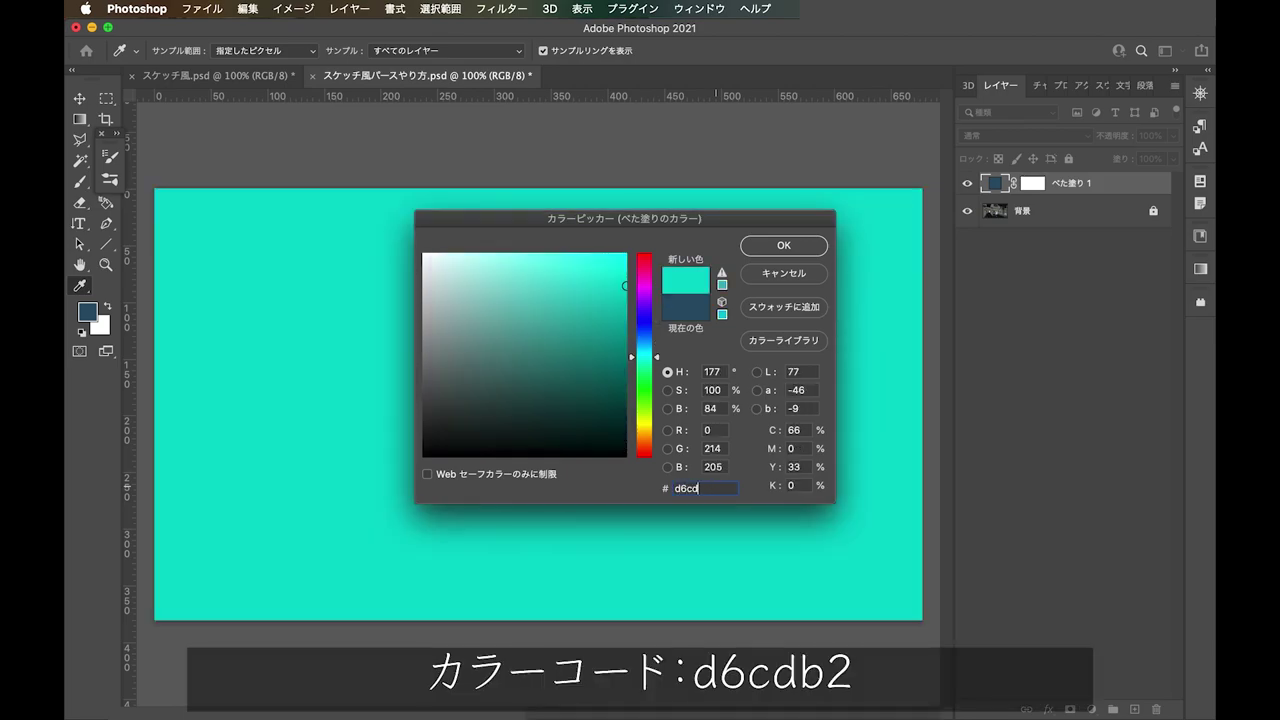
type("b2")
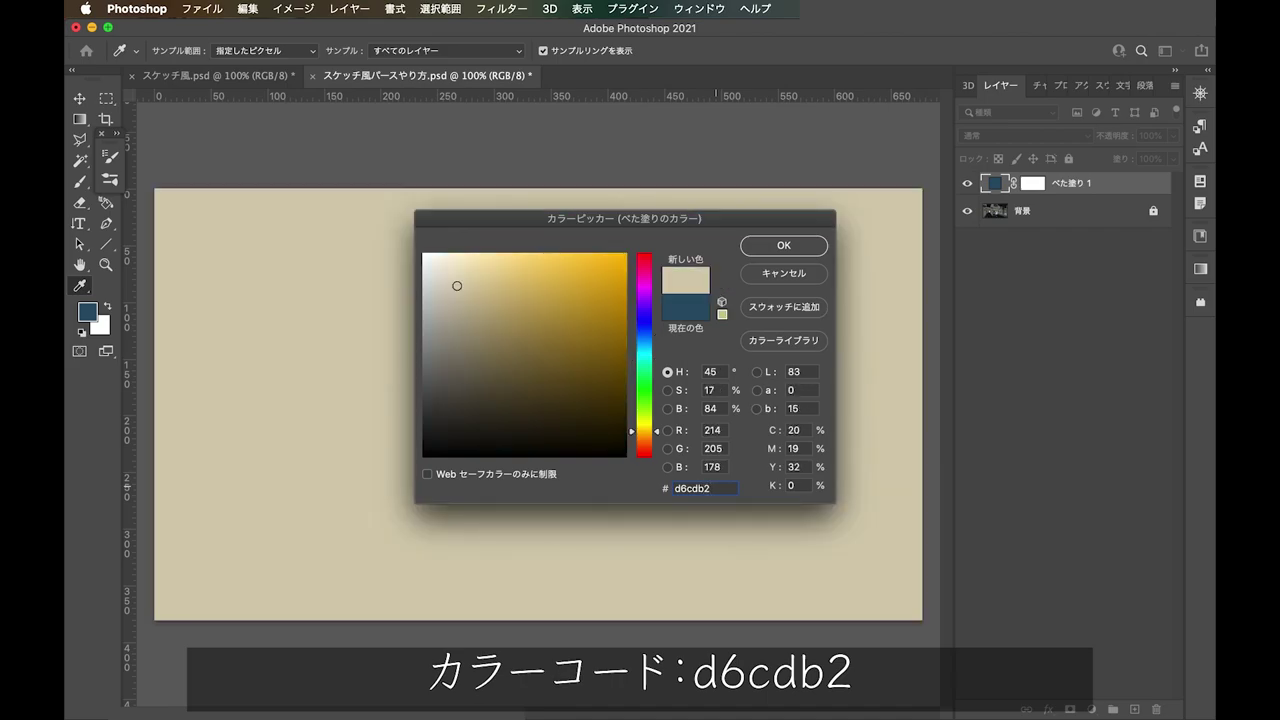
left_click(804, 248)
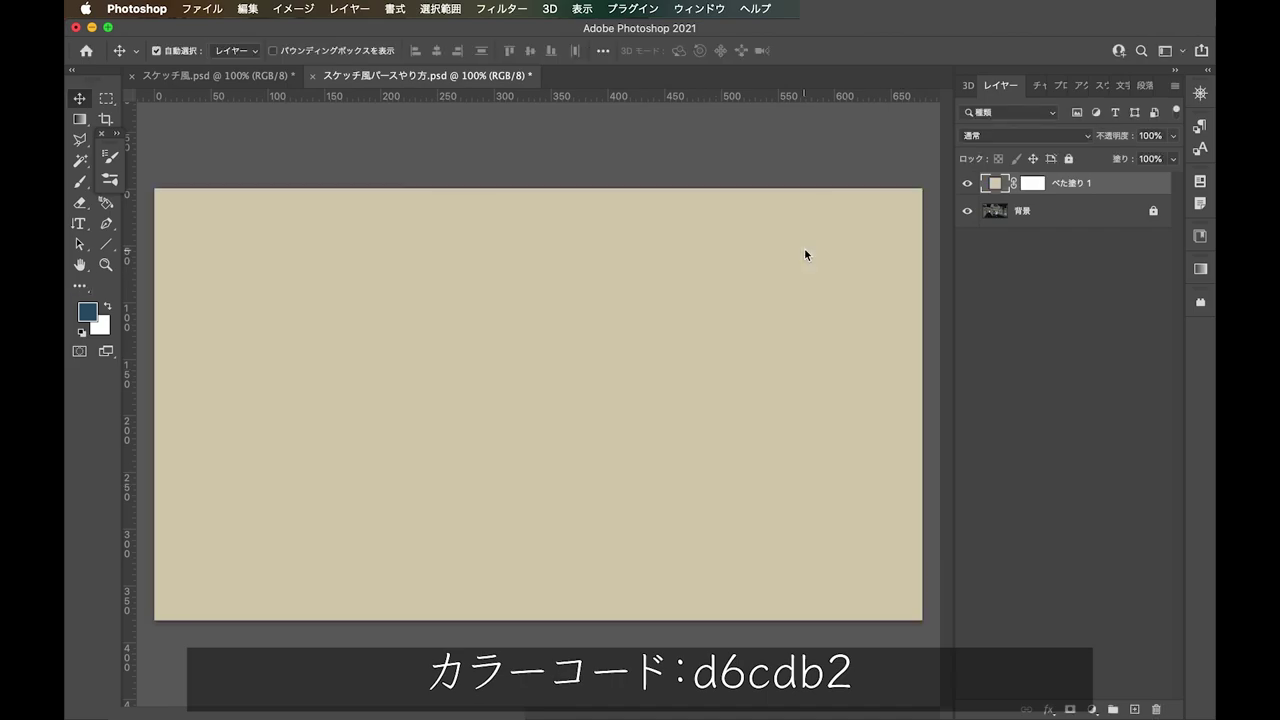
type("カラー")
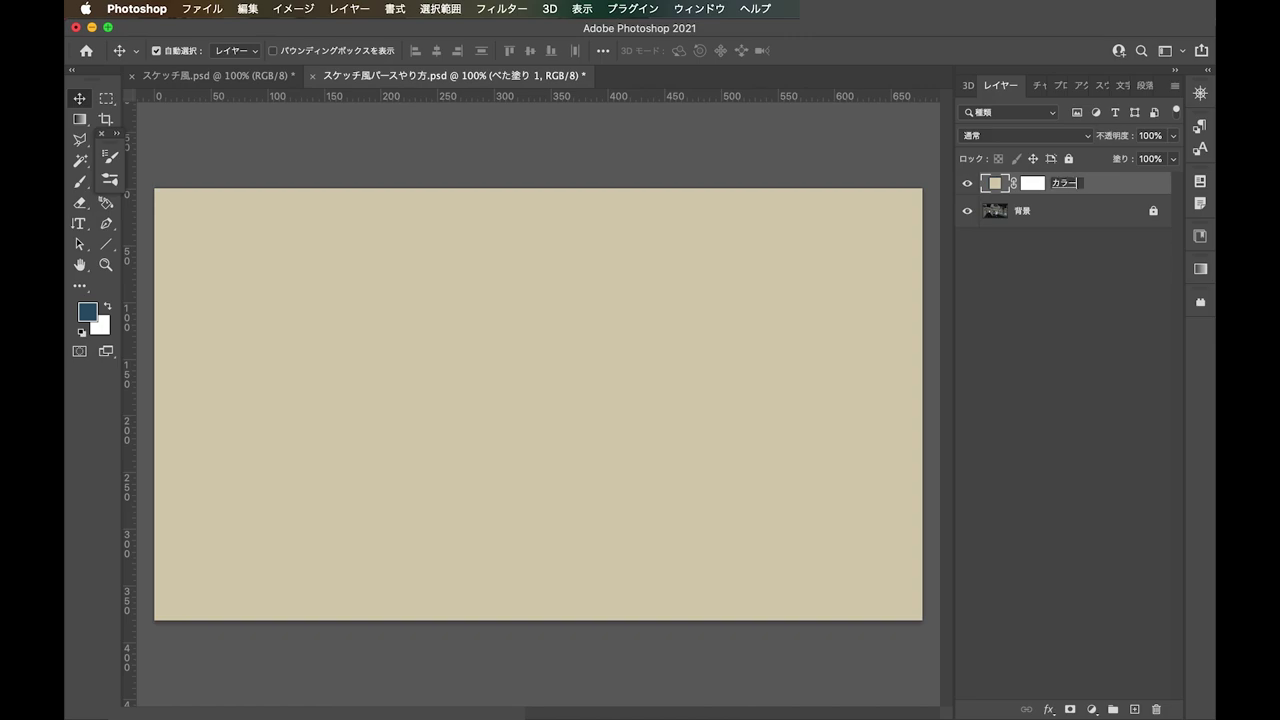
left_click(1063, 349)
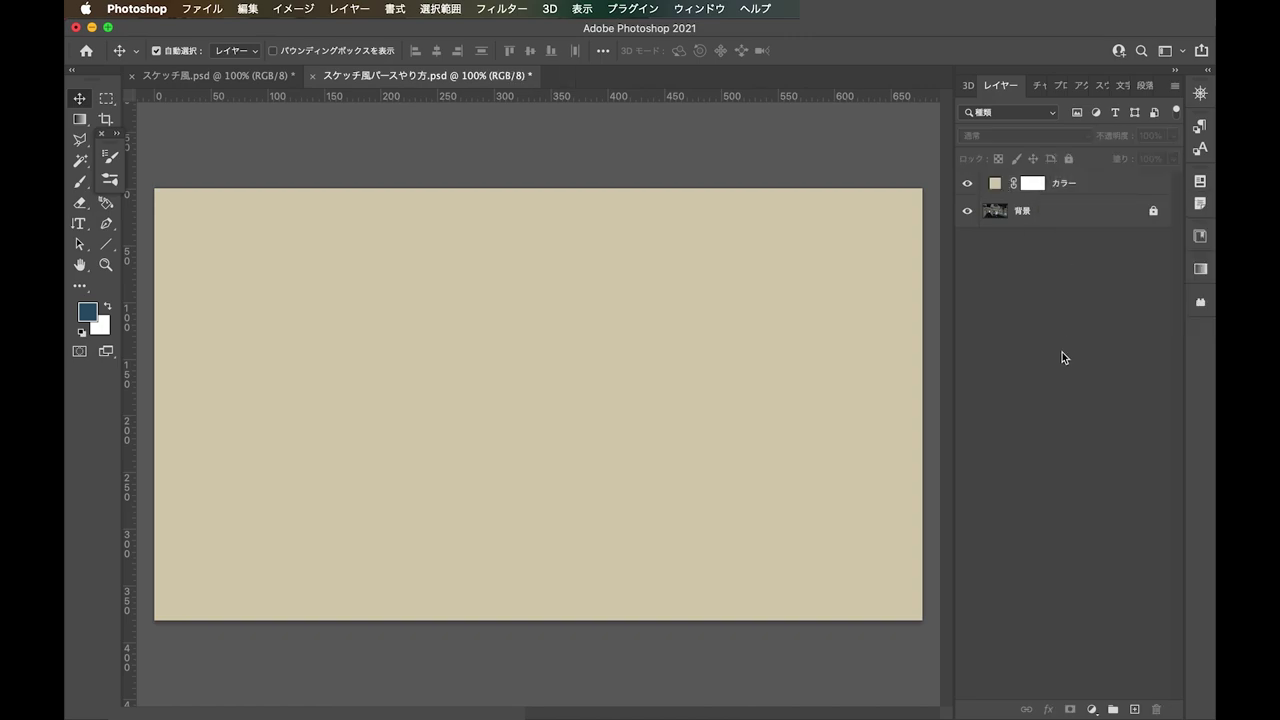
Duplicate the 背景 layer and move 背景 のコピー above カラー
left_click(1106, 218)
right_click(1105, 212)
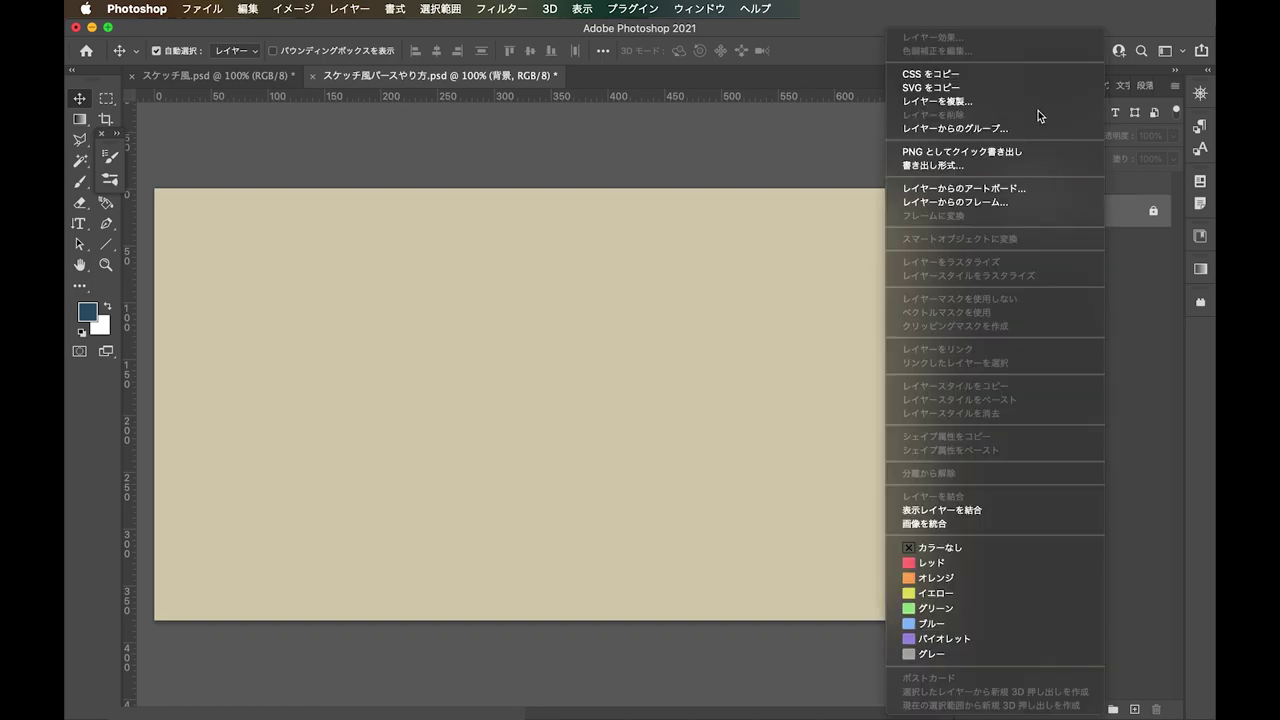
left_click(1022, 97)
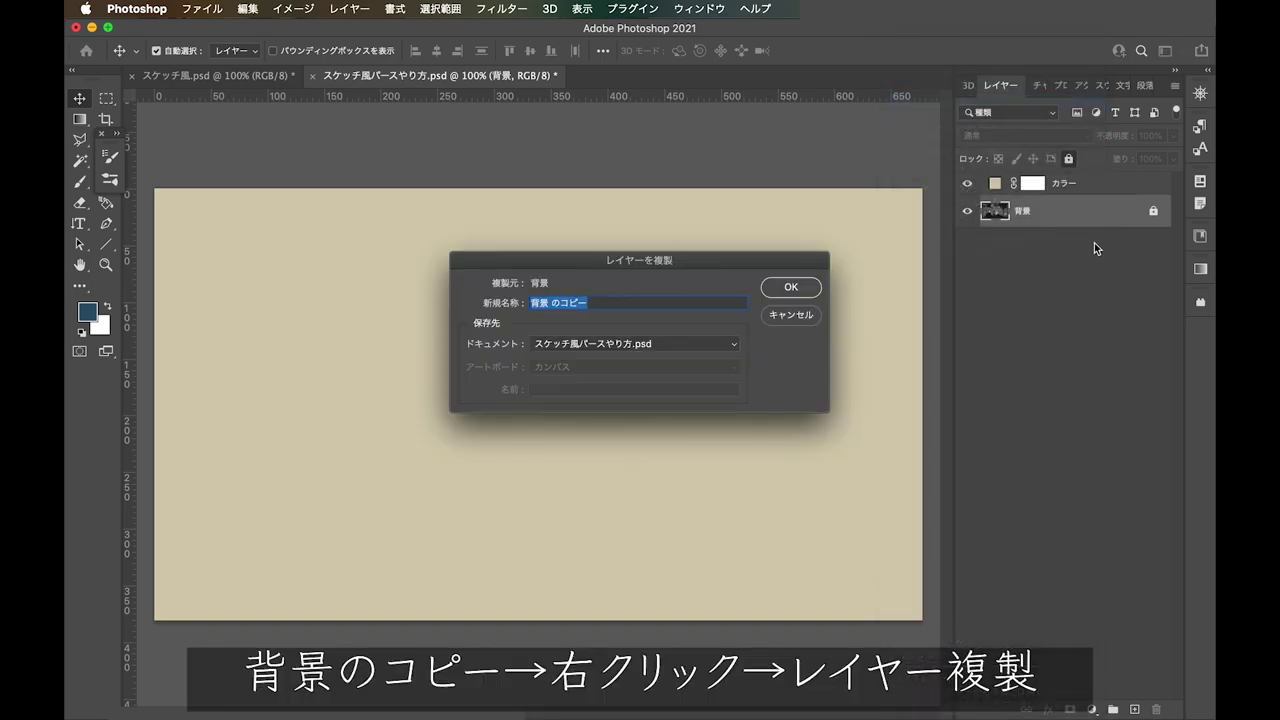
left_click(778, 296)
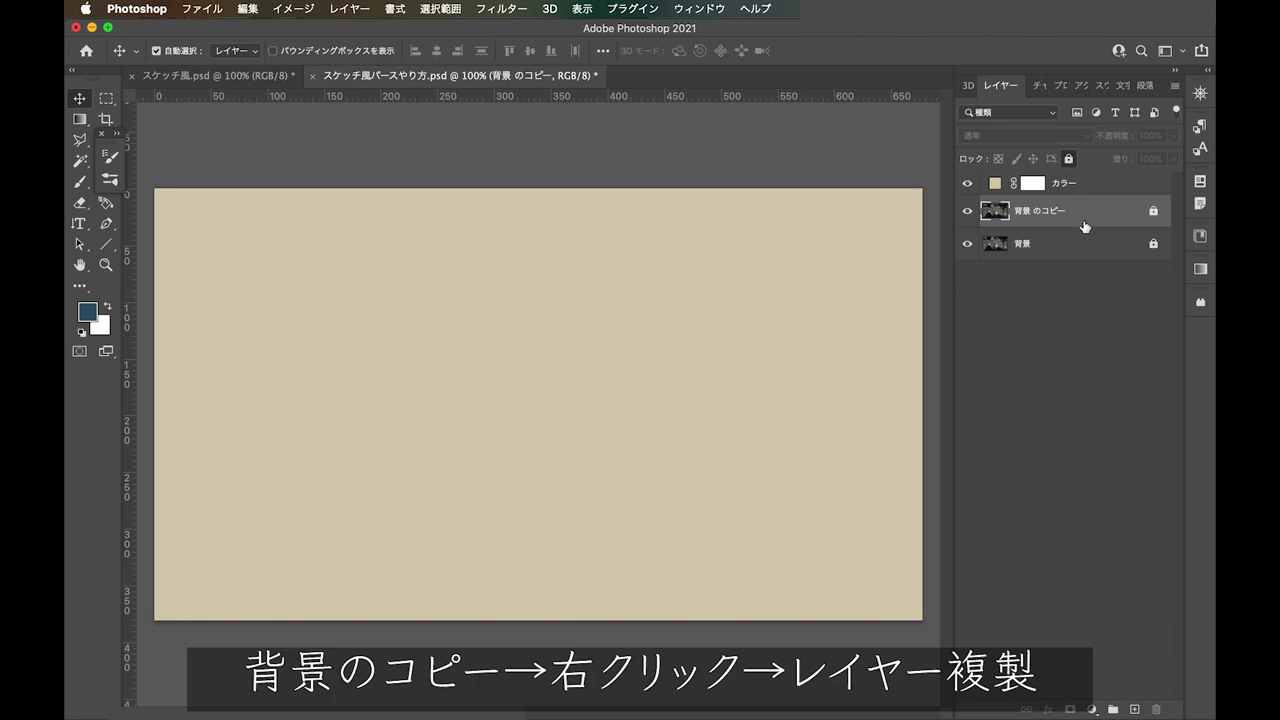
left_click_drag(1085, 224, 1085, 187)
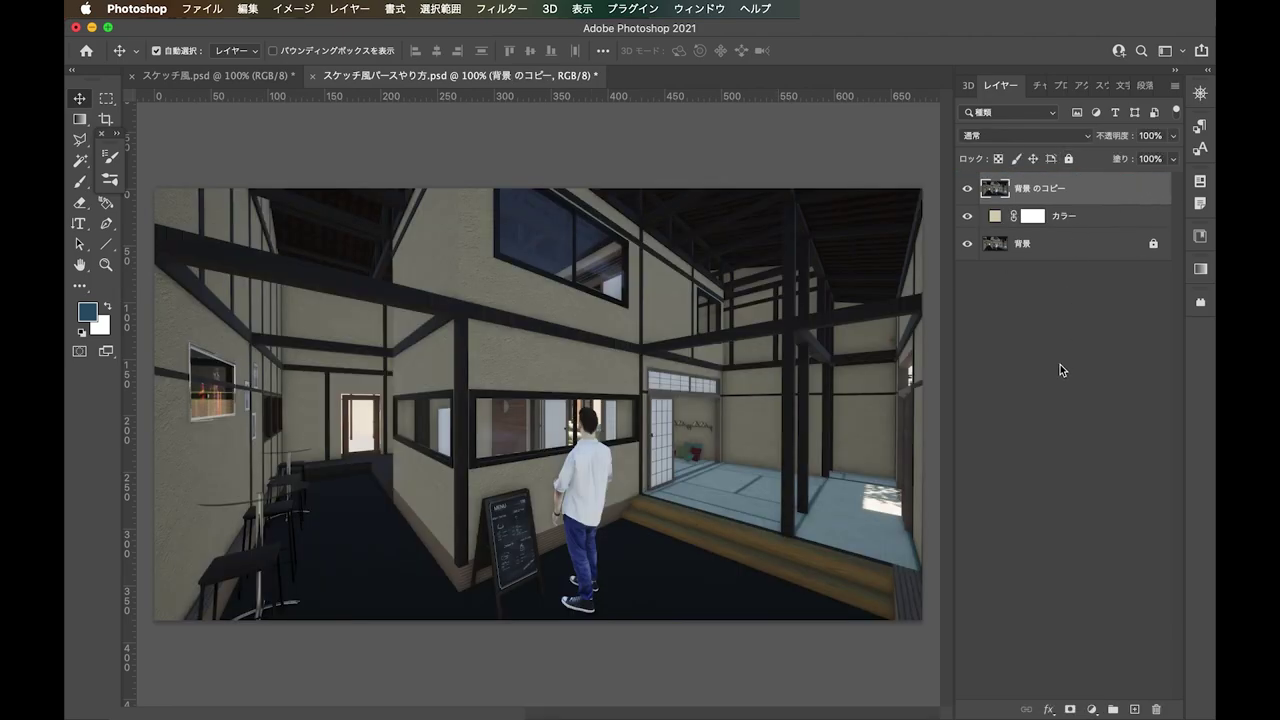
Apply the Sketch Photocopy filter (detail 1, darkness 25) to the copy
left_click(497, 8)
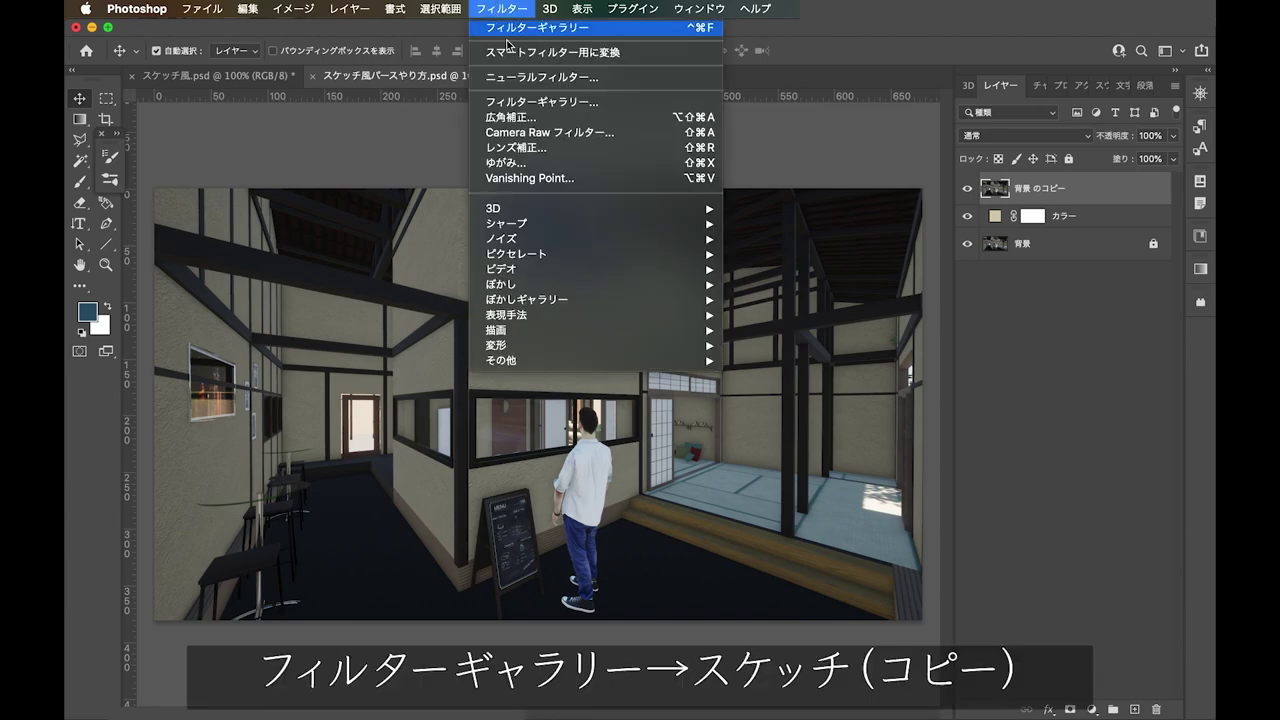
left_click(551, 103)
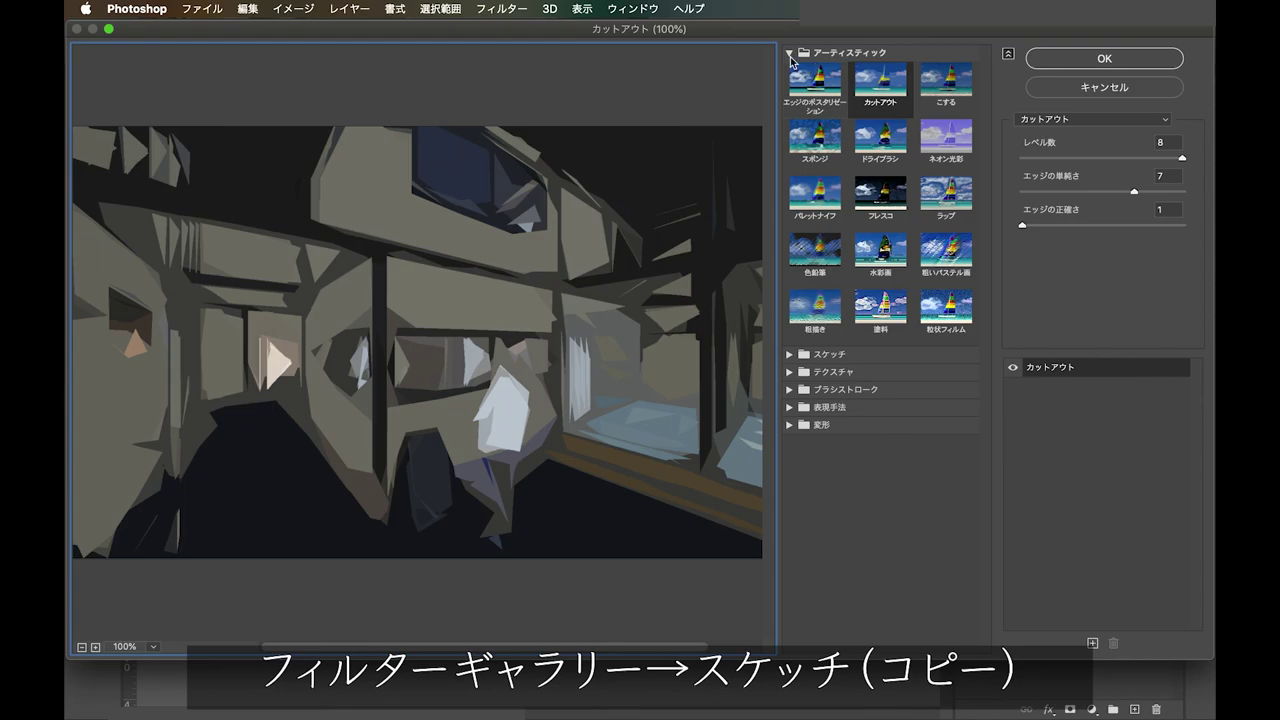
left_click(789, 52)
left_click(789, 70)
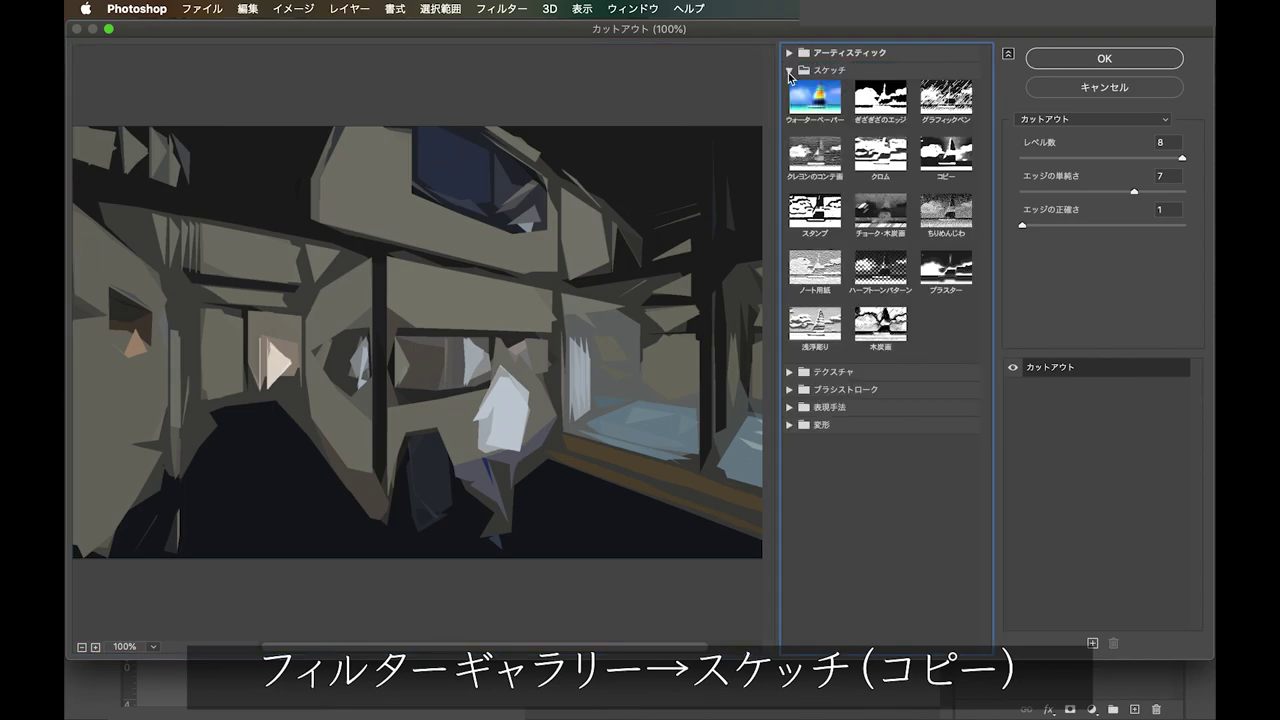
left_click(947, 158)
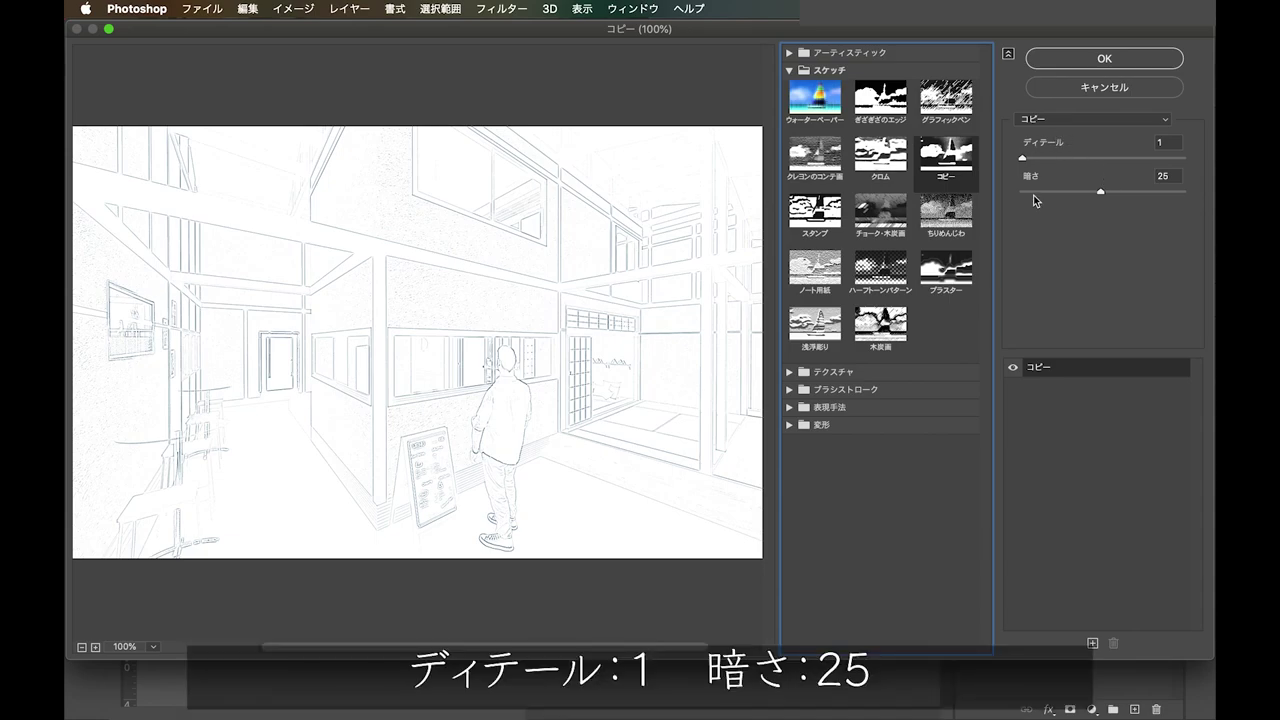
left_click(1137, 62)
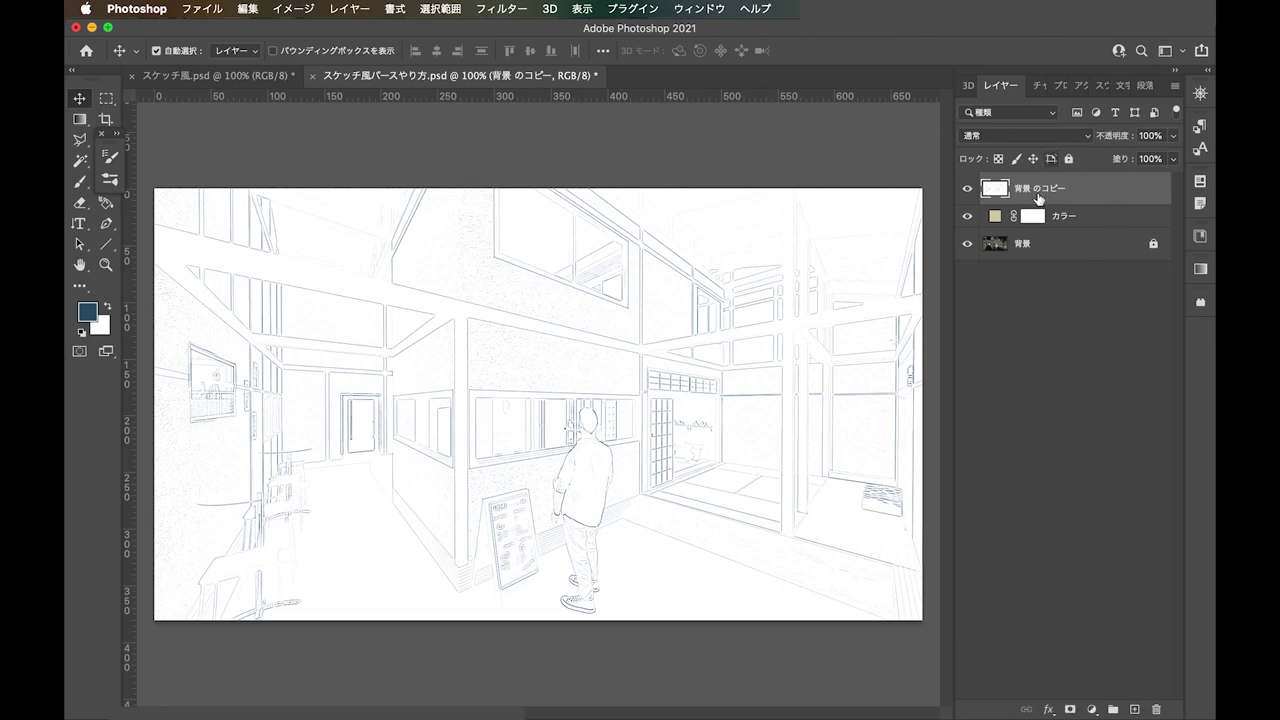
Set the sketch layer to Multiply blending and rename it base
left_click(1036, 138)
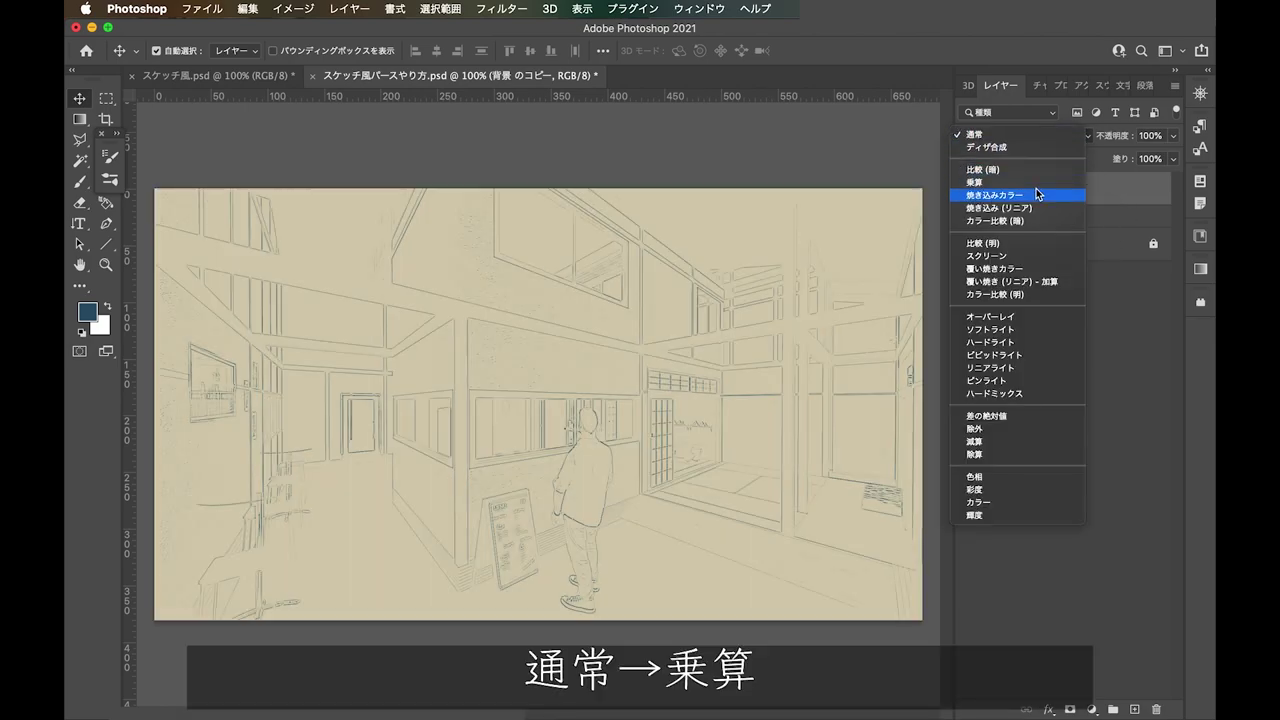
left_click(1032, 184)
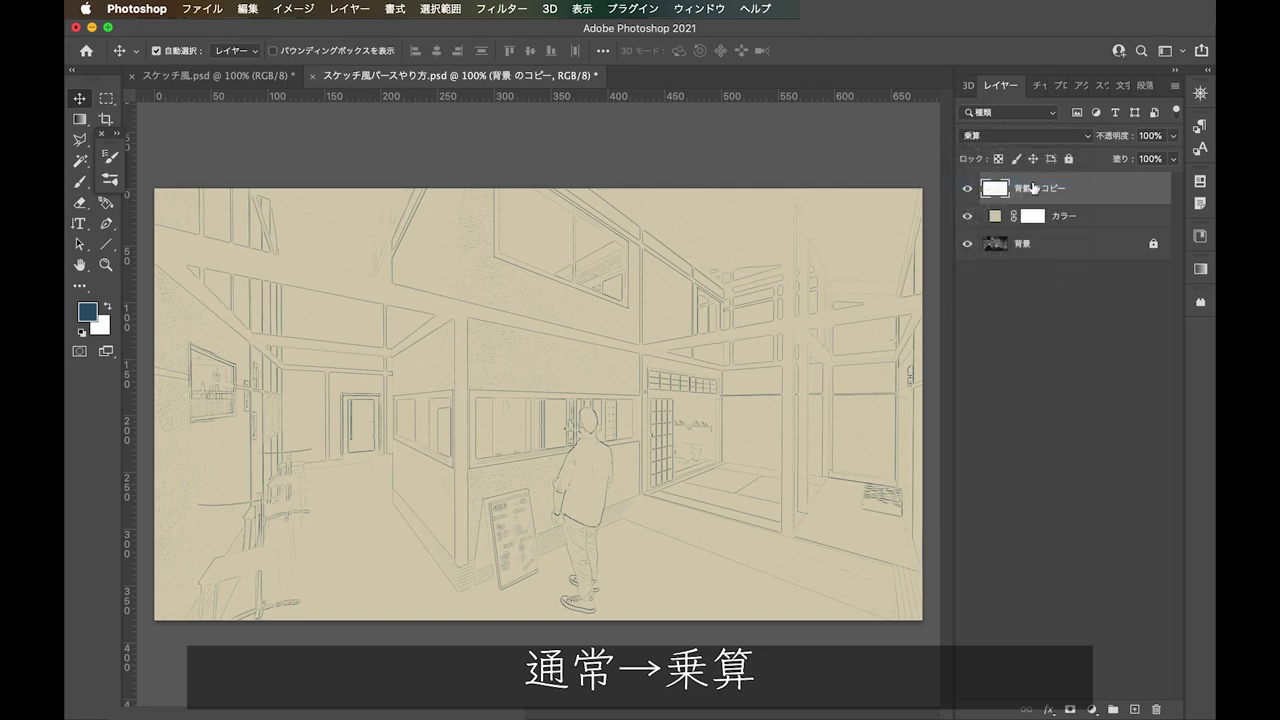
type("base")
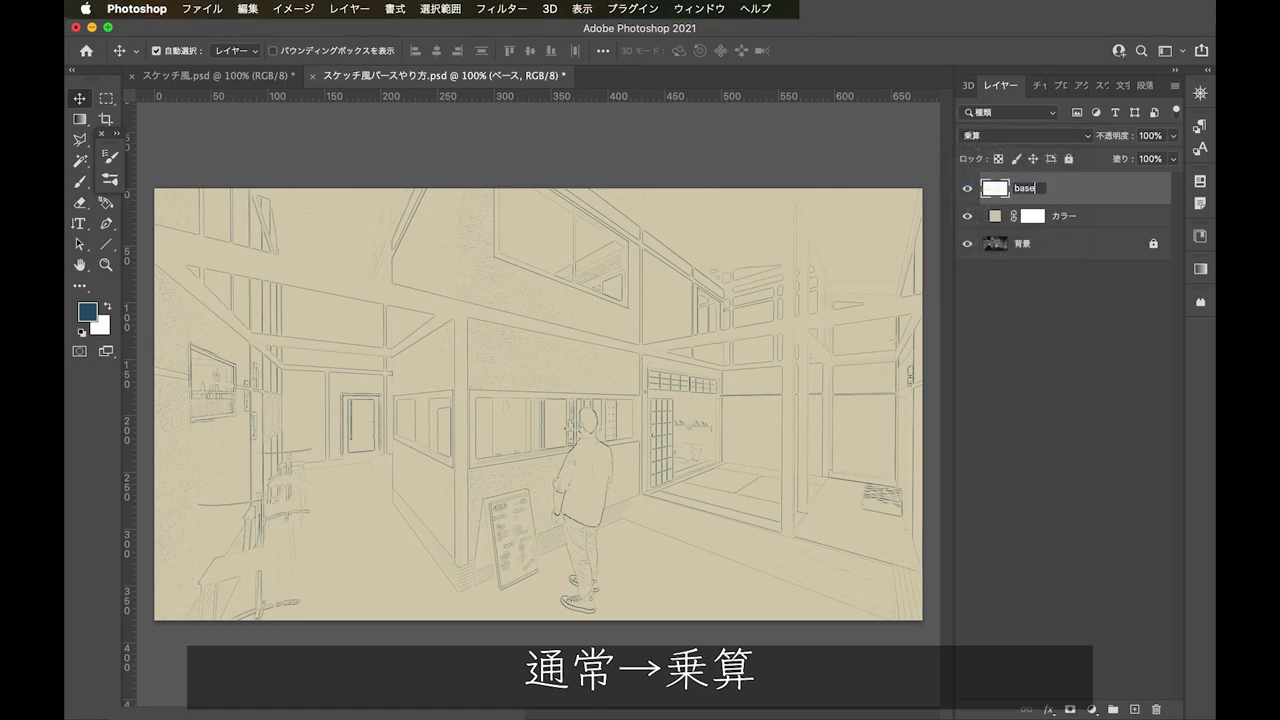
left_click(1042, 364)
Duplicate base and enlarge the copy proportionally to 105% with Free Transform
left_click(1100, 192)
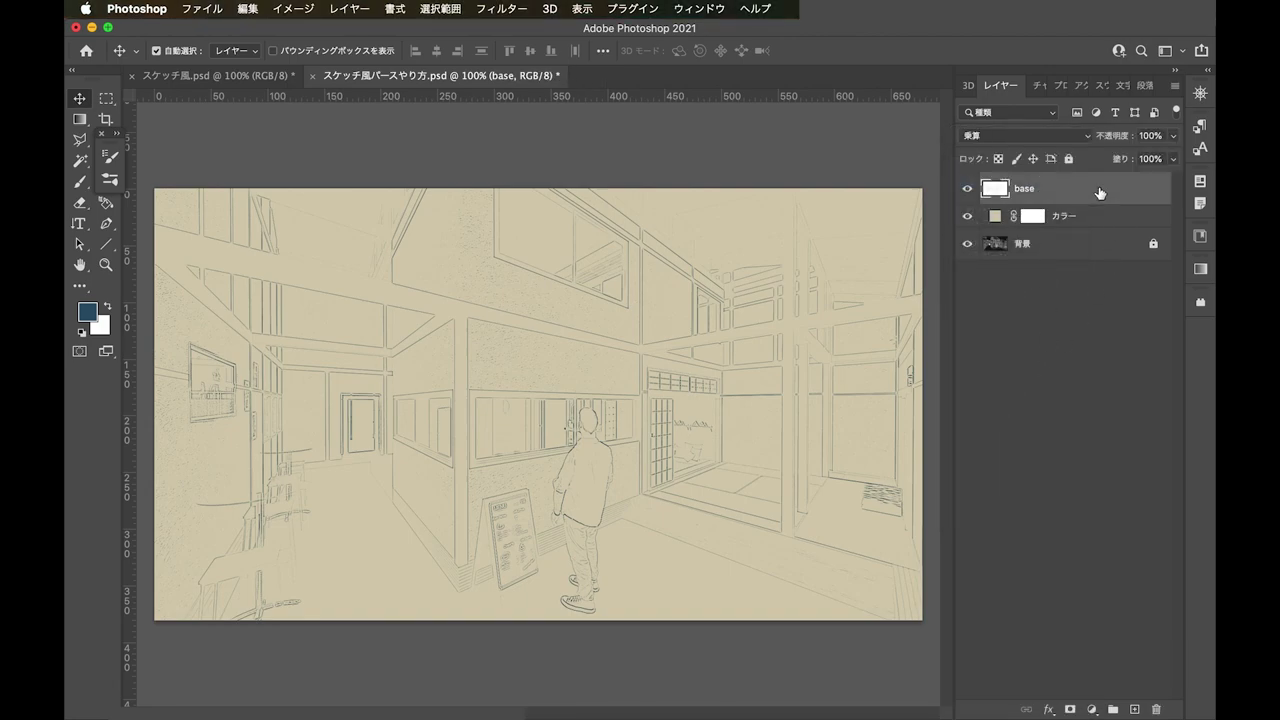
key("super+j")
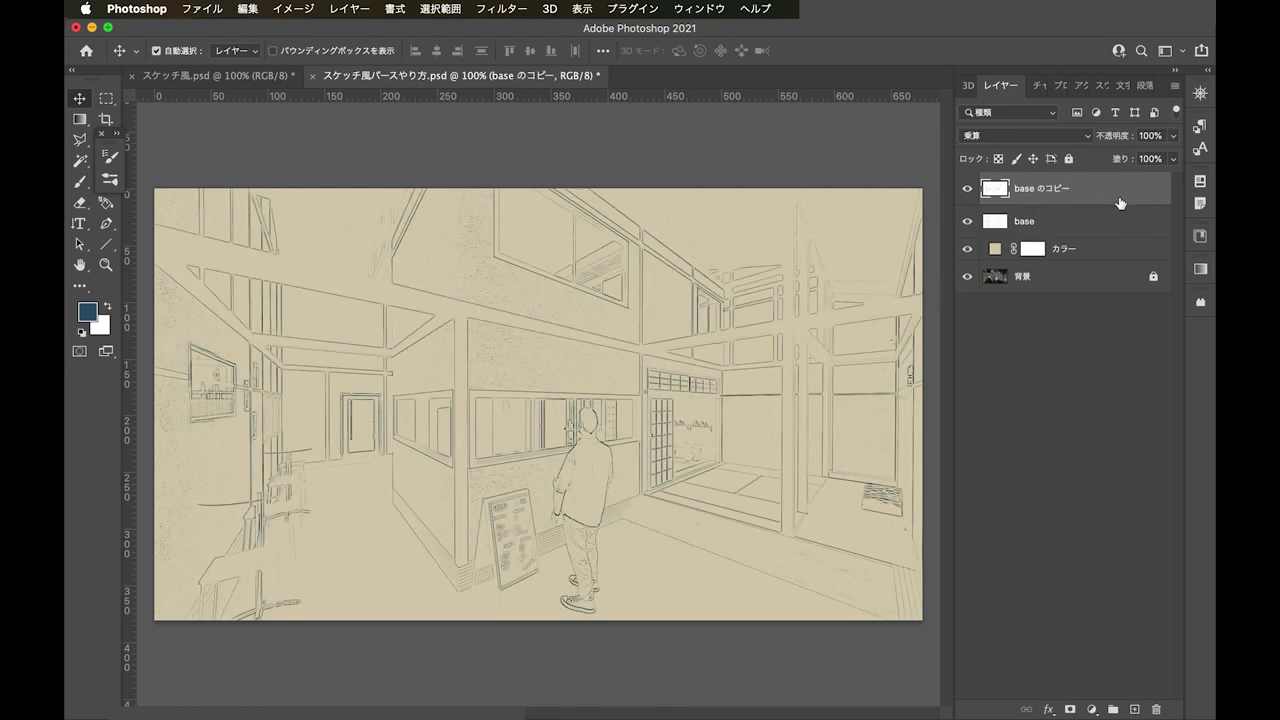
left_click(247, 8)
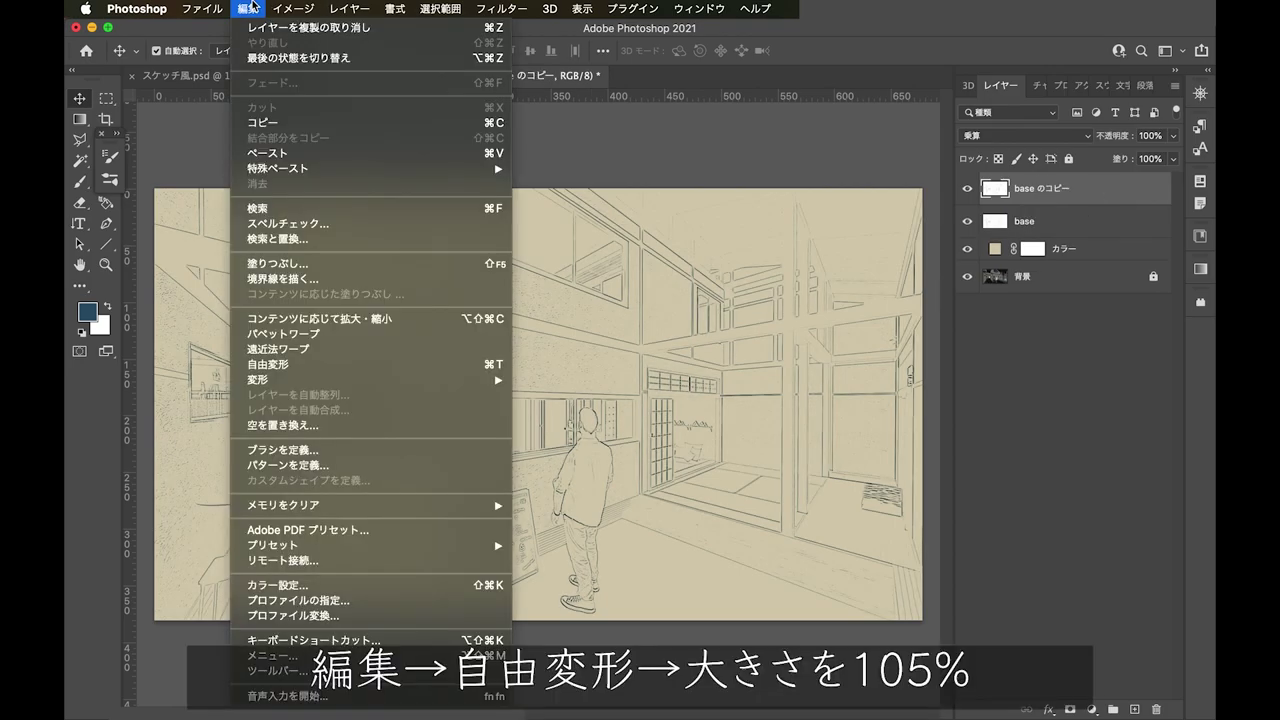
left_click(456, 365)
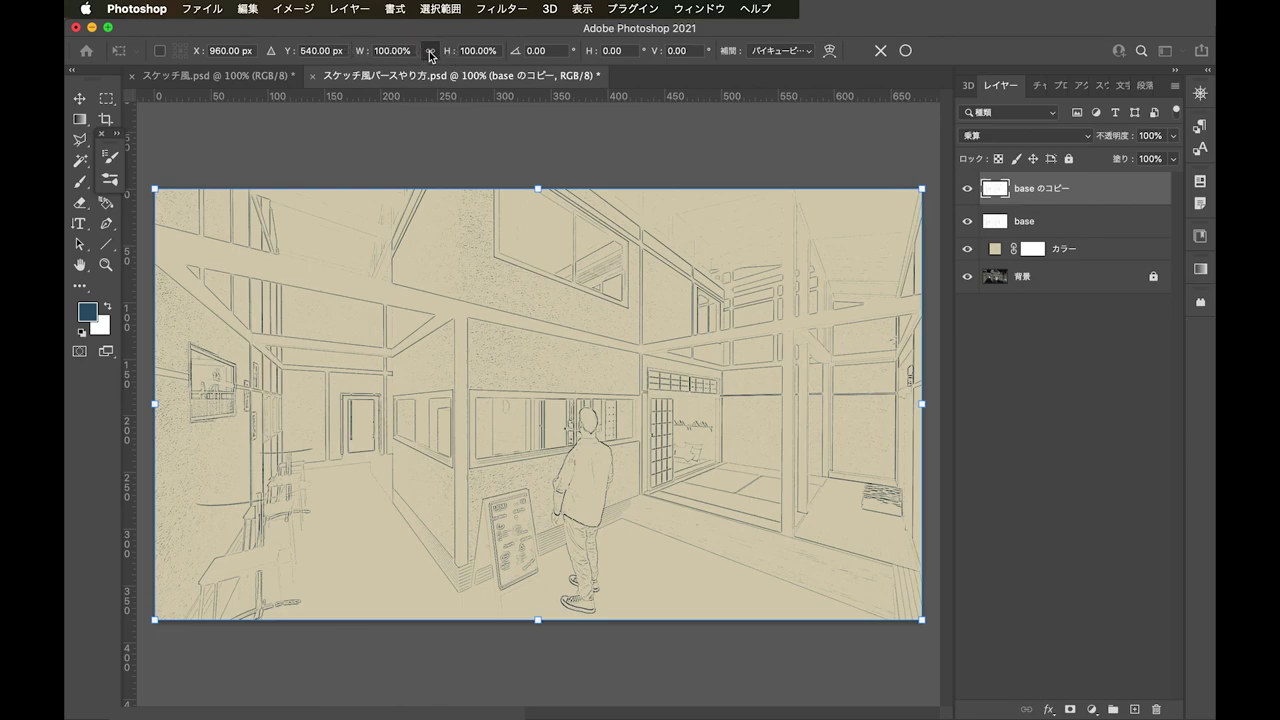
left_click(430, 50)
left_click(400, 51)
type("105")
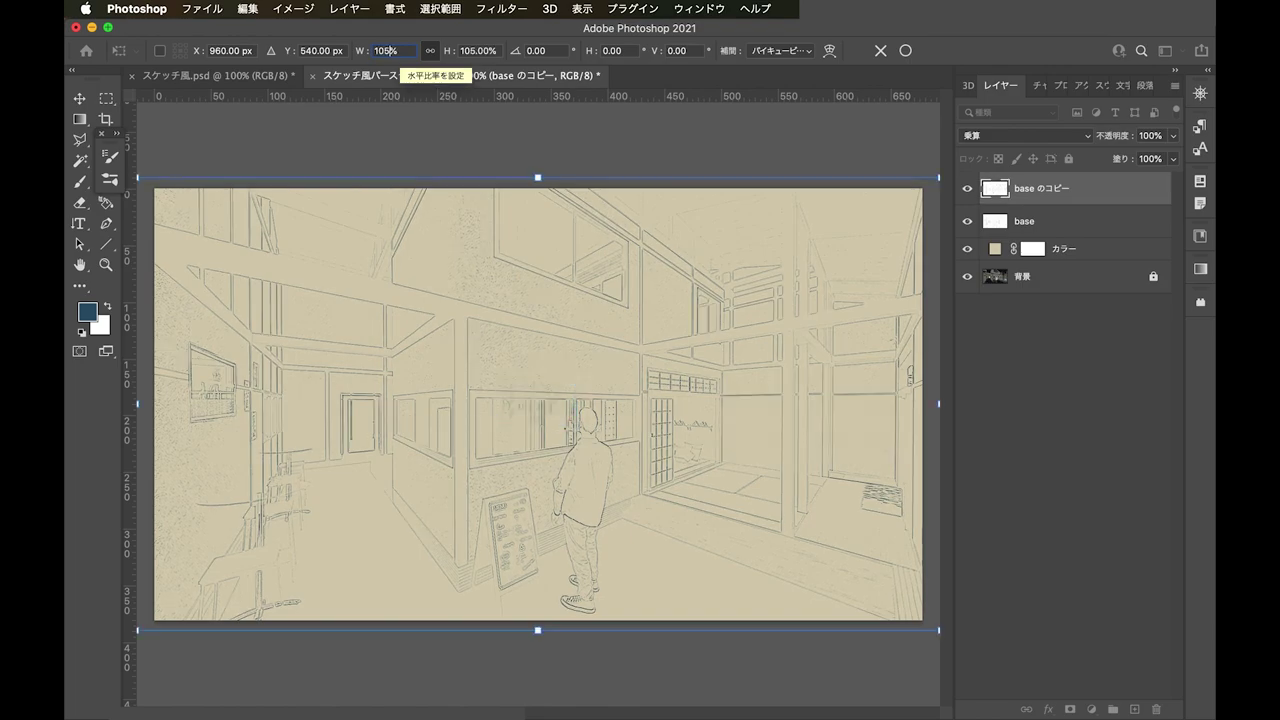
key("Return")
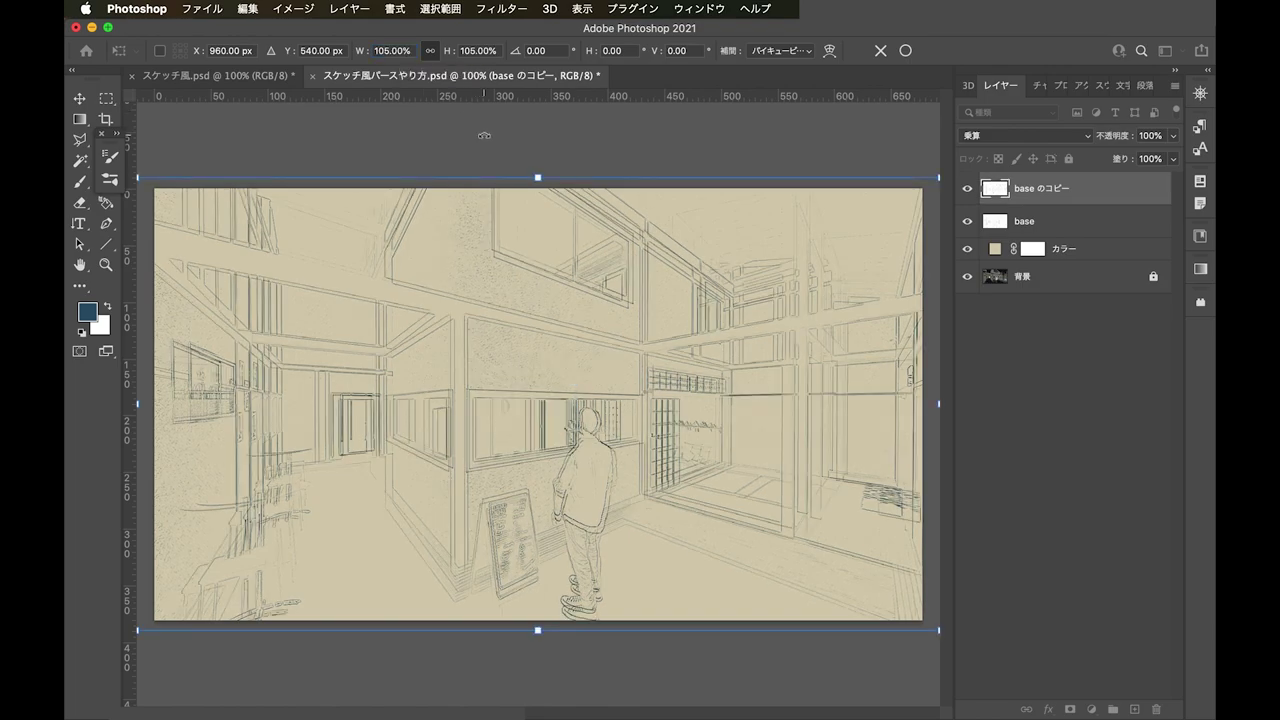
key("Return")
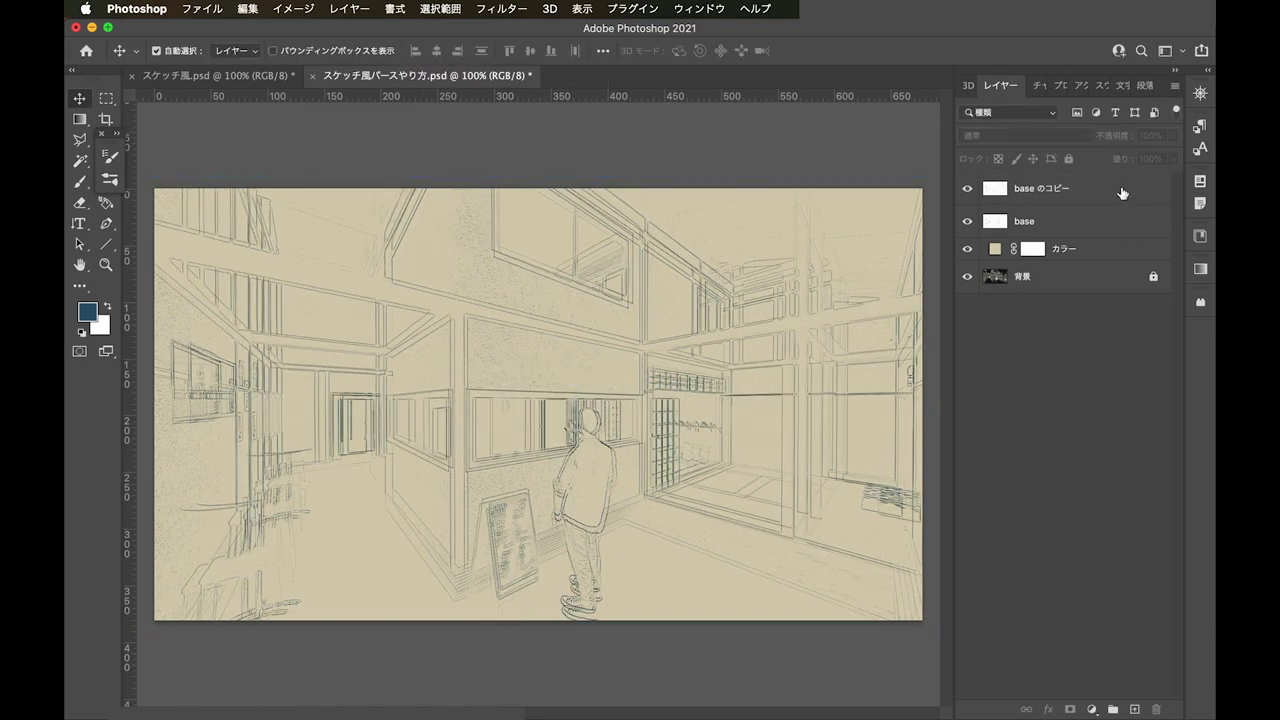
Fade the large base copy to 14% opacity, then reselect base
left_click(1157, 136)
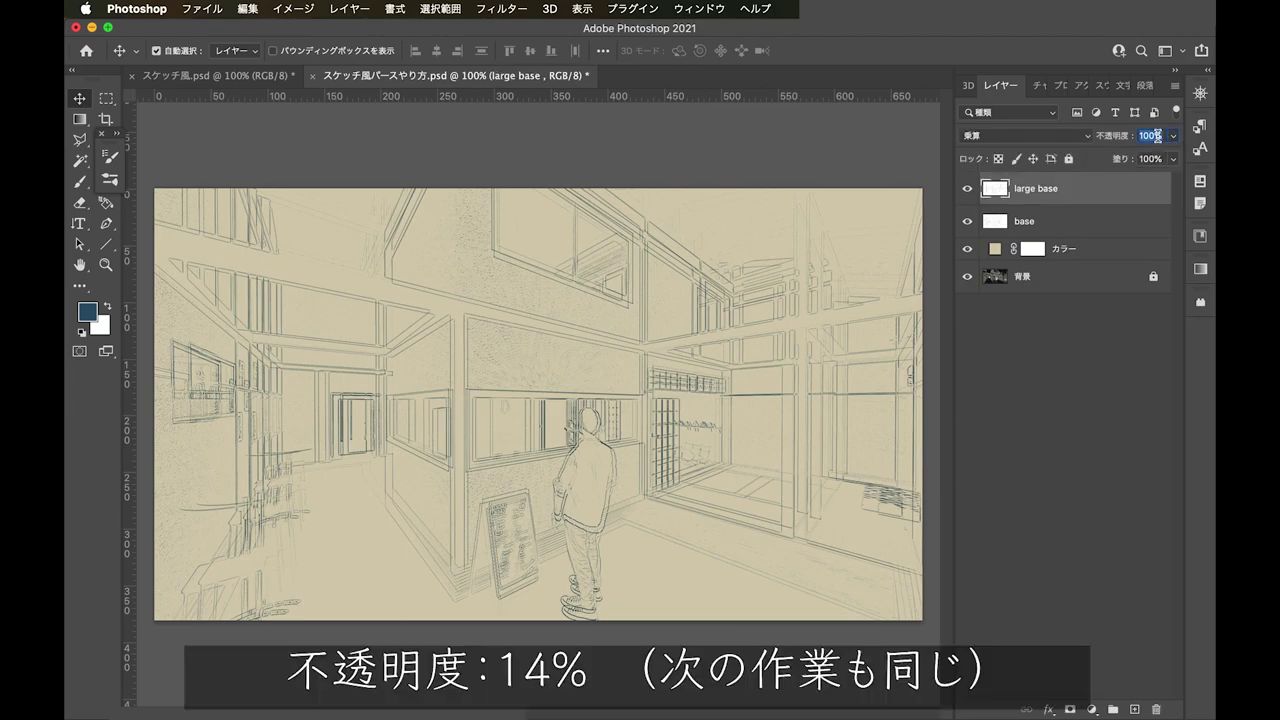
type("14")
key("Return")
left_click(1104, 395)
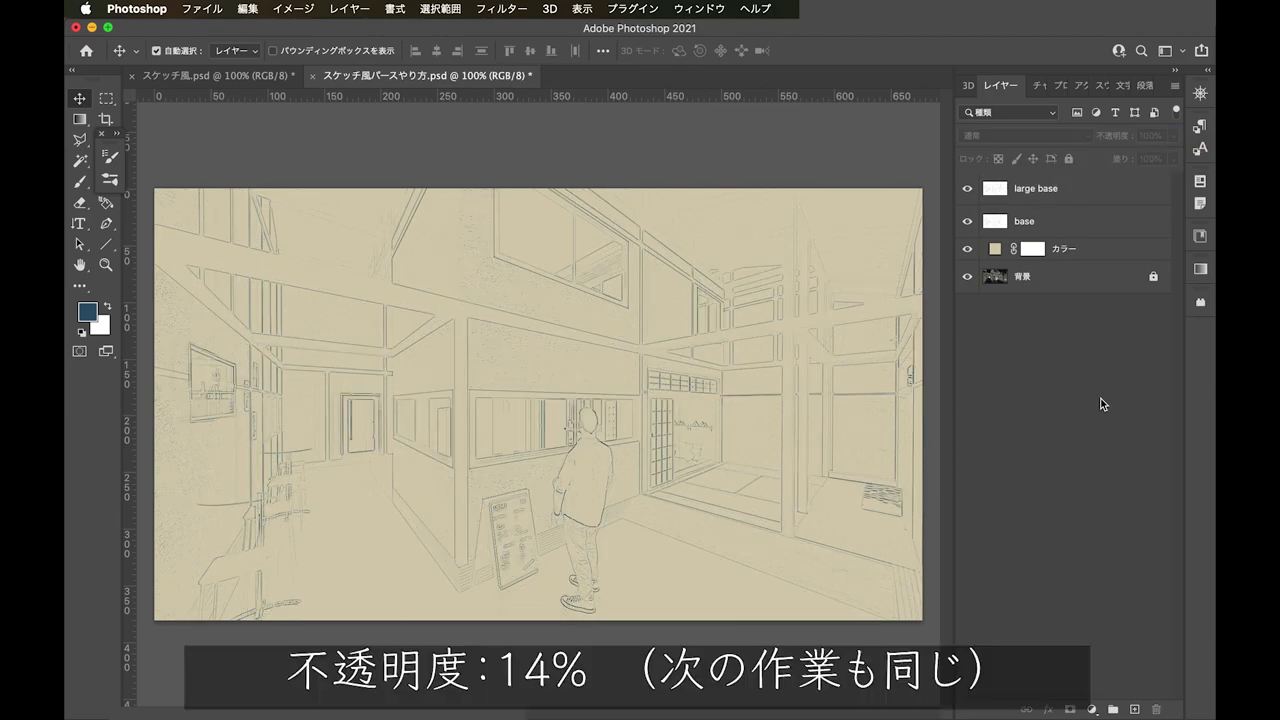
left_click(1088, 224)
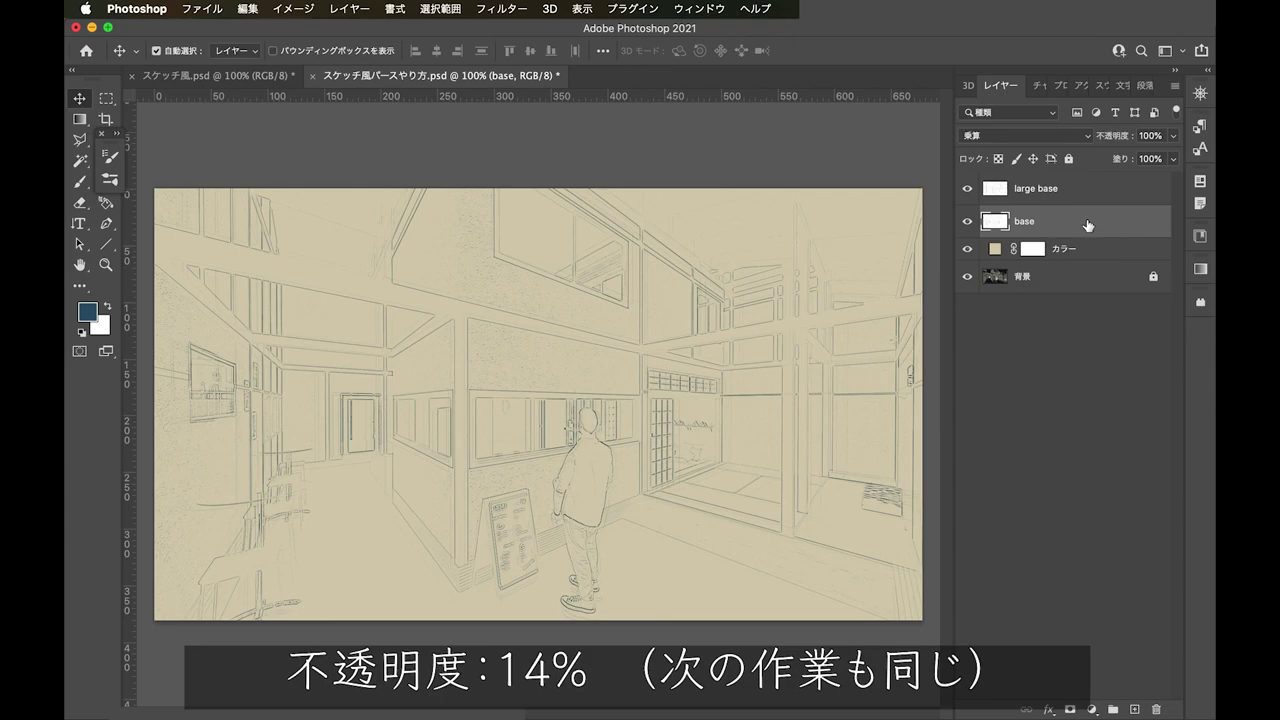
Duplicate base and shrink the copy to 95% with Free Transform
right_click(1088, 222)
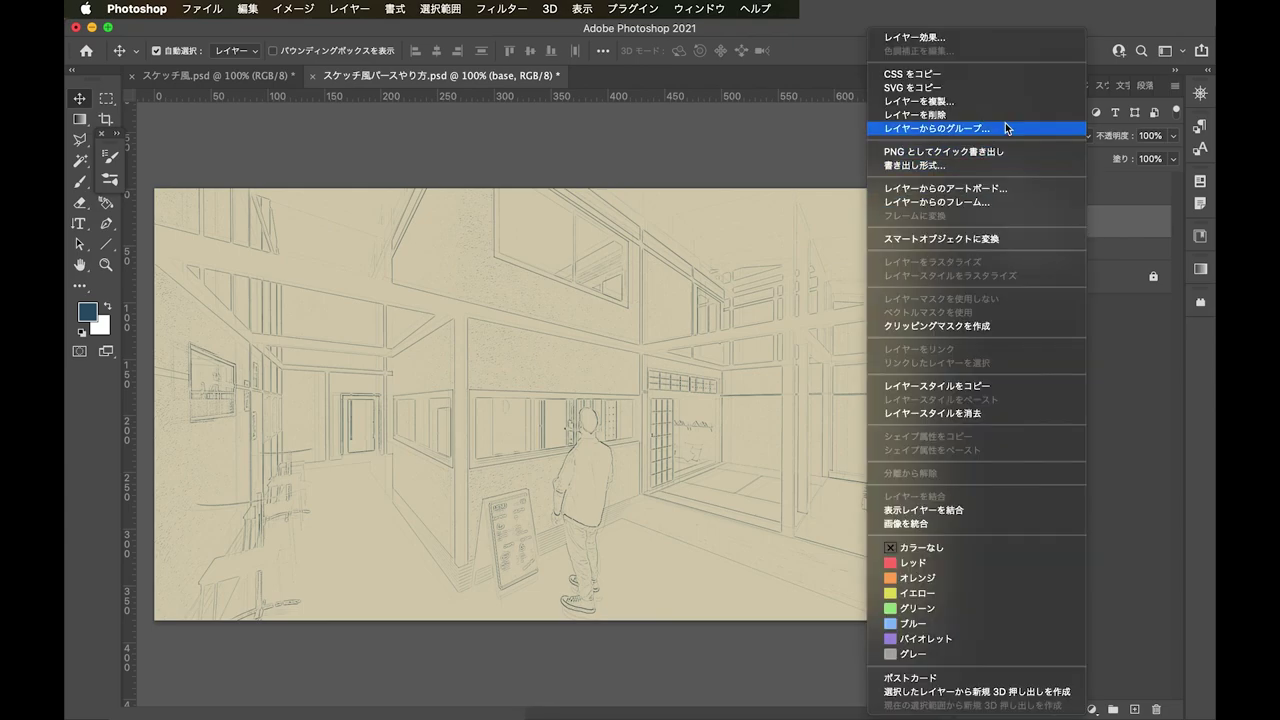
left_click(983, 101)
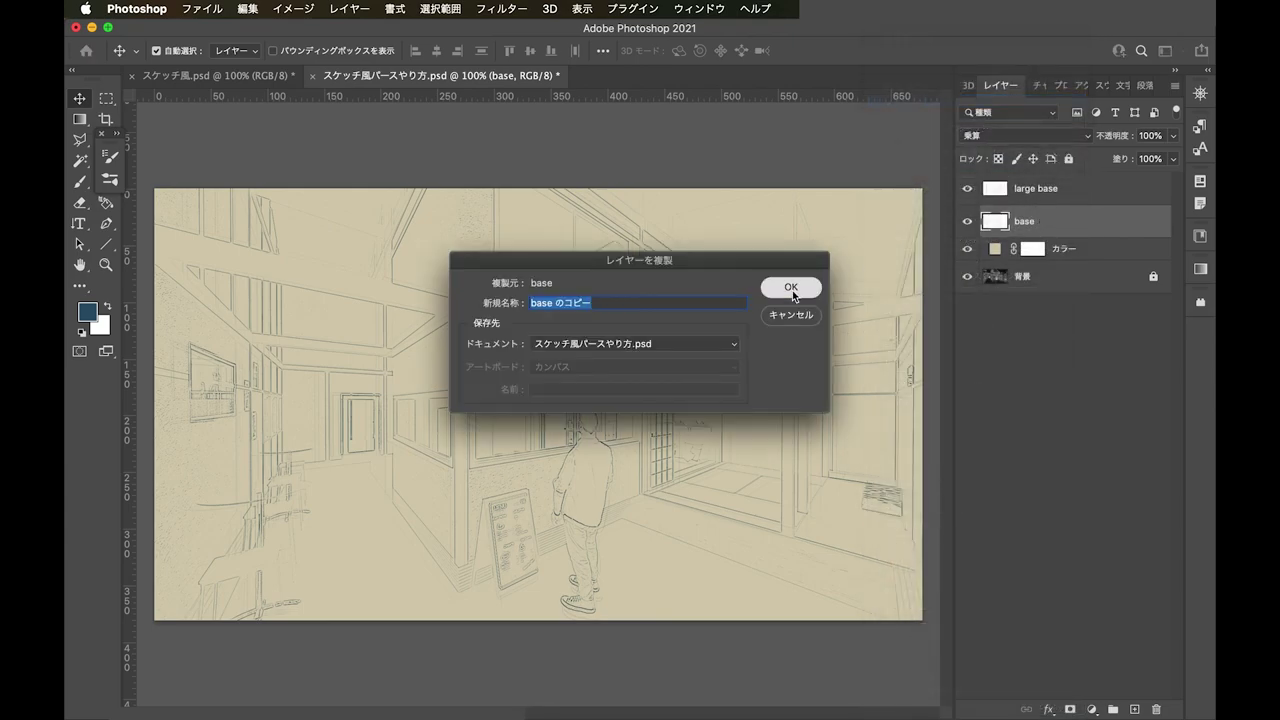
left_click(790, 288)
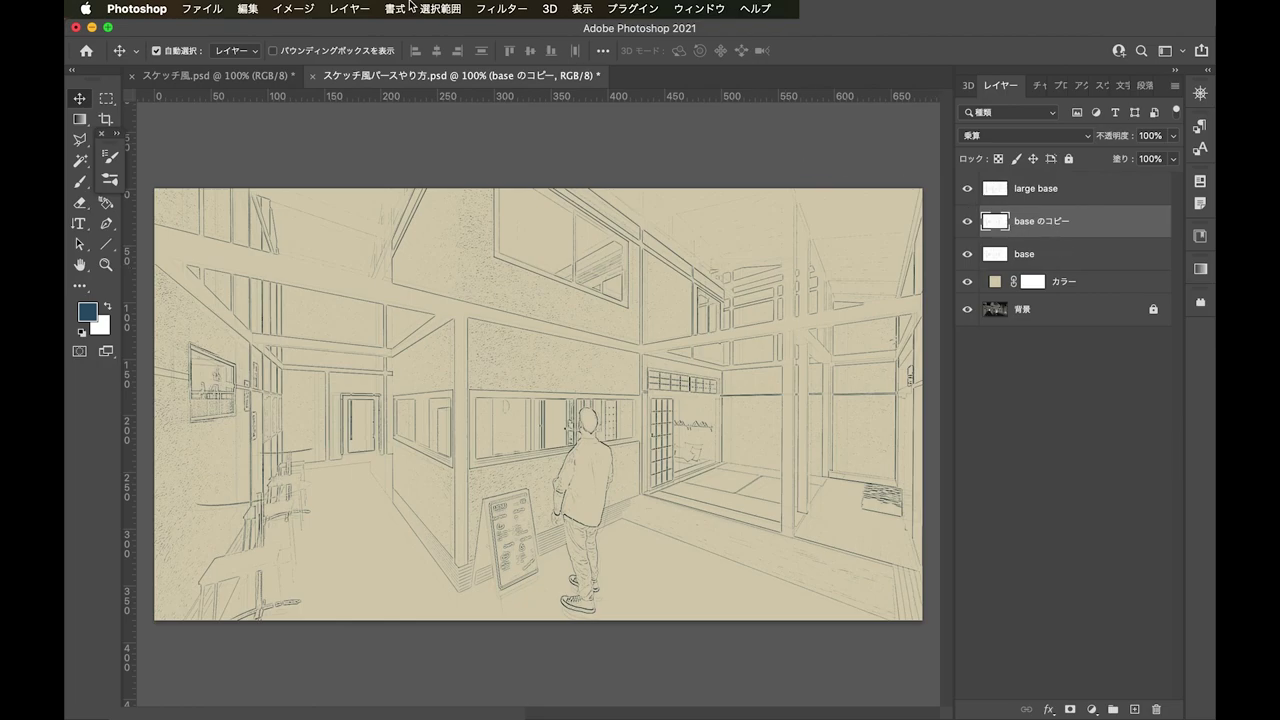
left_click(250, 8)
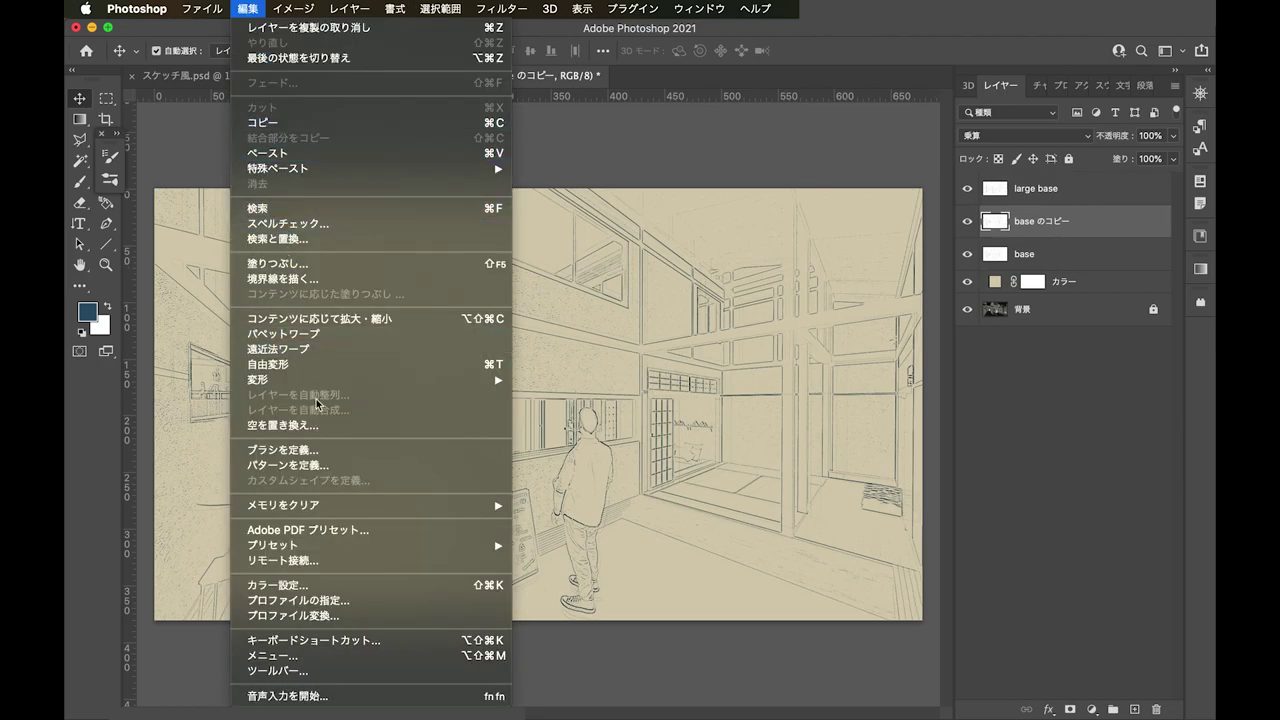
left_click(377, 366)
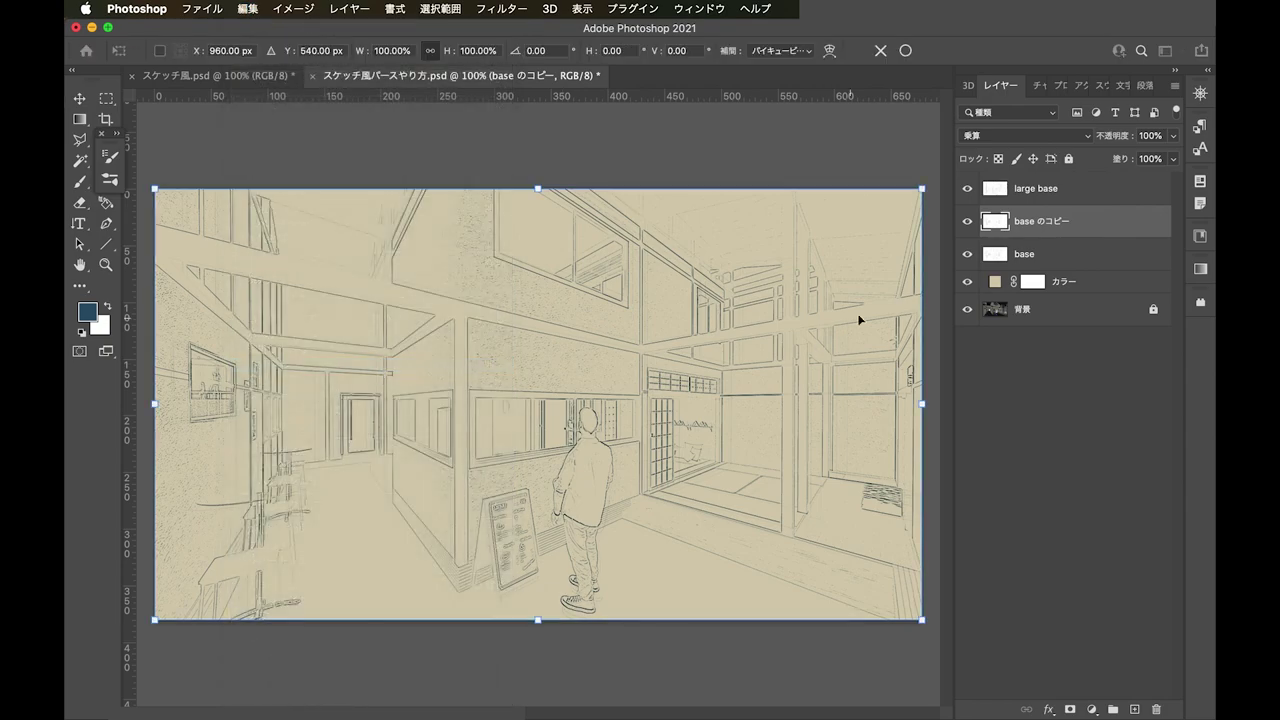
left_click(396, 51)
type("95")
key("Return")
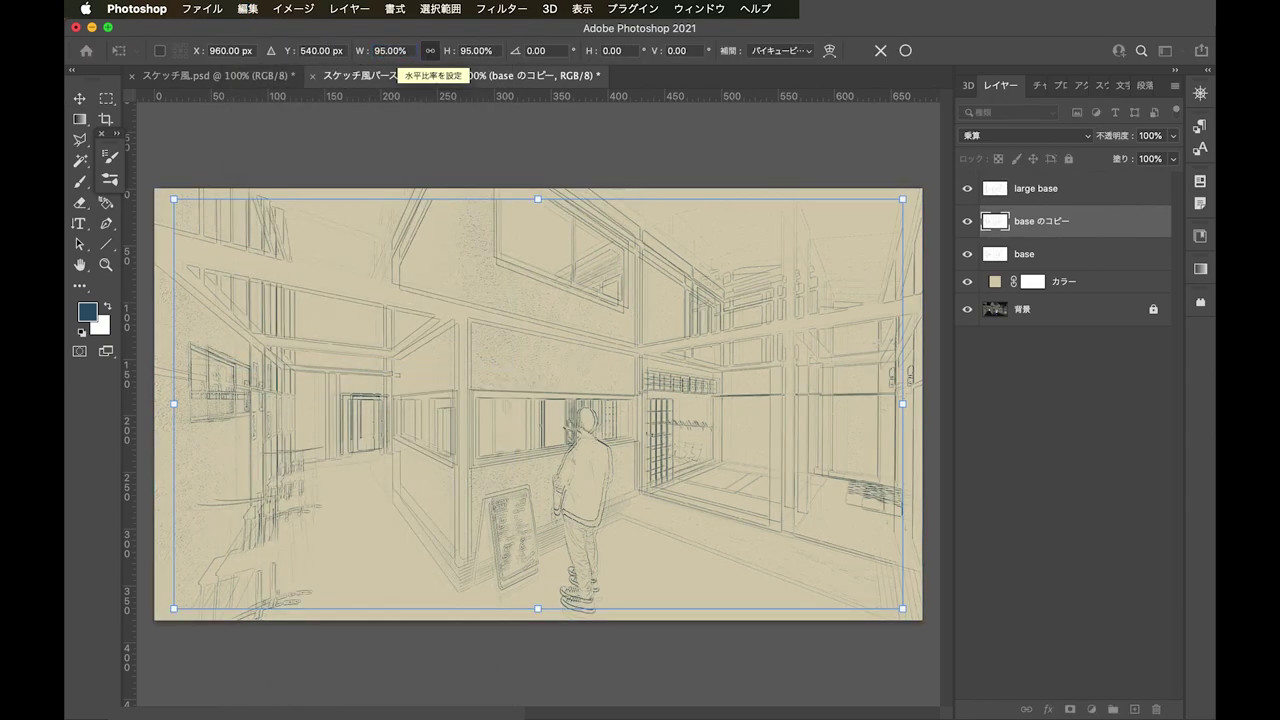
key("Return")
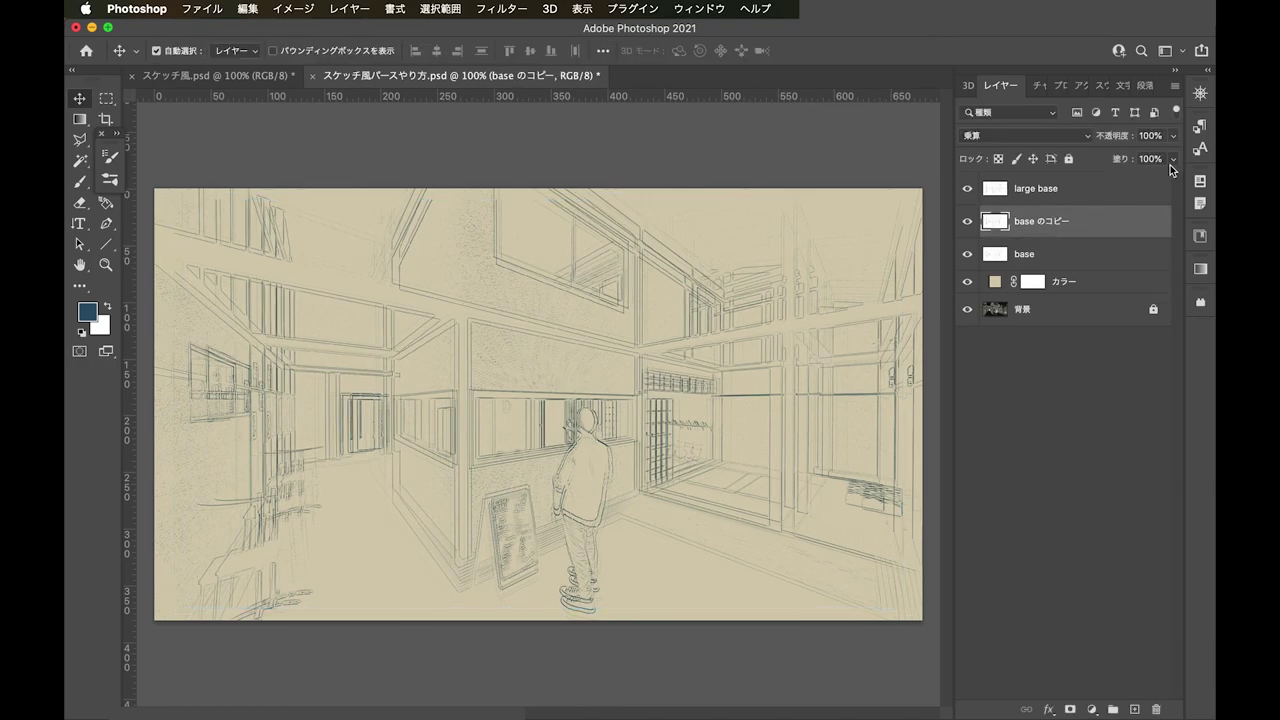
Rename the shrunken copy small base and lower its opacity
double_click(1041, 220)
type("small base")
key("Return")
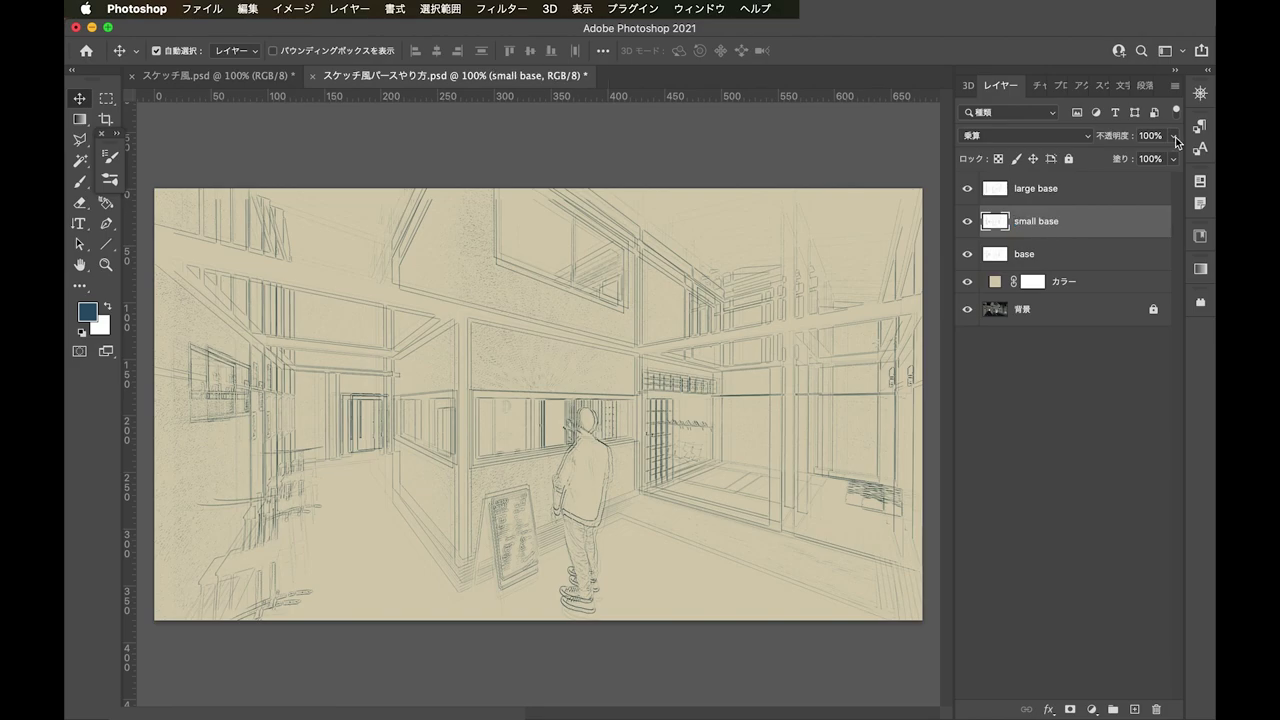
left_click(1160, 136)
type("0")
left_click(1070, 310)
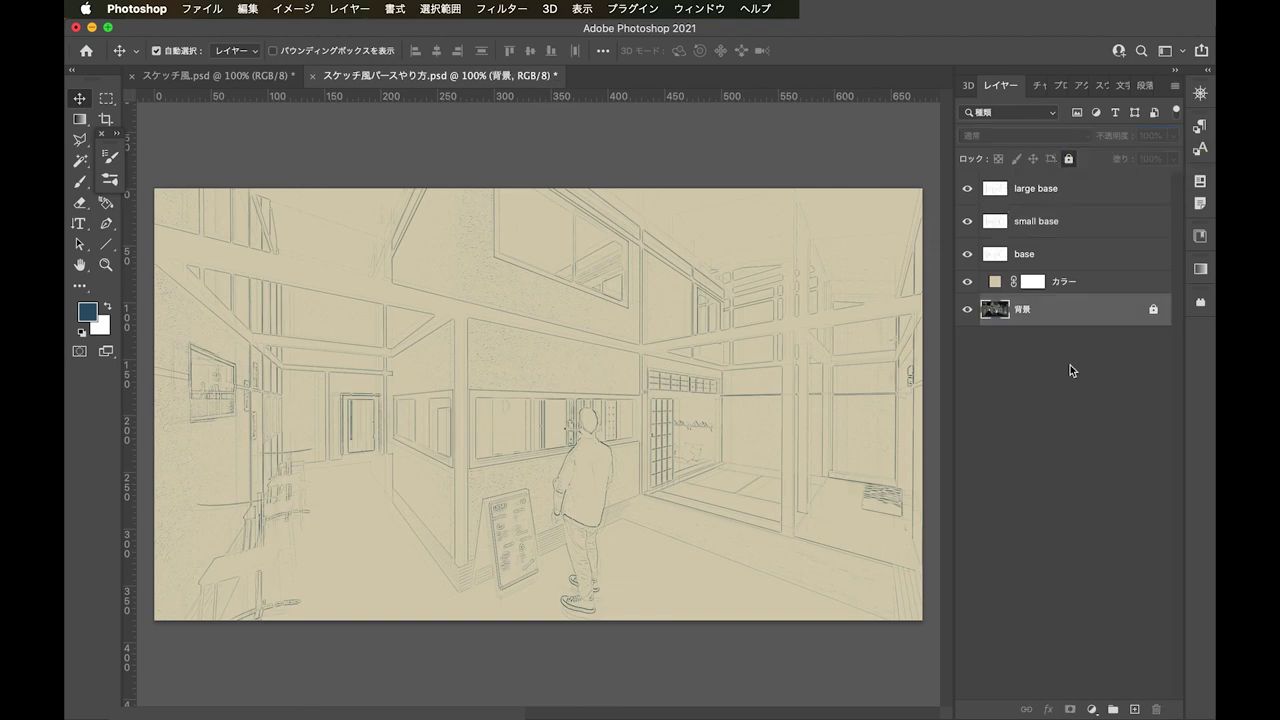
Duplicate the 背景 render and drag the copy to the top of the stack
right_click(1105, 312)
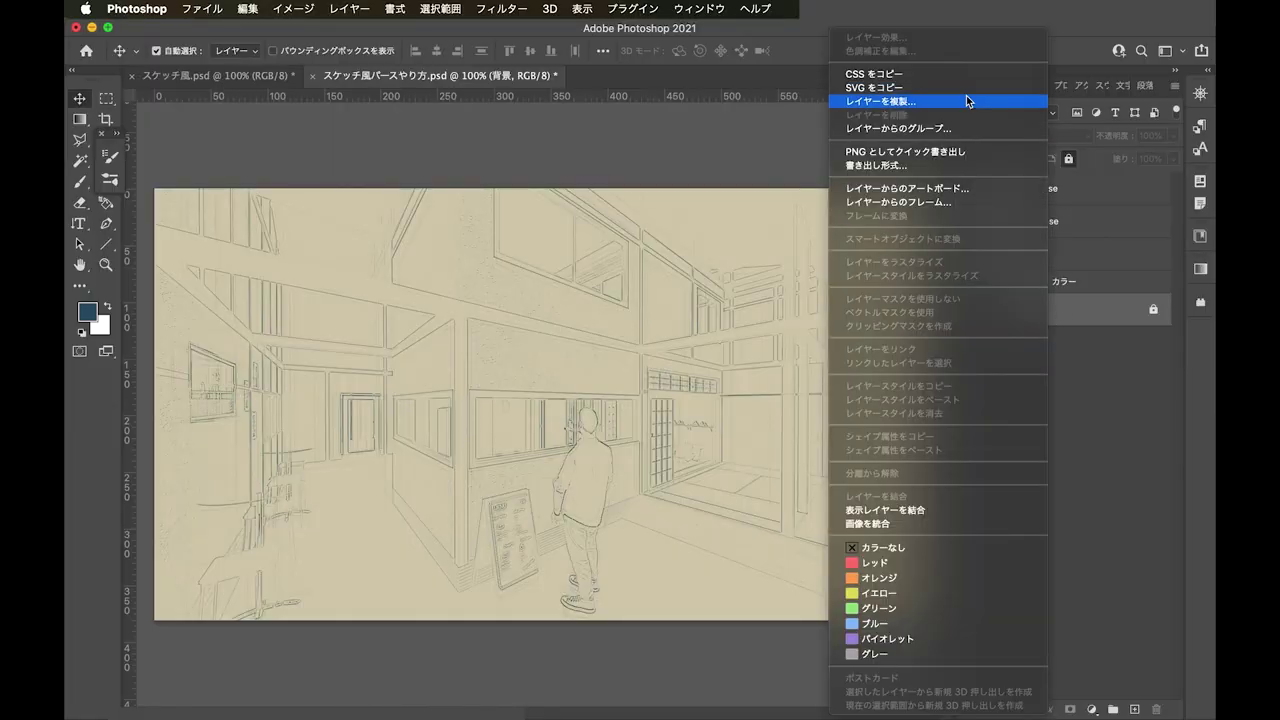
left_click(966, 101)
left_click(790, 287)
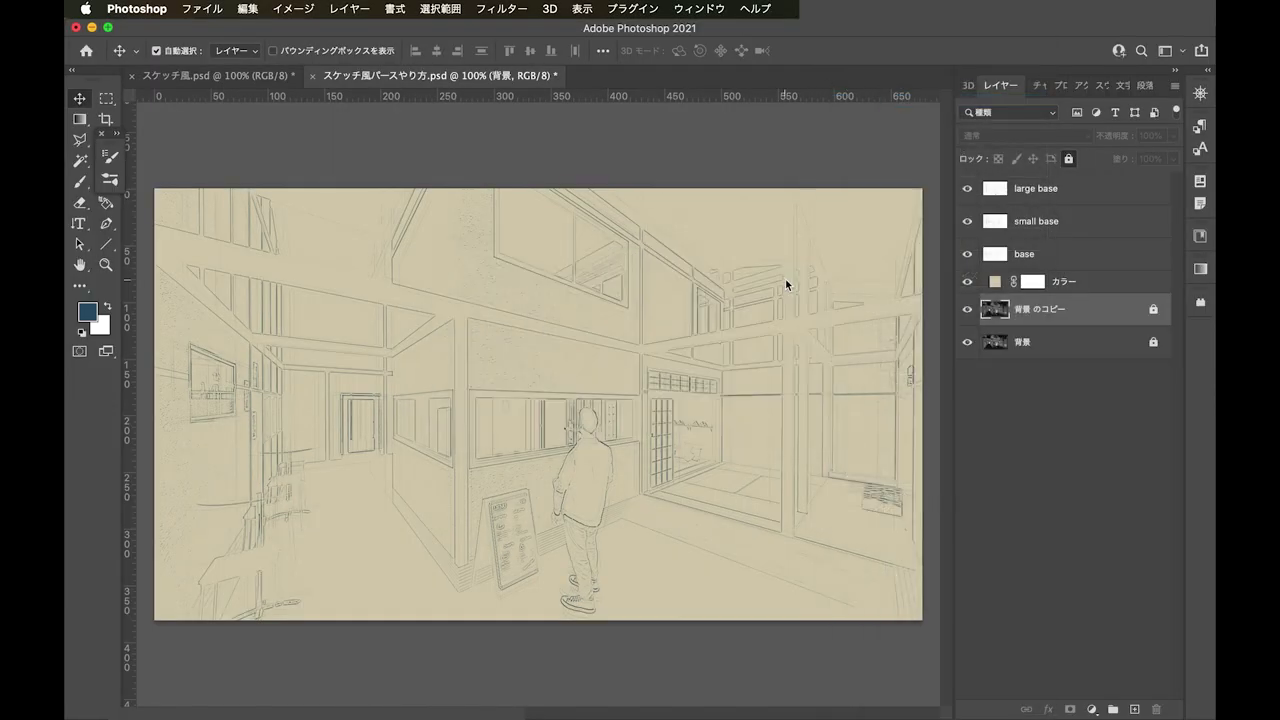
left_click_drag(1022, 304, 1030, 183)
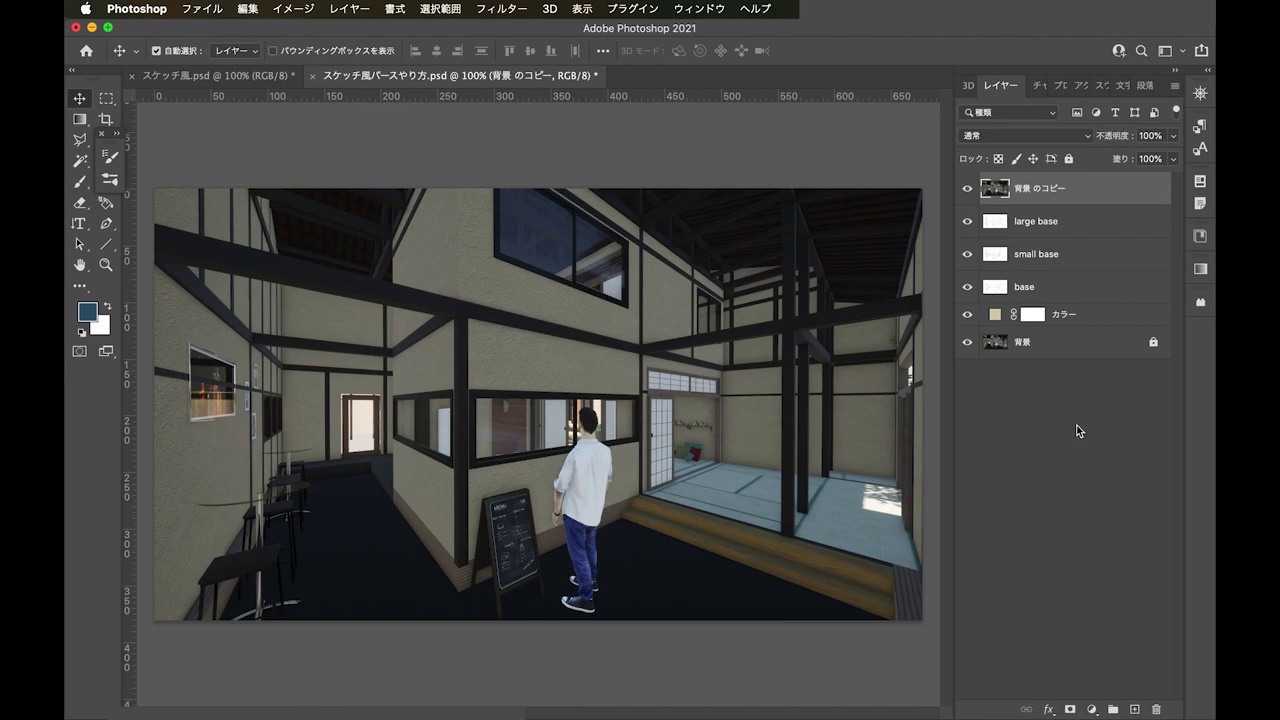
left_click(517, 8)
Apply the Artistic Cutout filter with 8 levels, edge simplicity 5, edge fidelity 1
left_click(600, 102)
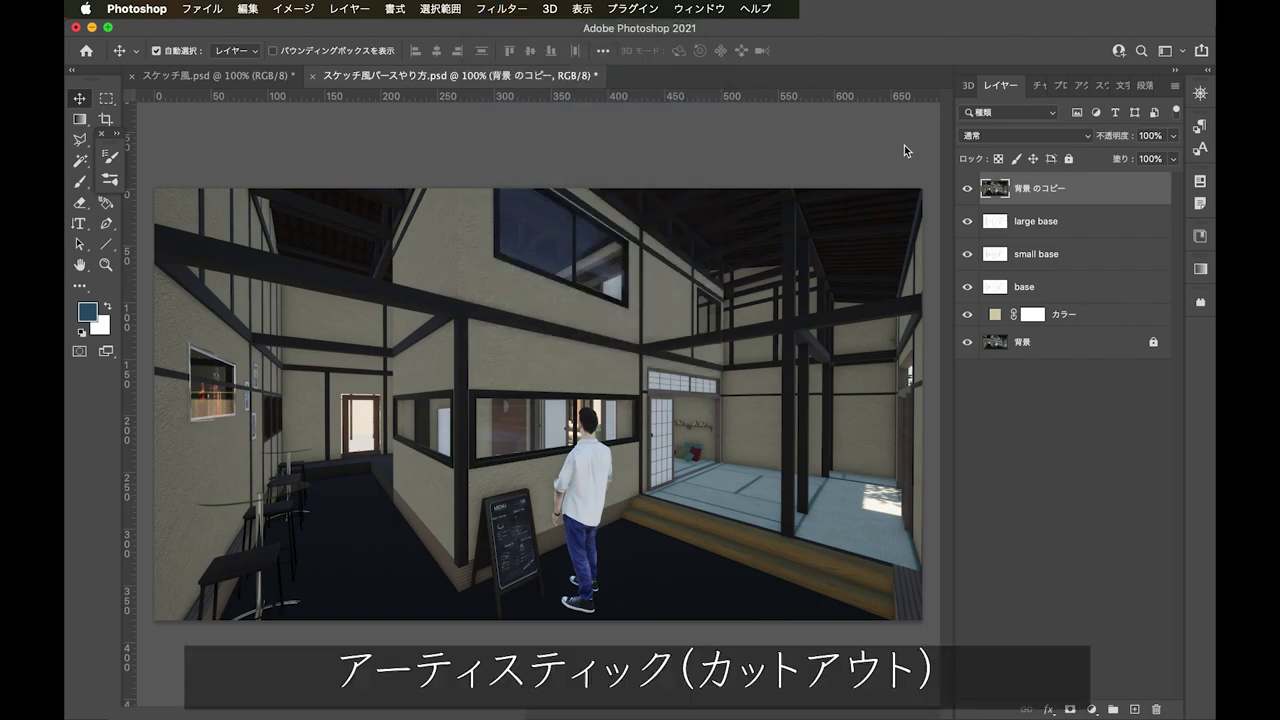
left_click(790, 70)
left_click(789, 53)
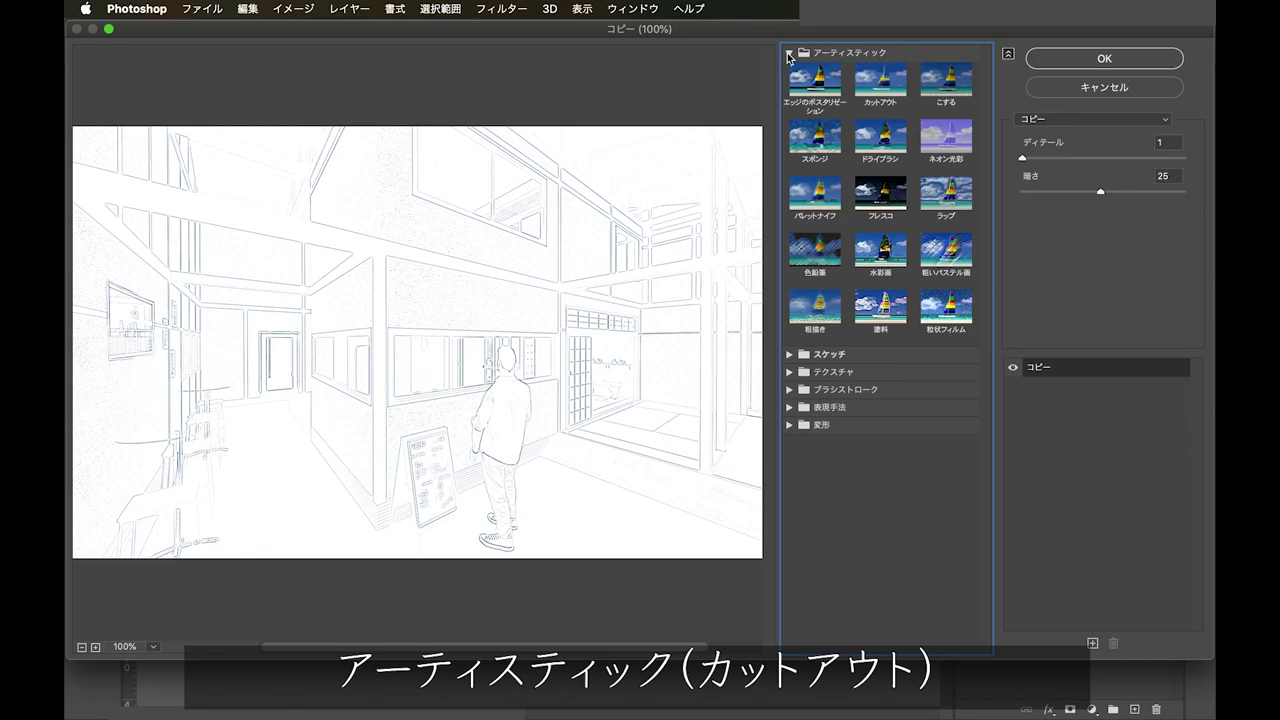
left_click(880, 78)
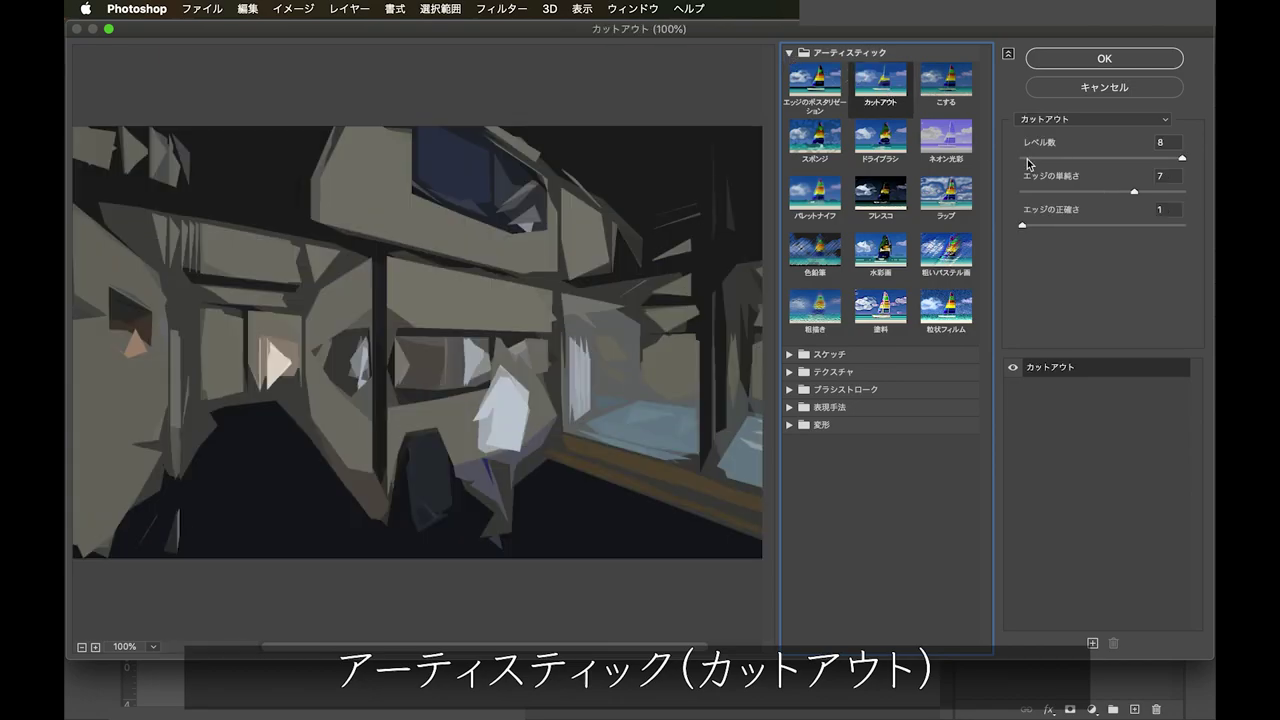
left_click_drag(1134, 191, 1104, 195)
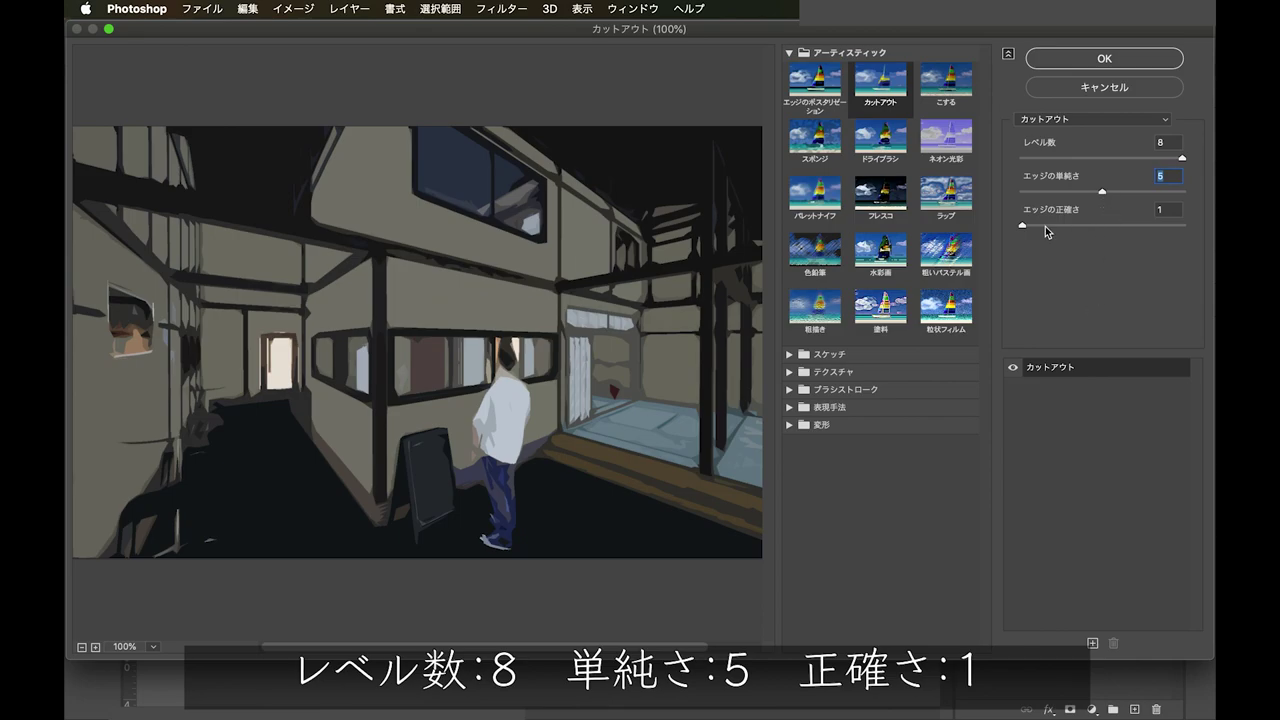
left_click(1115, 59)
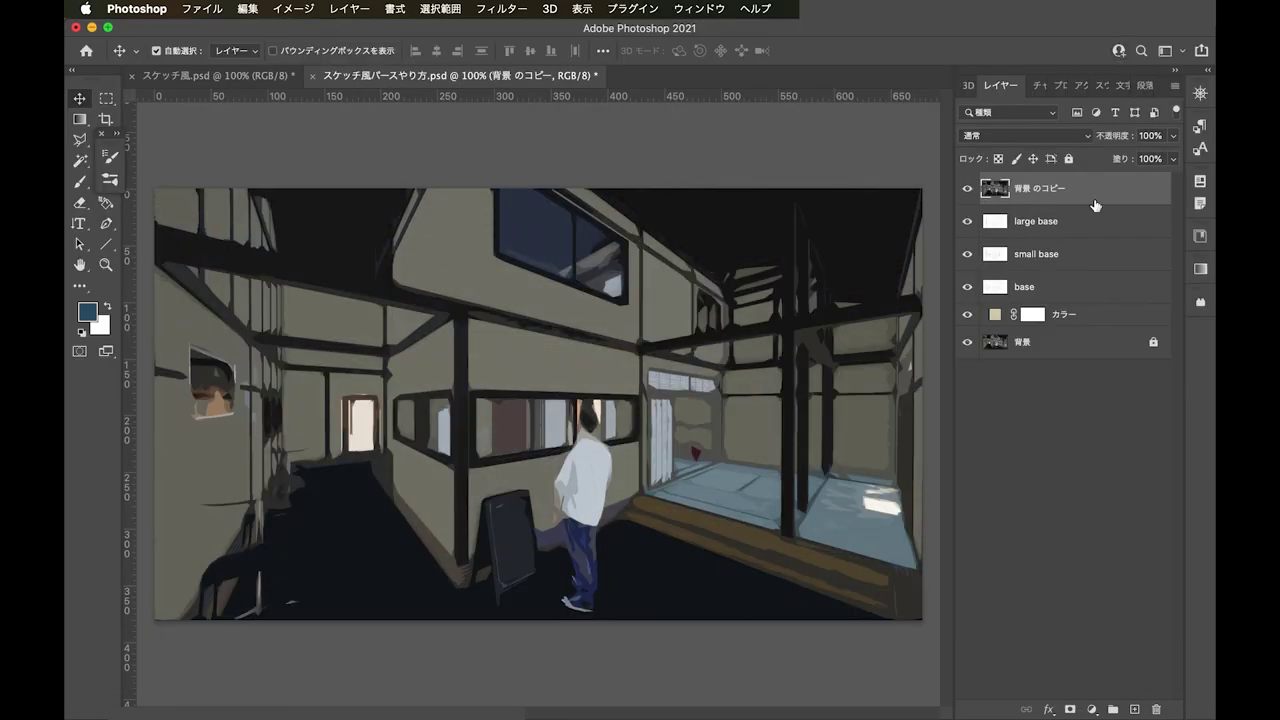
left_click(499, 8)
mouse_move(560, 315)
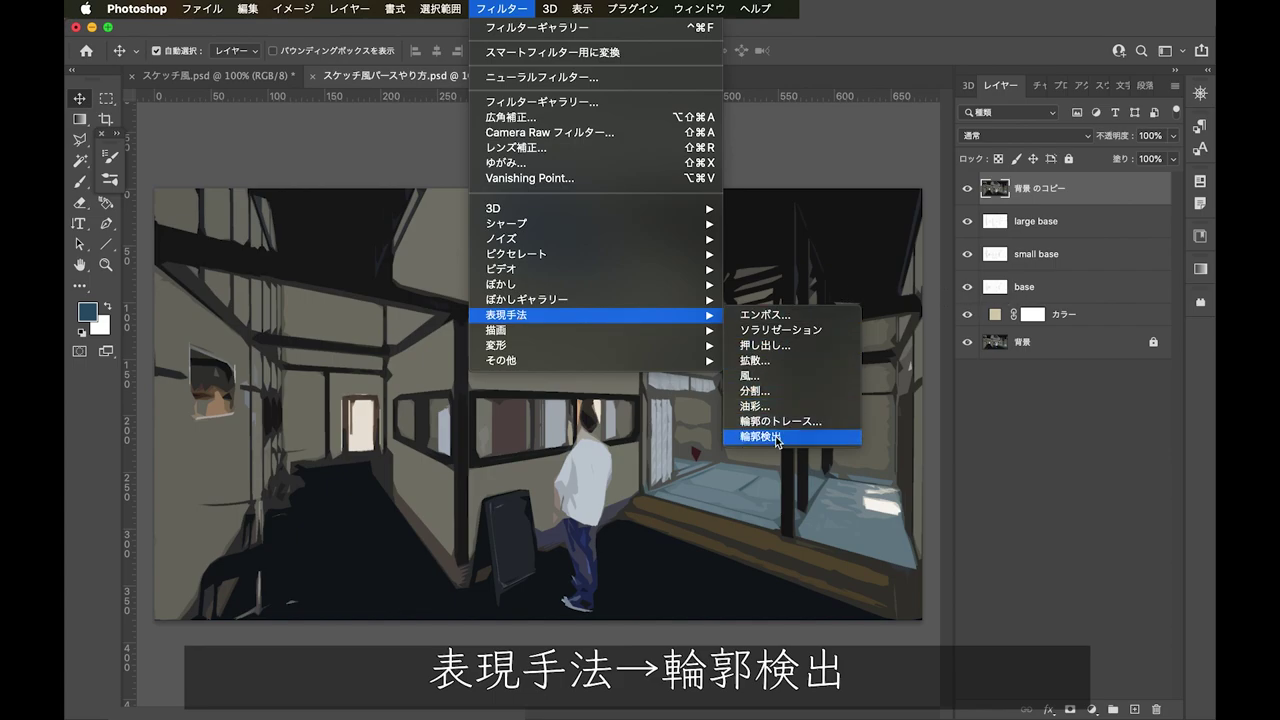
Apply Find Edges to the cutout copy and desaturate it
left_click(777, 438)
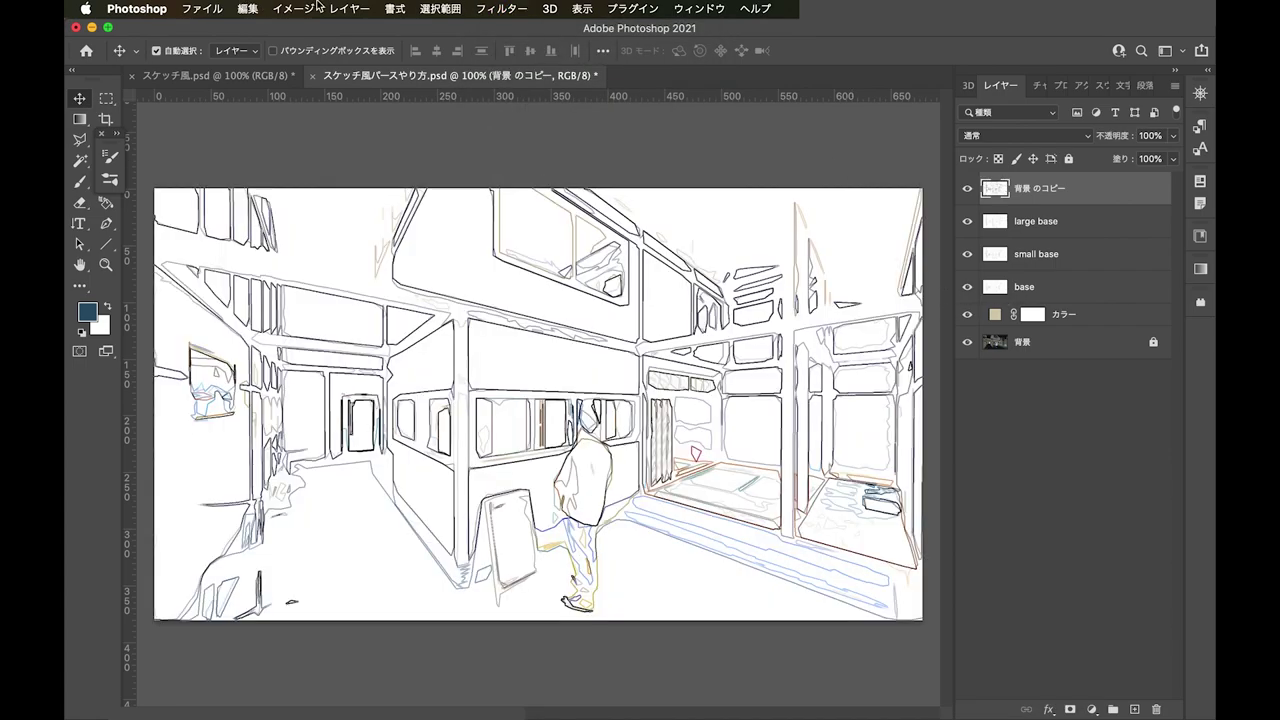
left_click(316, 8)
mouse_move(303, 52)
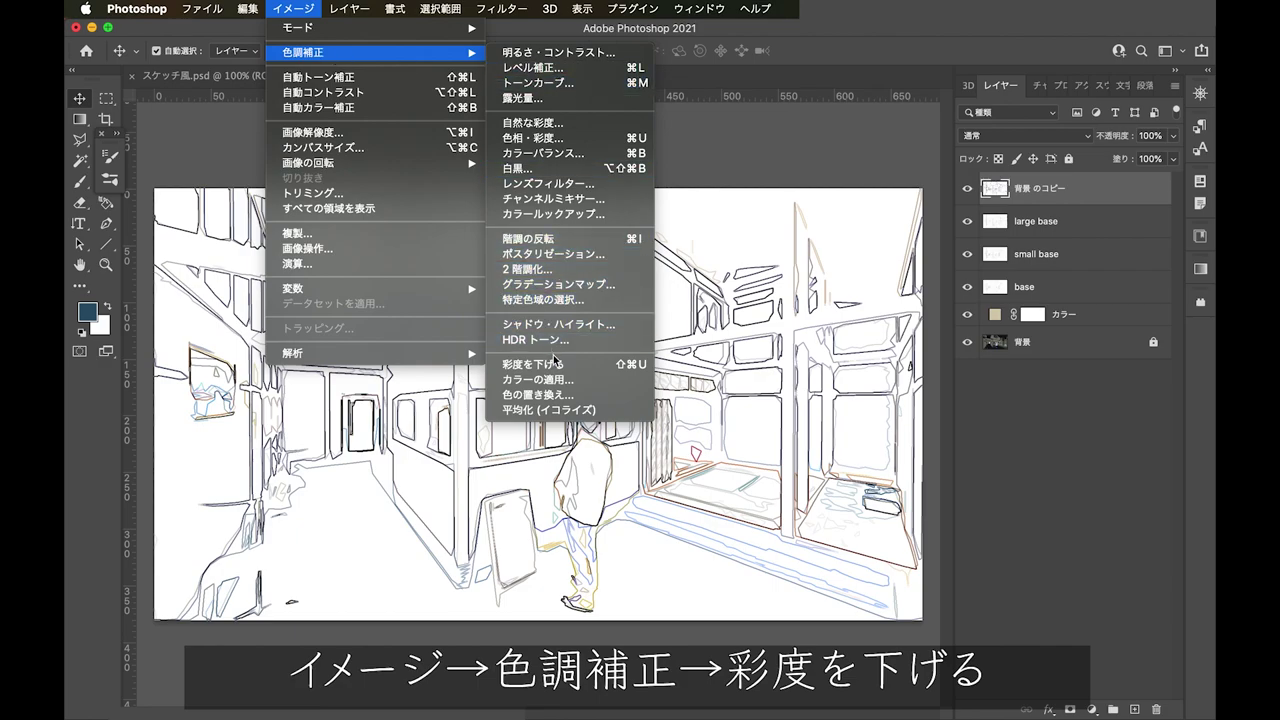
left_click(555, 364)
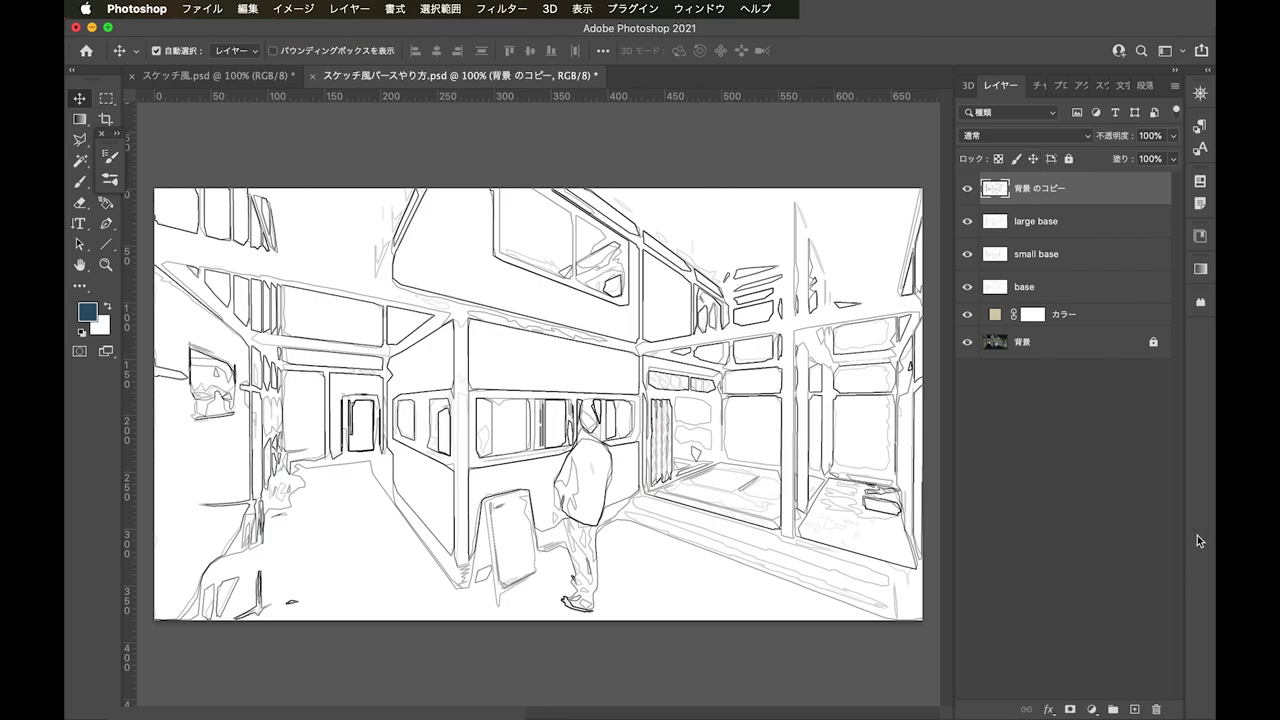
Rename the layer 01 and blend it as Color Burn at 30% opacity
double_click(1038, 188)
type("01")
key("Return")
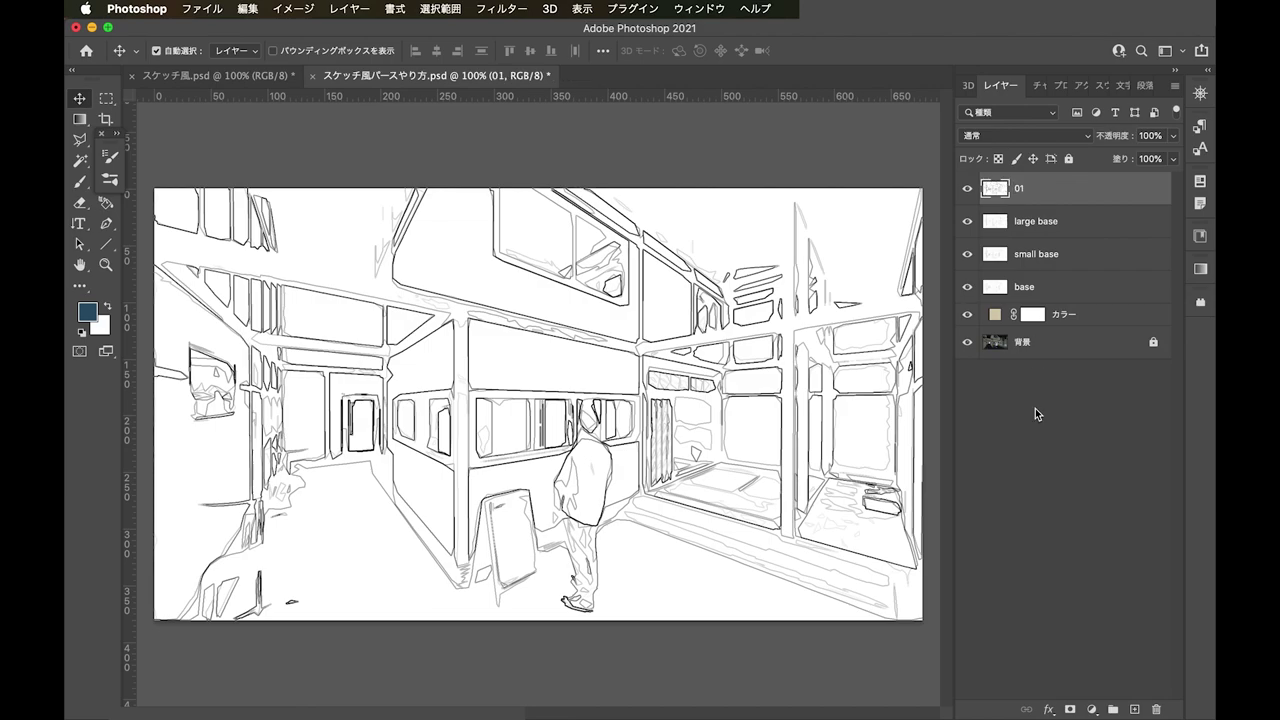
left_click(1050, 135)
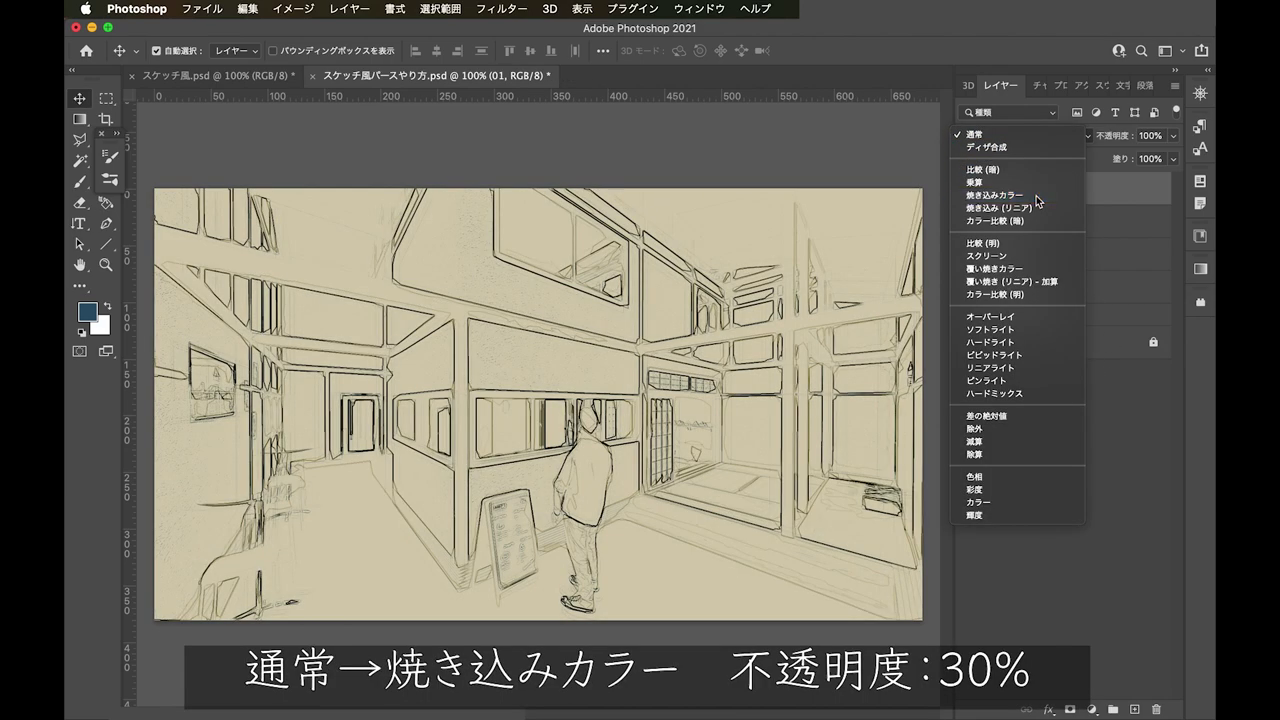
left_click(1037, 197)
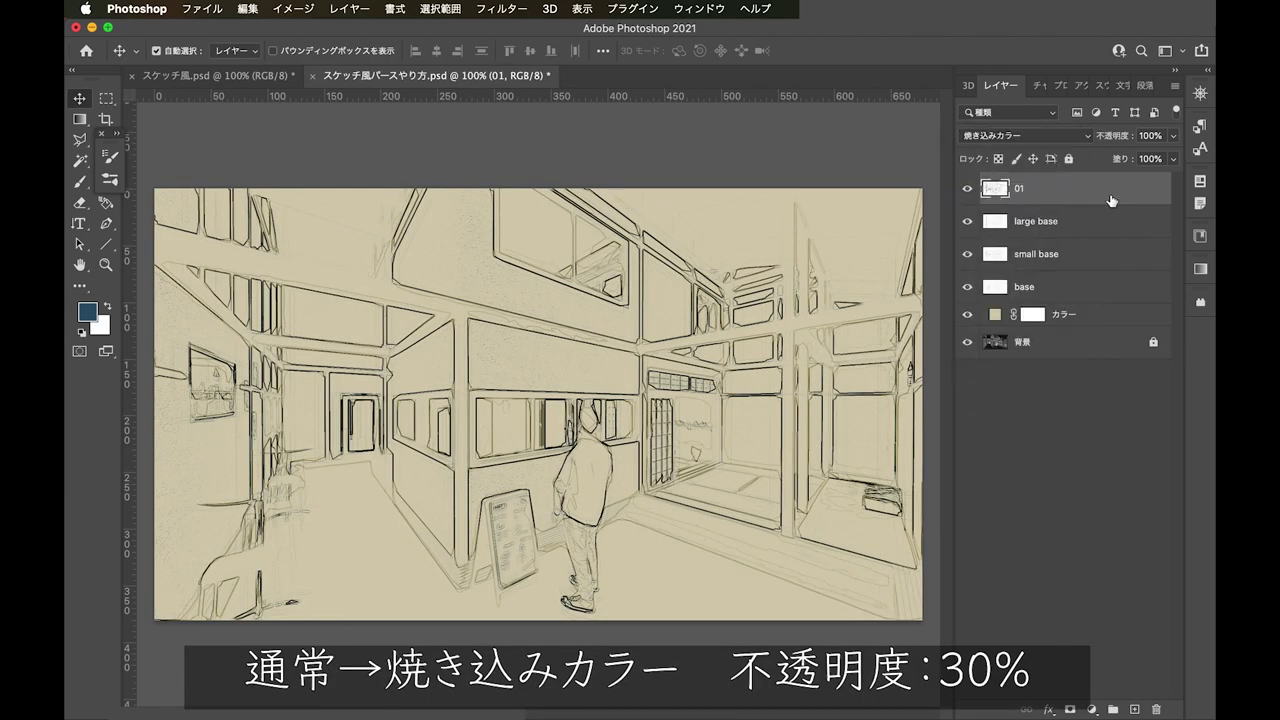
left_click(1174, 136)
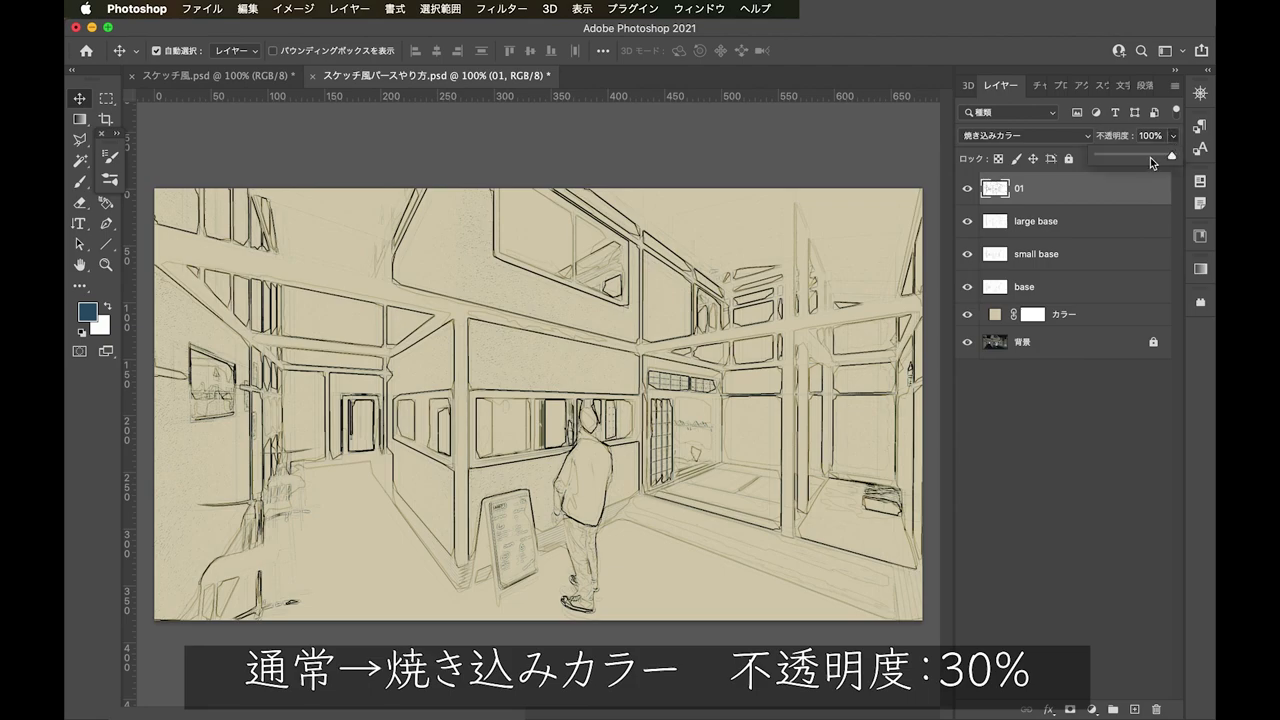
left_click_drag(1152, 158, 1117, 157)
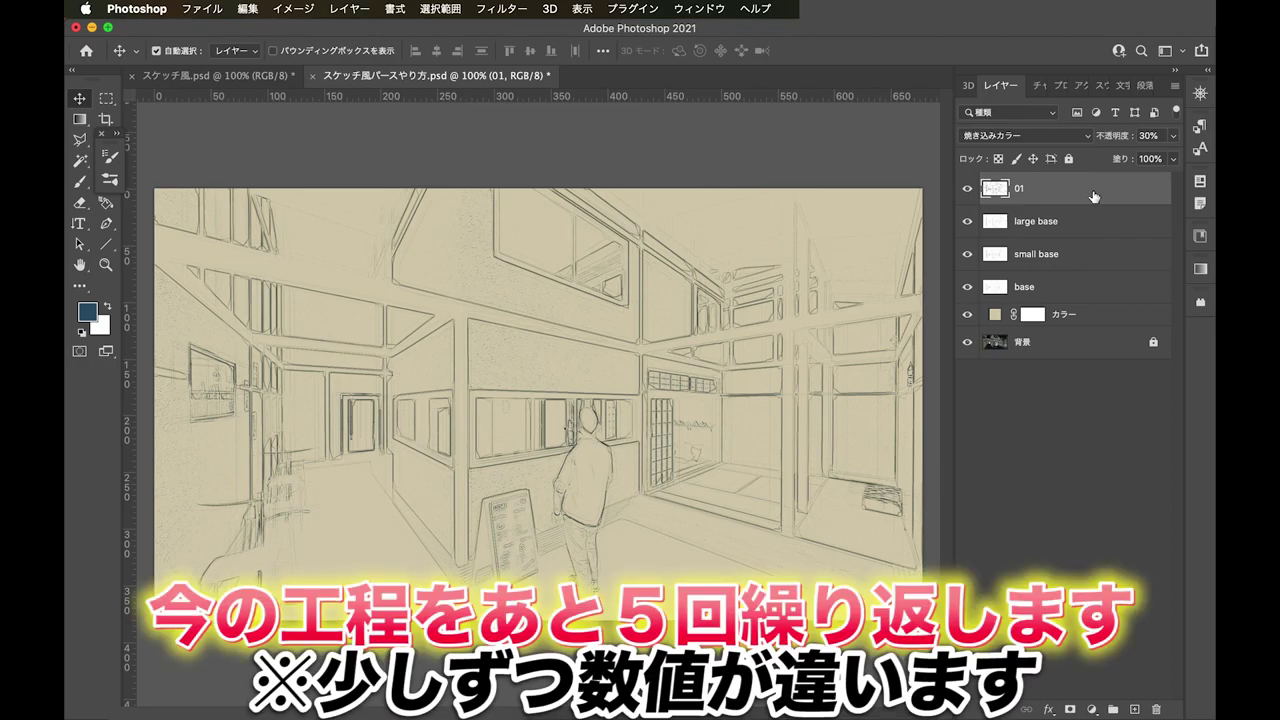
left_click(1091, 343)
Copy 背景 to the top and apply Cutout (edge simplicity 6) and Find Edges
key("ctrl+j")
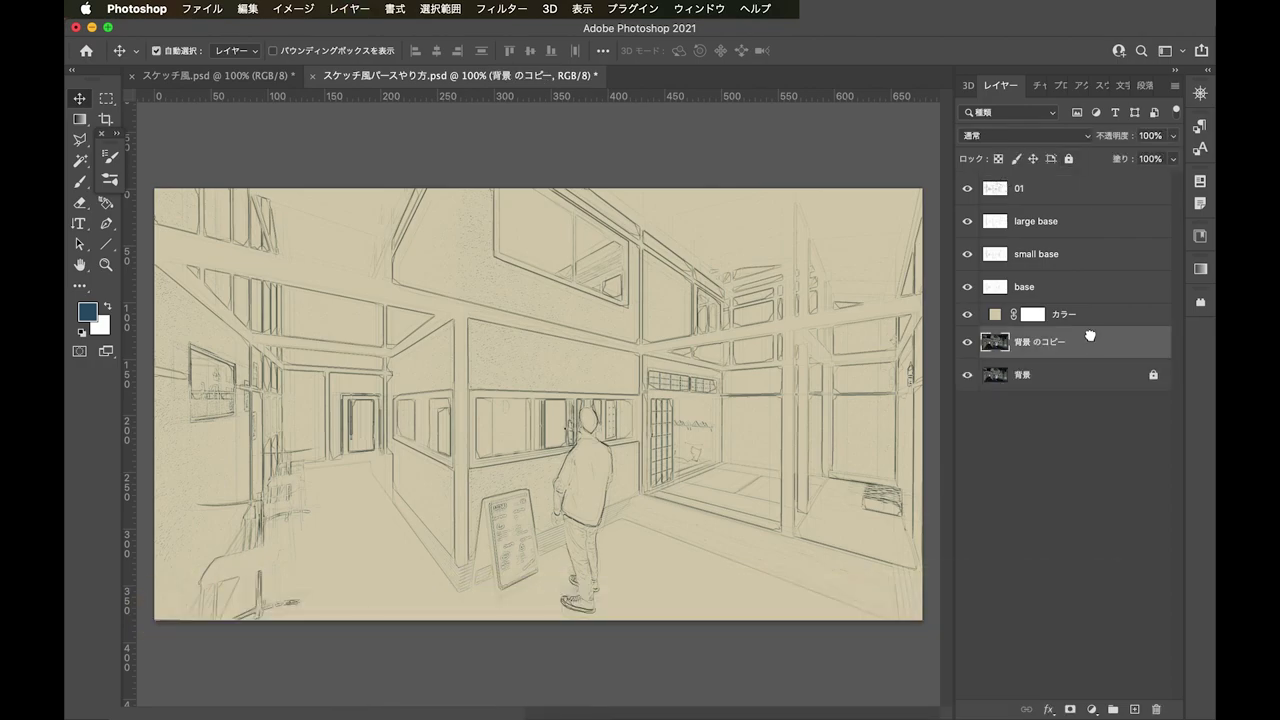
left_click_drag(1091, 343, 1087, 185)
left_click(509, 8)
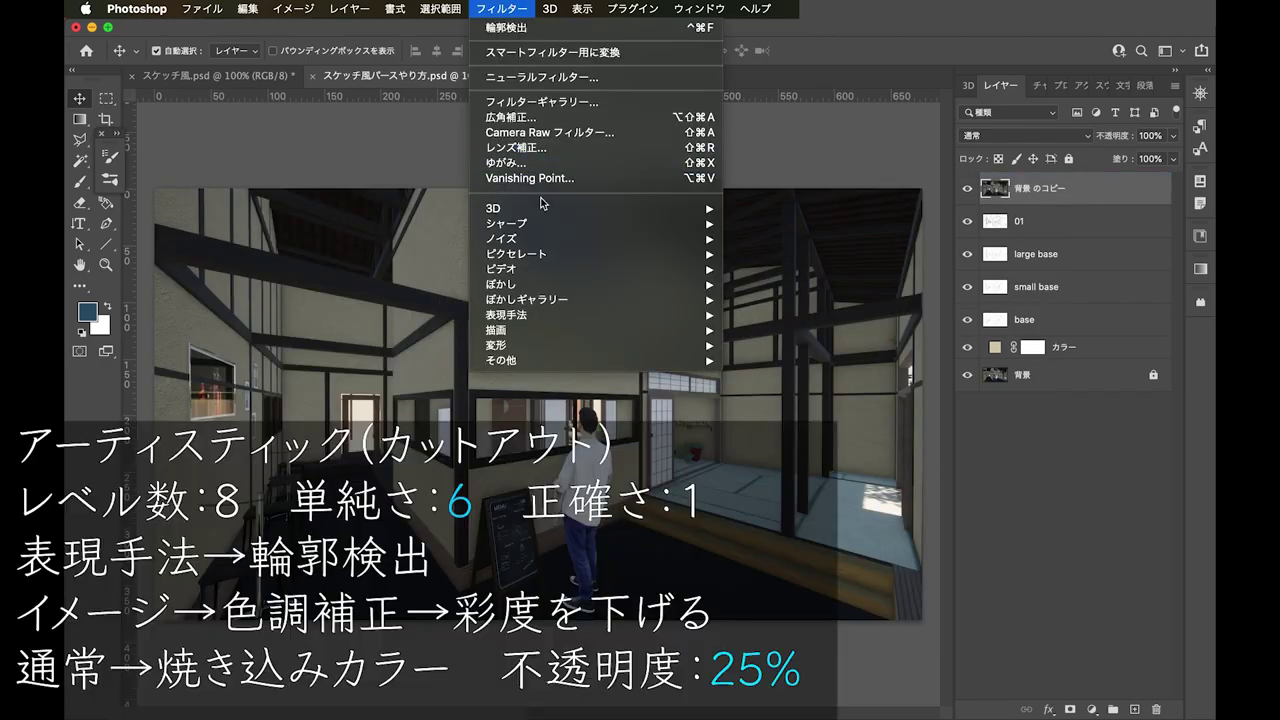
left_click(540, 97)
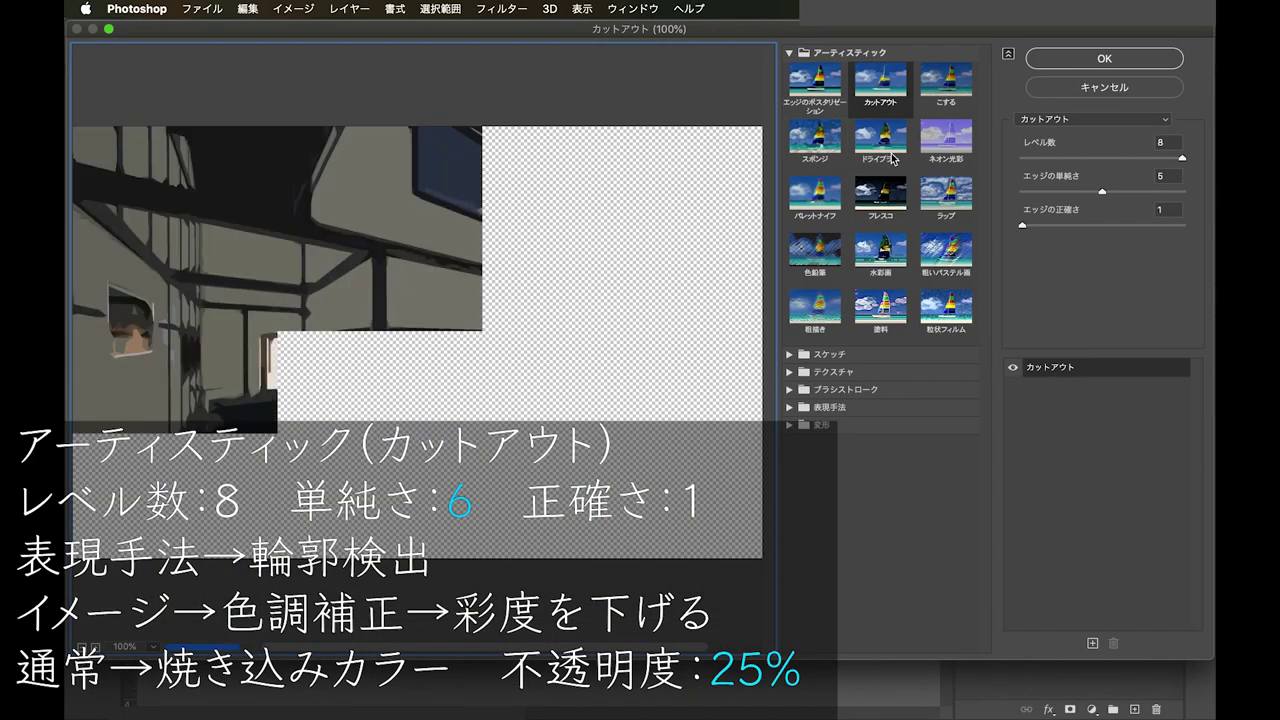
left_click(1165, 178)
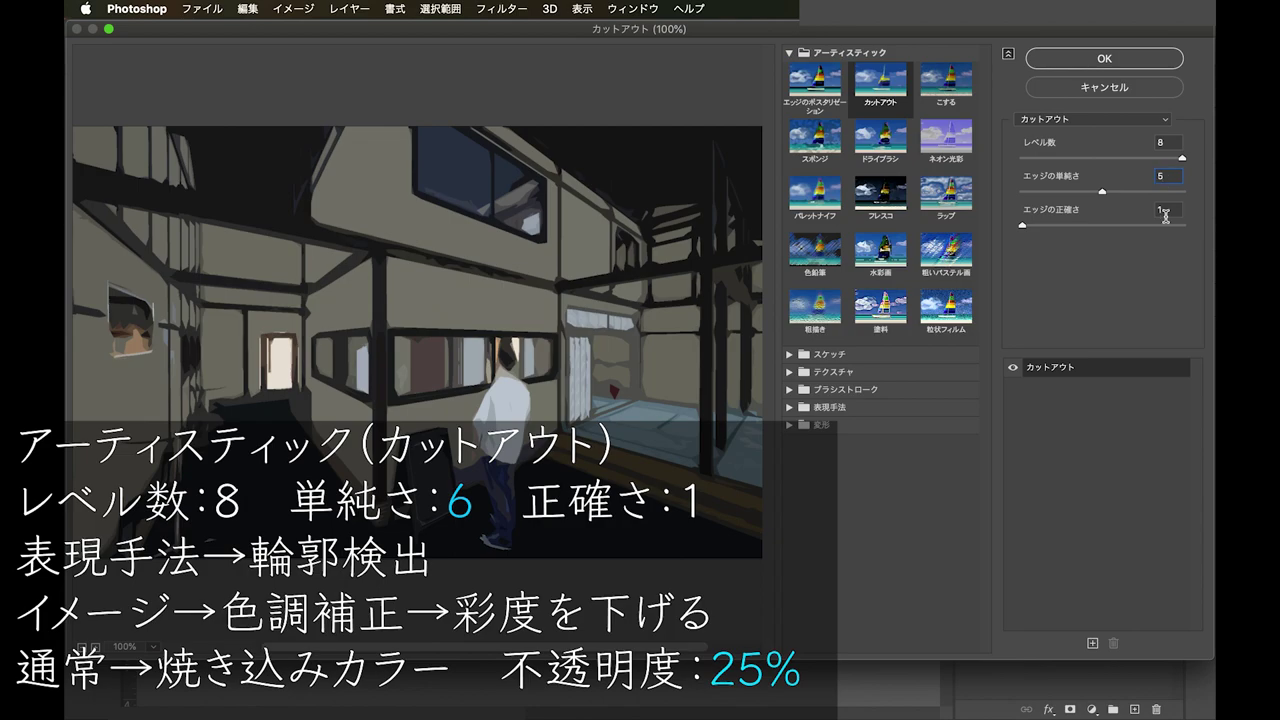
type("6")
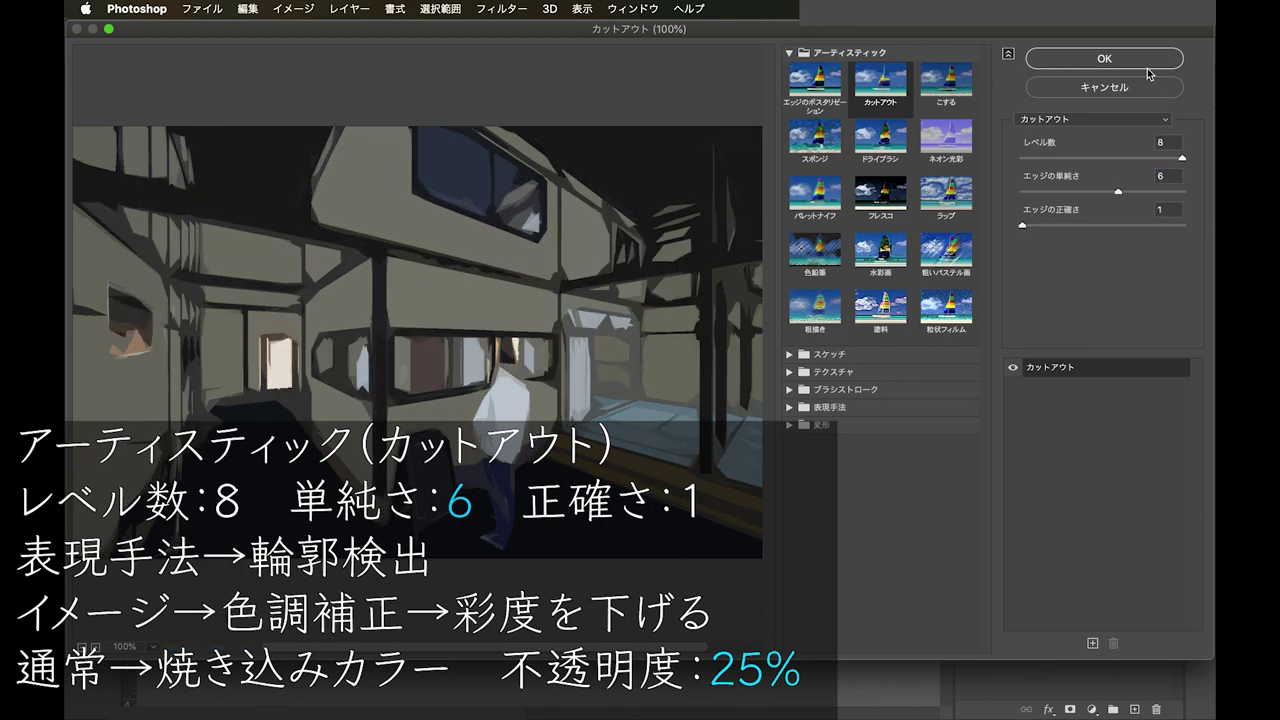
left_click(1141, 62)
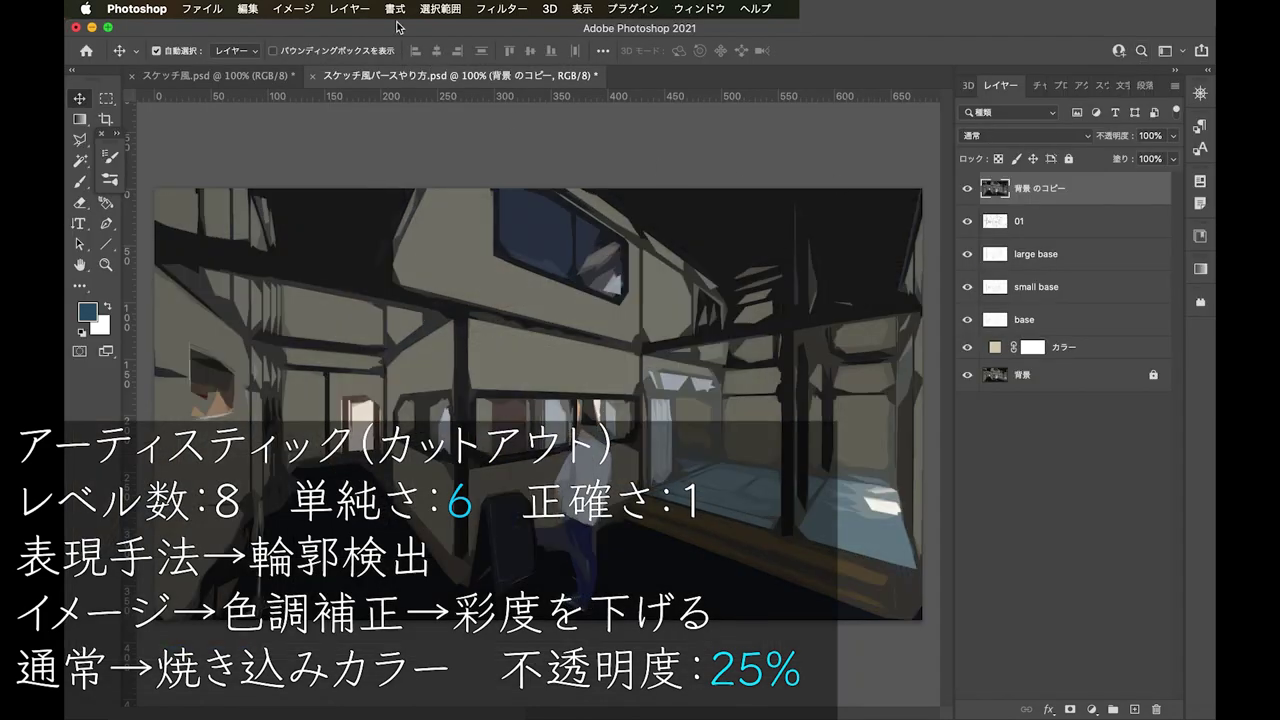
left_click(485, 8)
mouse_move(595, 314)
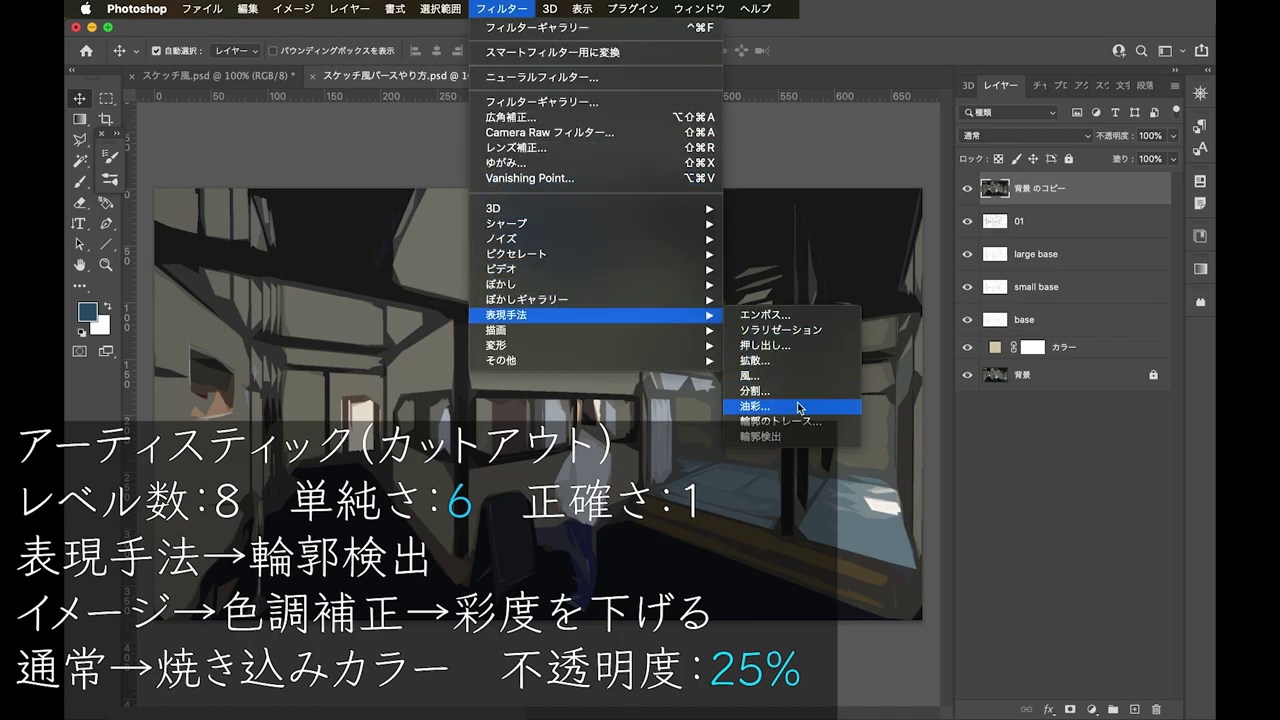
left_click(762, 436)
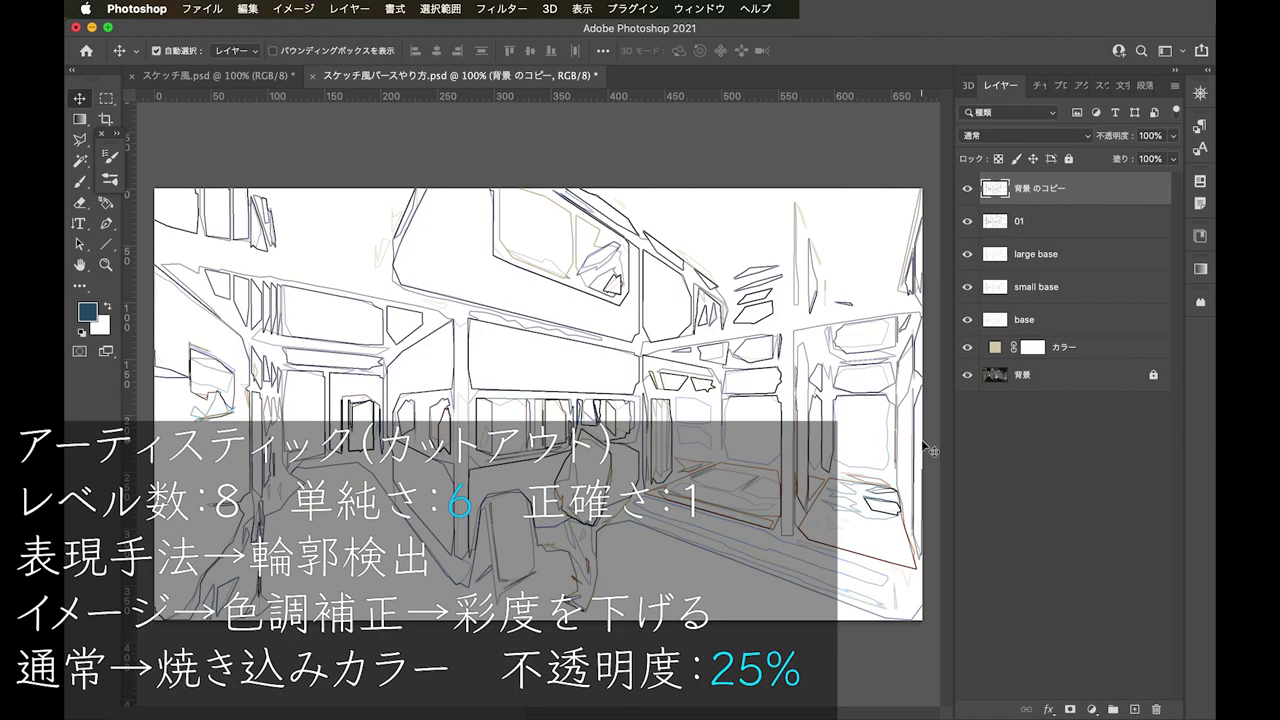
Blend the copy as Color Burn at 25% opacity and name it 02
left_click(1066, 137)
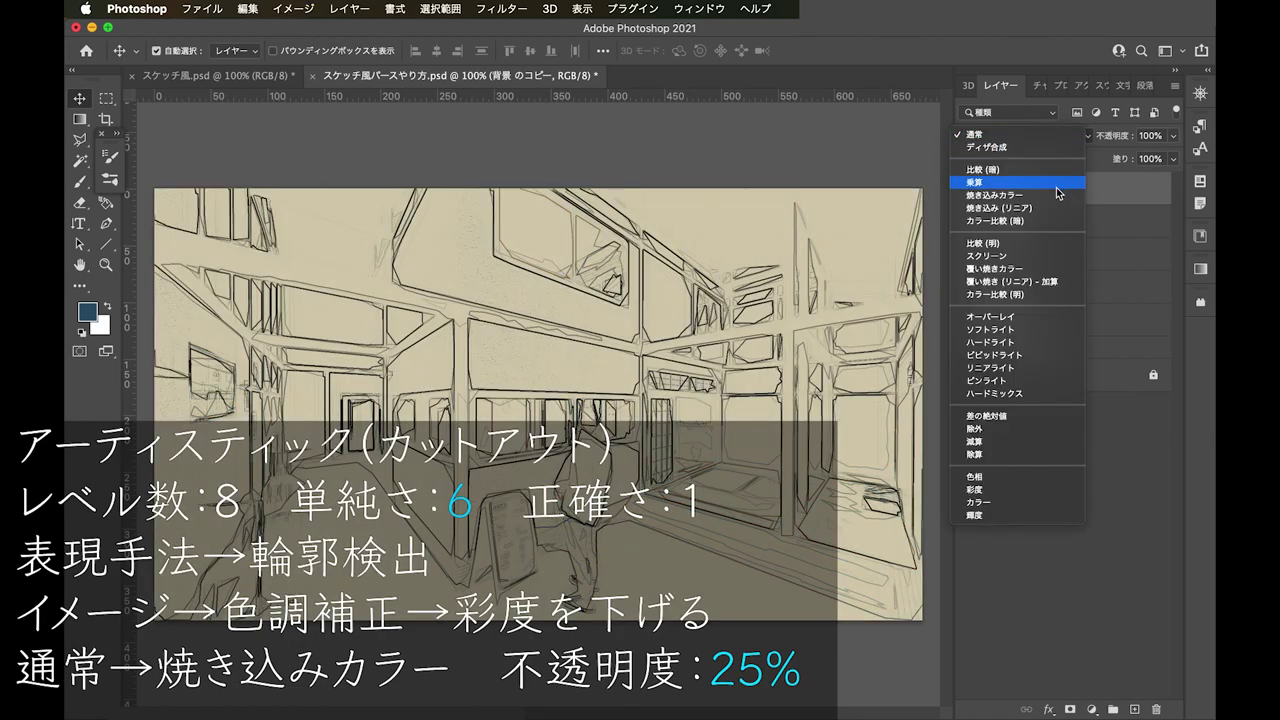
left_click(1063, 194)
left_click(1173, 136)
left_click(1158, 135)
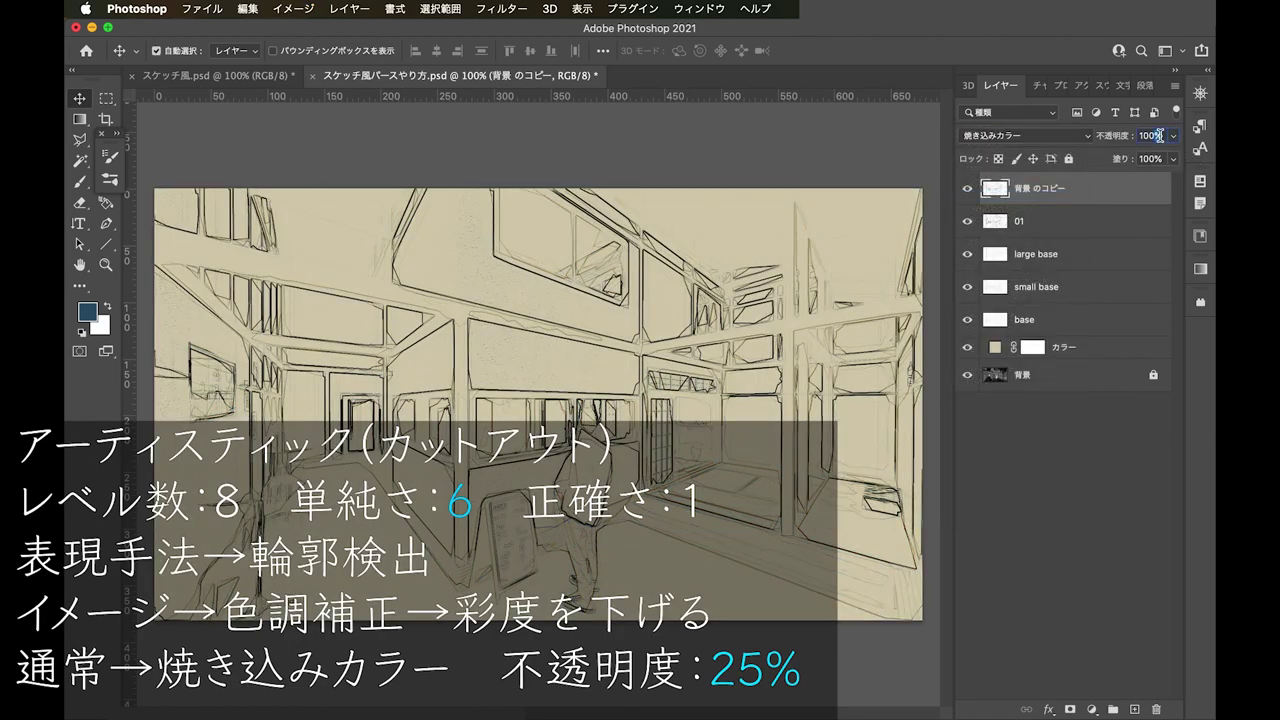
type("25")
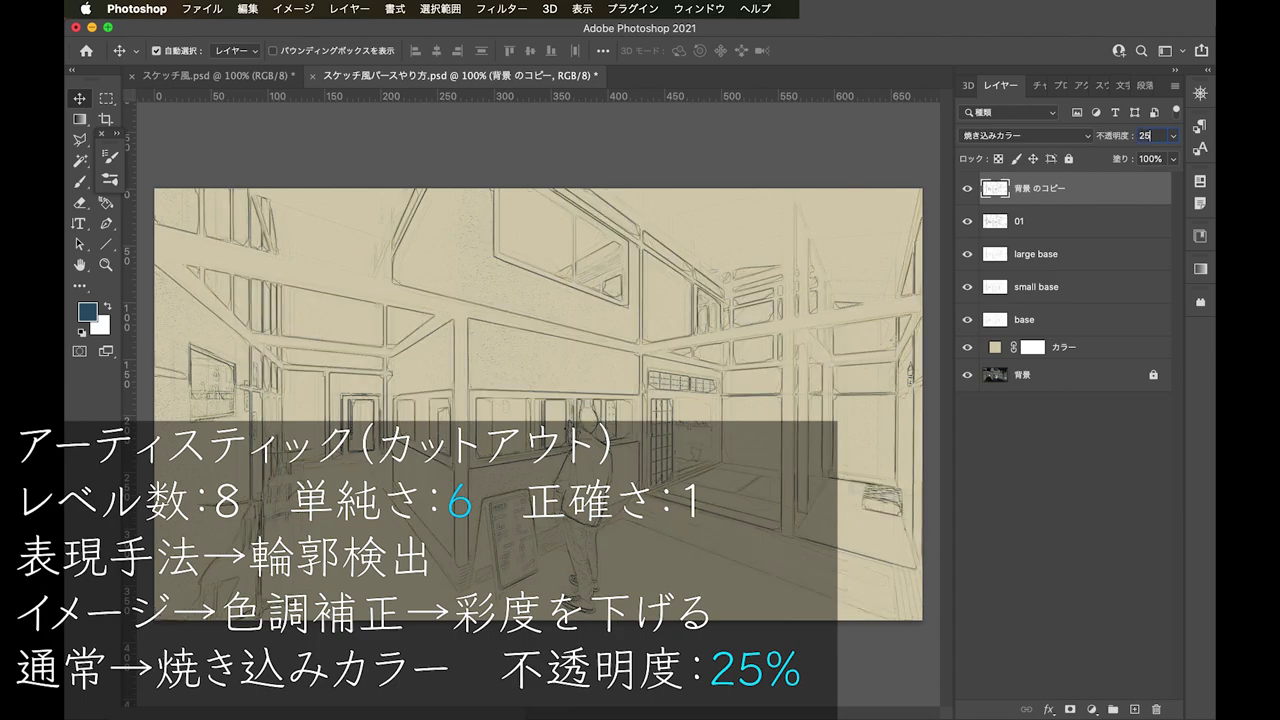
key("Return")
type("02")
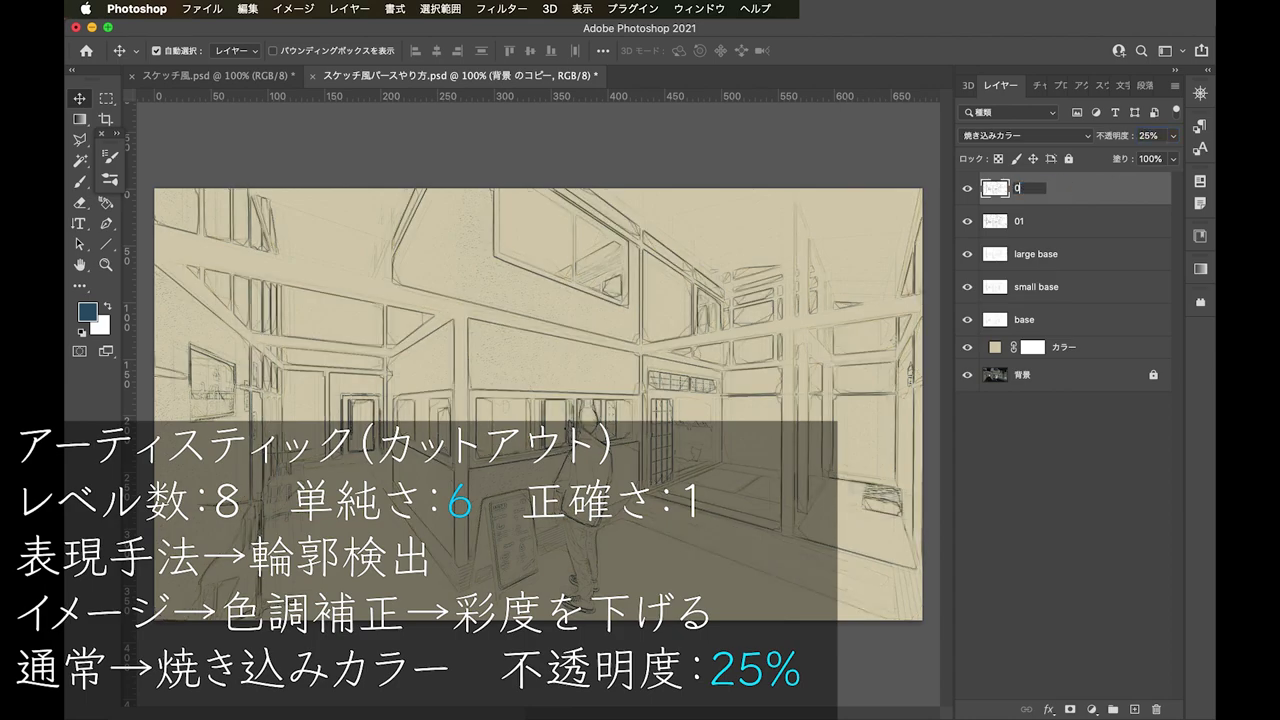
key("Return")
left_click(1025, 522)
Copy 背景 to the top and apply Cutout (edge simplicity 7) and Find Edges
left_click(1066, 388)
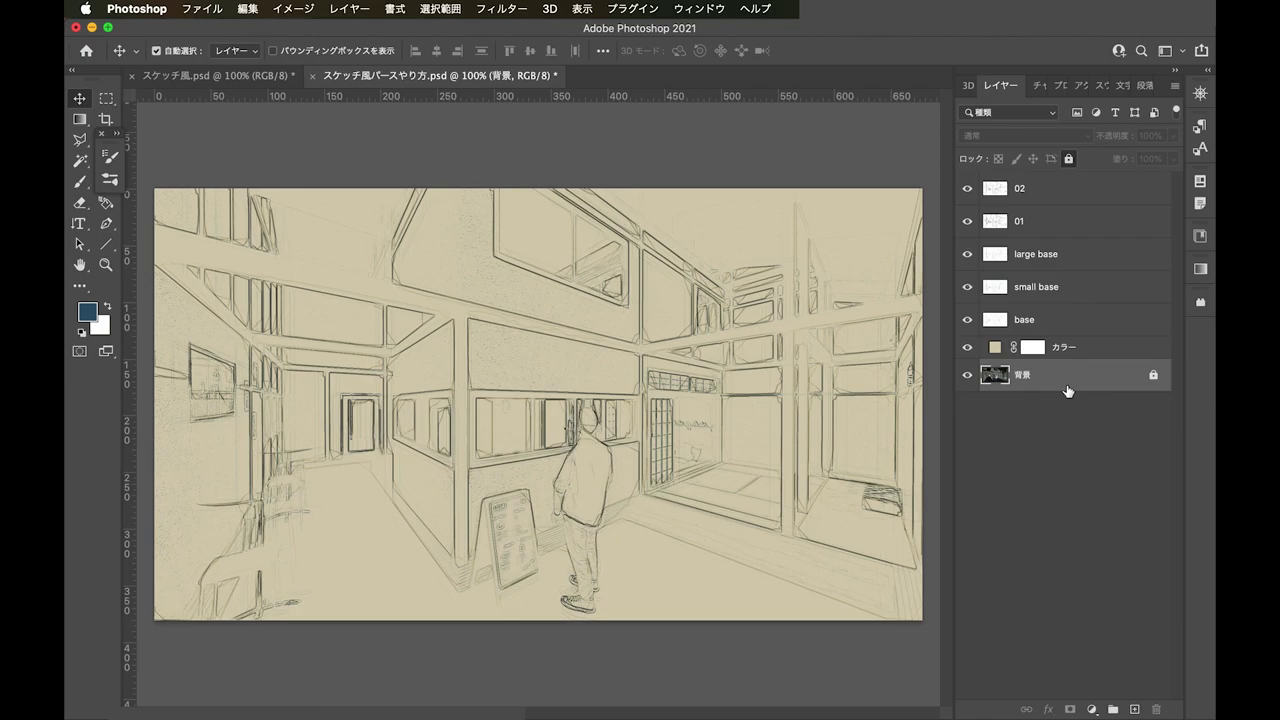
key("ctrl+j")
left_click_drag(1066, 388, 1052, 182)
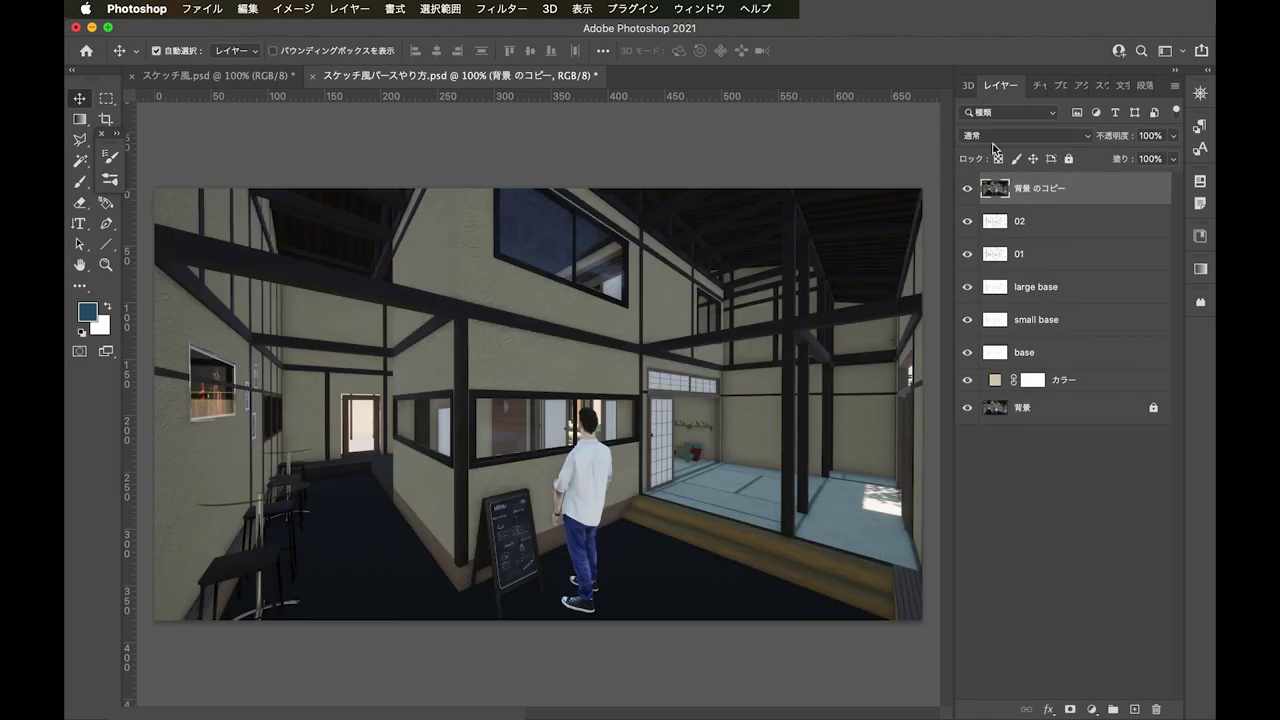
left_click(549, 8)
mouse_move(507, 314)
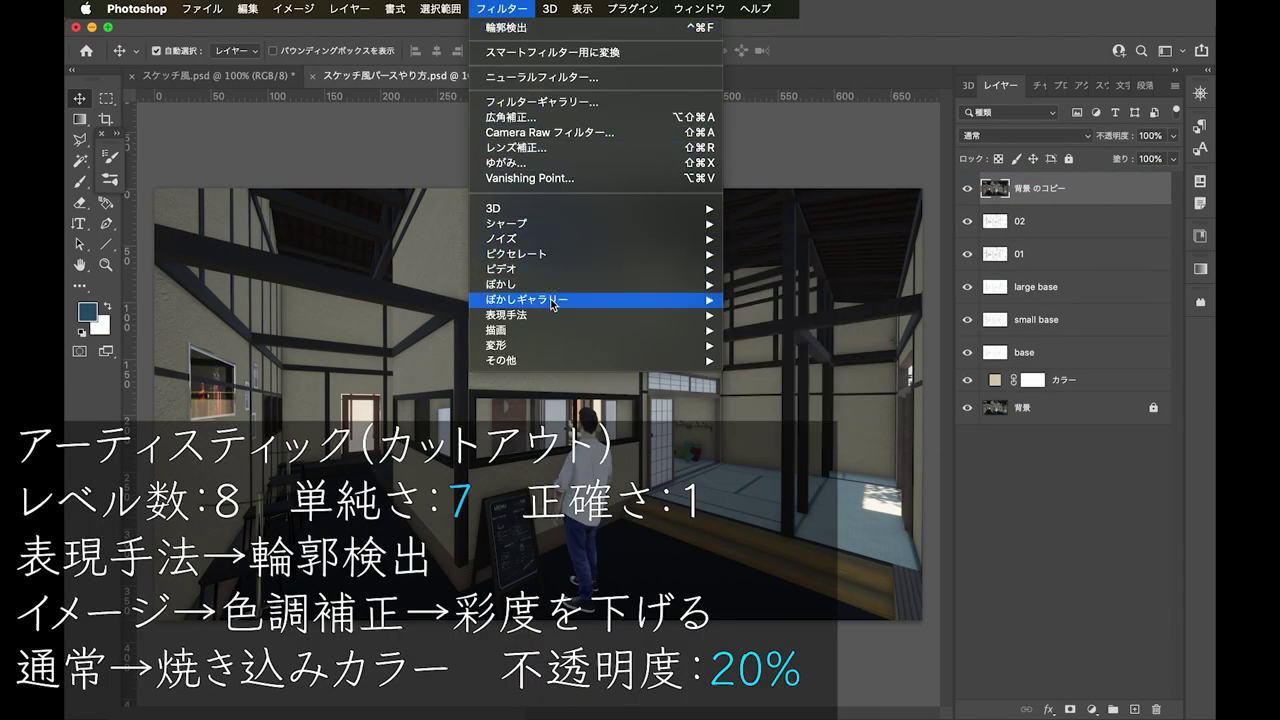
left_click(589, 104)
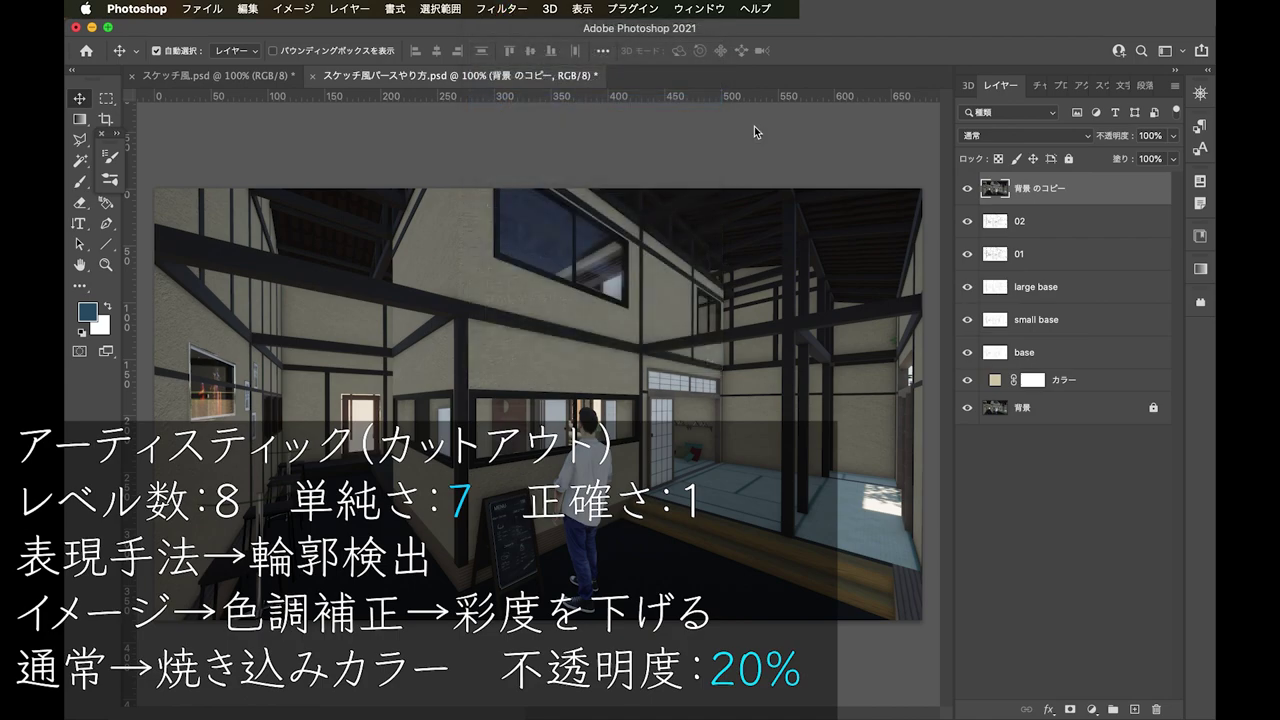
double_click(1165, 178)
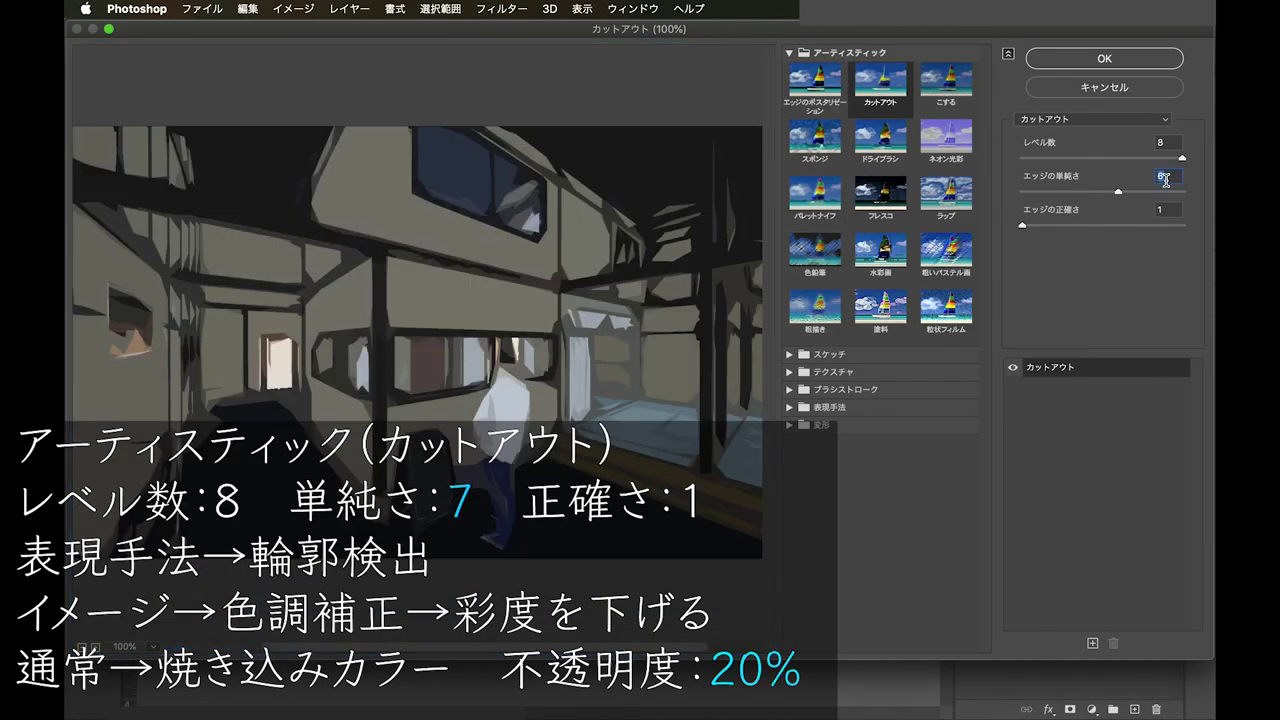
key("Return")
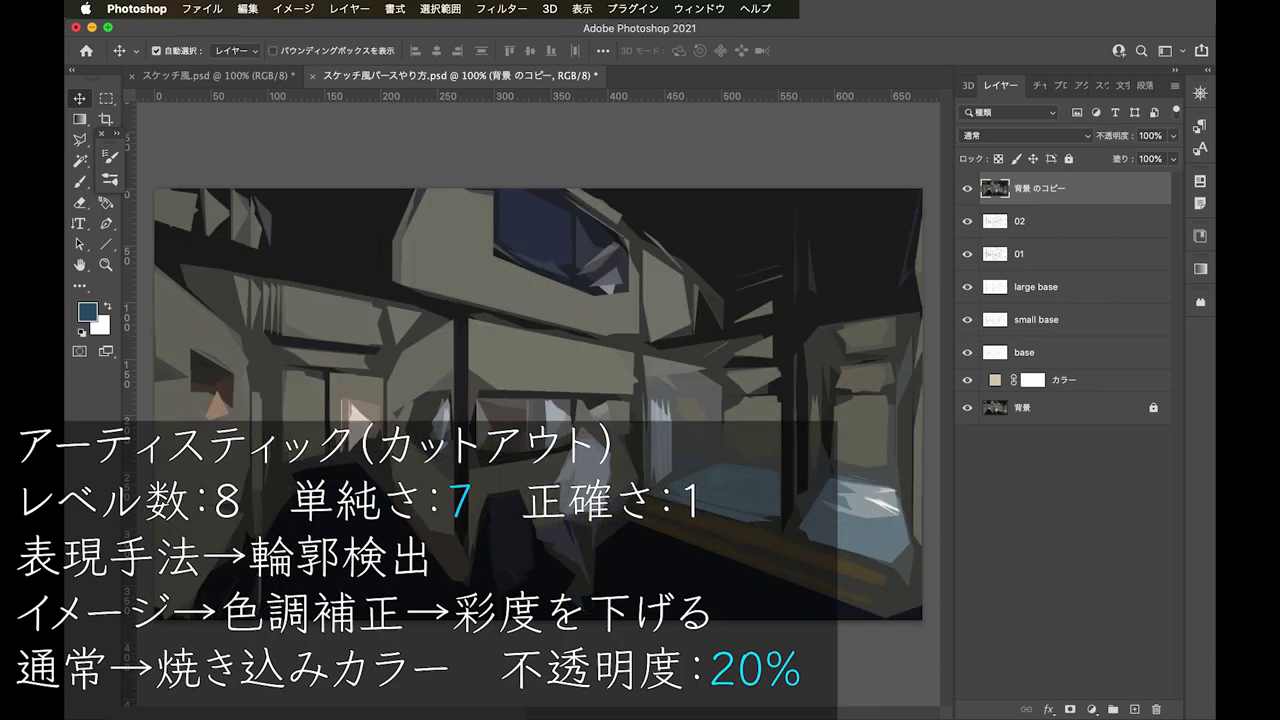
left_click(496, 8)
mouse_move(560, 314)
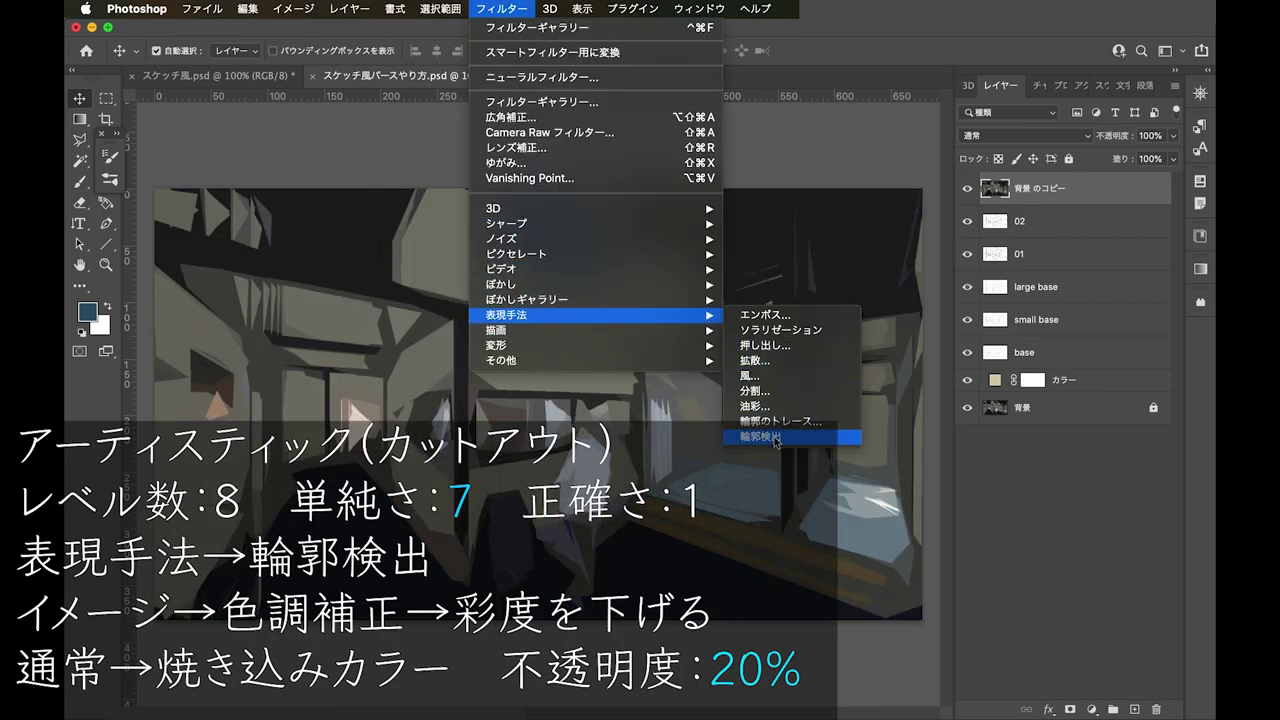
left_click(762, 437)
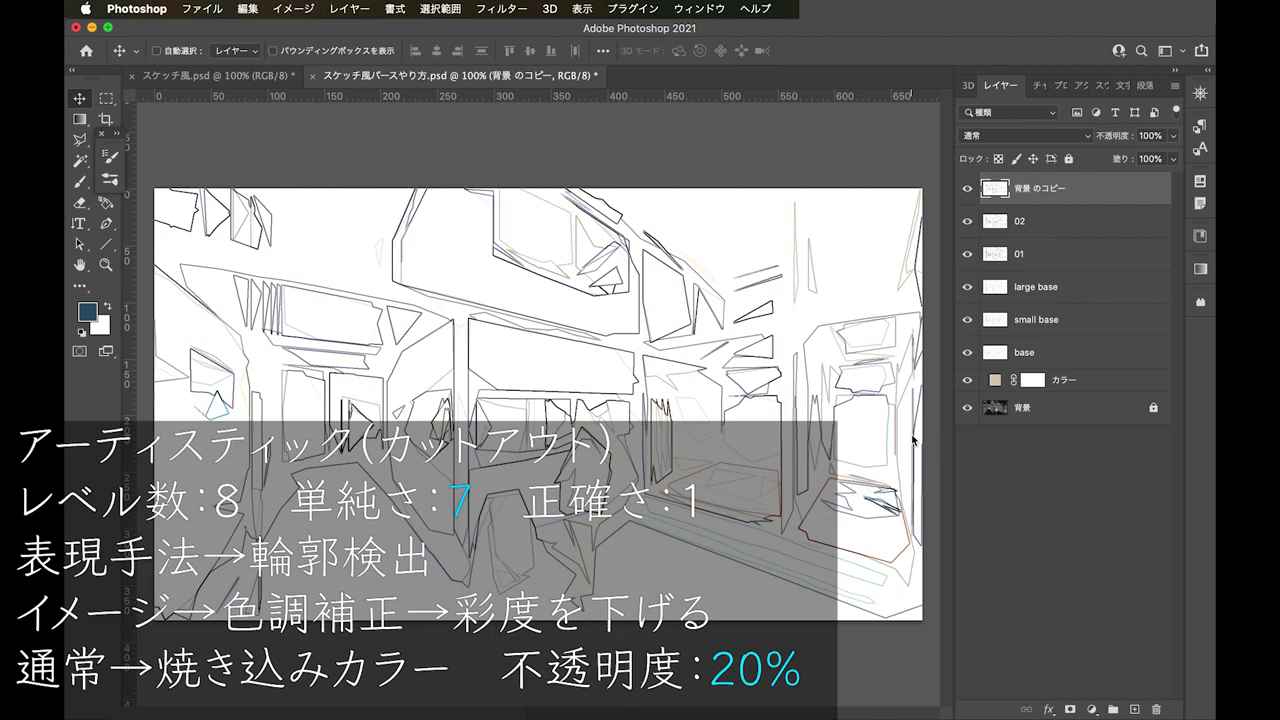
Blend the copy as Color Burn at 20% opacity and name it 03
key("super")
left_click(1056, 134)
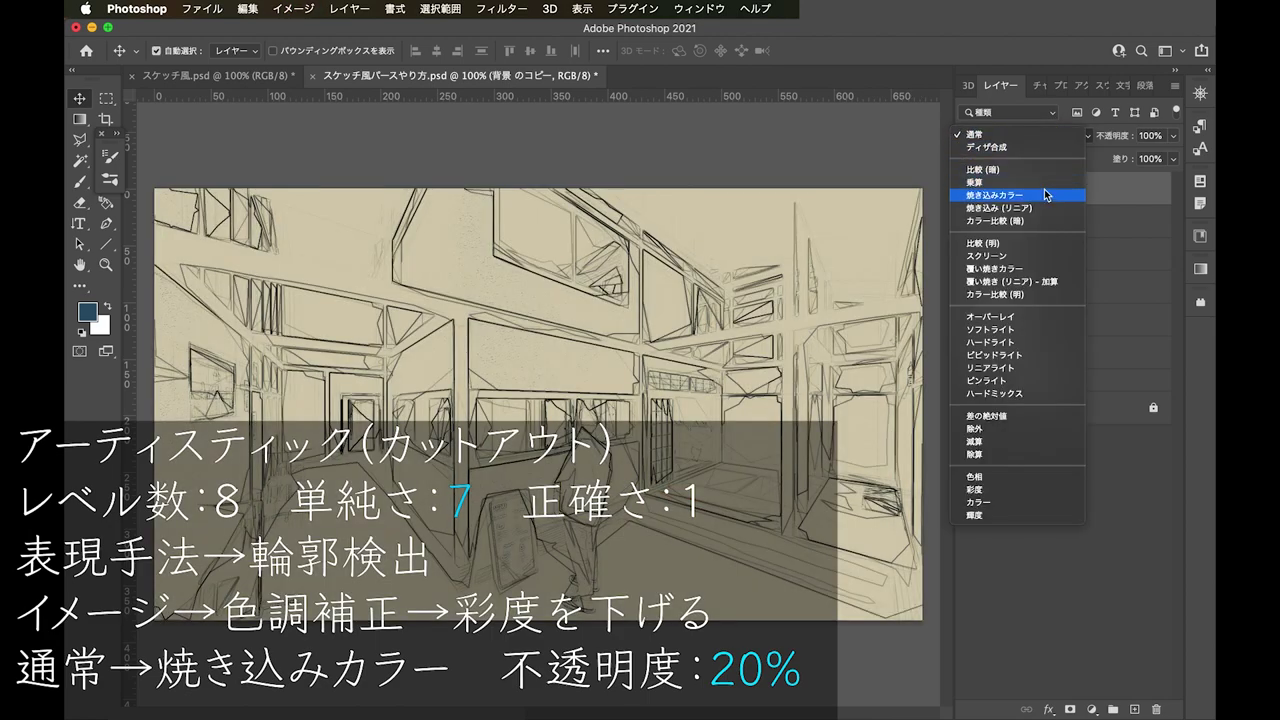
left_click(1057, 198)
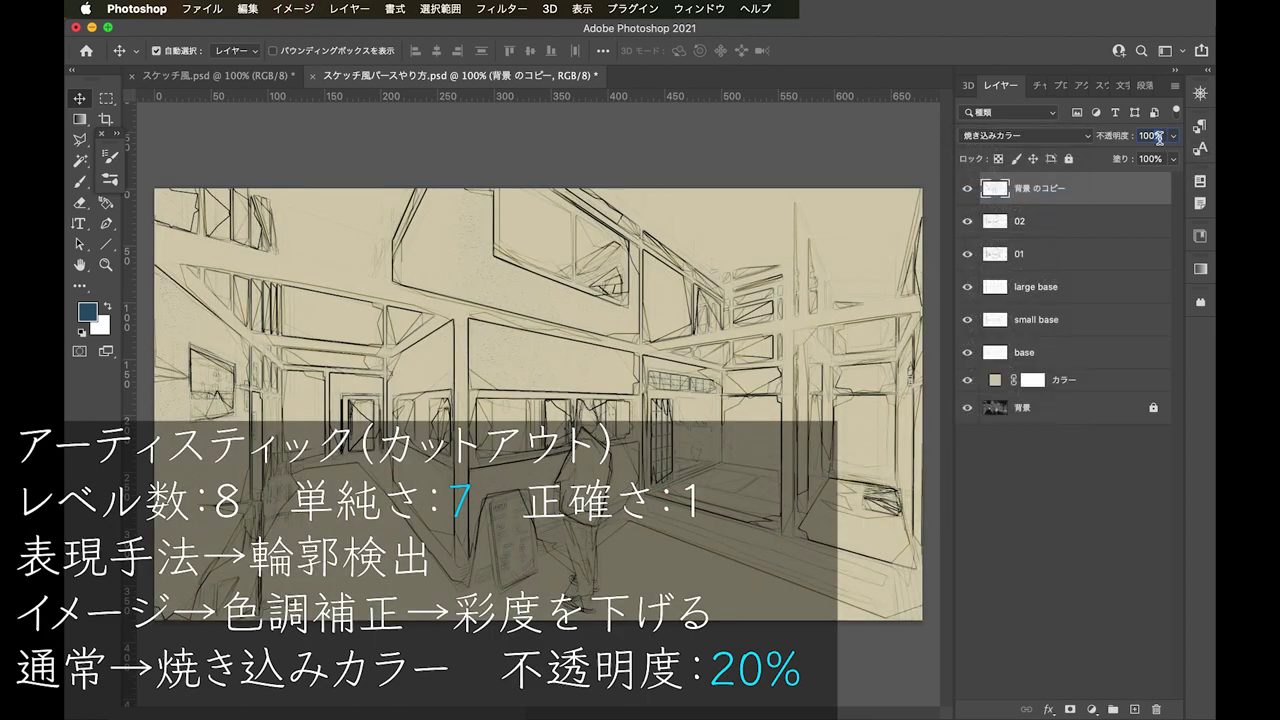
type("10")
key("Return")
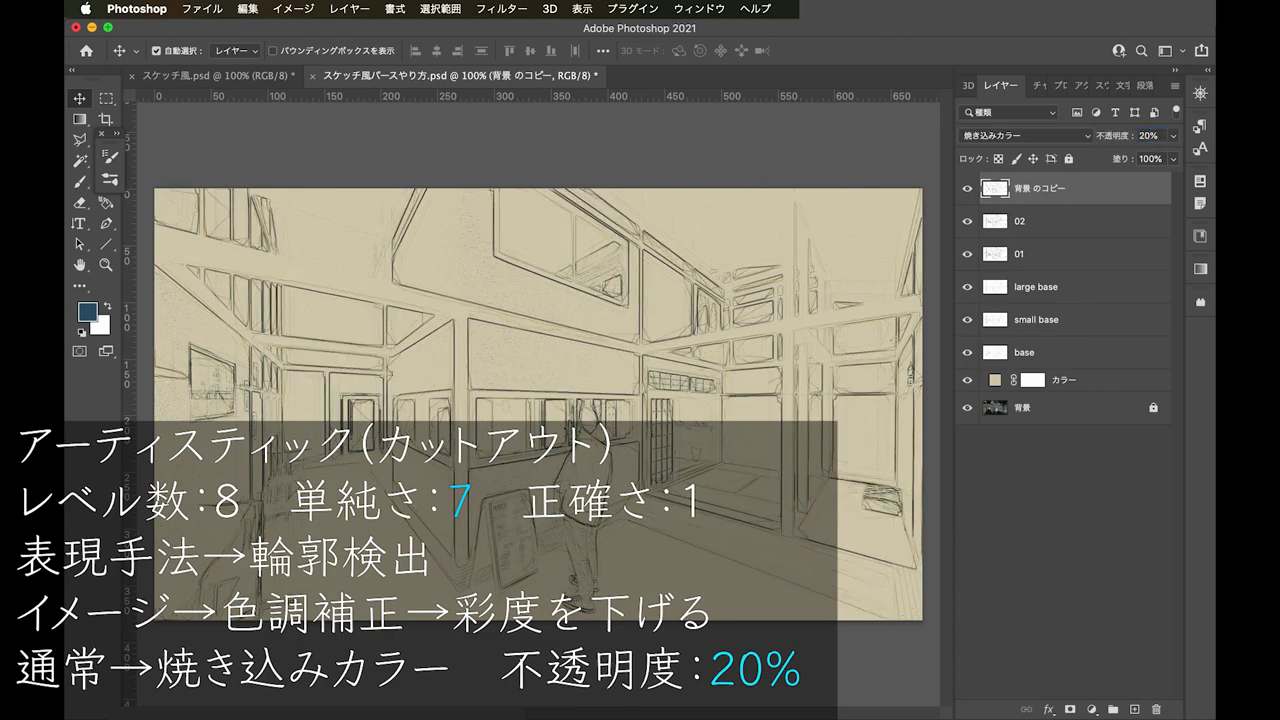
double_click(1048, 188)
type("03")
key("Return")
Duplicate 背景 again and move the full-colour copy to the top
left_click(1067, 424)
key("super+j")
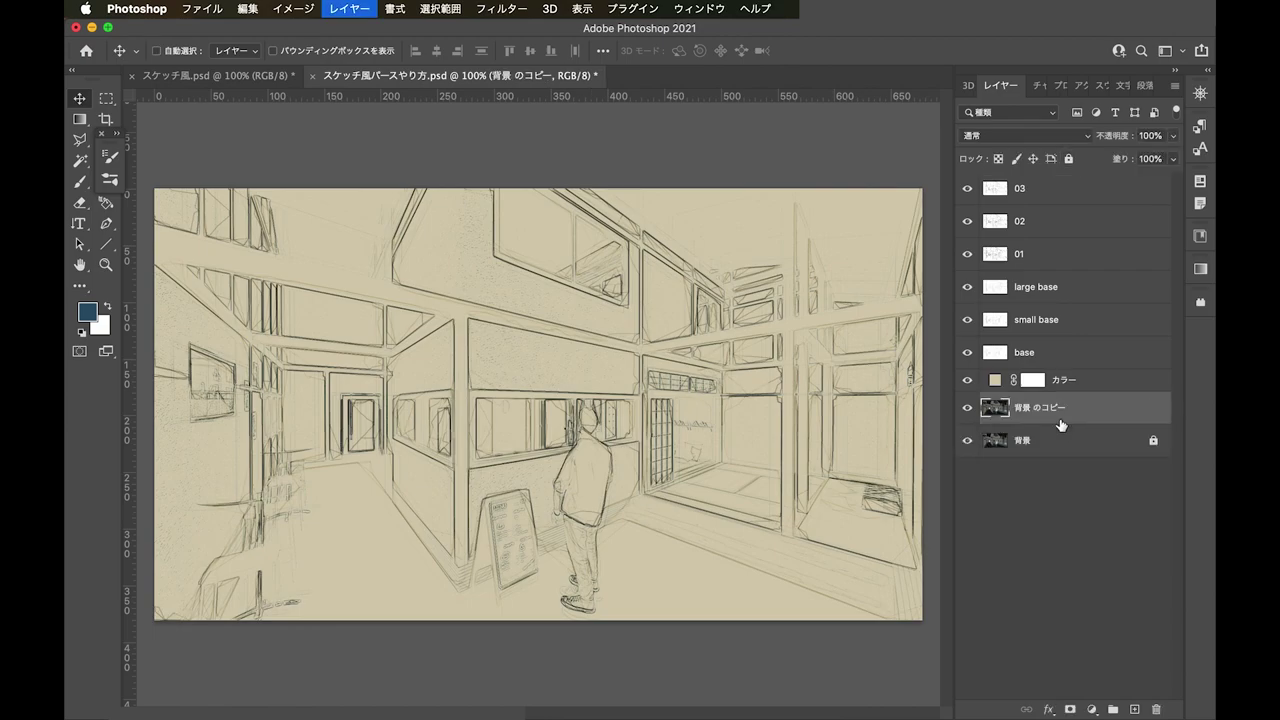
left_click_drag(1067, 424, 1051, 180)
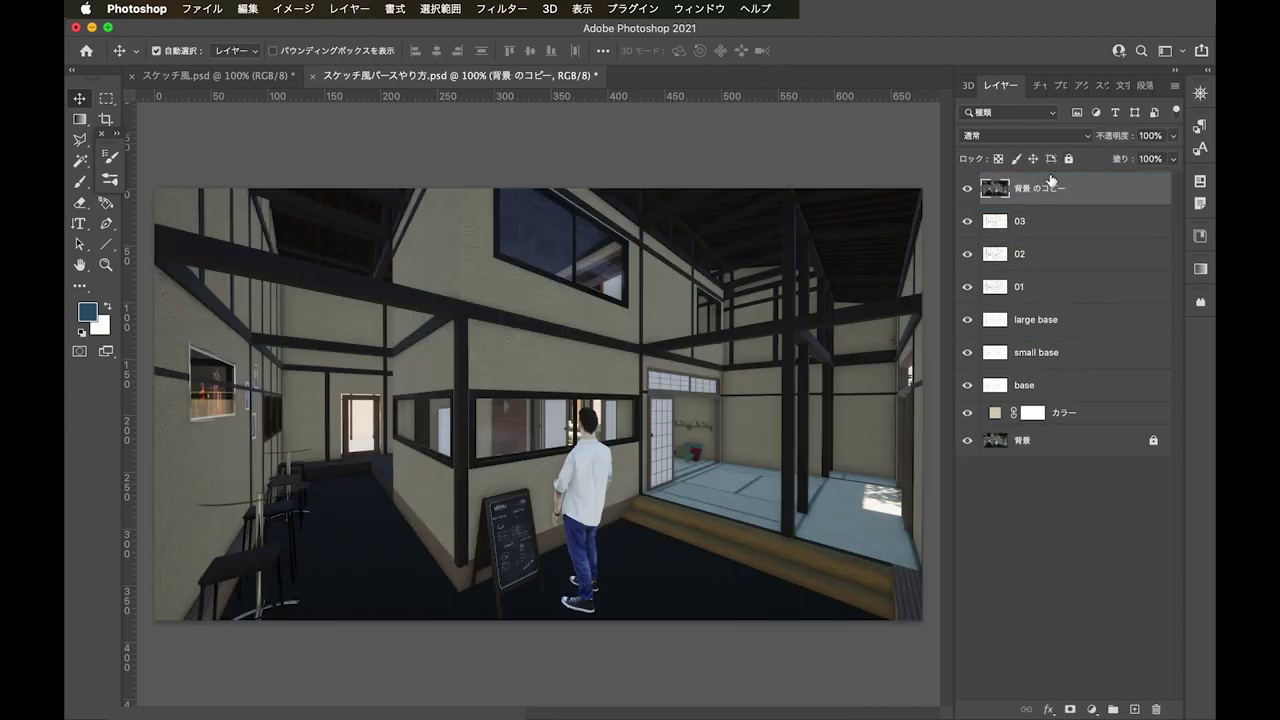
Apply Cutout at edge simplicity 8 to the render copy, then trace it with Find Edges
left_click(540, 6)
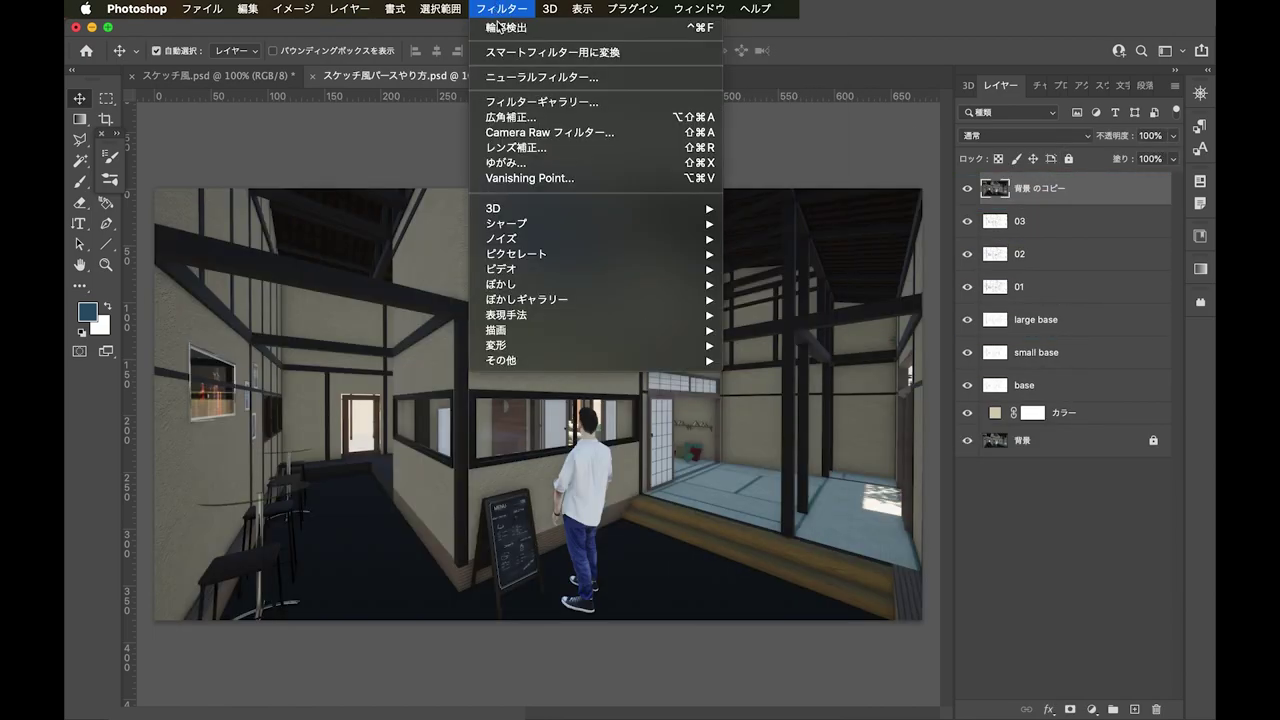
left_click(650, 103)
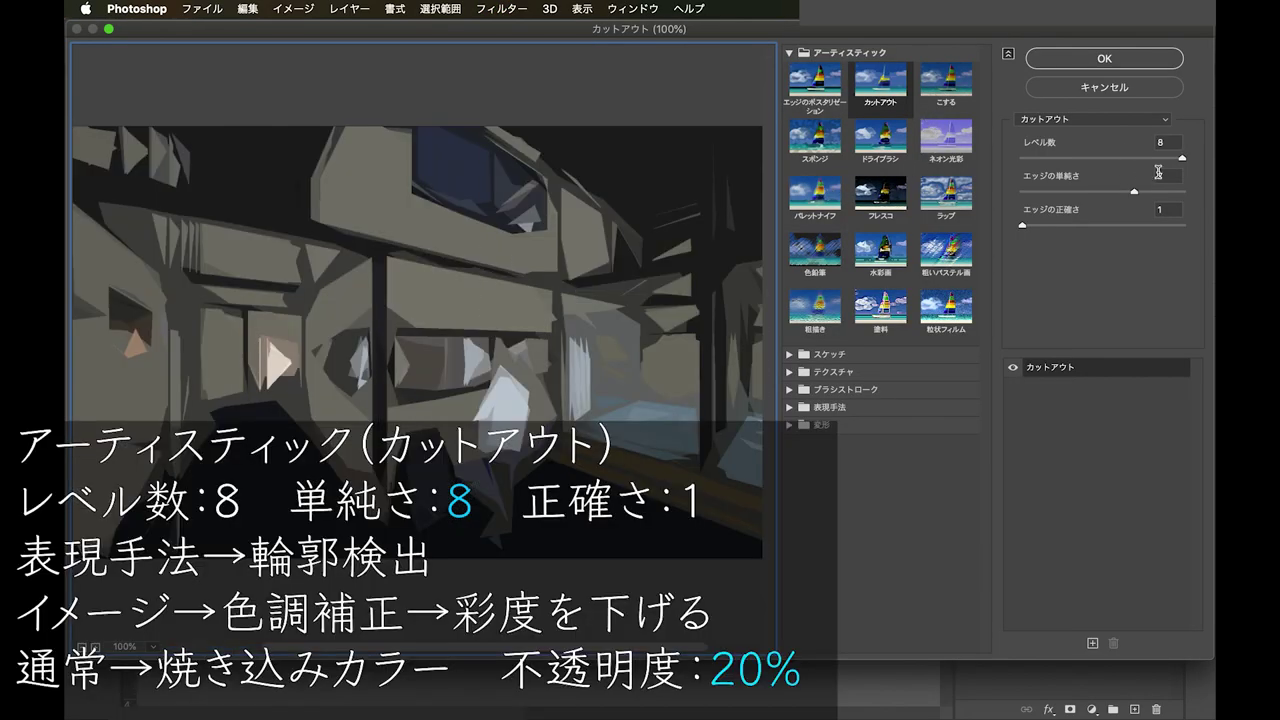
double_click(1160, 174)
type("8")
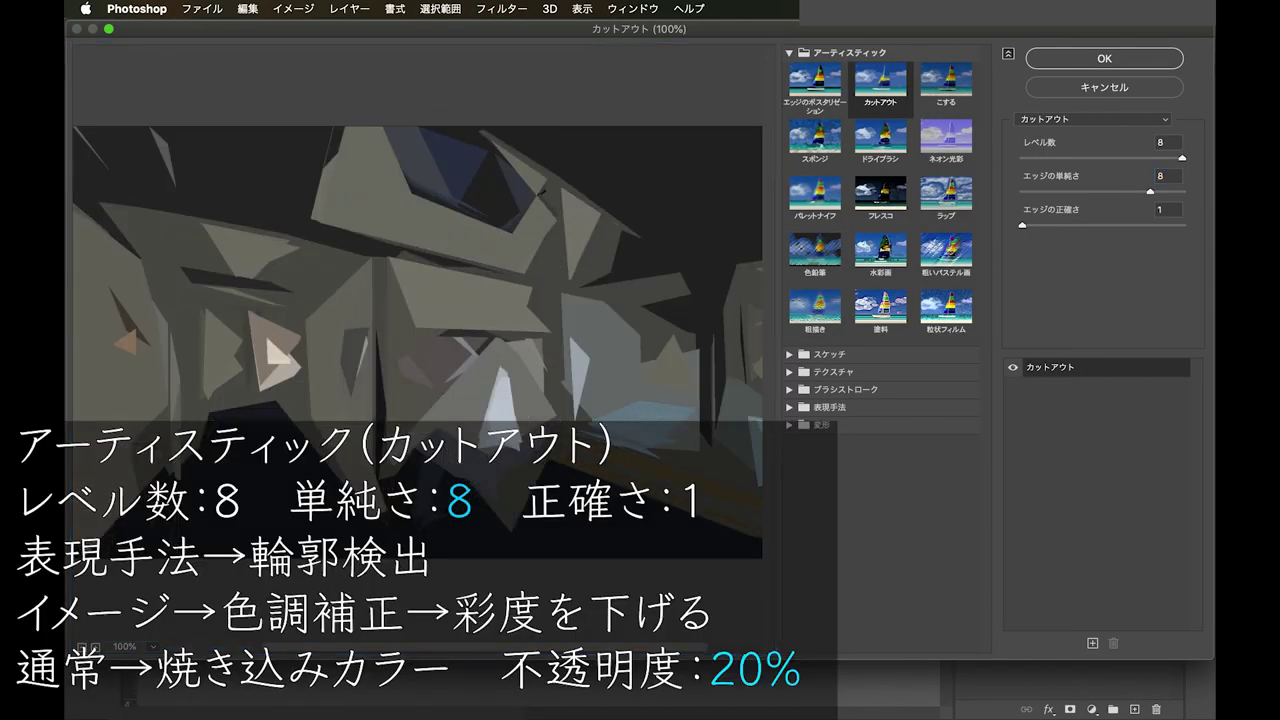
left_click(1104, 58)
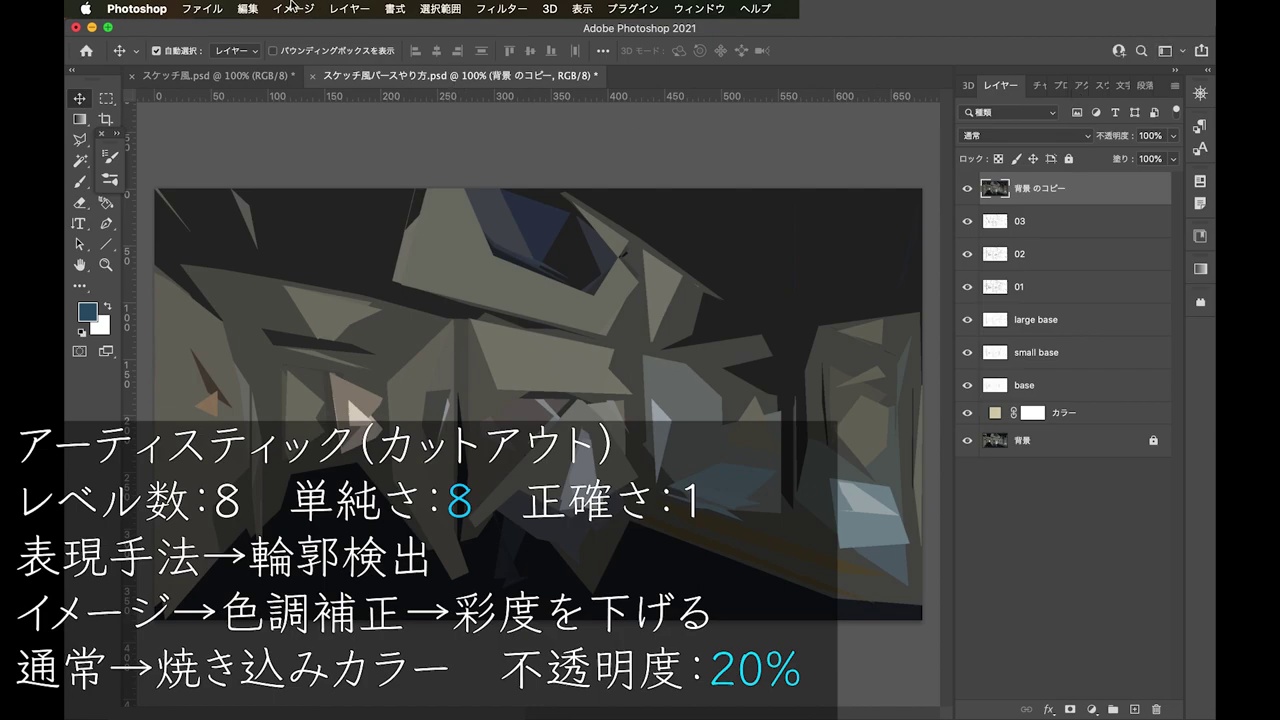
left_click(500, 8)
mouse_move(597, 314)
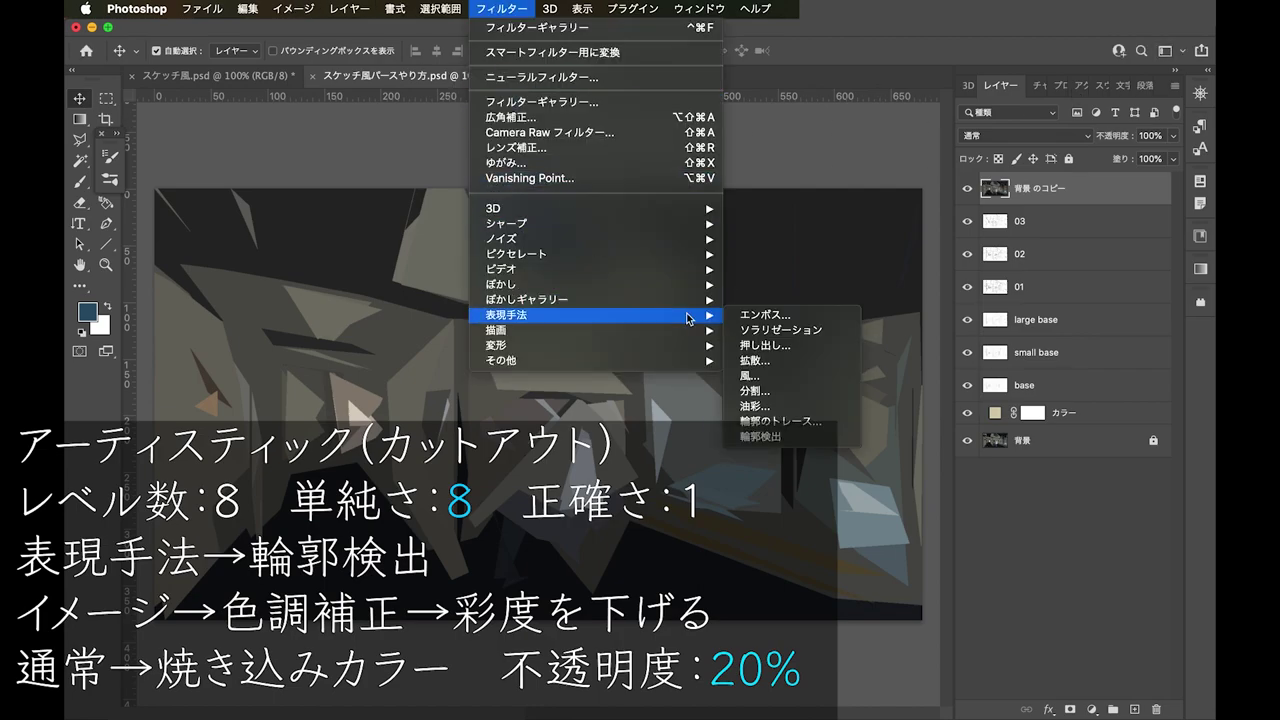
left_click(760, 436)
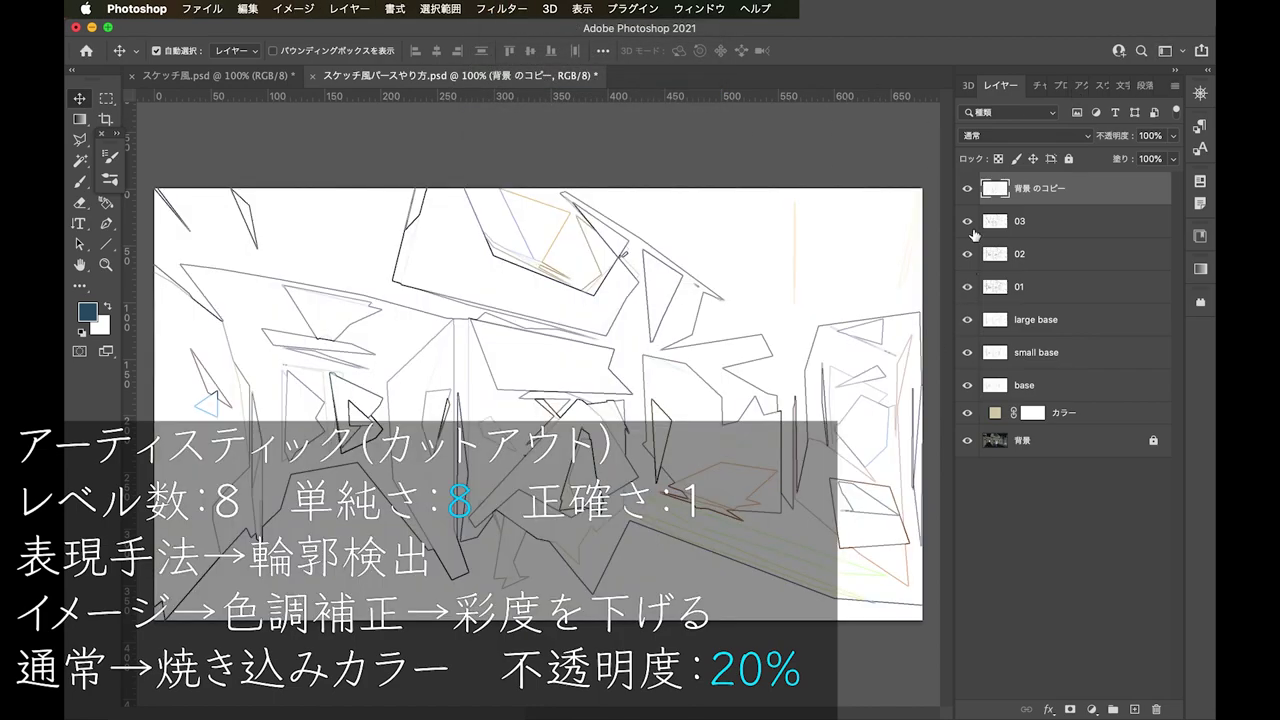
Desaturate the outlines and blend the layer in Color Burn at 20% opacity
key("shift+super+u")
left_click(1058, 135)
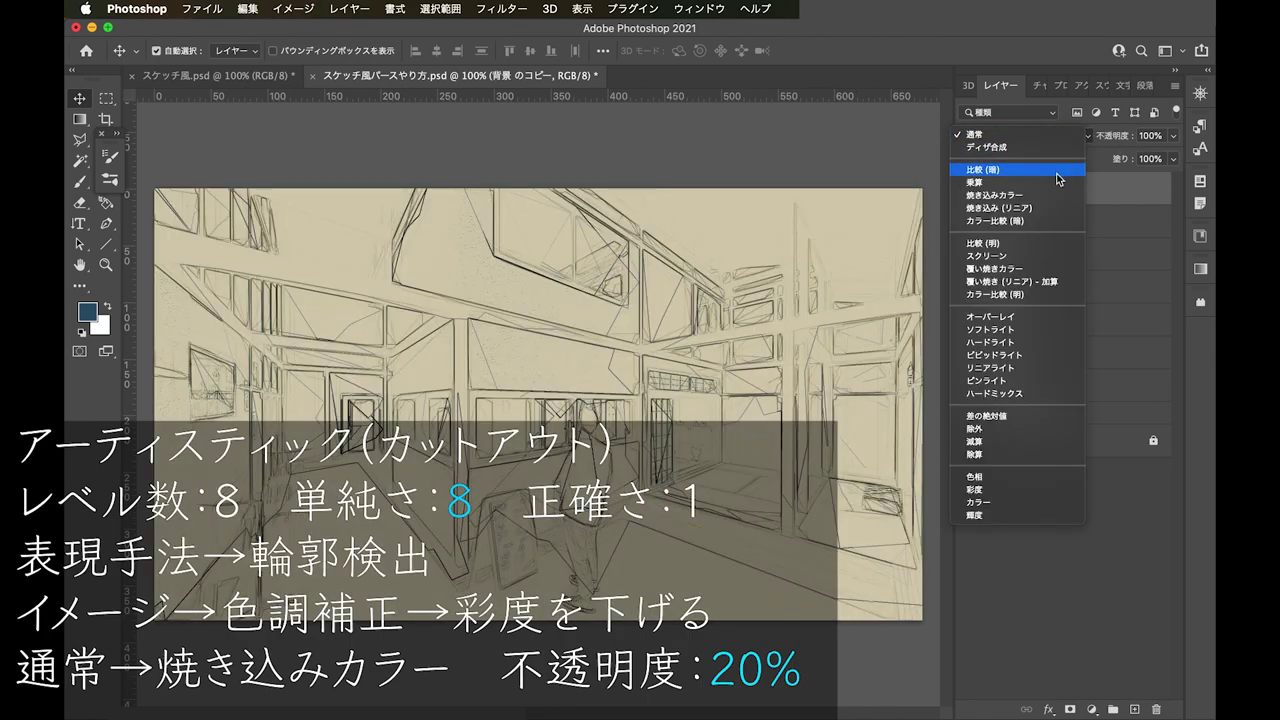
left_click(1057, 195)
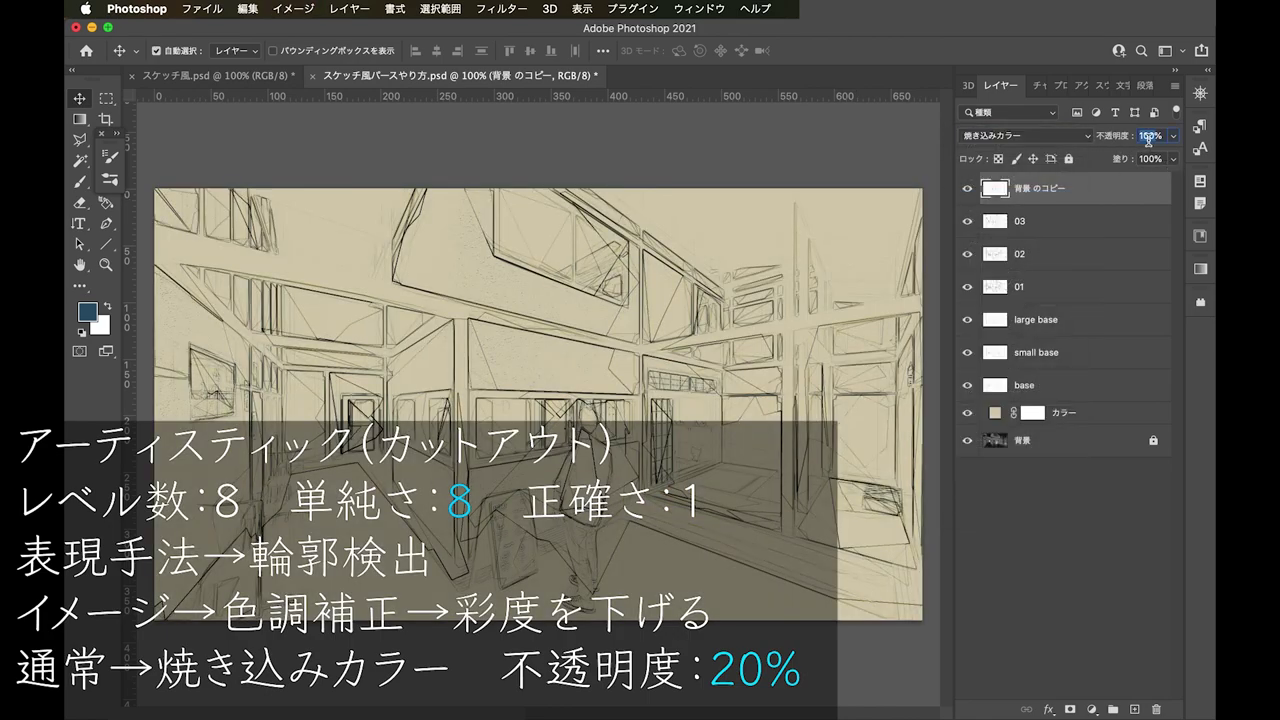
type("20")
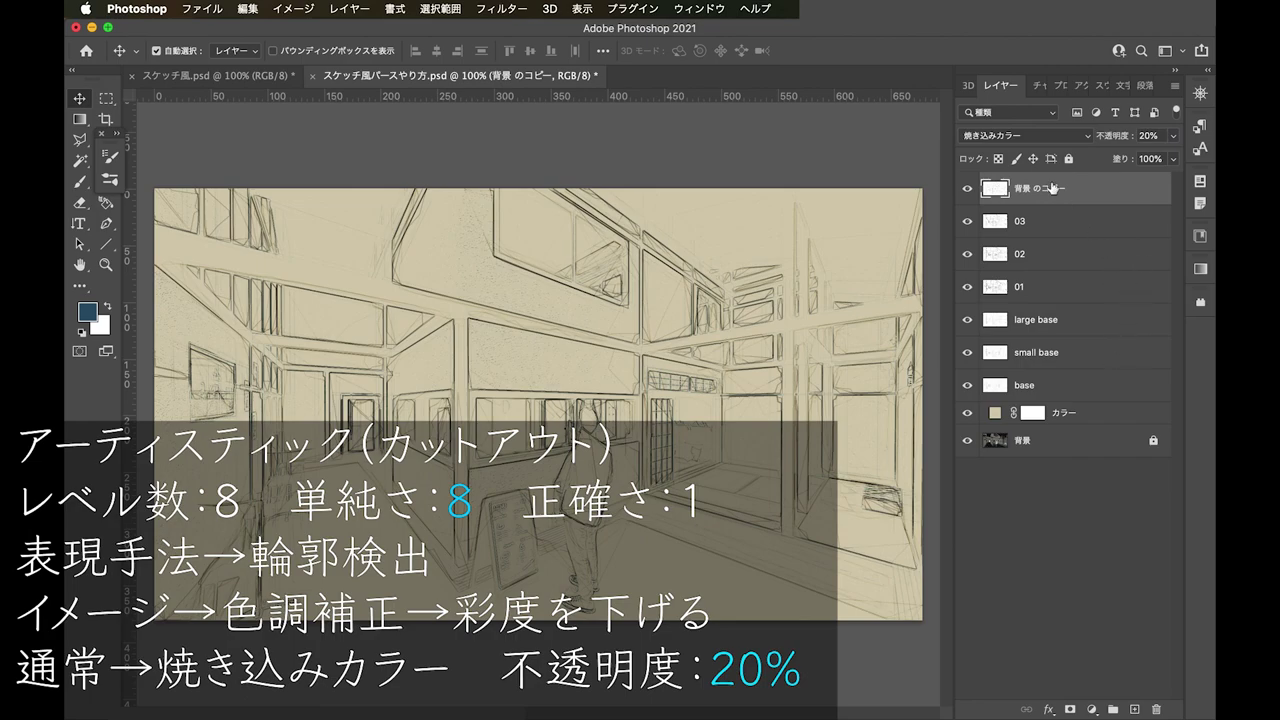
type("04")
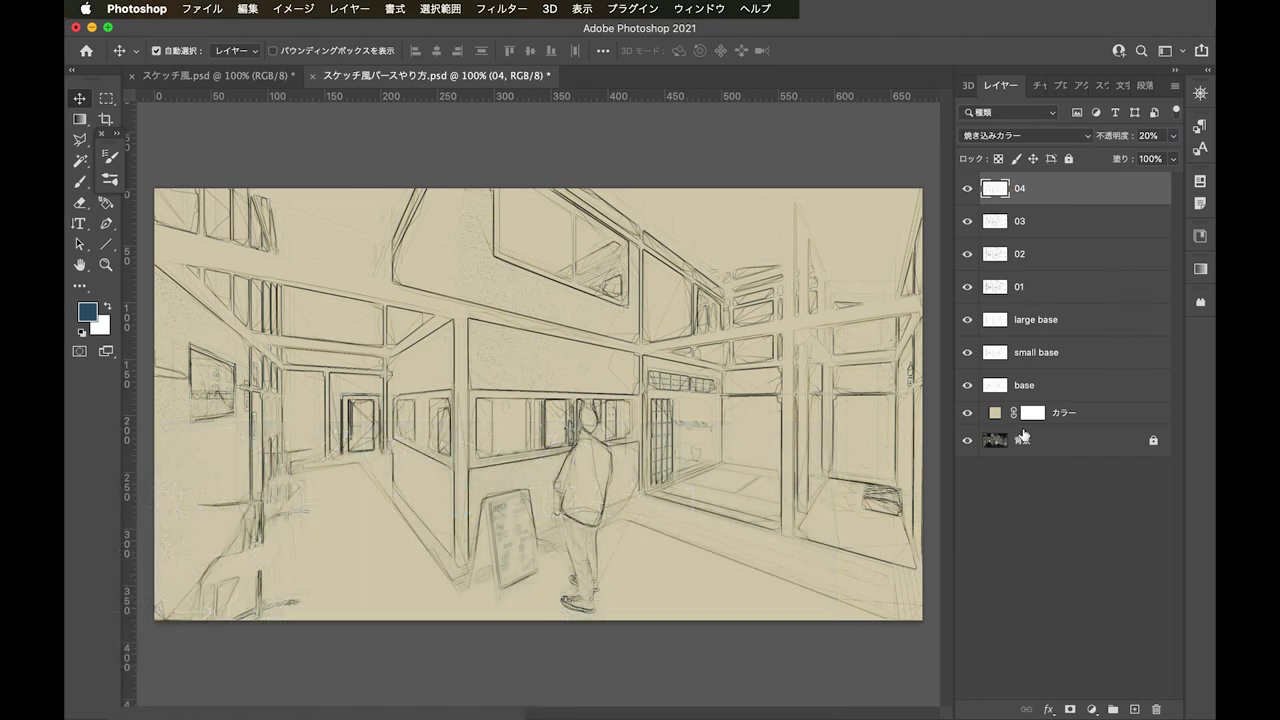
left_click(1027, 440)
Duplicate the render to the top of the stack and apply Cutout at edge simplicity 9
key("ctrl+j")
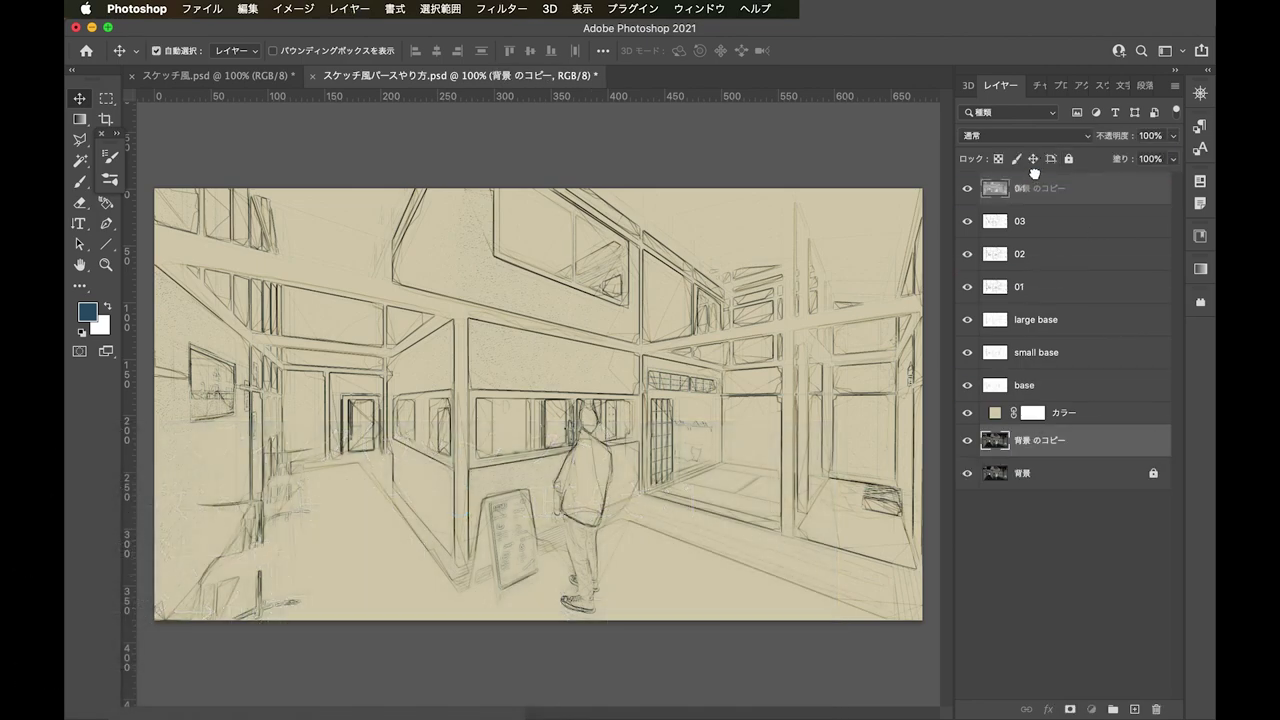
left_click_drag(1030, 437, 1003, 167)
left_click(502, 8)
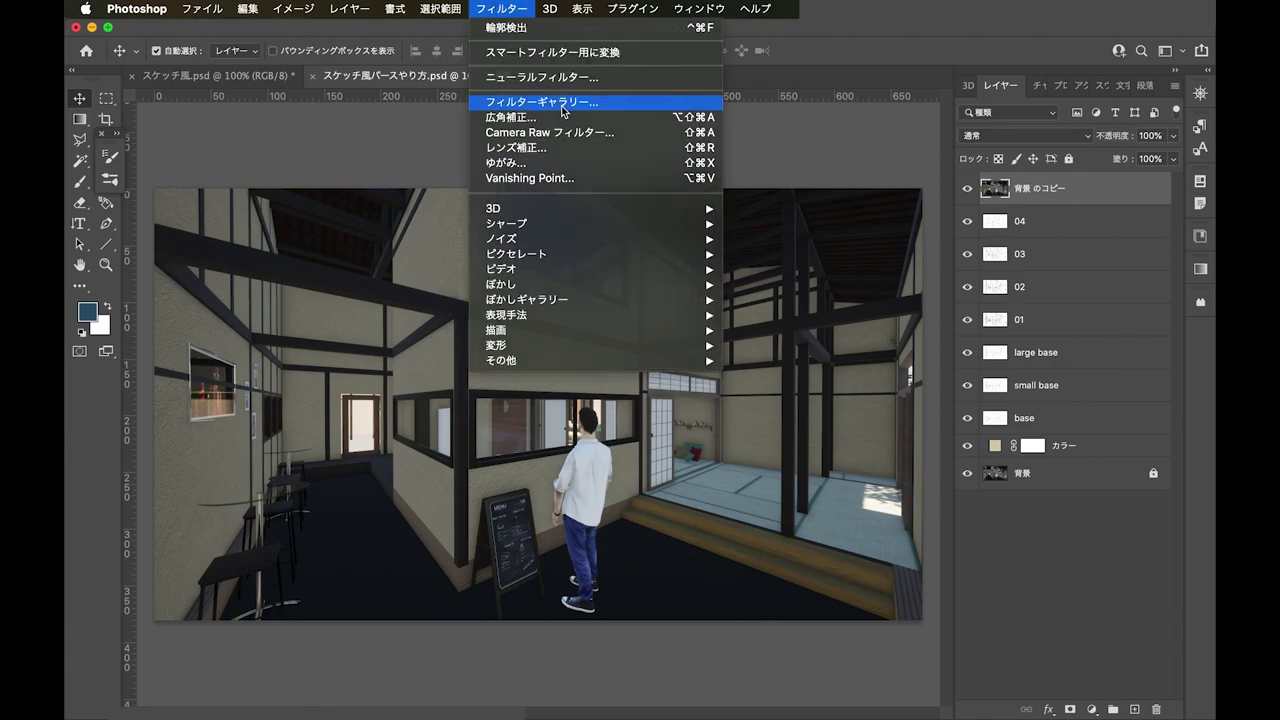
left_click(564, 112)
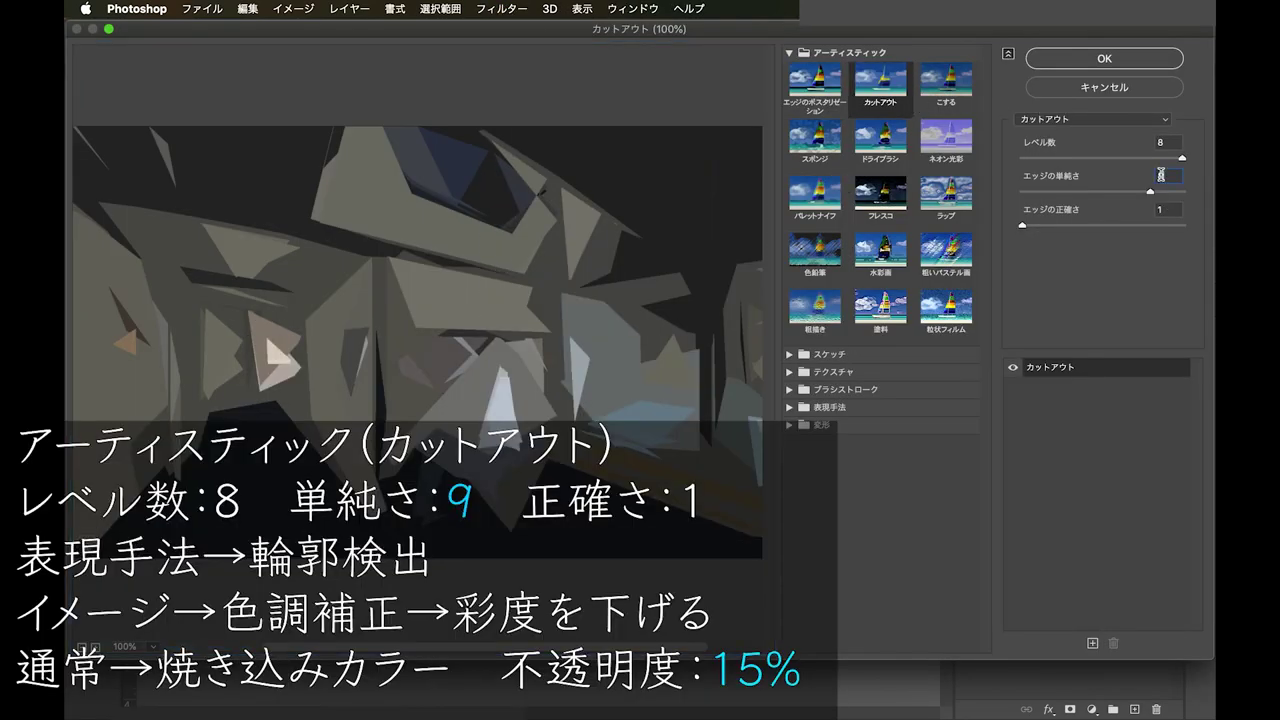
type("9")
key("Return")
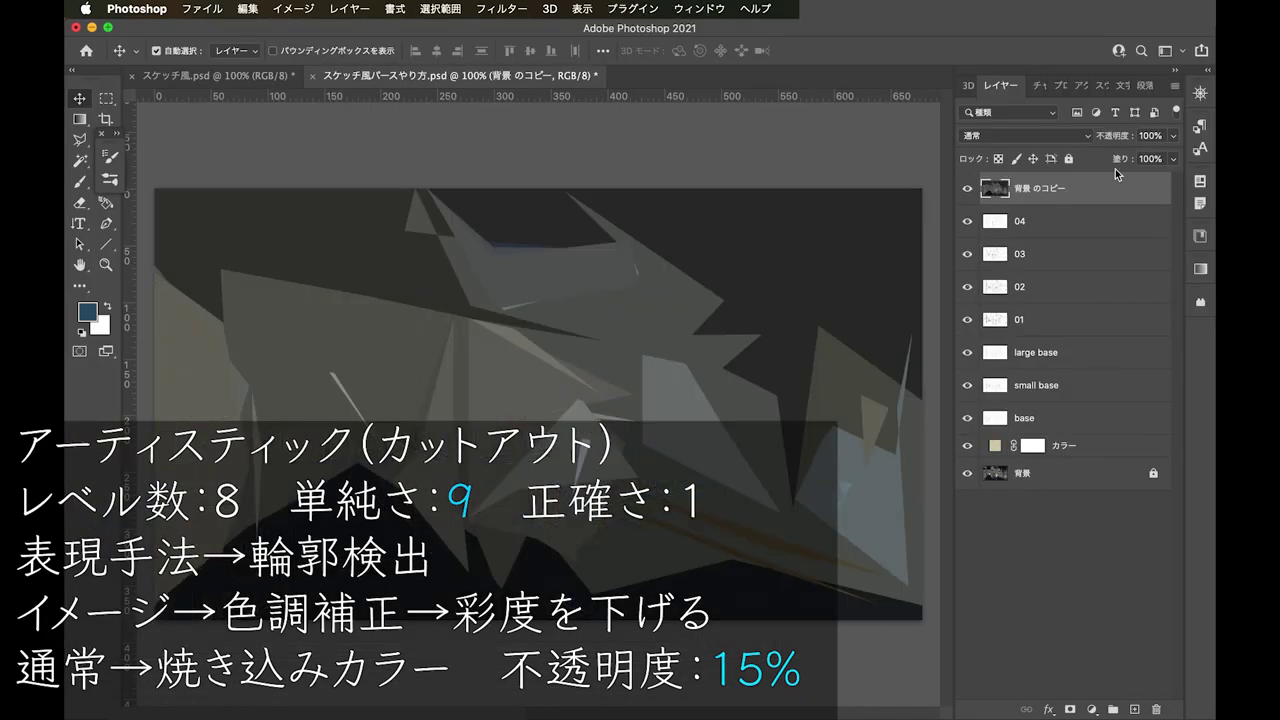
Trace the copy with Find Edges and blend it in Color Burn at 15% opacity
left_click(500, 8)
mouse_move(507, 314)
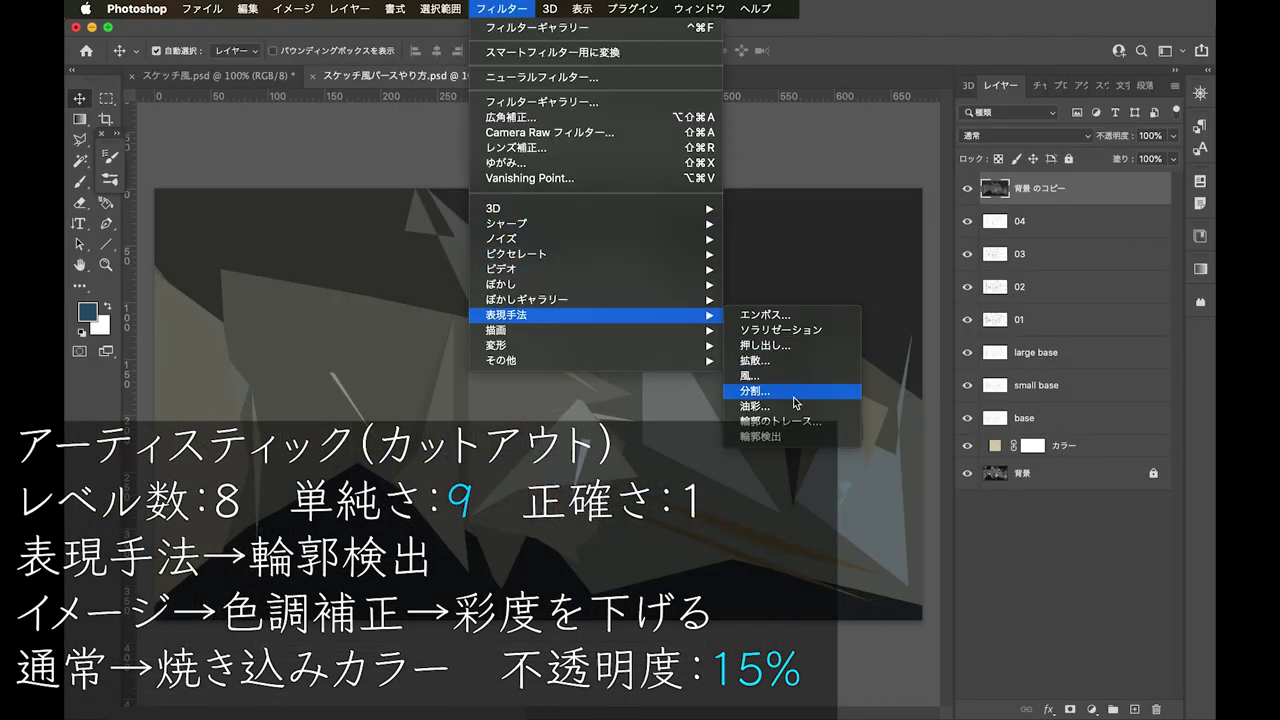
left_click(786, 438)
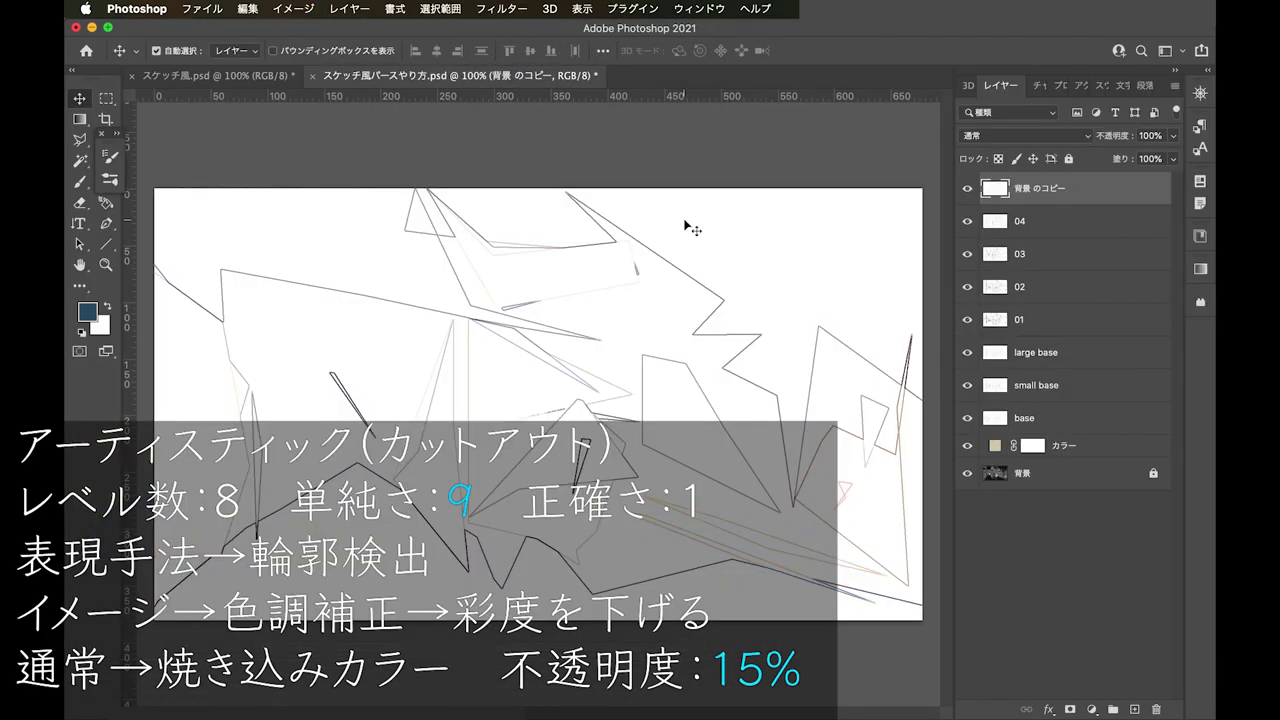
left_click(1080, 136)
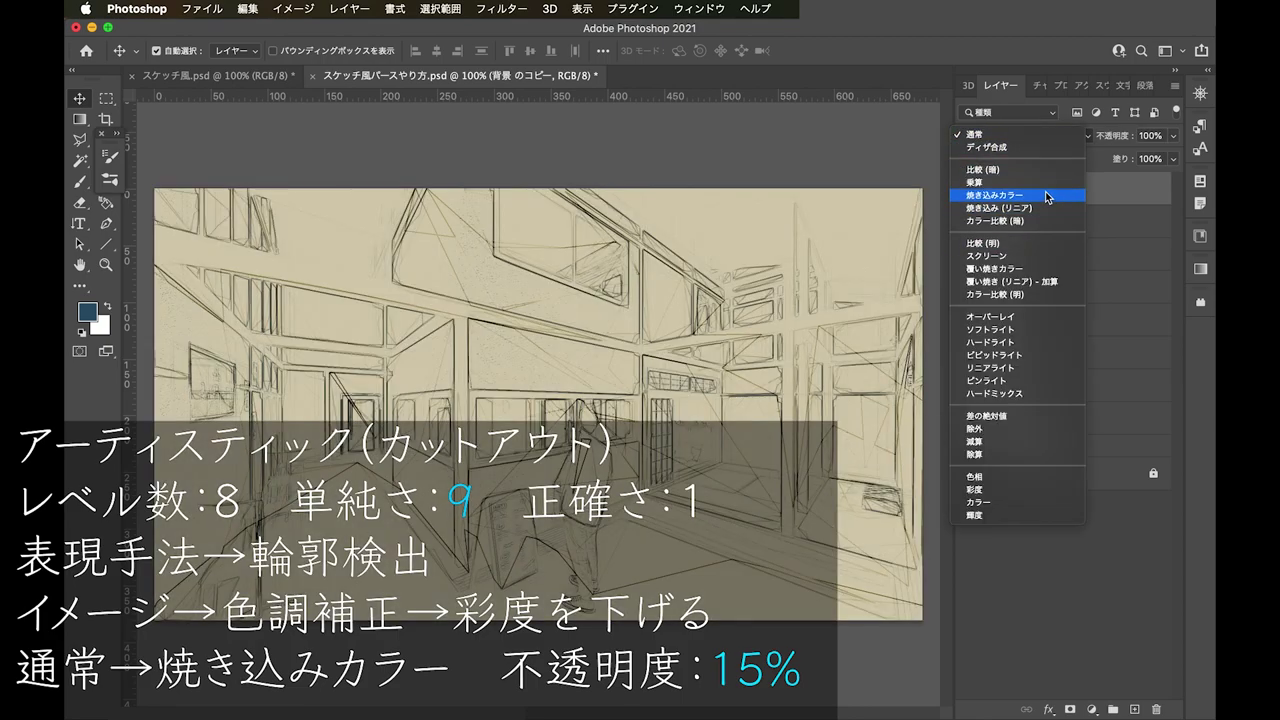
left_click(1043, 195)
left_click(1176, 136)
left_click(1151, 136)
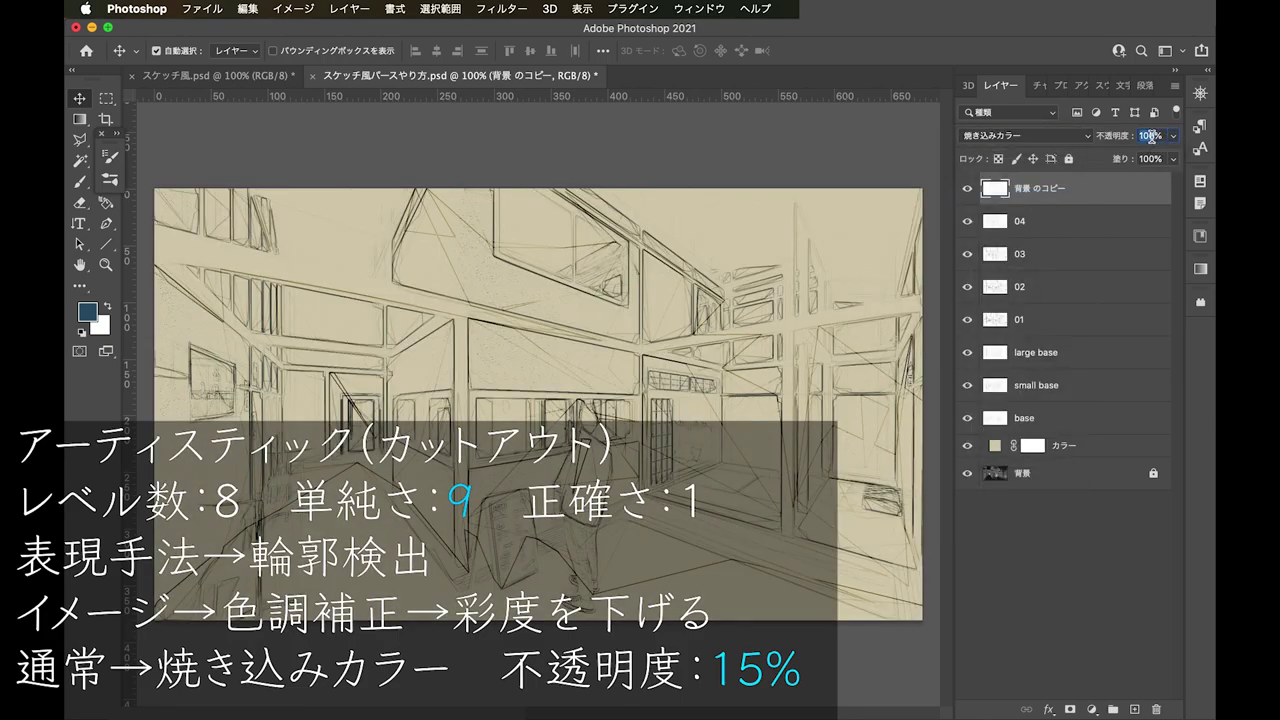
type("15")
key("Return")
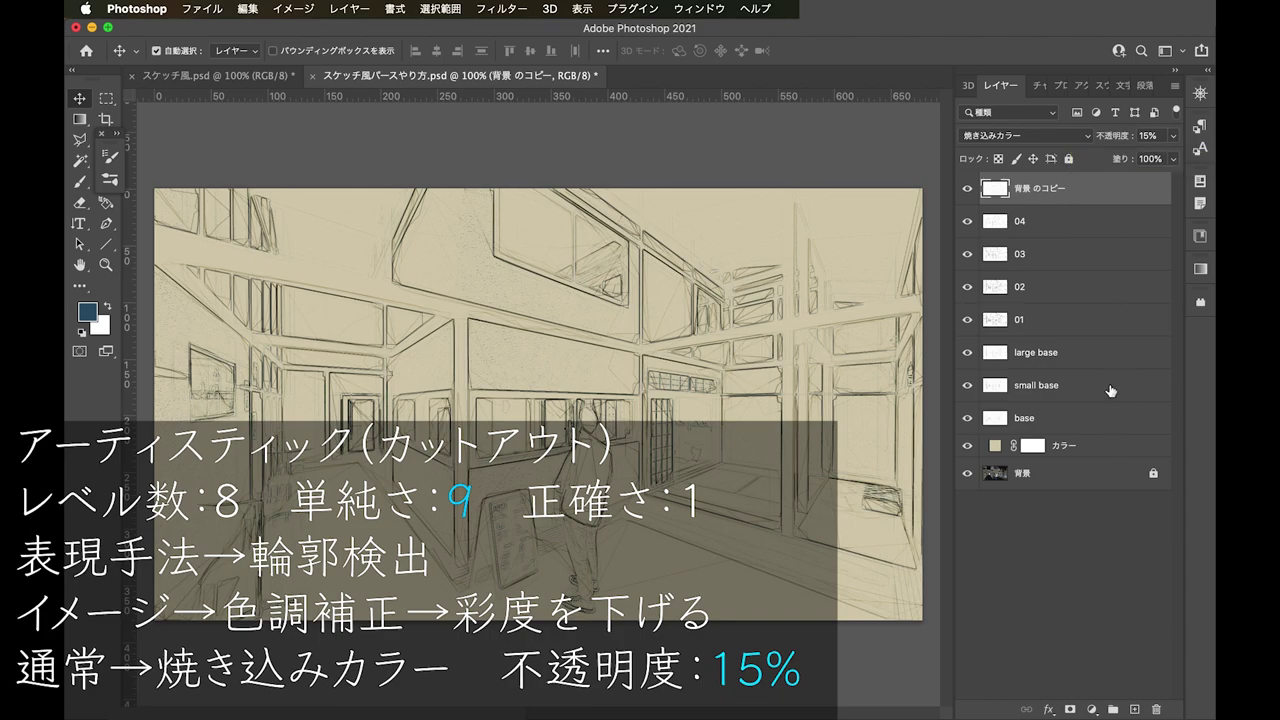
Rename the top line layer to 05
double_click(1051, 193)
type("05")
left_click(1078, 537)
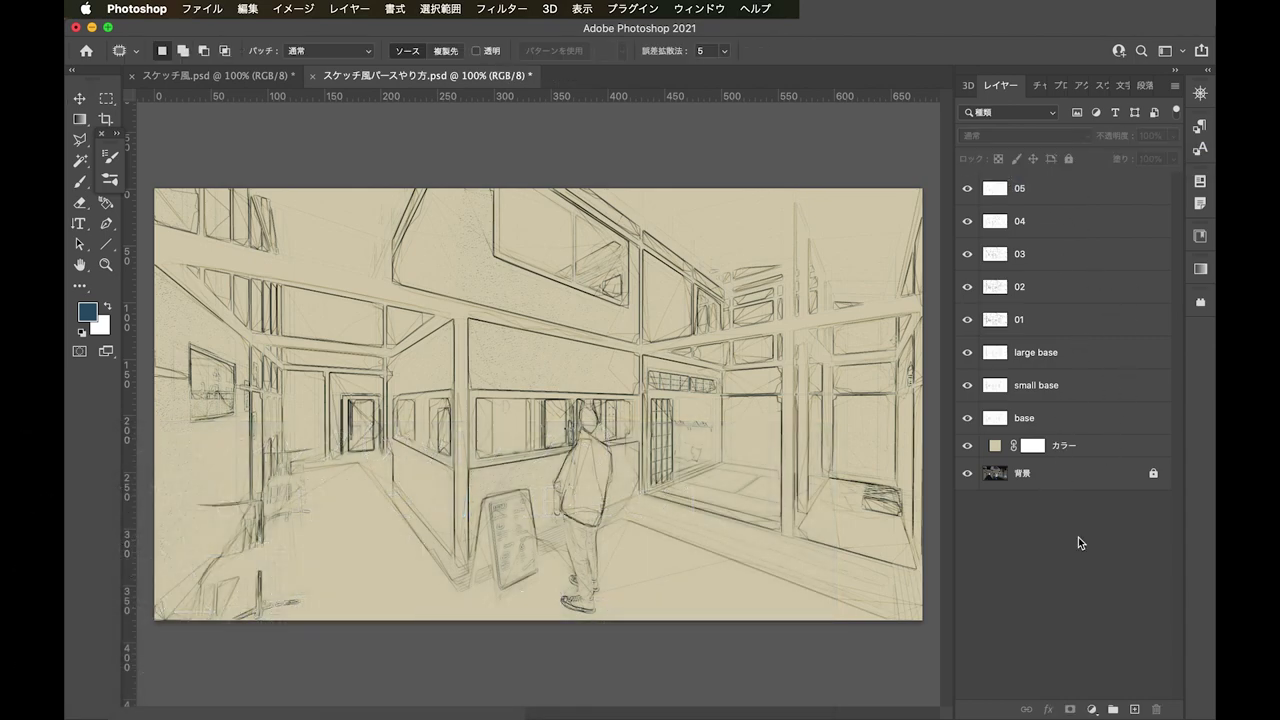
left_click(1073, 186)
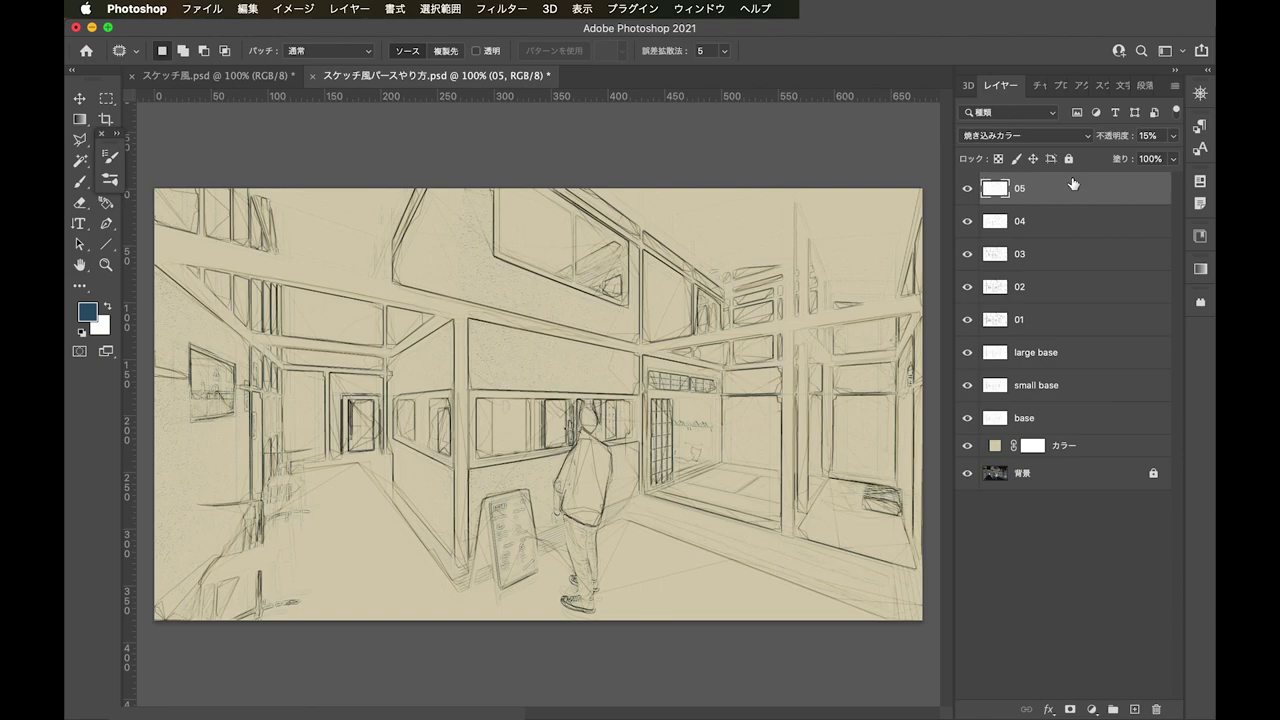
Duplicate the original render layer and bring the copy to the top of the stack
left_click(1083, 491)
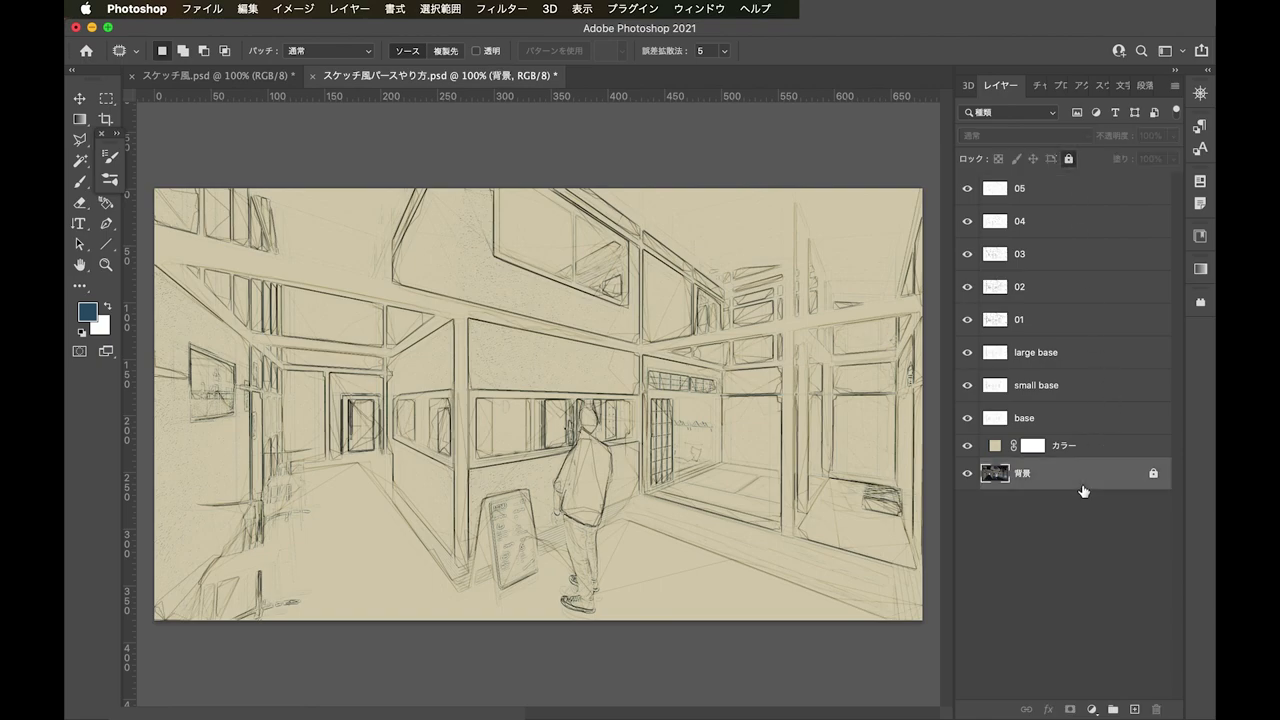
key("ctrl+j")
key("ctrl+shift+bracketright")
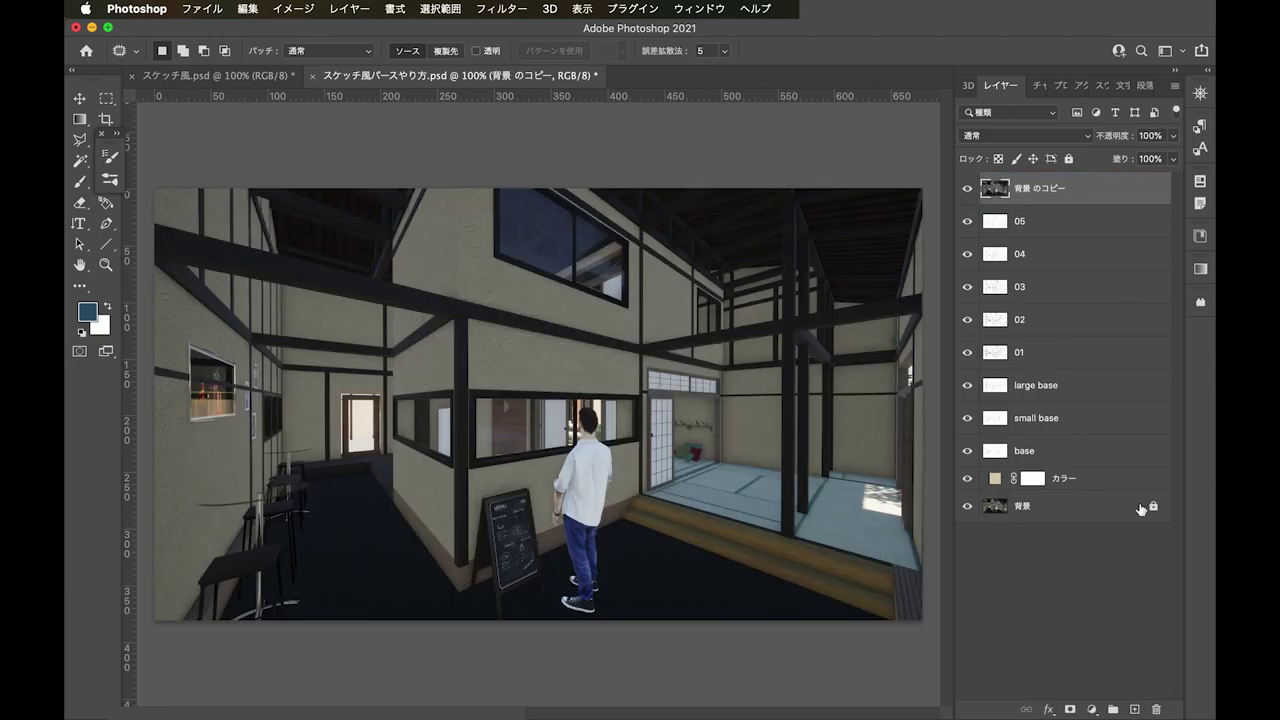
left_click(1114, 519)
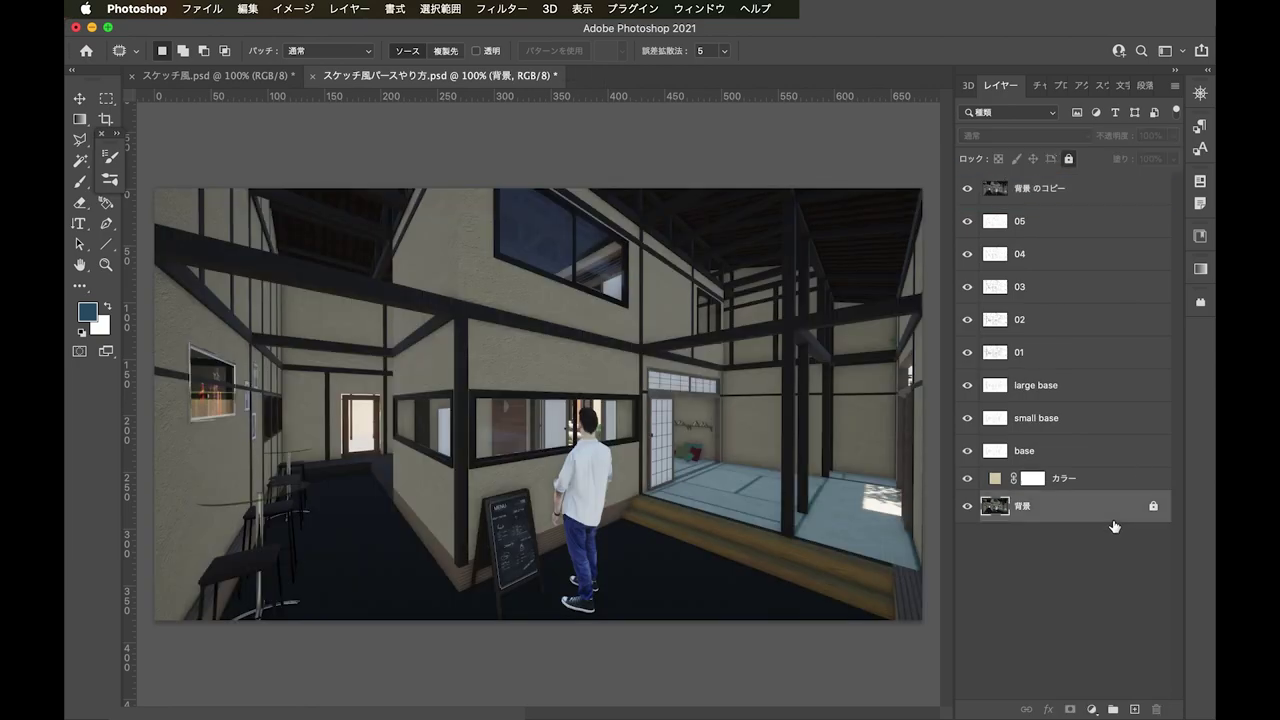
left_click(1100, 212)
Apply Cutout at simplicity 10 and Find Edges to the copy, then desaturate it
left_click(500, 8)
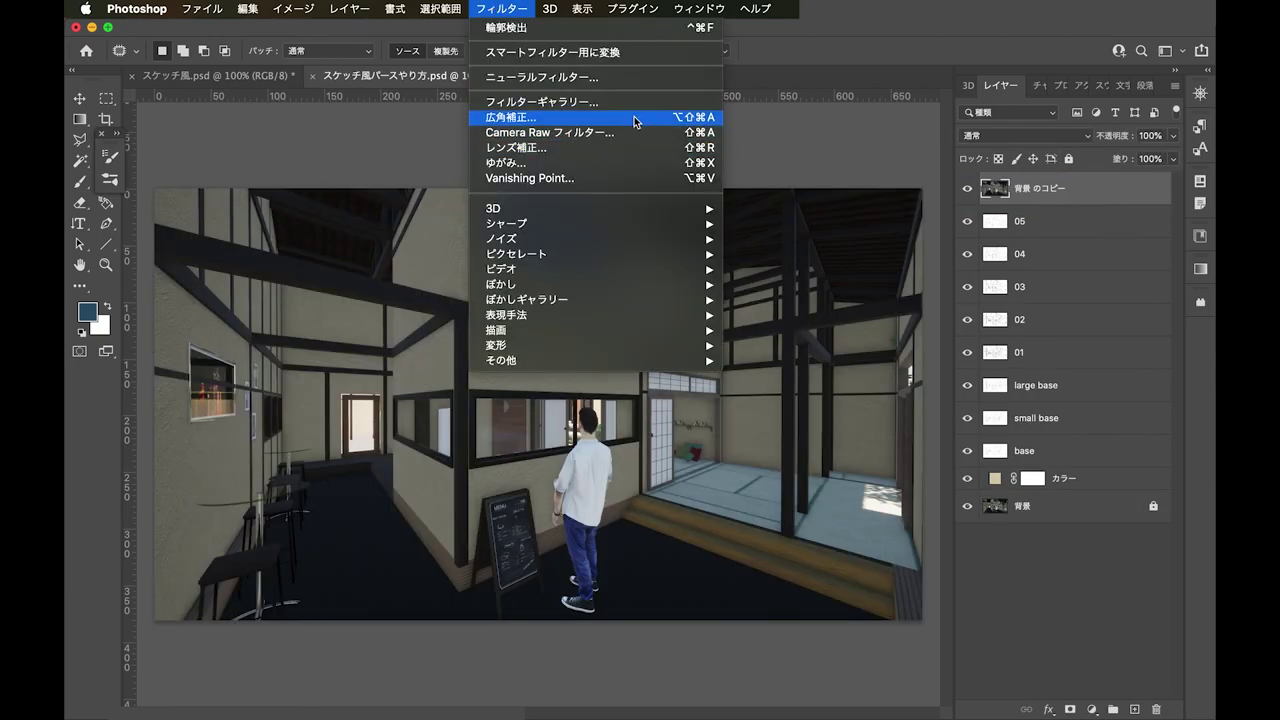
left_click(560, 100)
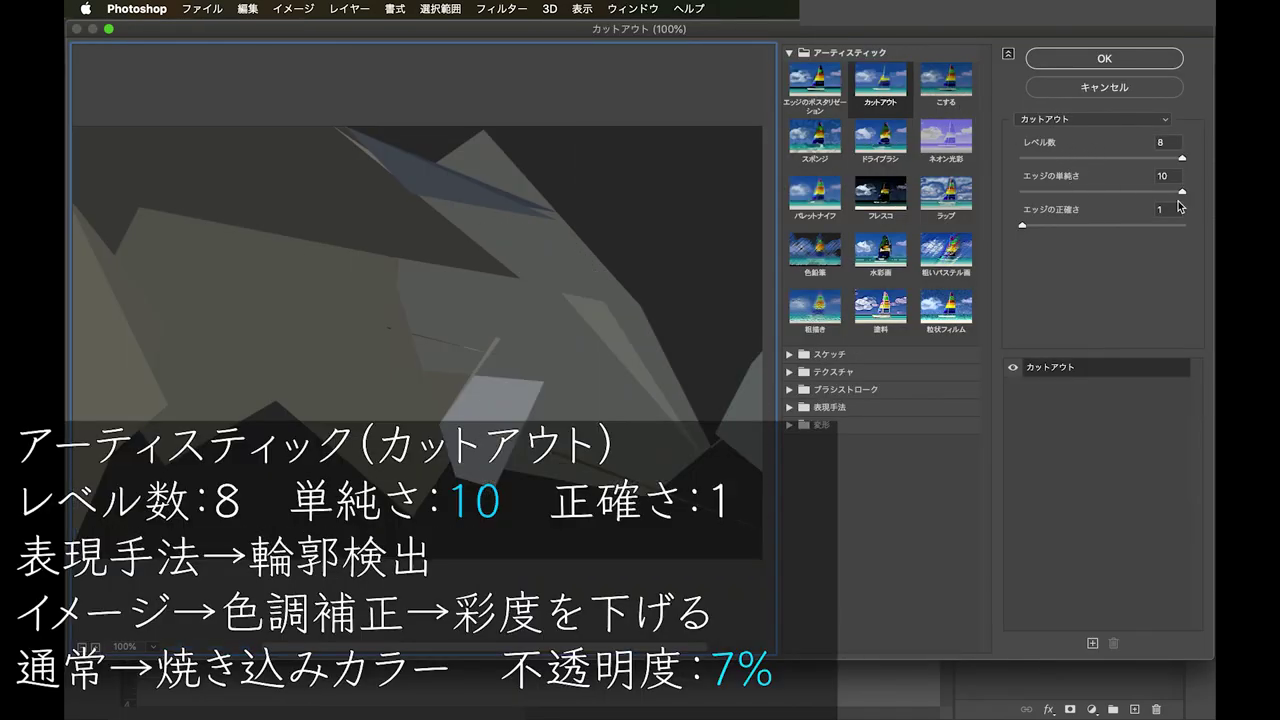
left_click(1149, 60)
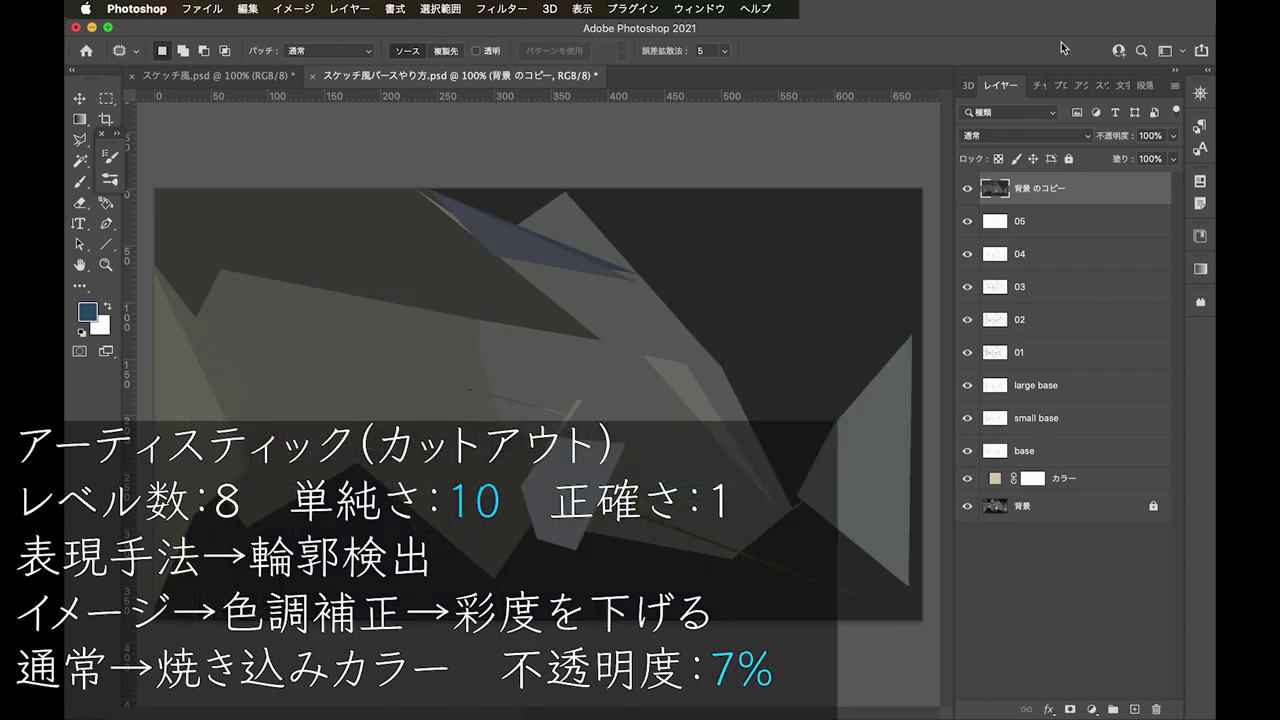
left_click(514, 8)
mouse_move(506, 314)
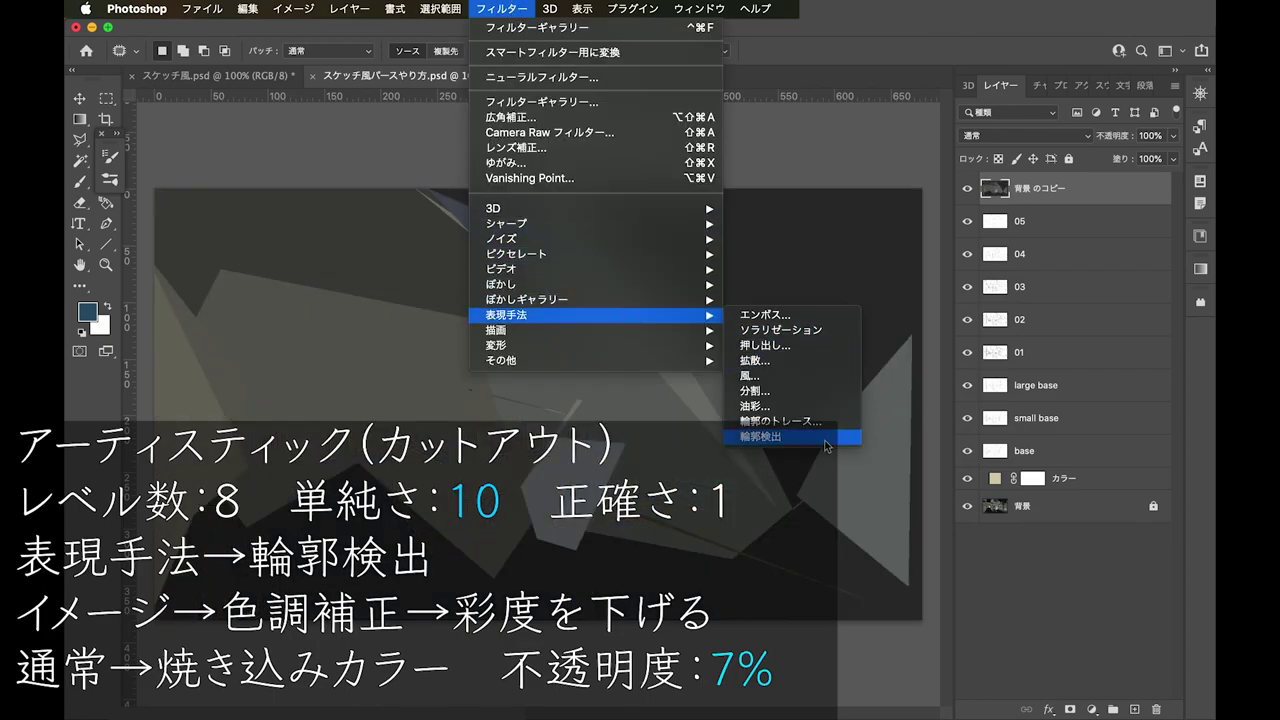
left_click(803, 438)
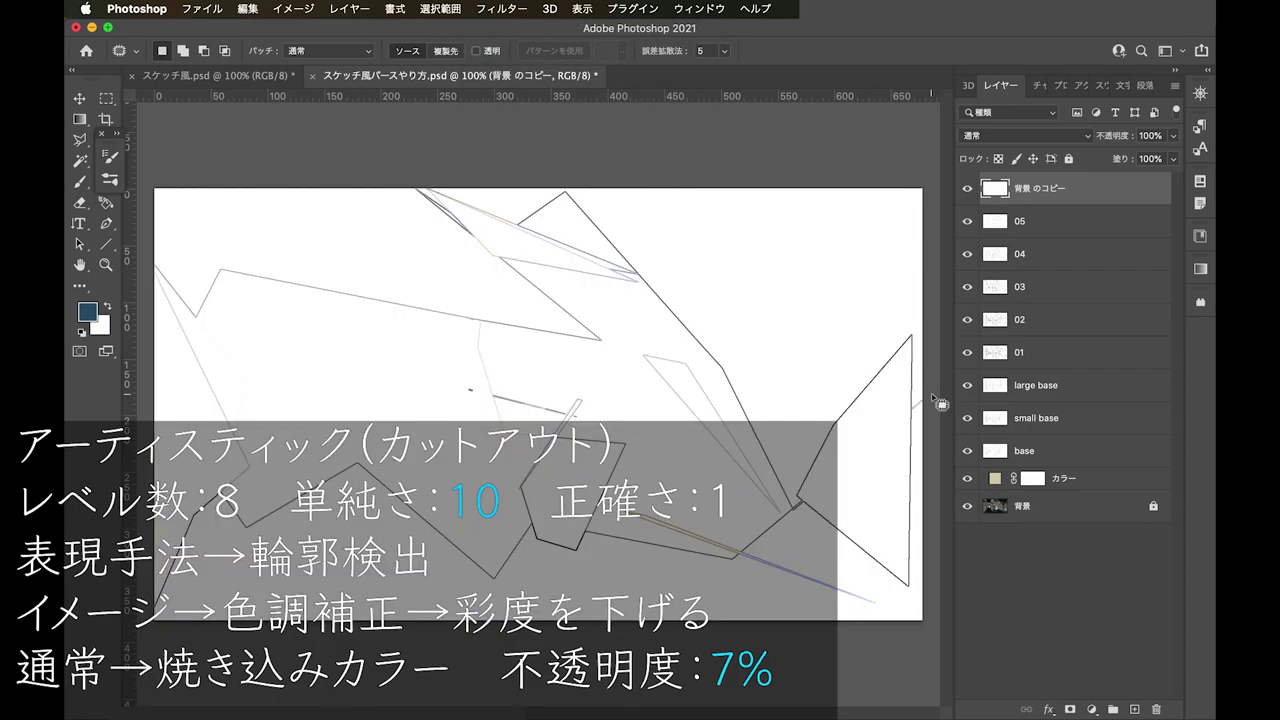
left_click(286, 8)
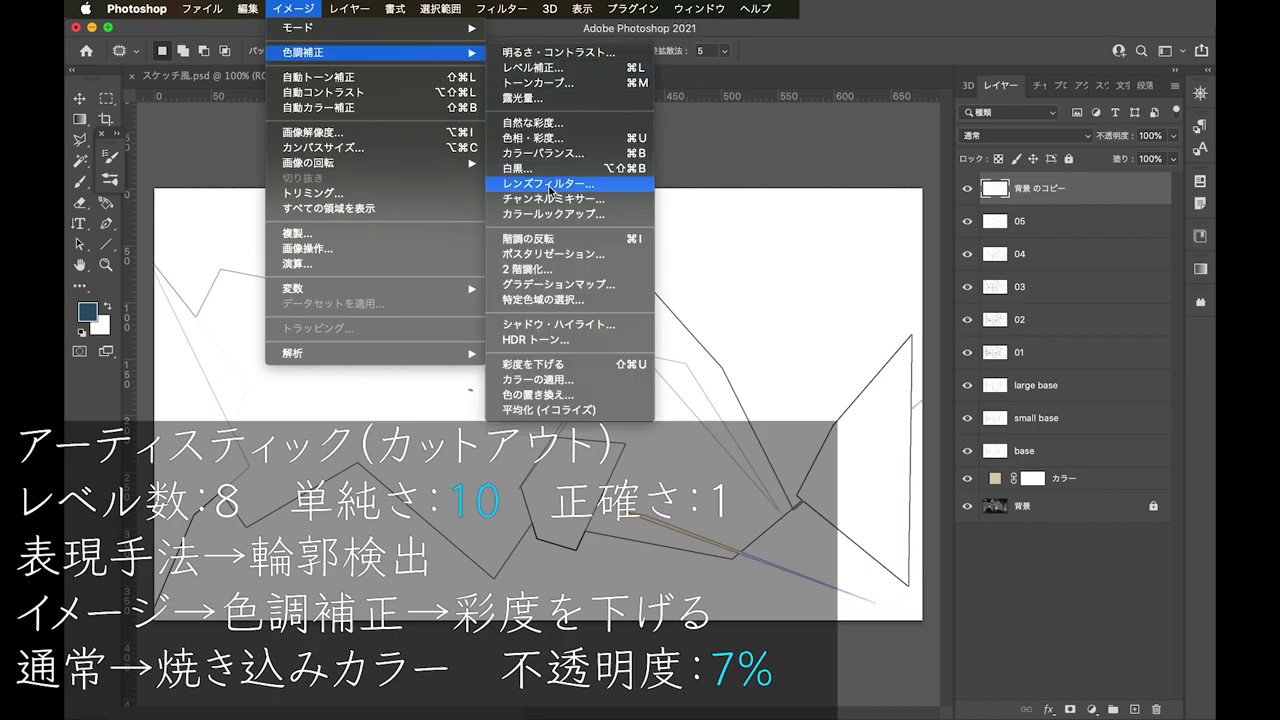
mouse_move(375, 52)
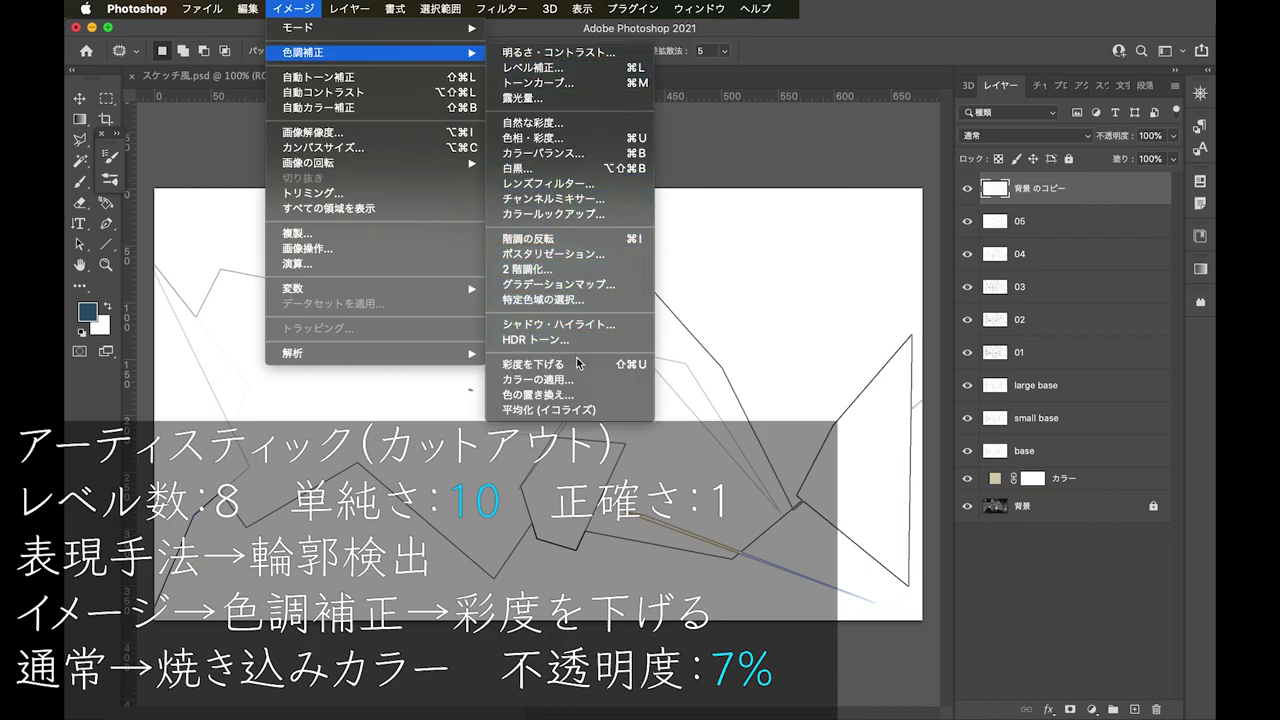
left_click(533, 364)
Set the copy to Color Burn at 7% opacity and rename it 06
left_click(1056, 135)
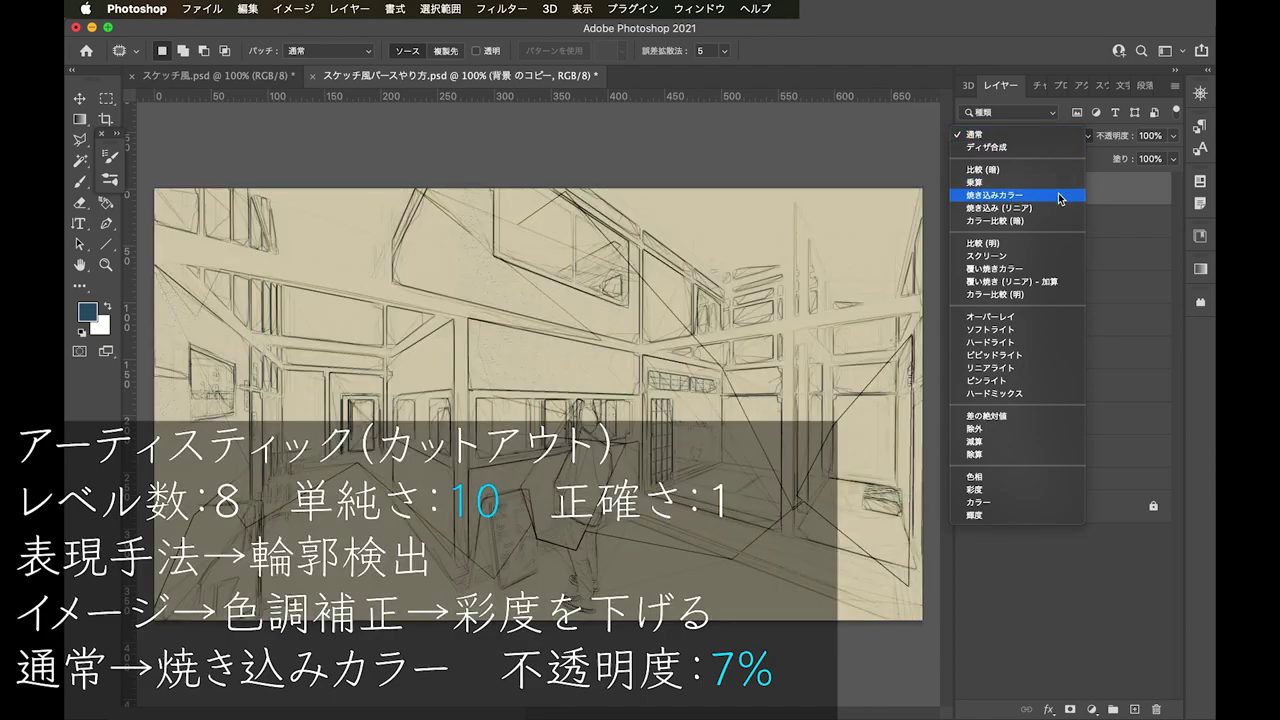
left_click(1058, 195)
left_click(1155, 136)
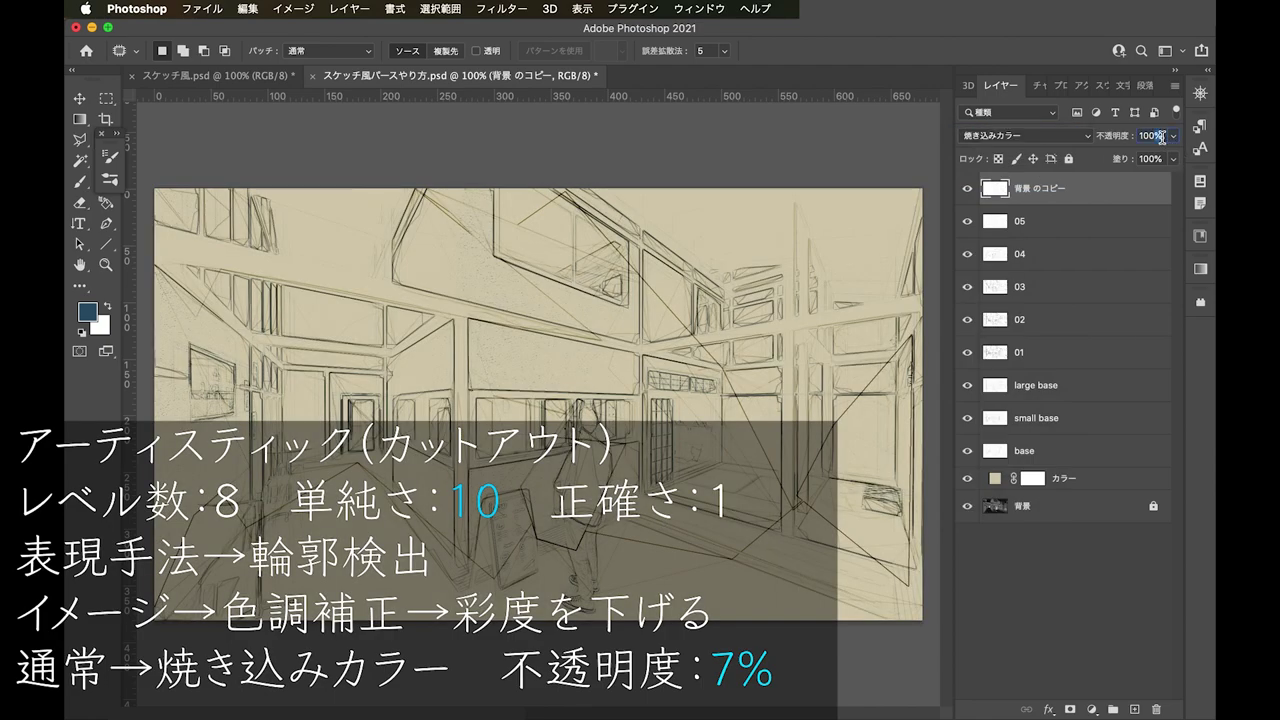
key("BackSpace")
type("7")
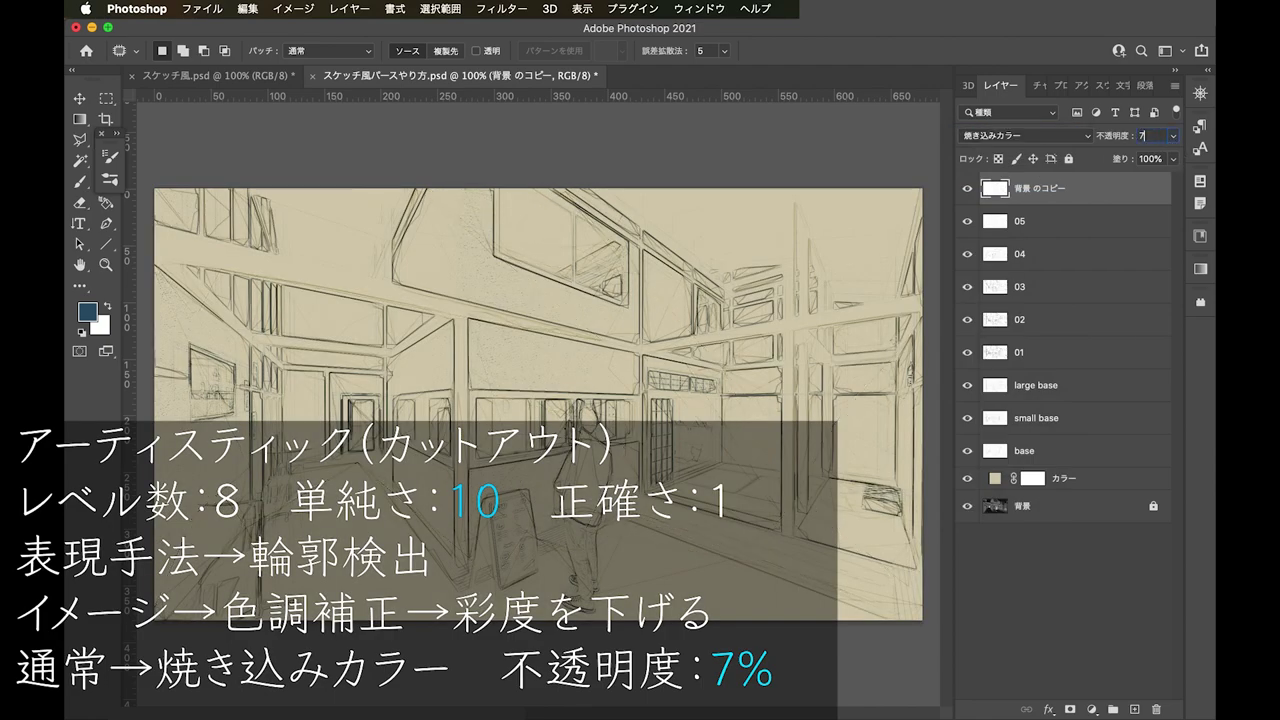
key("Return")
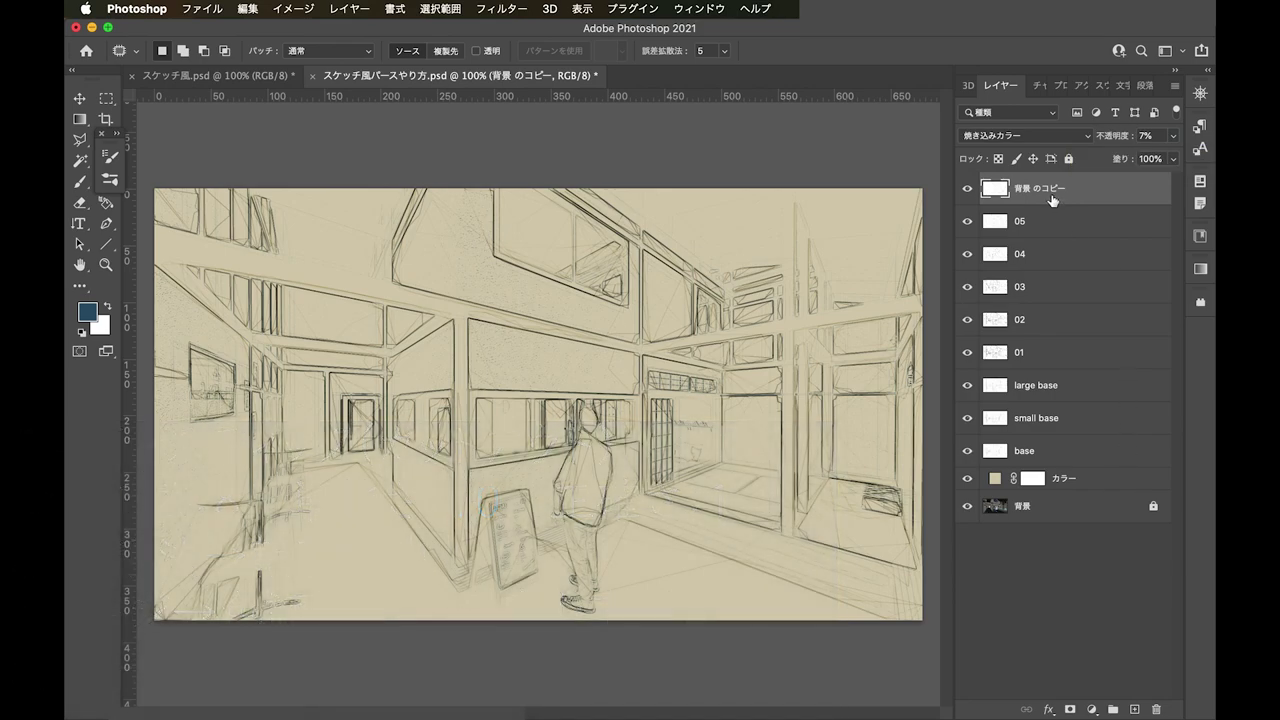
type("06")
left_click(1048, 530)
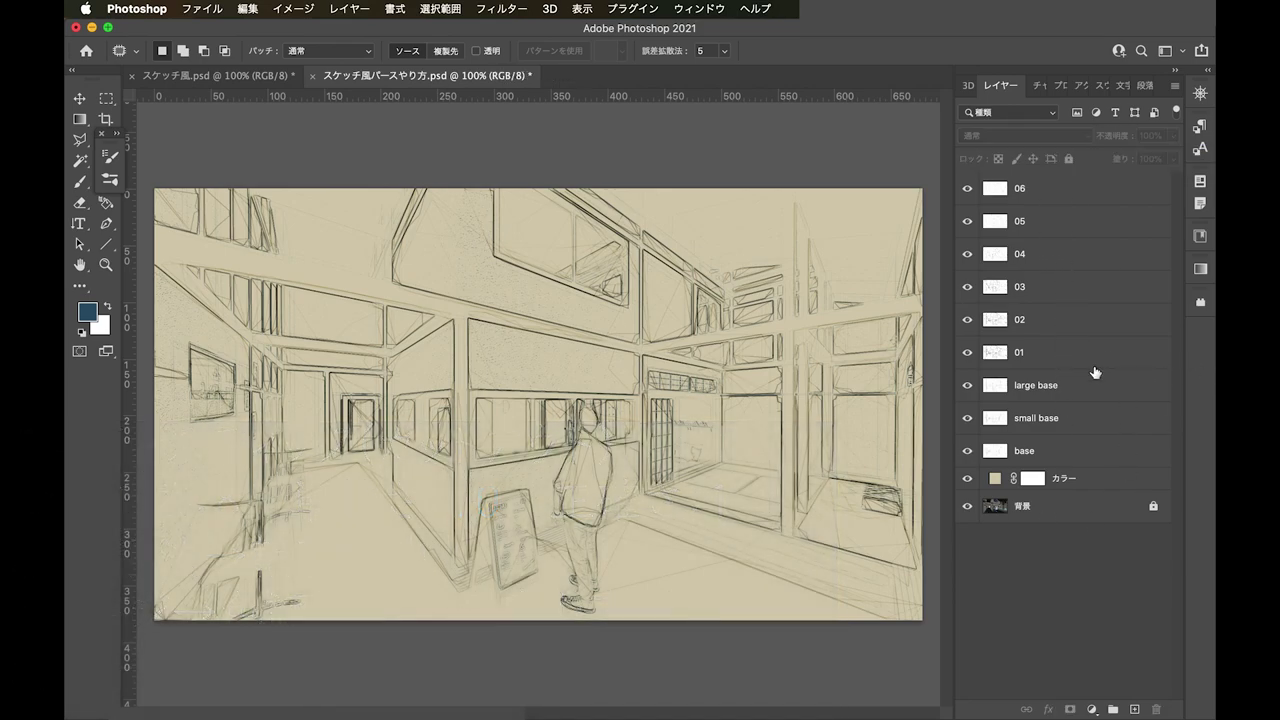
Restack the line layers so 01 through 06 run in sequence
left_click(1075, 188)
left_click(1072, 352)
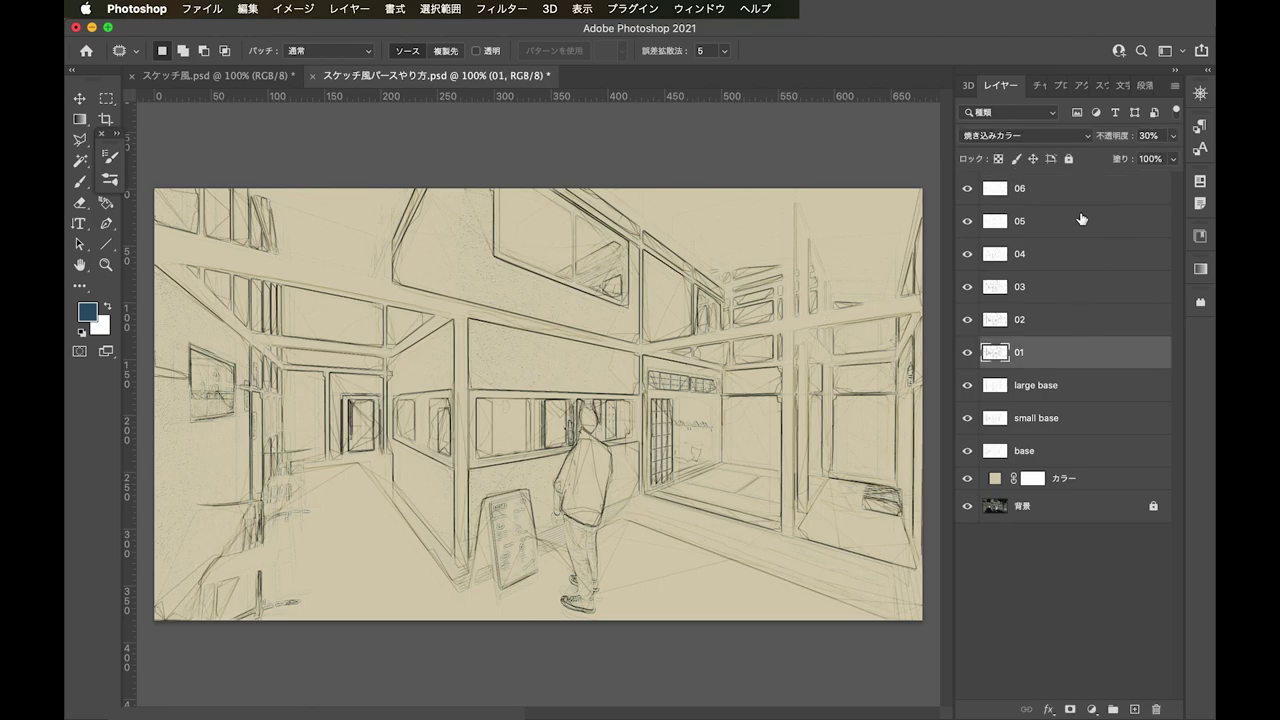
key("ctrl+shift+bracketright")
left_click_drag(1060, 348, 1051, 206)
left_click(1051, 350)
key("ctrl+bracketright")
key("ctrl+bracketright")
key("ctrl+bracketright")
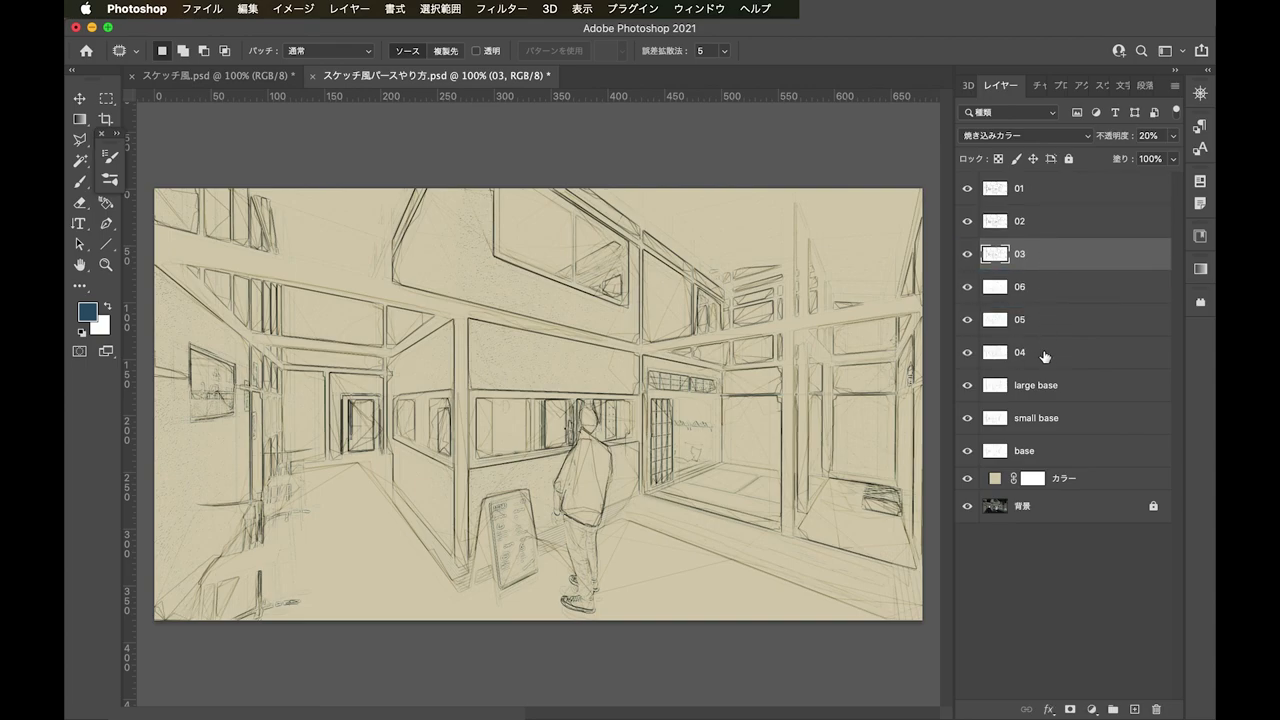
left_click(1043, 352)
key("ctrl+bracketright")
key("ctrl+bracketright")
left_click(1046, 352)
key("ctrl+bracketright")
Group the six sketch layers into a group named 'rough sketch'
left_click(1052, 352)
left_click(1087, 195, "shift")
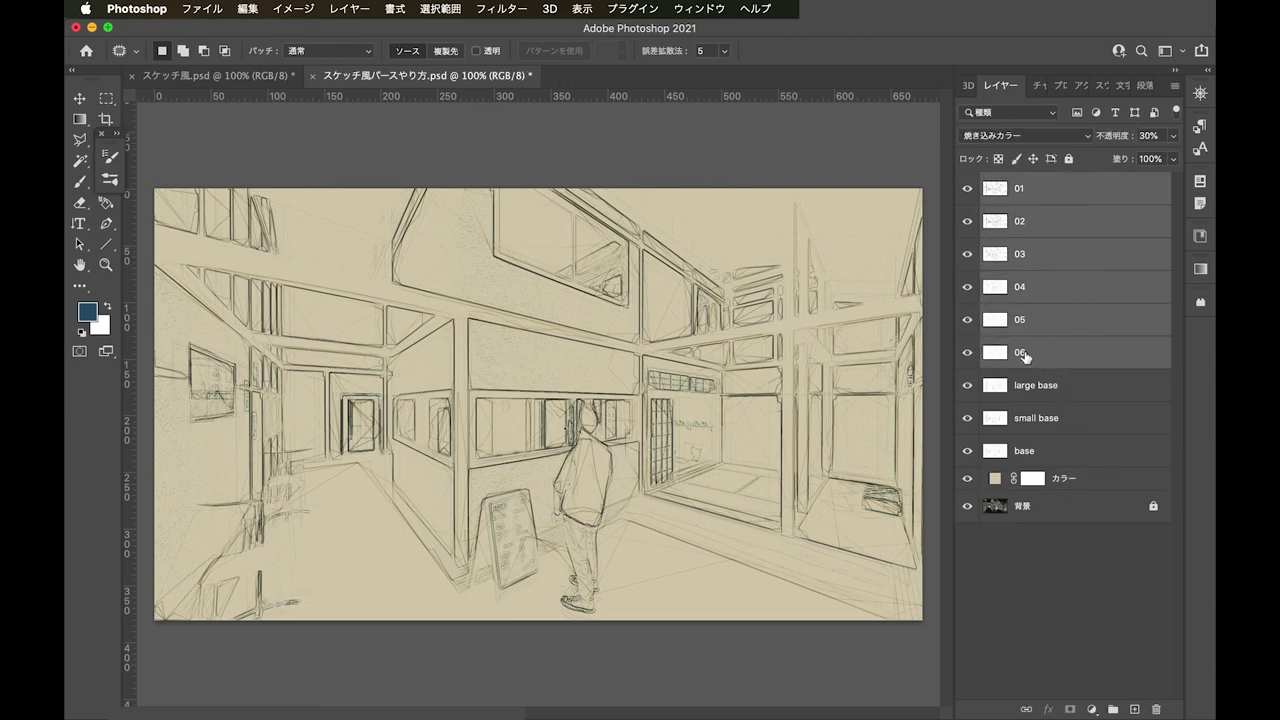
right_click(1088, 179)
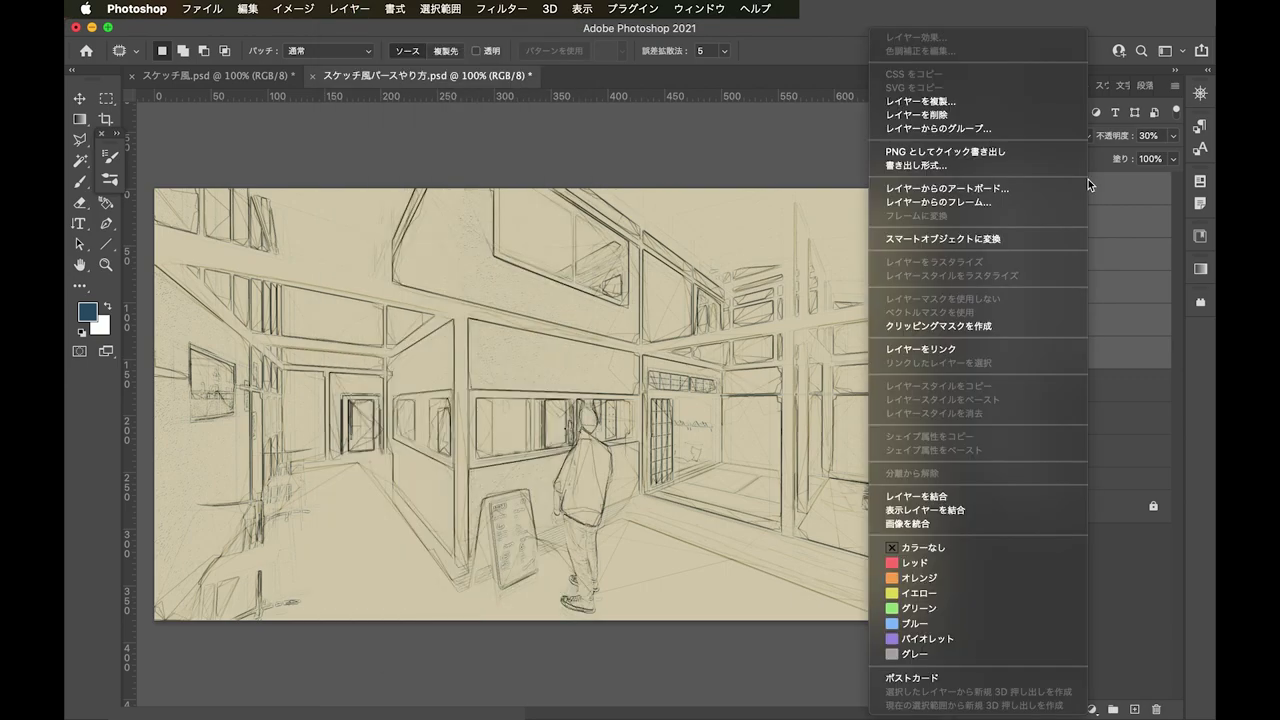
left_click(1007, 128)
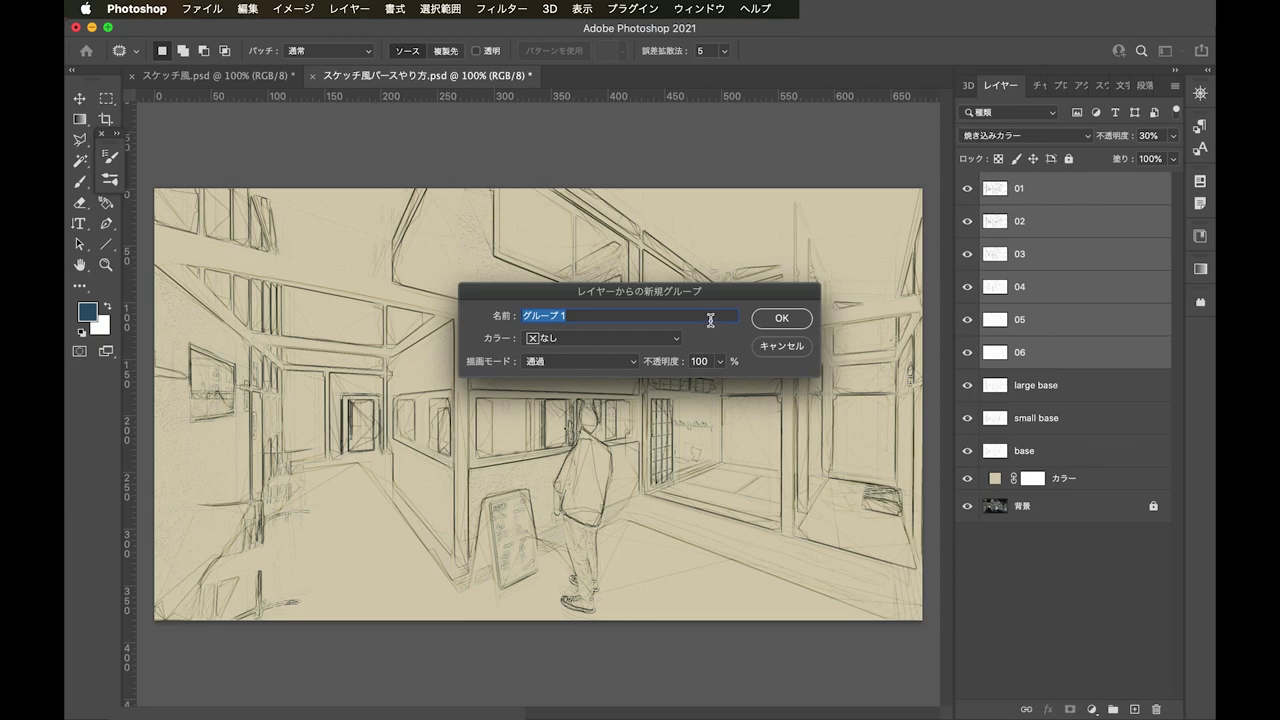
type("rough sketch")
key("Return")
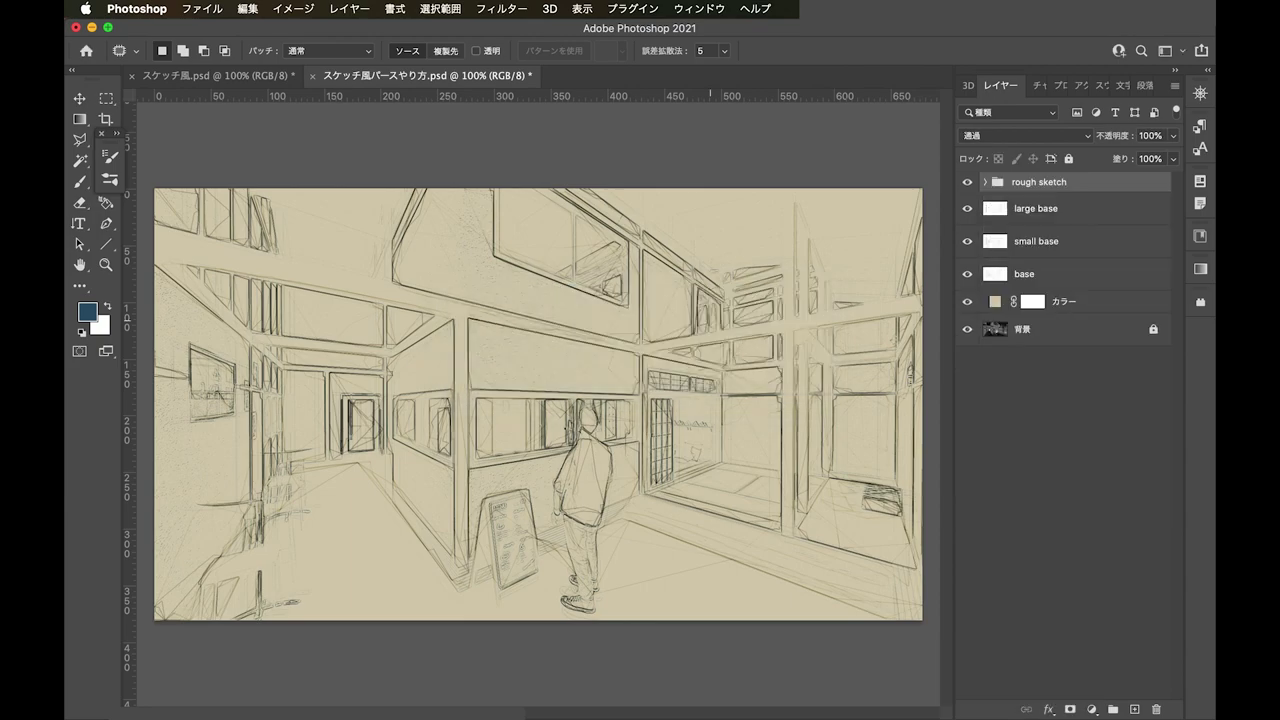
left_click(987, 182)
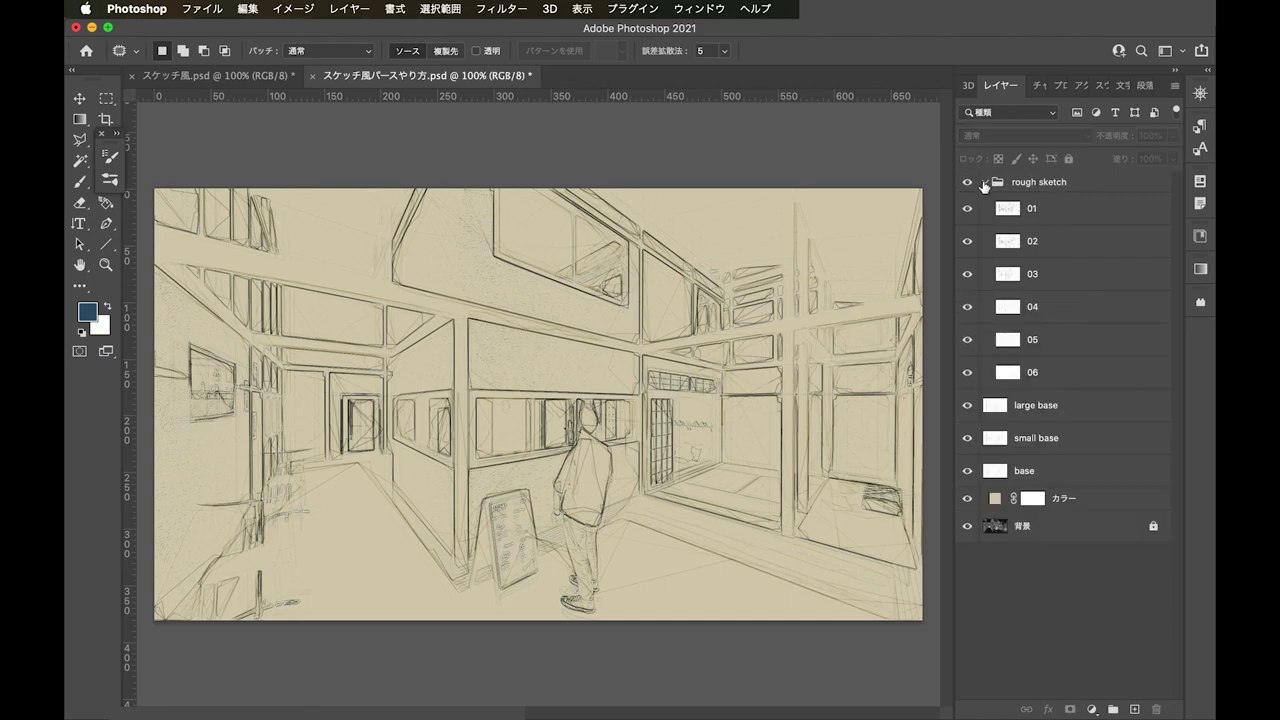
left_click(985, 182)
left_click(969, 183)
left_click(969, 183)
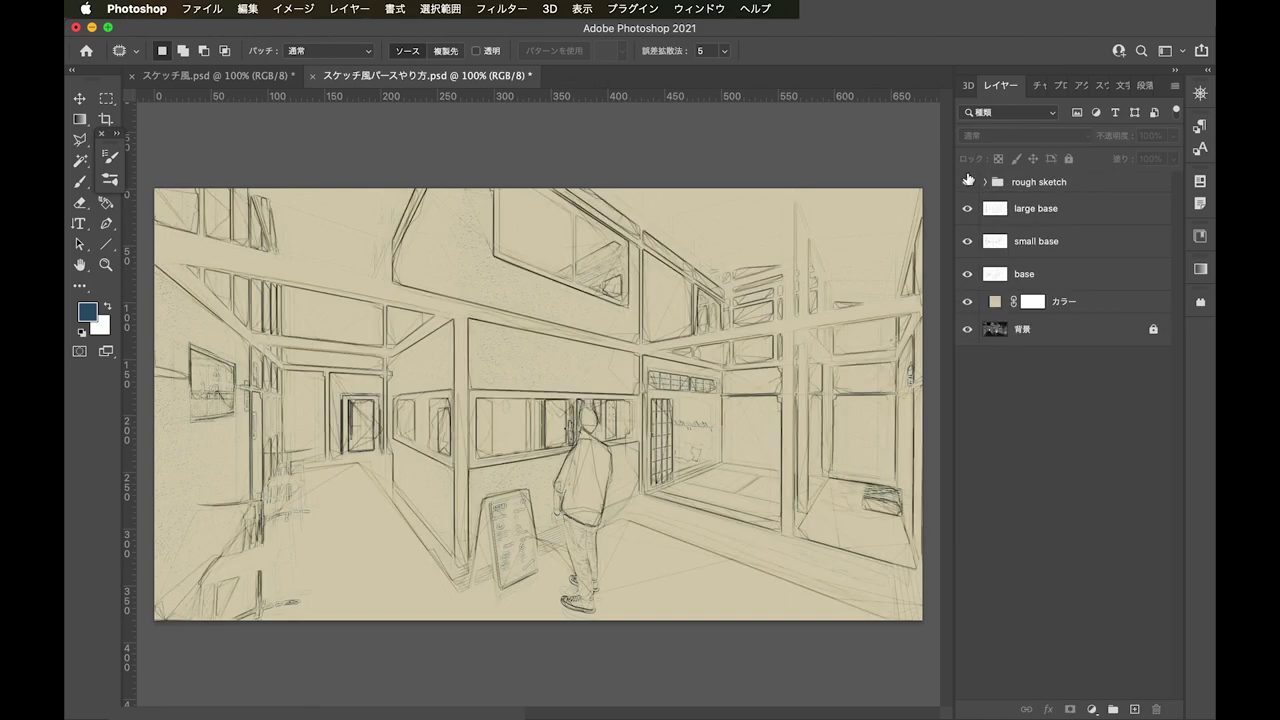
left_click(968, 182)
left_click(967, 182)
left_click(967, 182)
left_click(967, 182)
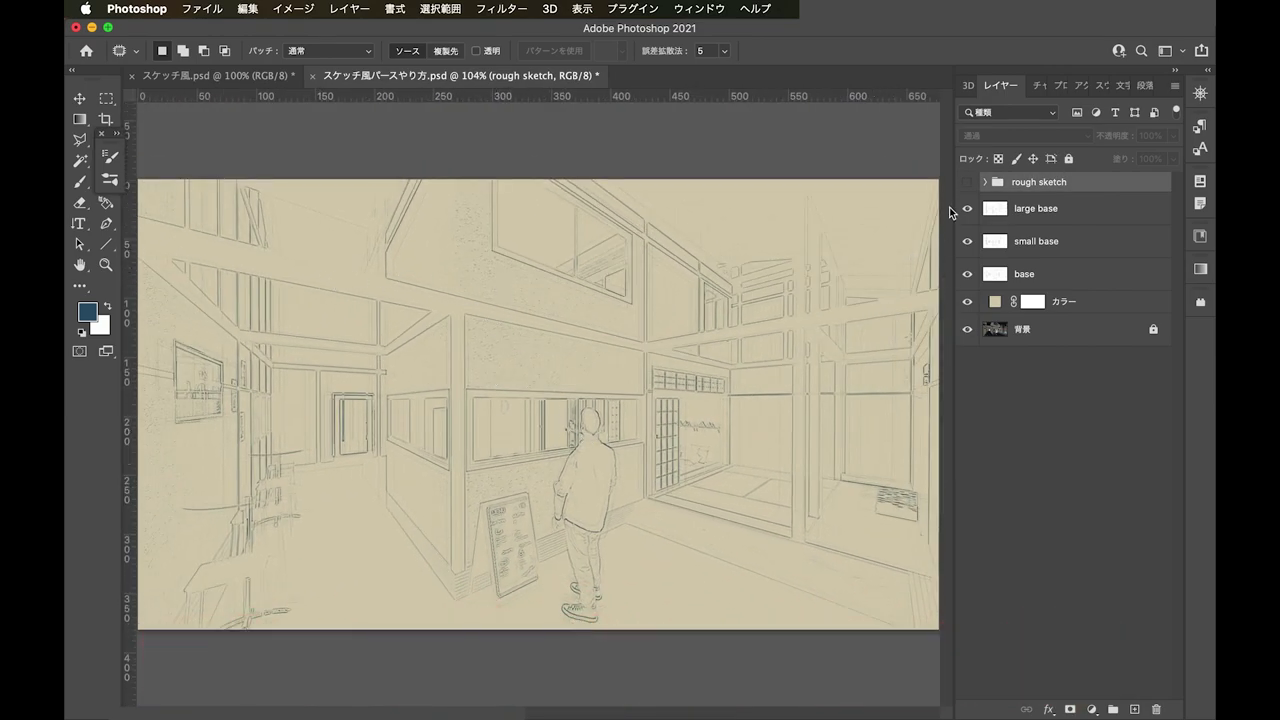
left_click(967, 182)
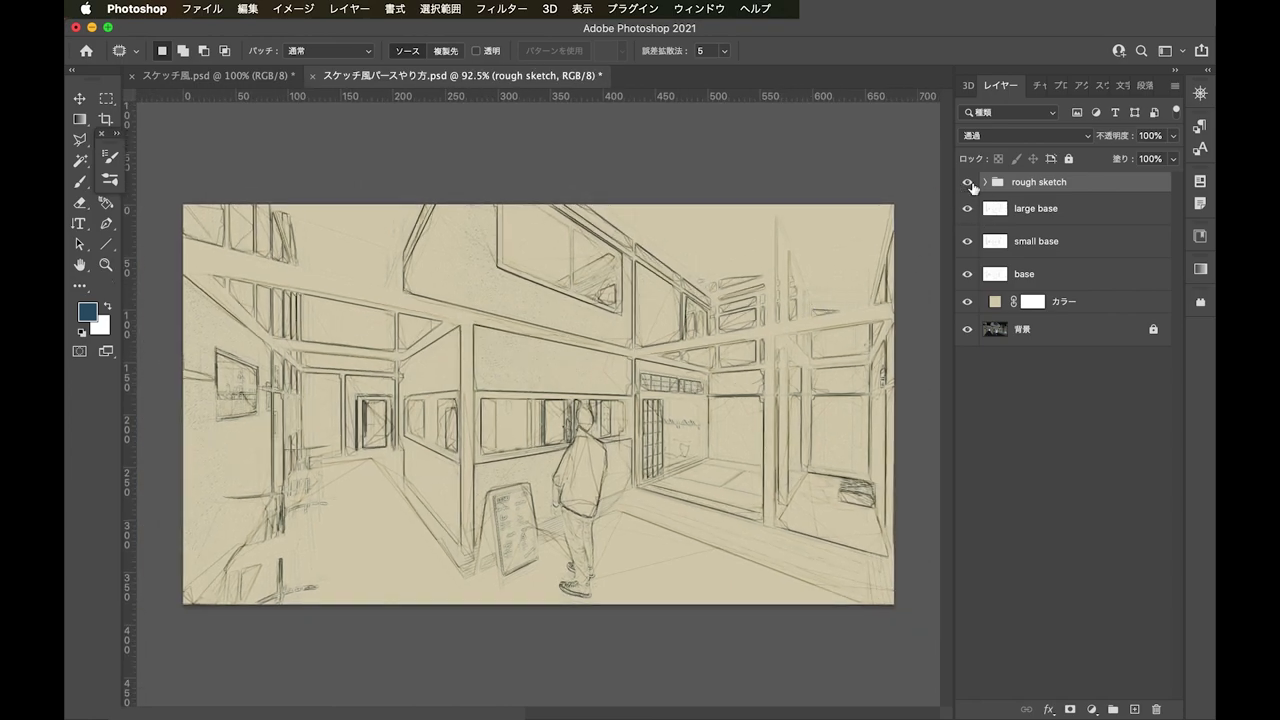
left_click(1072, 368)
left_click(1076, 336)
left_click(1072, 414)
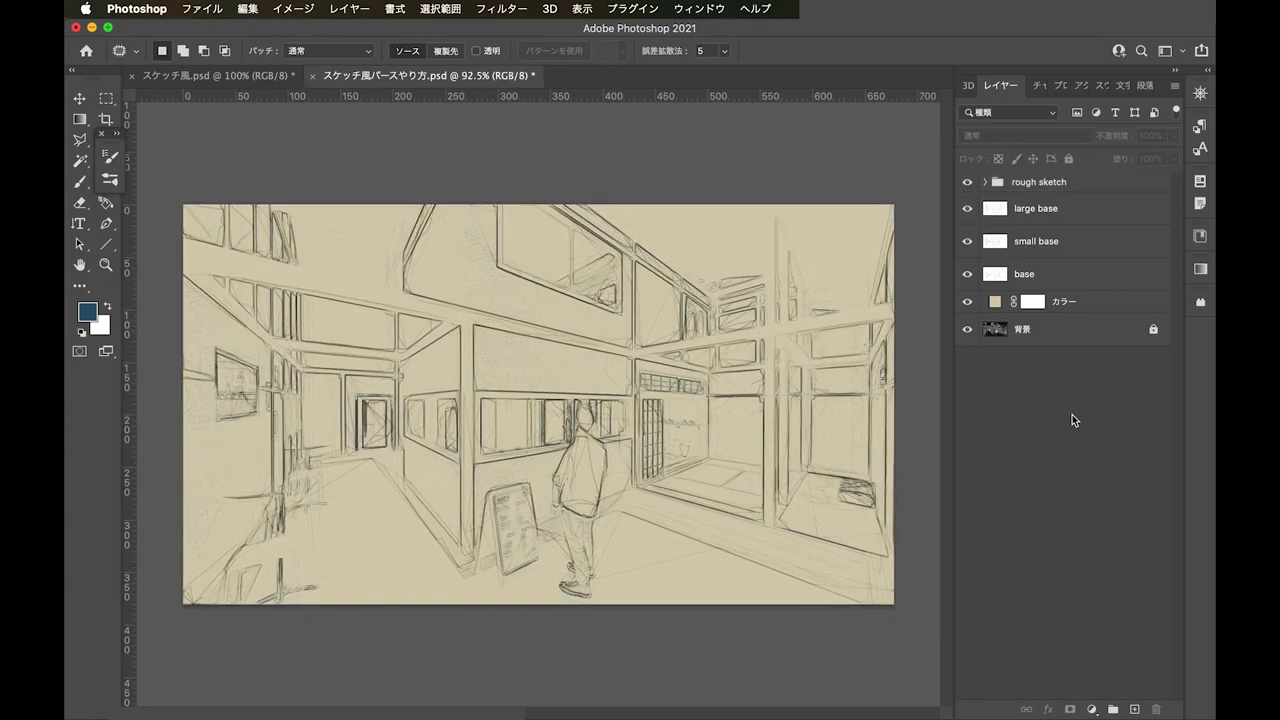
left_click(1055, 188)
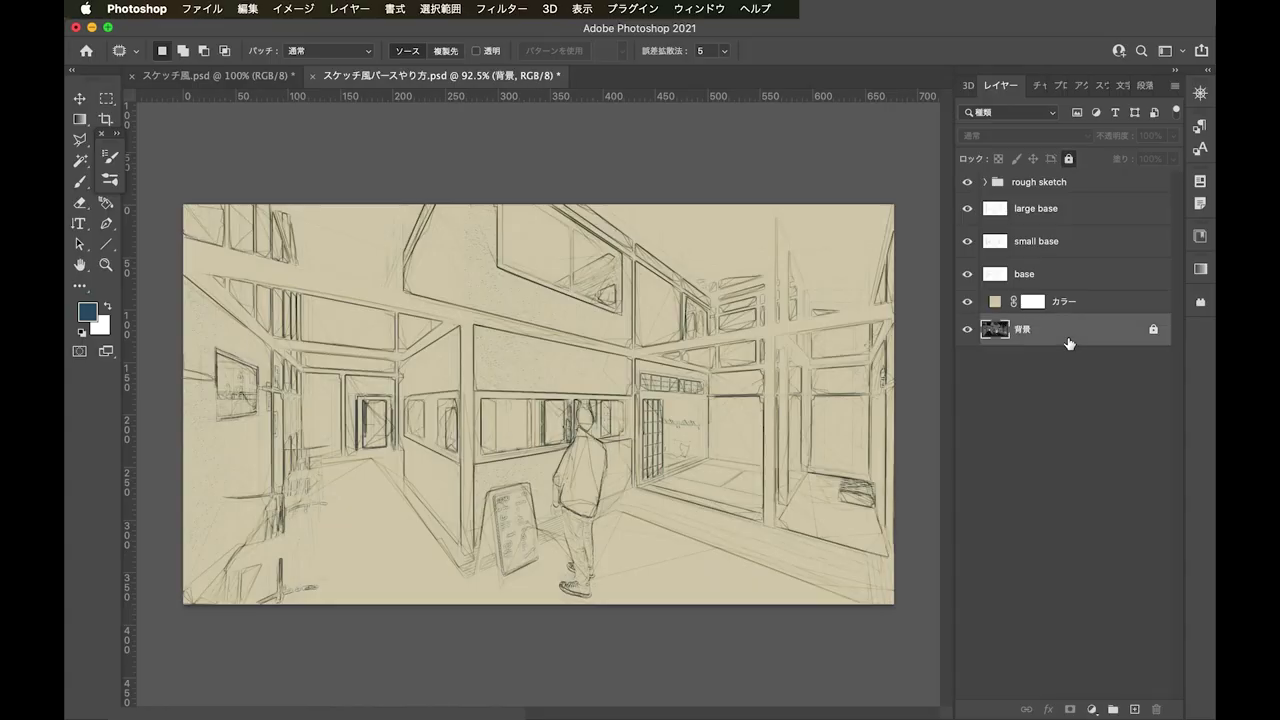
Duplicate the render to the top, trace it with Find Edges and desaturate it
key("super+j")
left_click_drag(1072, 346, 1065, 197)
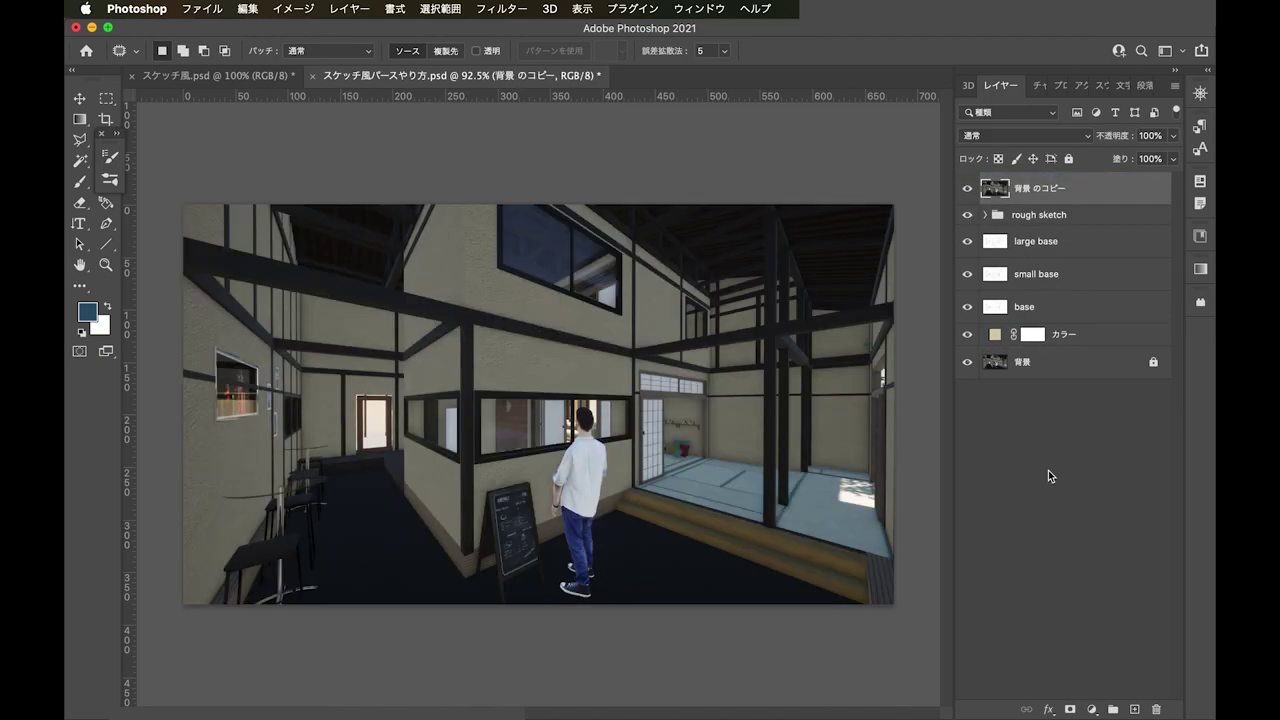
left_click(499, 8)
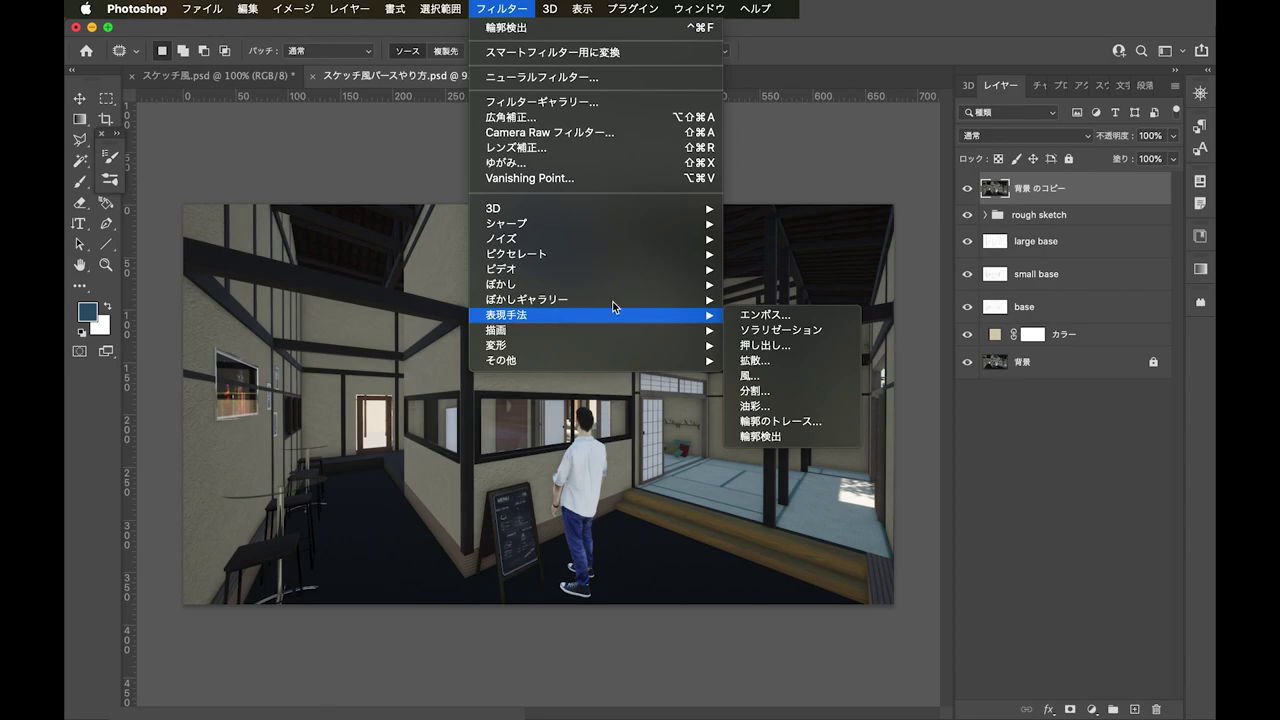
left_click(770, 441)
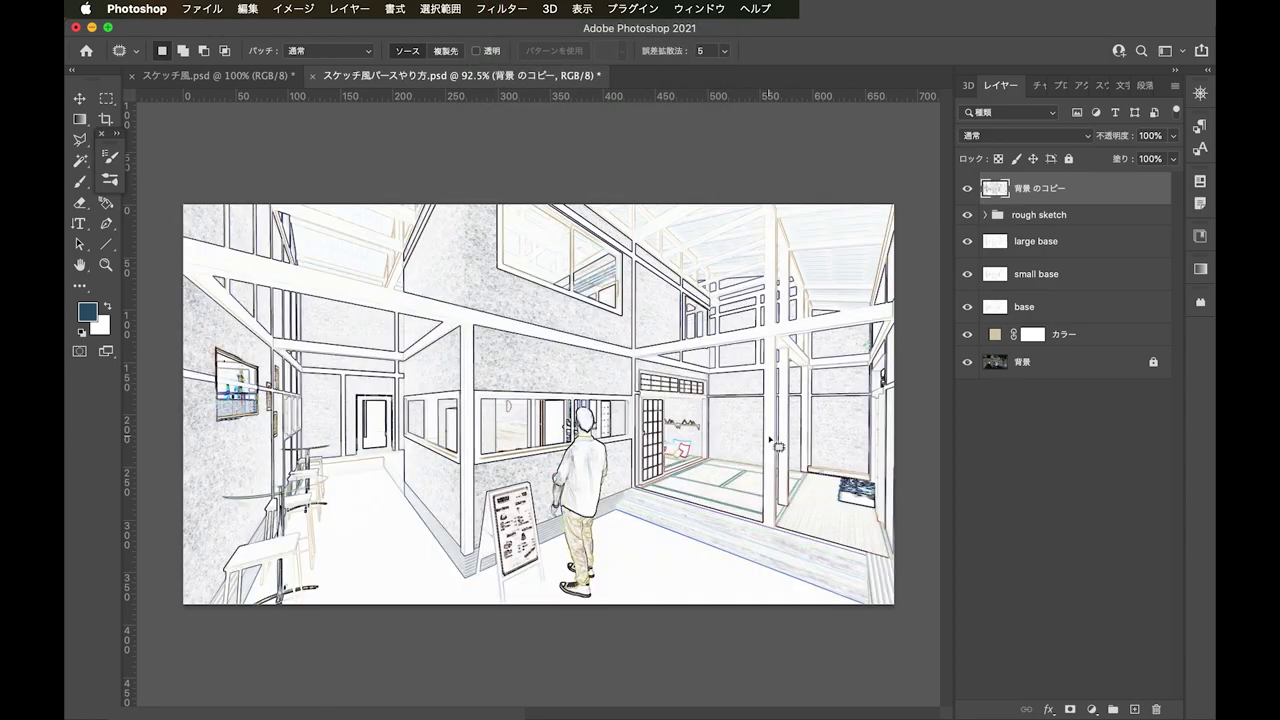
left_click(284, 8)
mouse_move(303, 52)
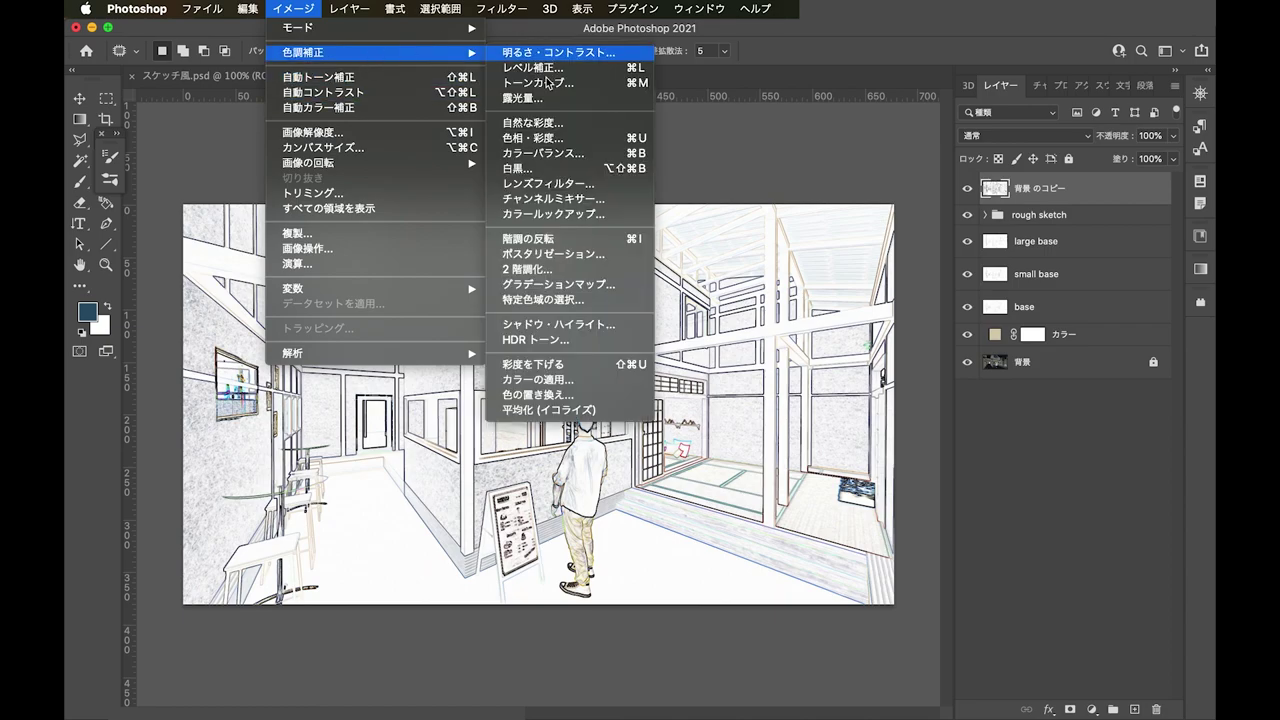
left_click(556, 372)
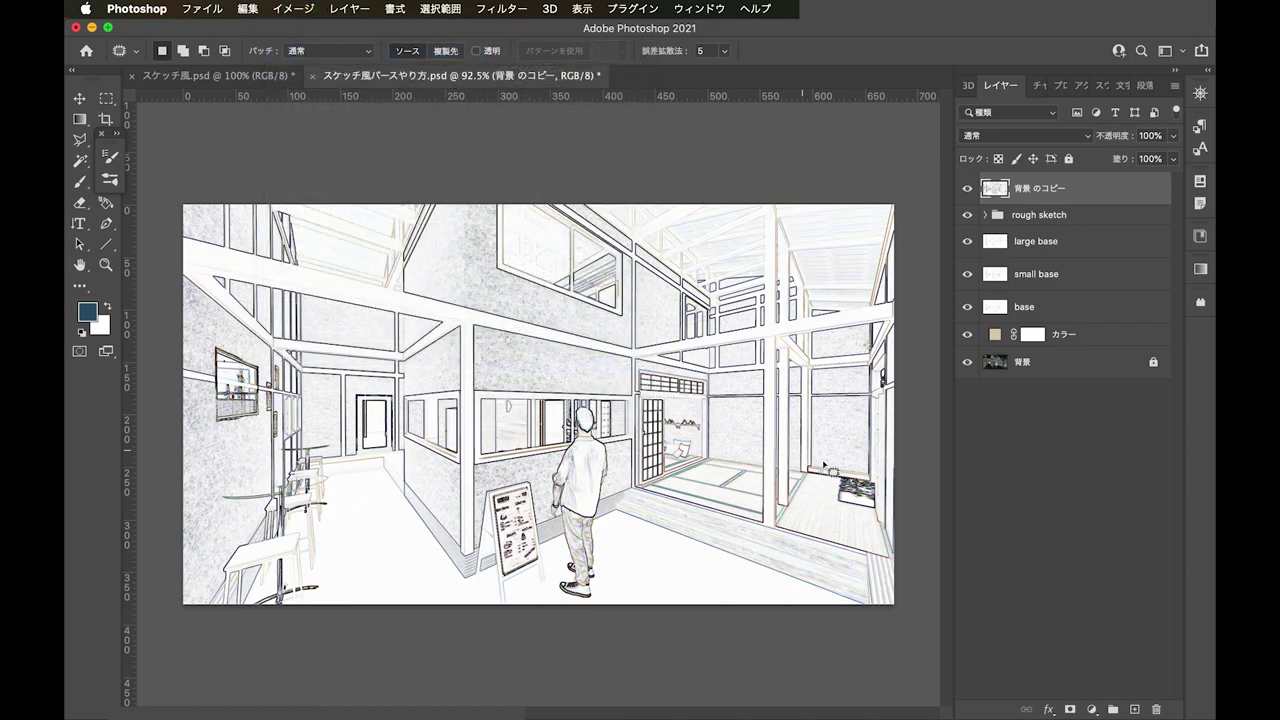
Apply the Angled Strokes brush-stroke filter (50/10/10) to the edge copy
left_click(528, 8)
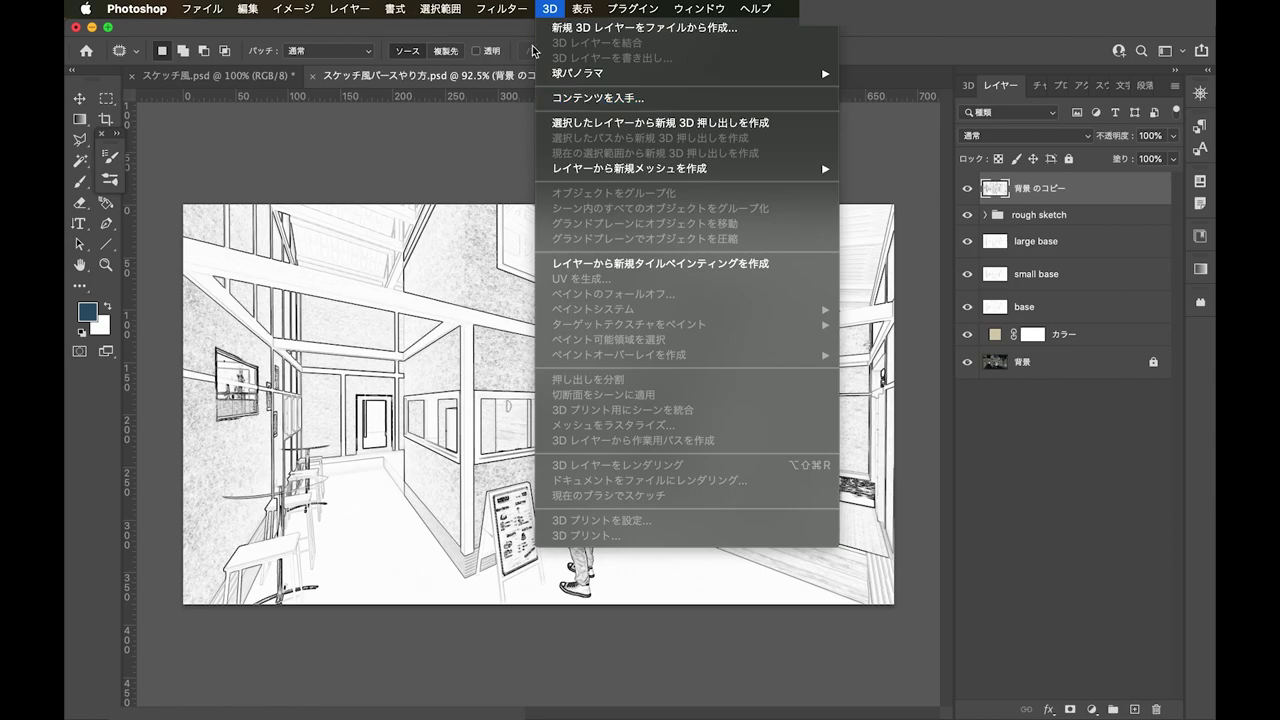
left_click(570, 101)
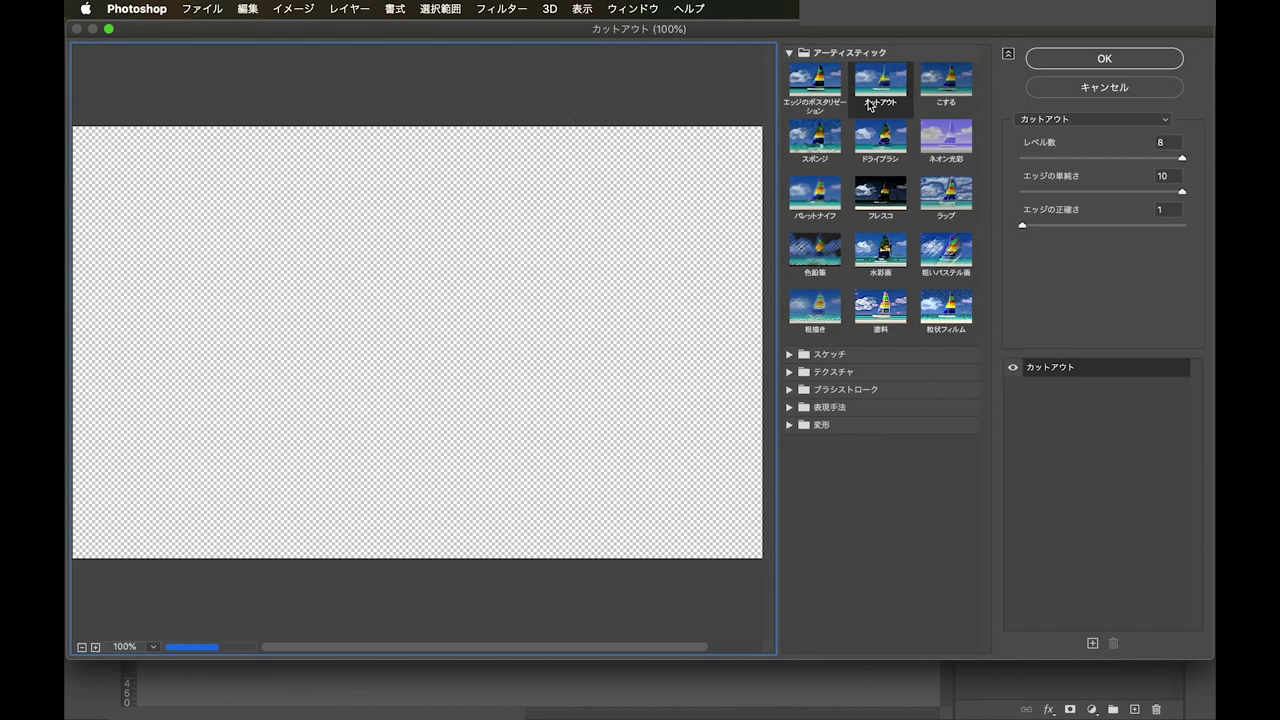
left_click(789, 106)
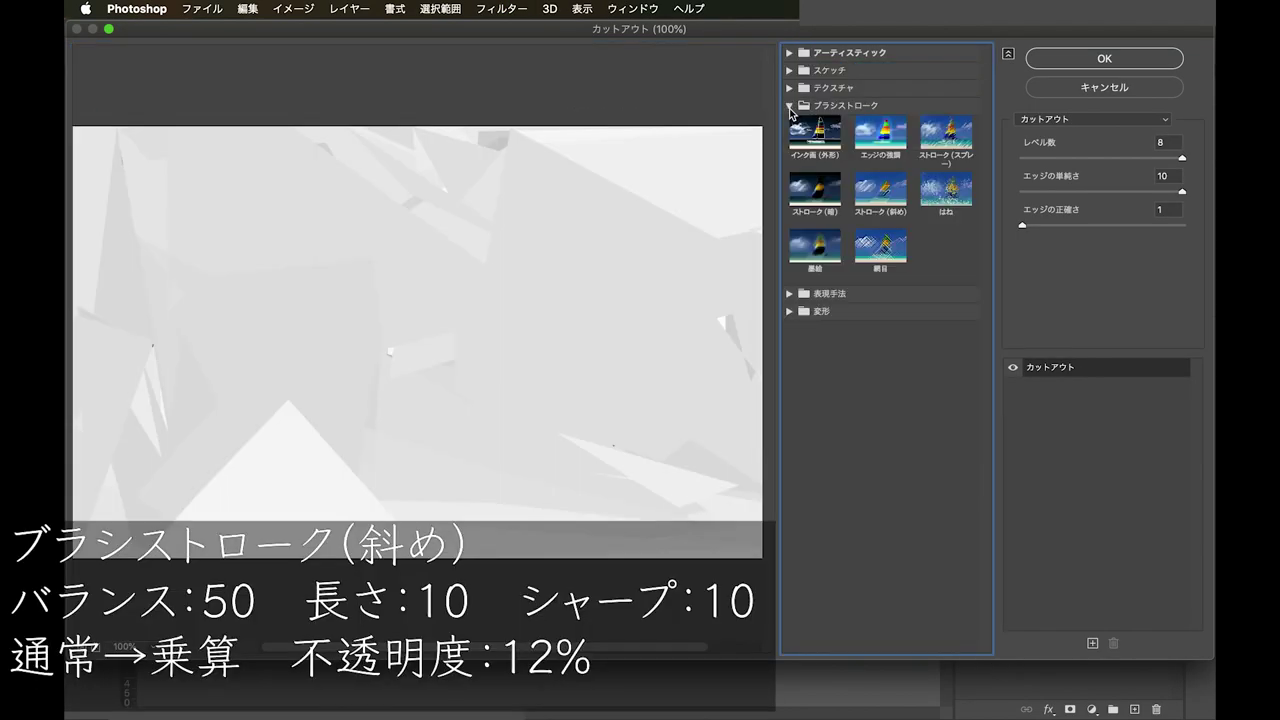
left_click(873, 191)
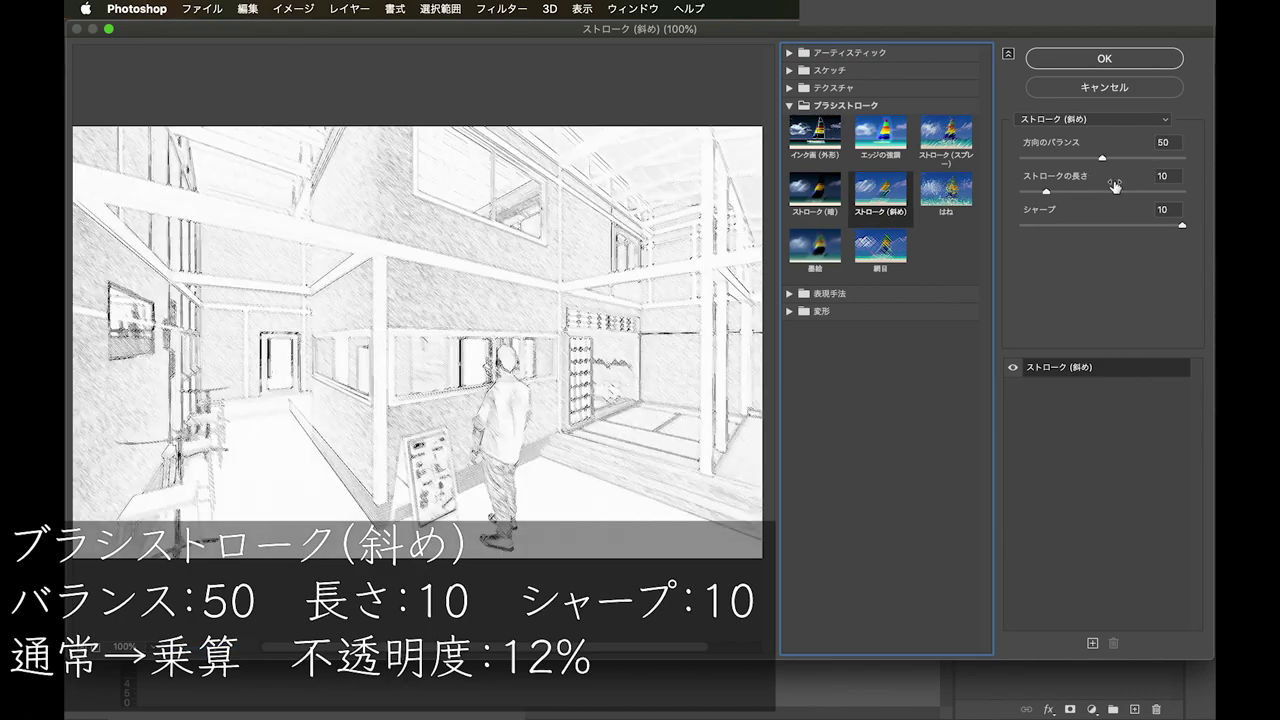
left_click(1108, 62)
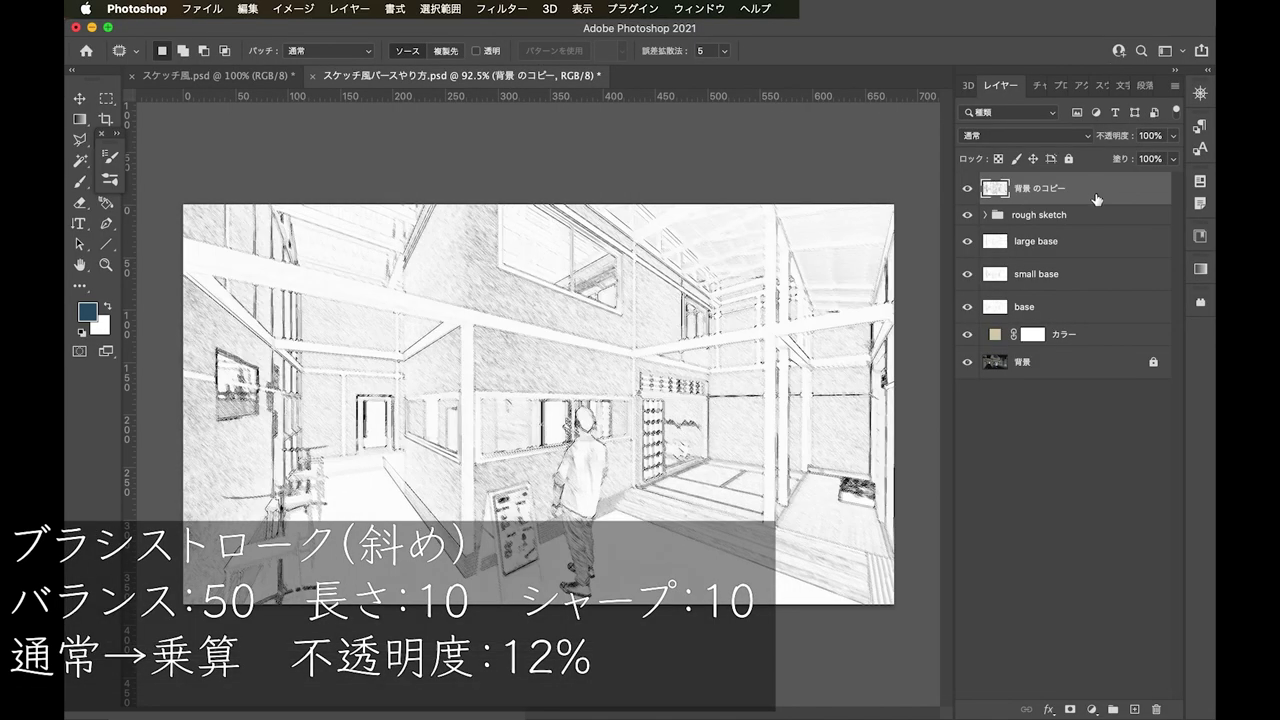
Blend the hatch layer in Multiply at 12% opacity
left_click(1061, 140)
left_click(1050, 187)
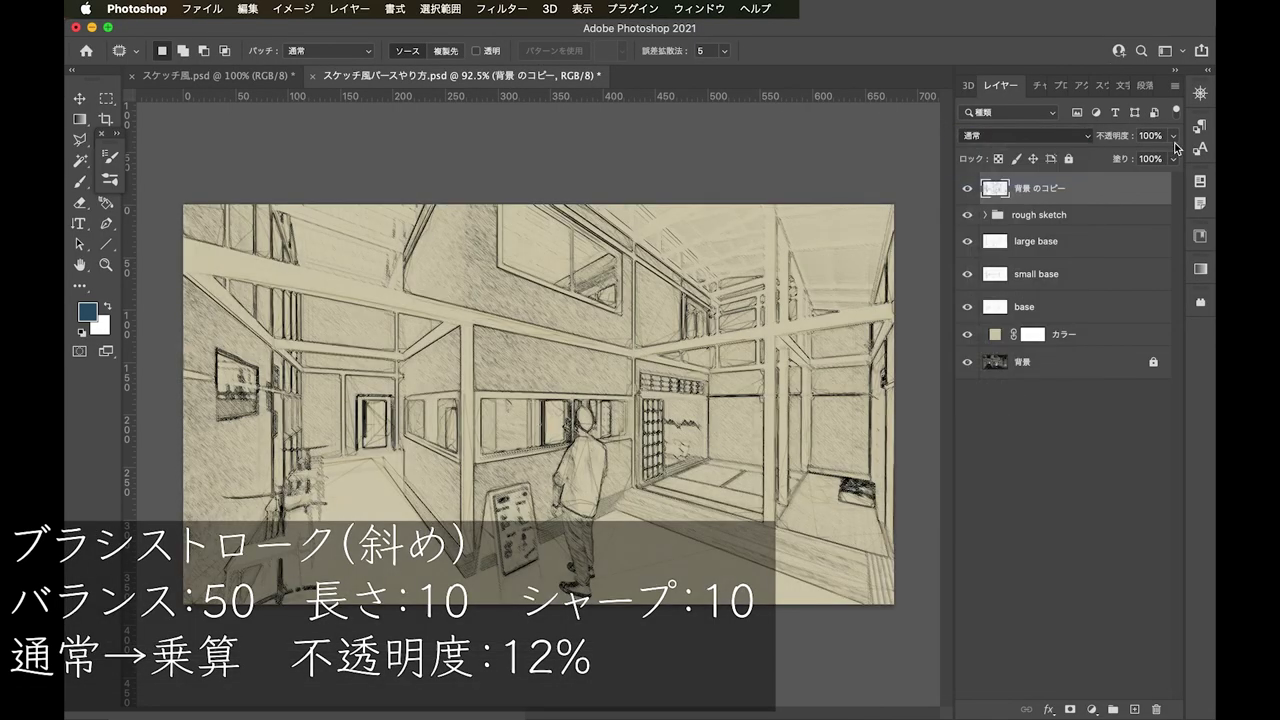
left_click(1158, 136)
double_click(1155, 136)
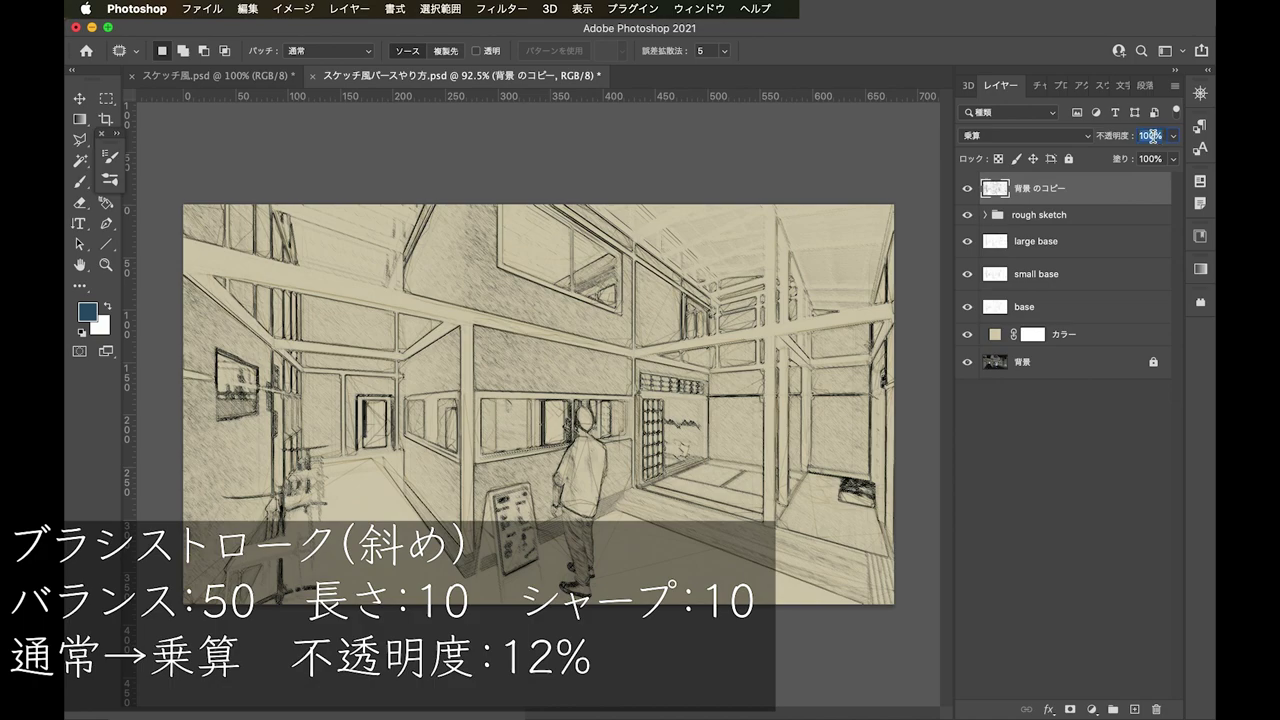
type("12")
key("Return")
type("shading")
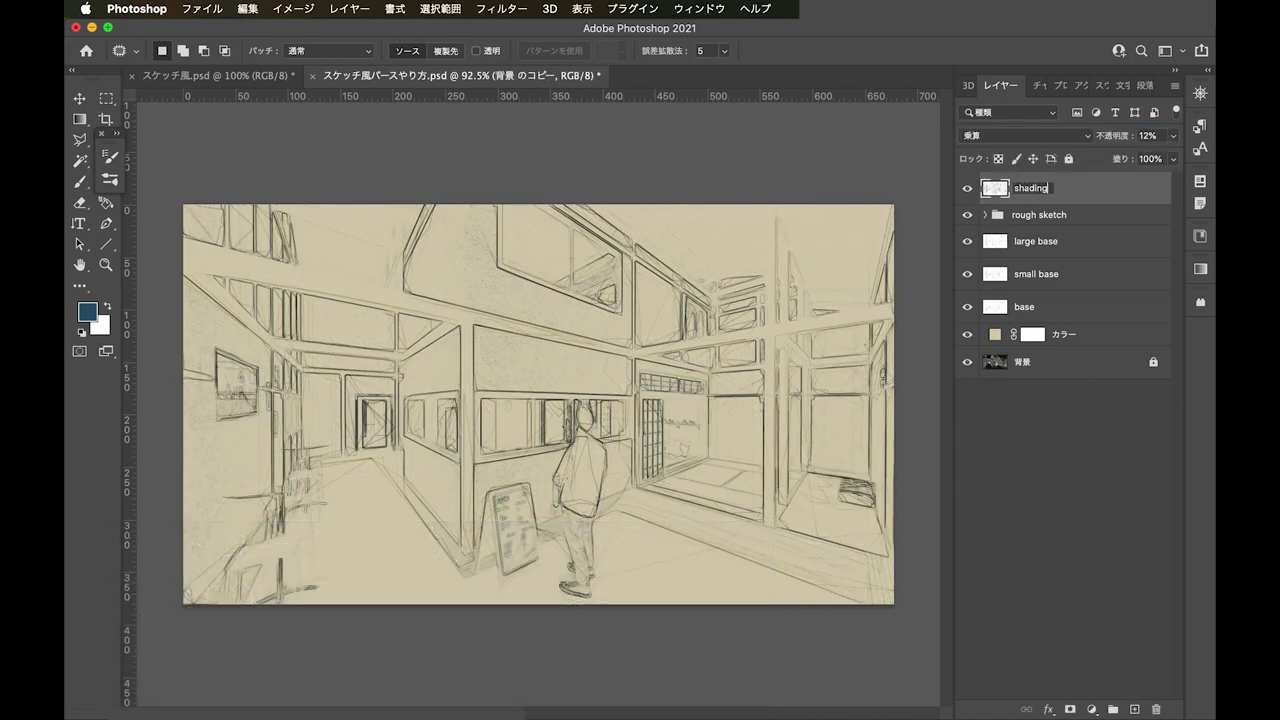
Duplicate the background render to the top and trace it with Find Edges
left_click(1082, 403)
key("super+j")
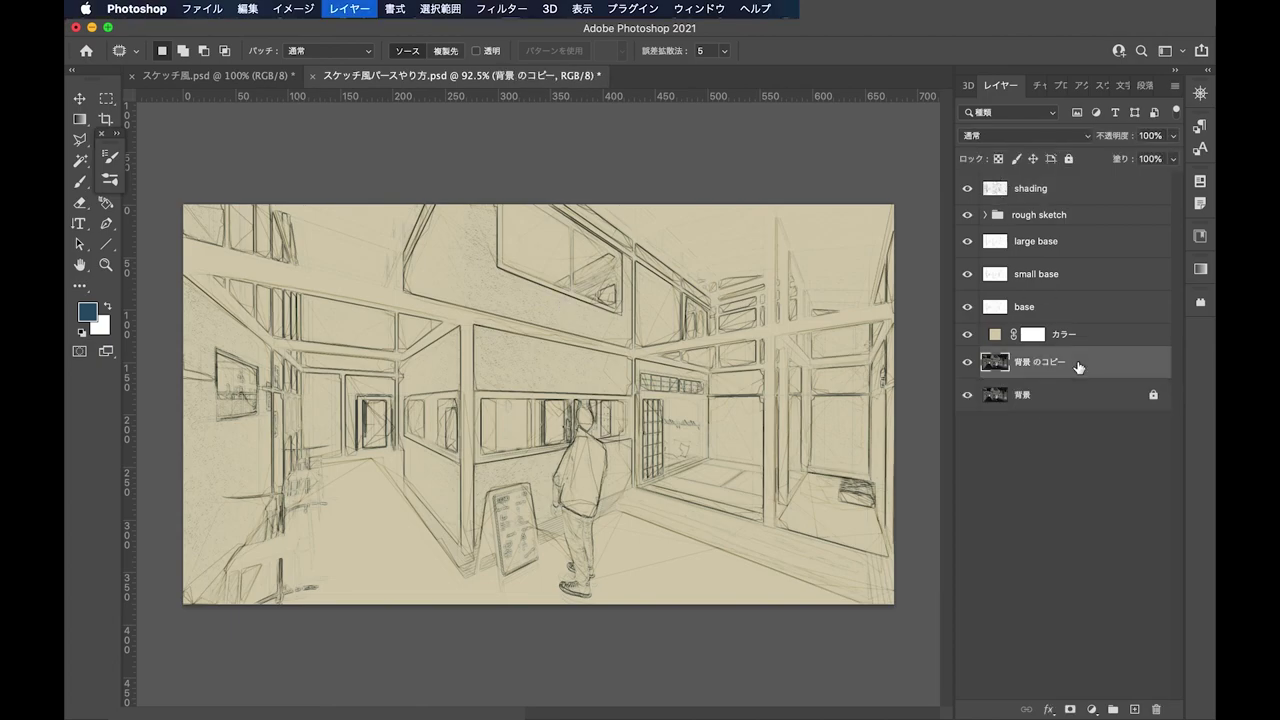
left_click_drag(1078, 367, 1066, 195)
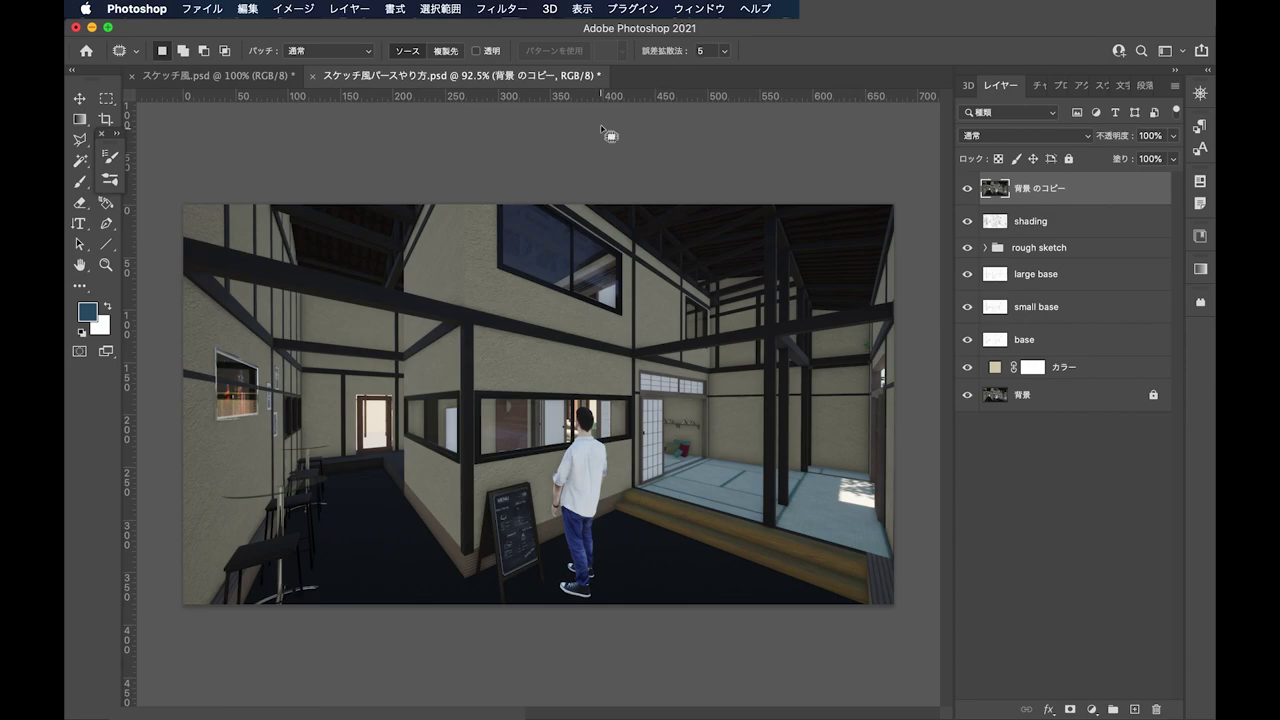
left_click(498, 8)
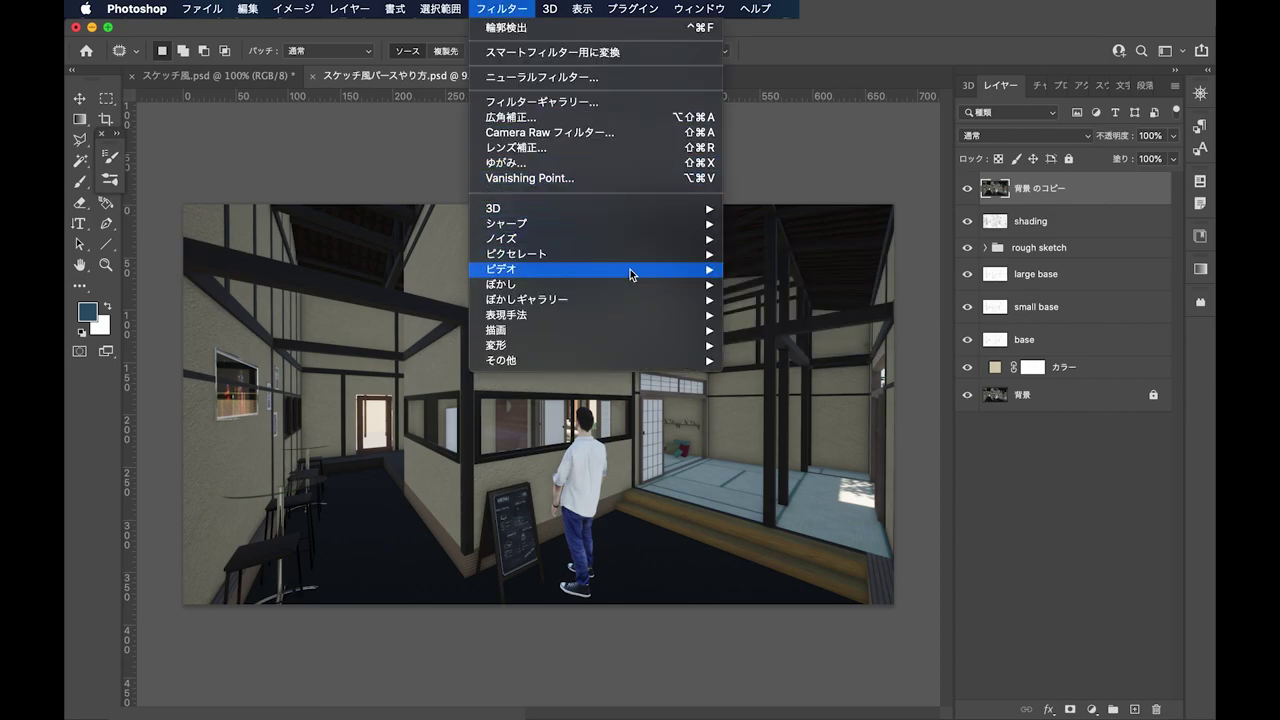
mouse_move(560, 314)
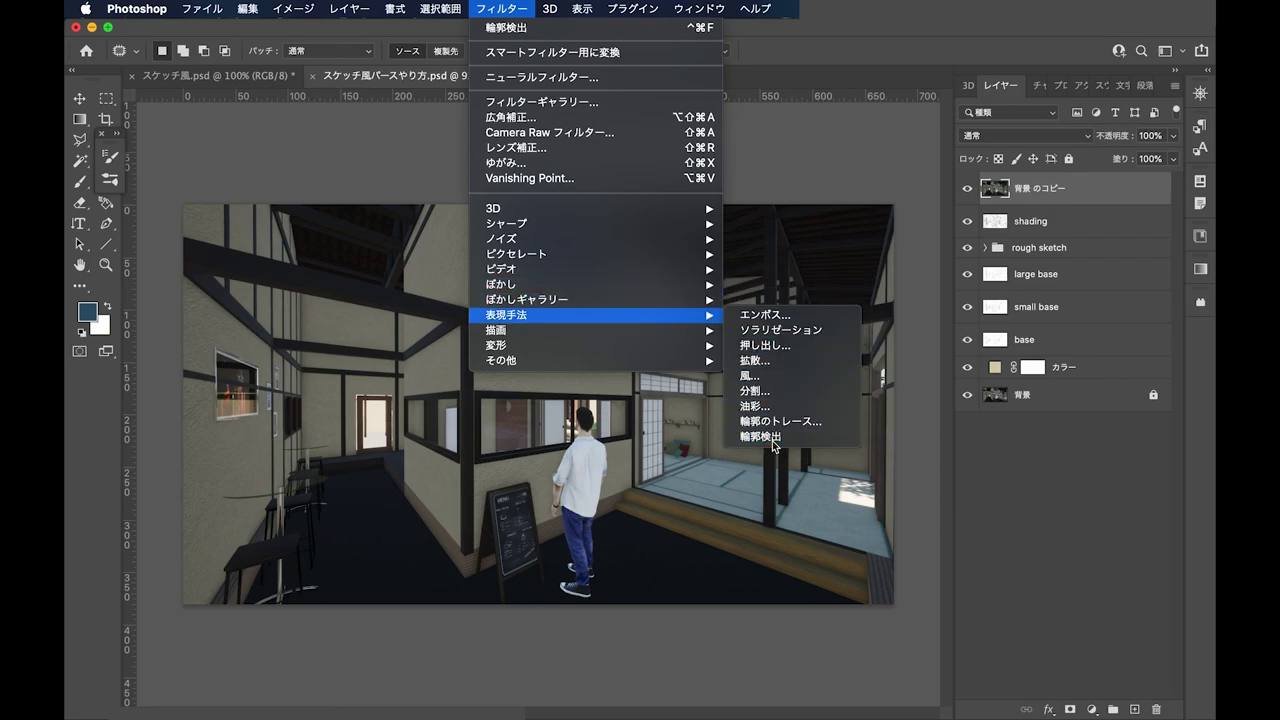
left_click(771, 440)
Apply Crosshatch (10/10/2) and blend the layer in Multiply at 5% opacity
left_click(491, 8)
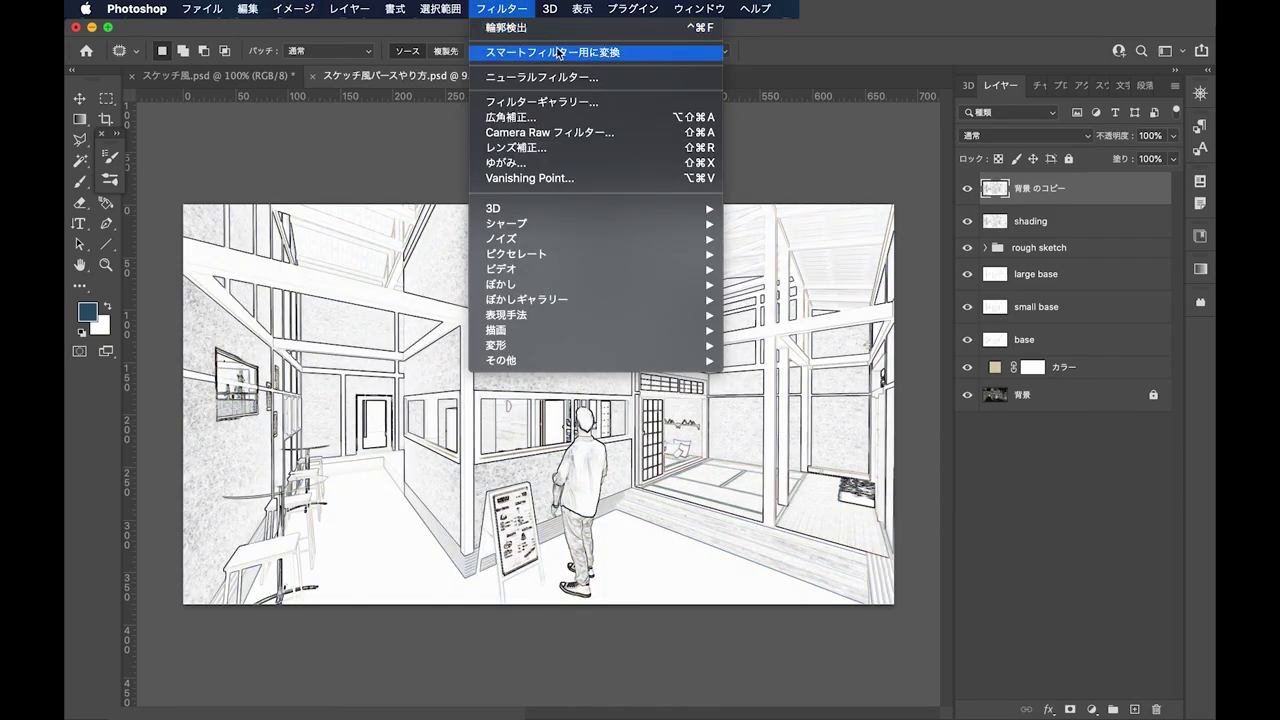
left_click(584, 103)
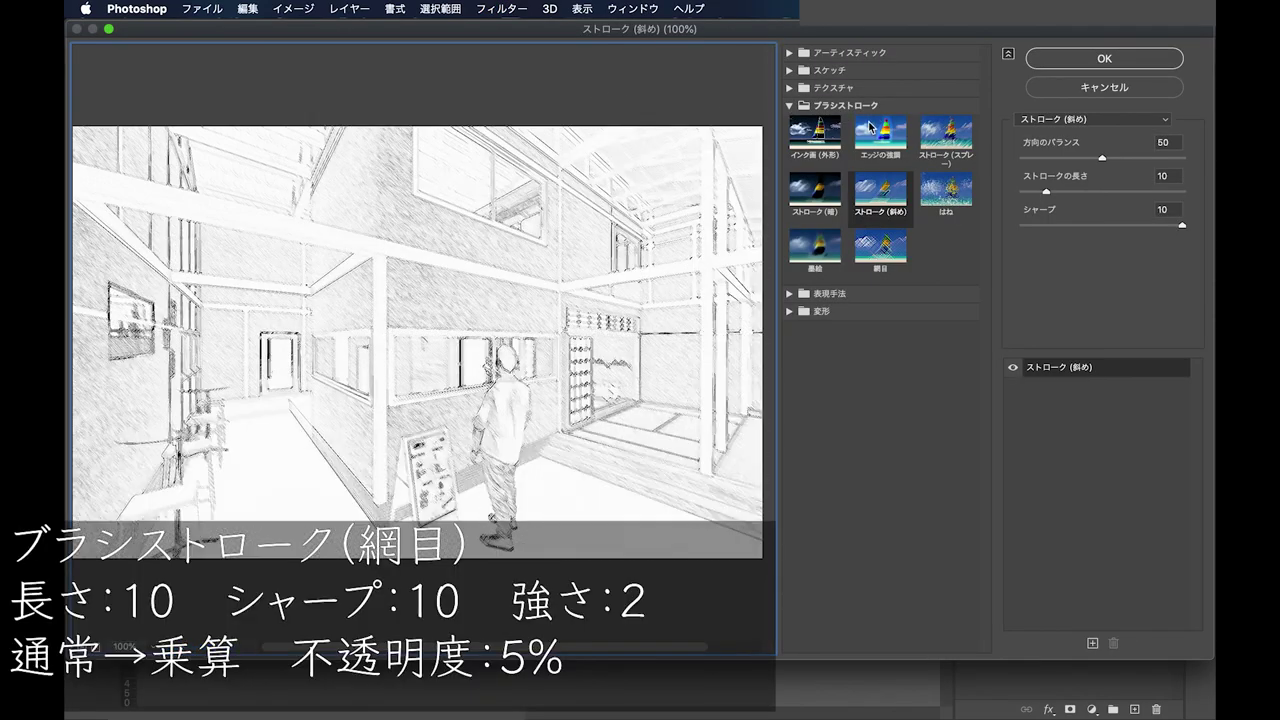
left_click(878, 250)
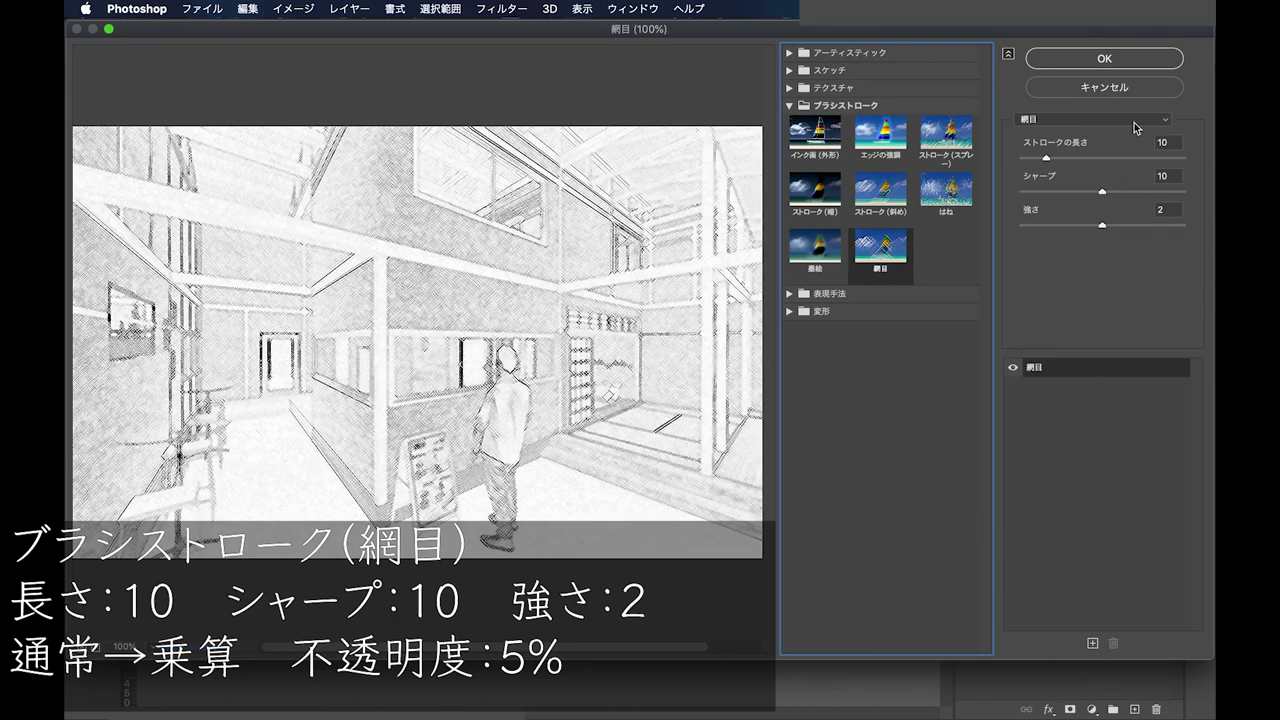
left_click(1104, 58)
left_click(1020, 135)
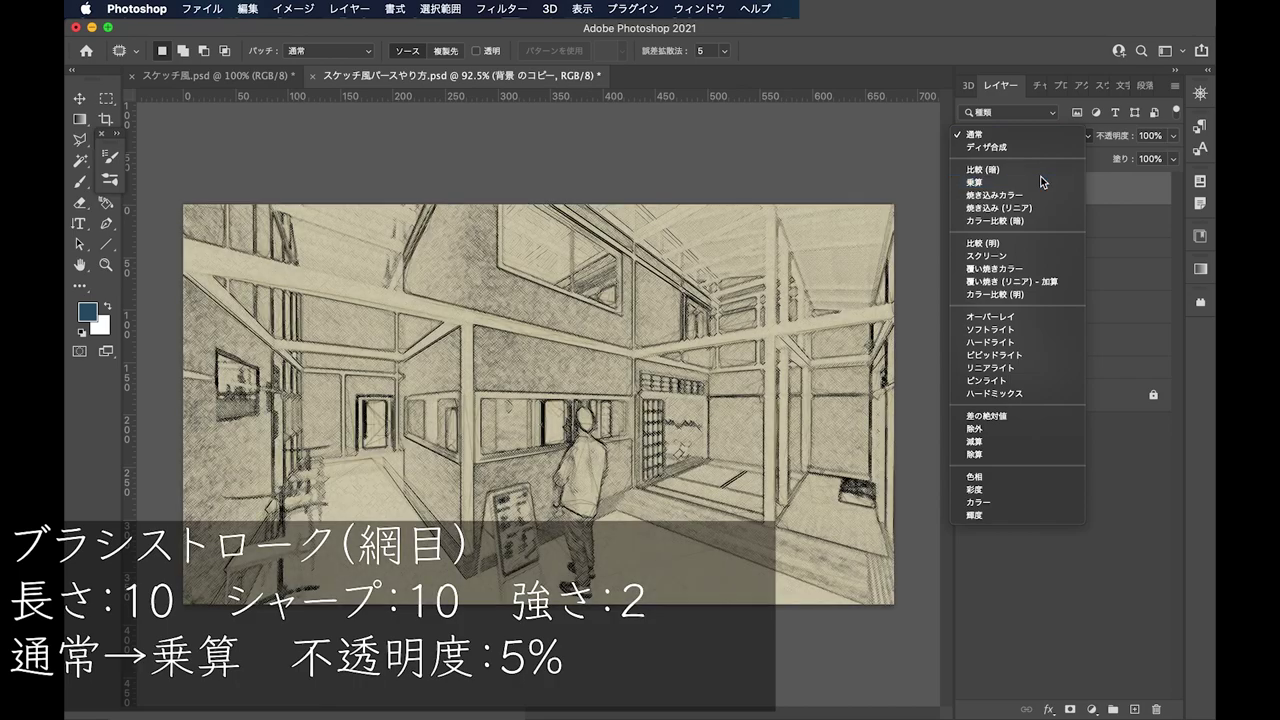
left_click(1043, 182)
type("5")
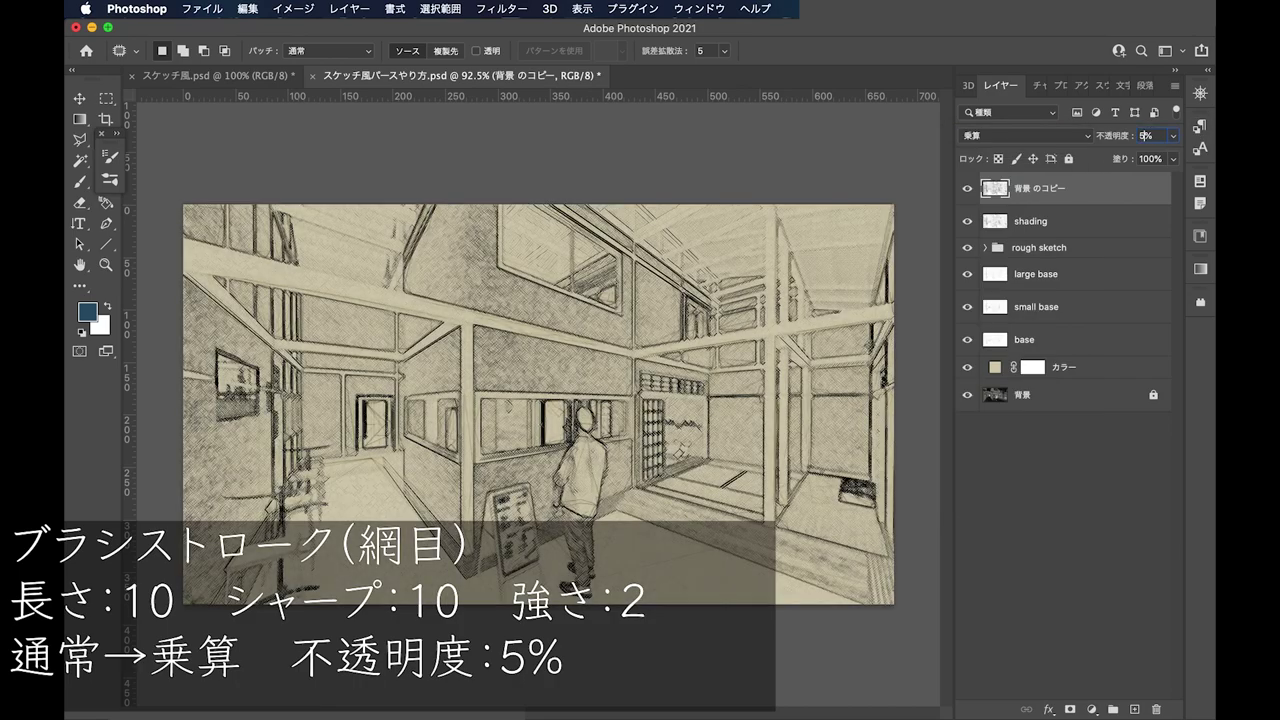
key("Return")
Name the new layer shading2, move it below, and rename the first shading layer shading1
double_click(1055, 188)
type("s")
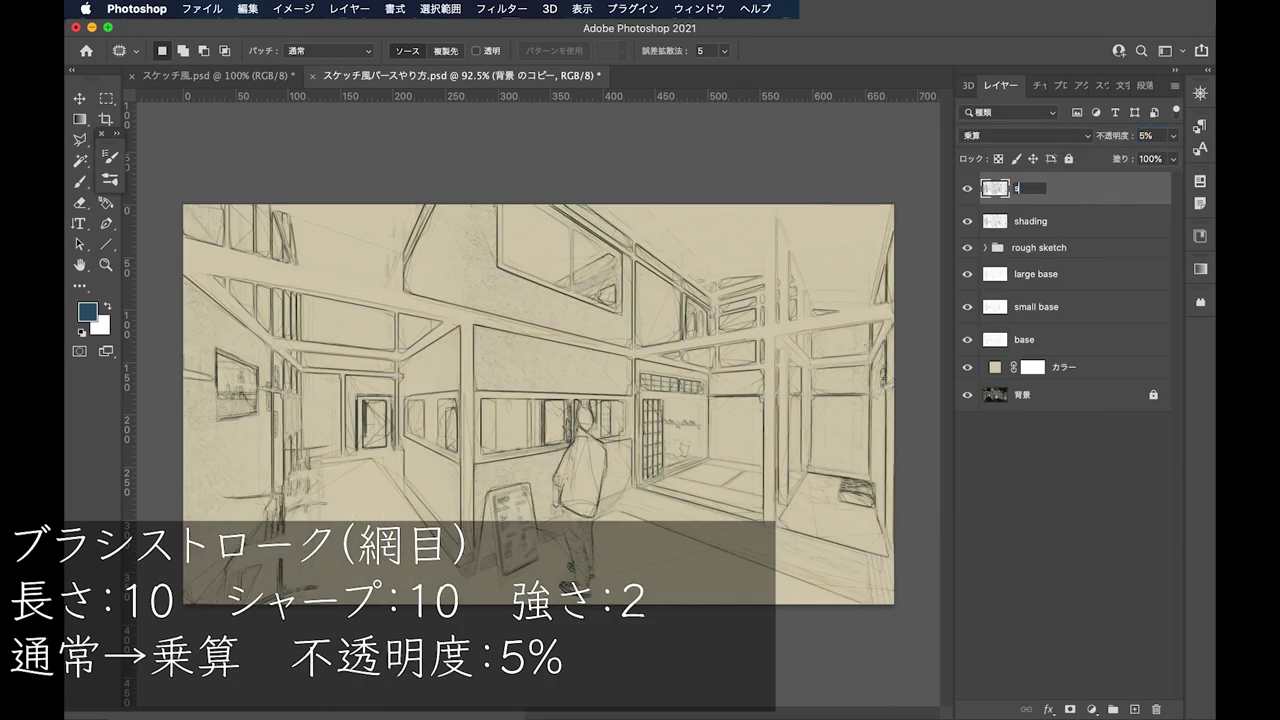
type("hading")
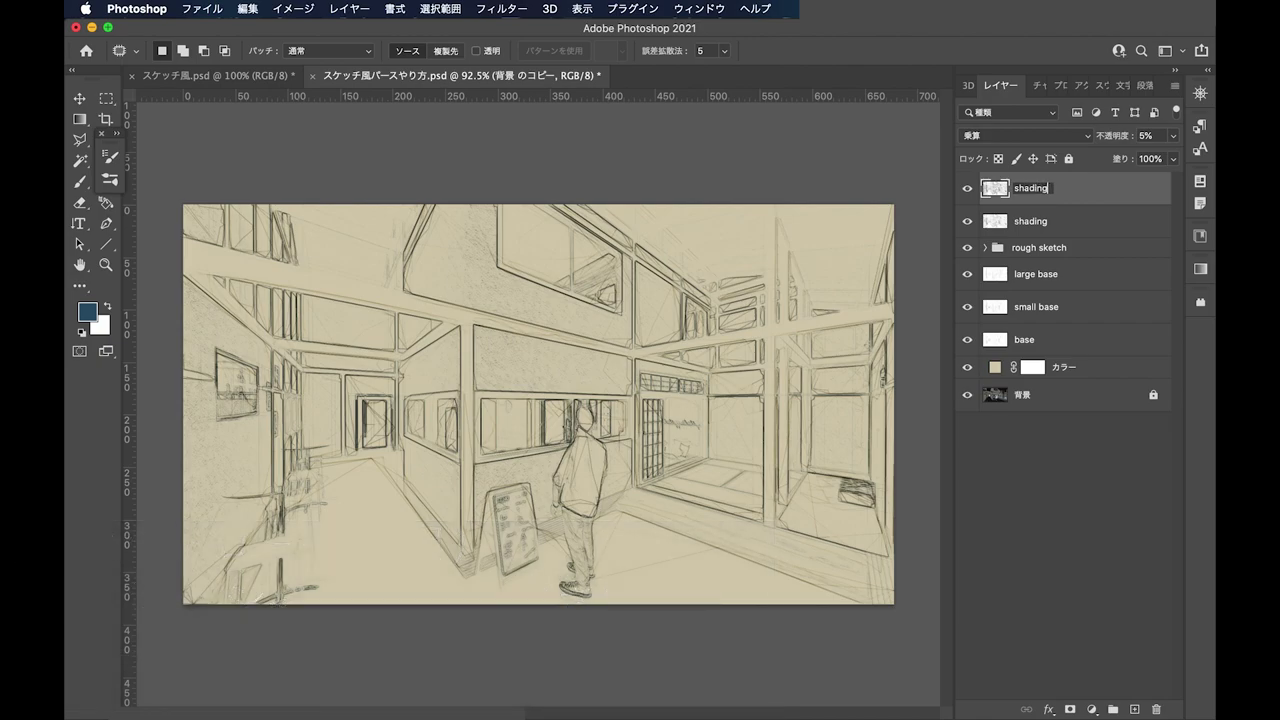
type("2")
key("Return")
left_click_drag(1095, 190, 1098, 231)
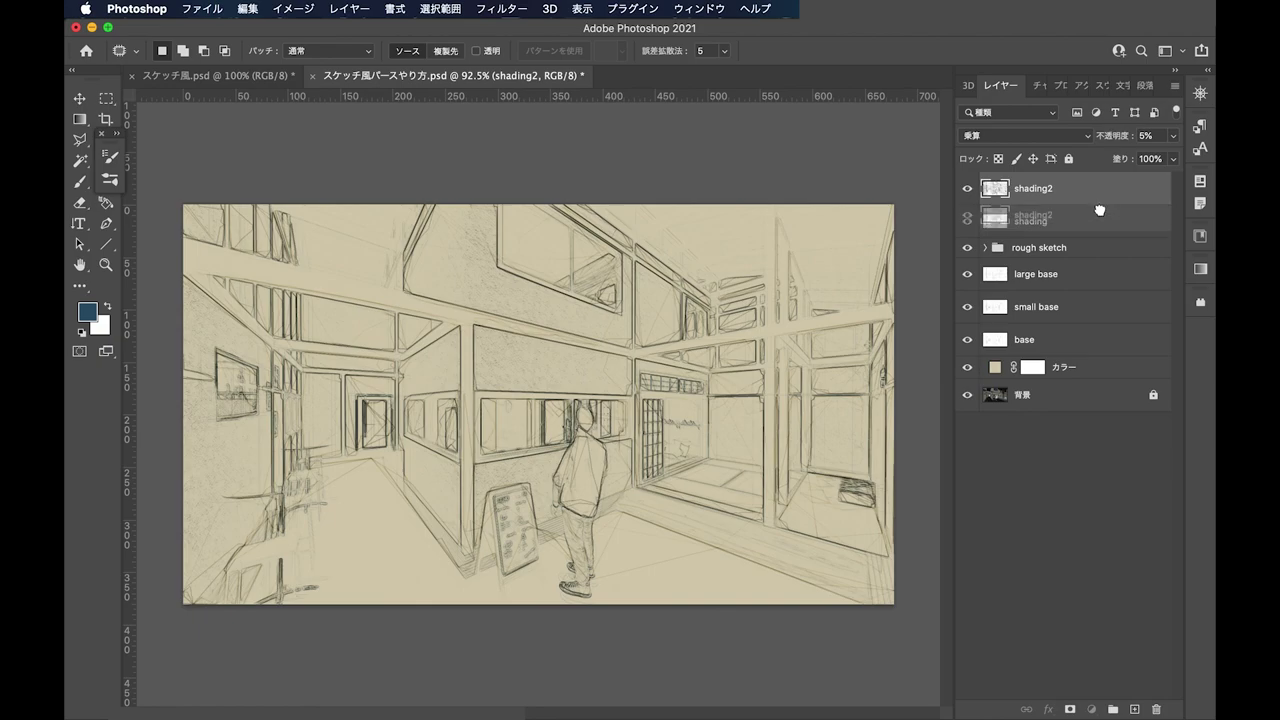
left_click(1090, 189)
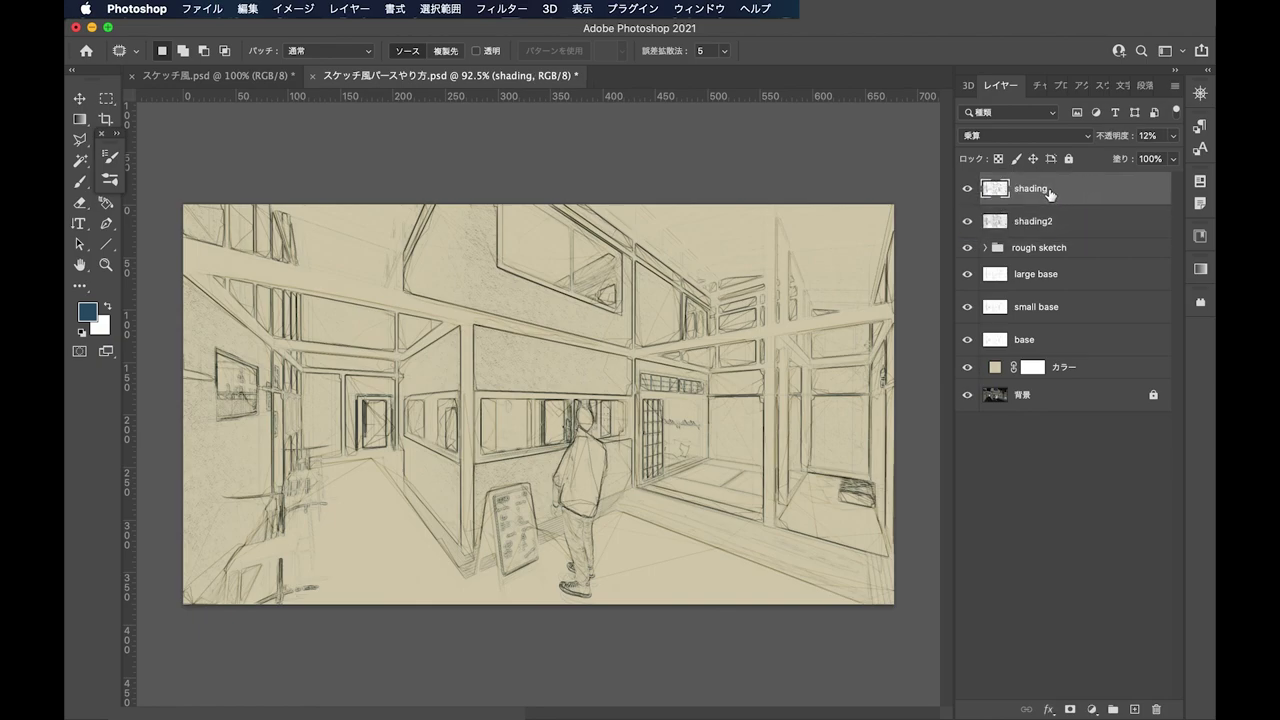
double_click(1048, 190)
type("1")
key("Return")
Add an empty layer on top named Noise
left_click(1071, 430)
left_click(1085, 197)
left_click(1134, 709)
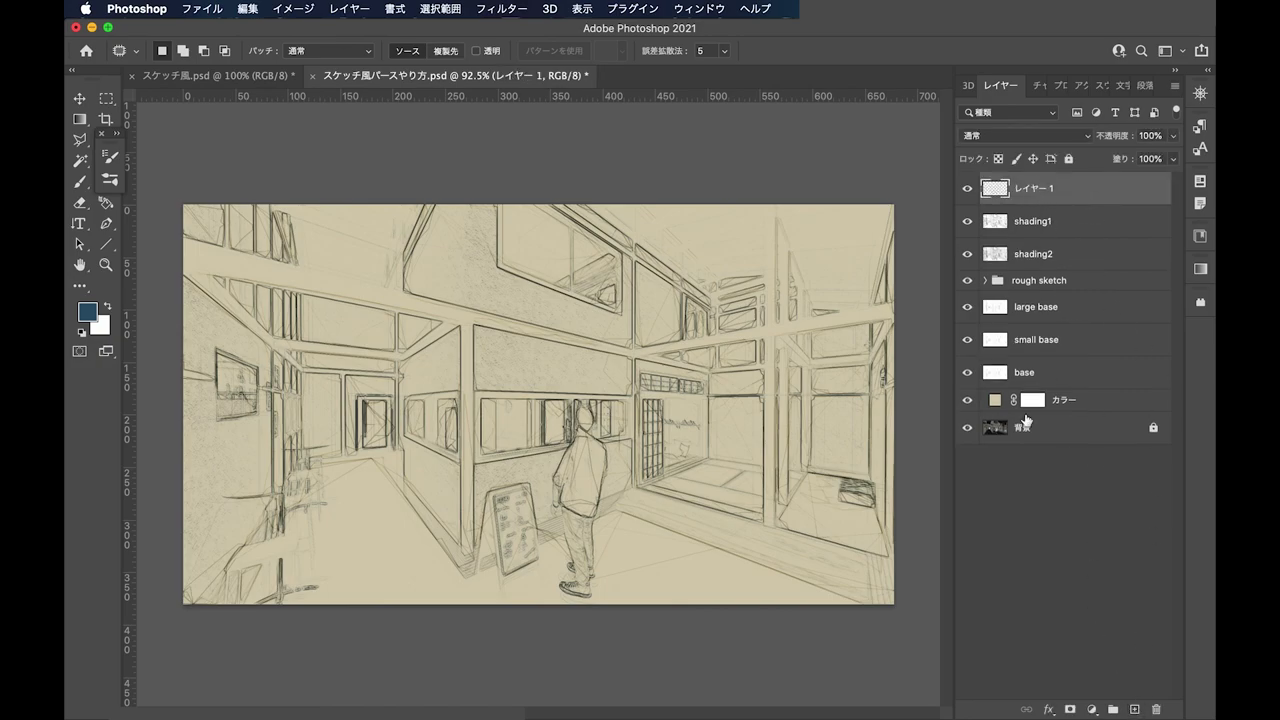
double_click(1042, 187)
type("Noise")
key("Return")
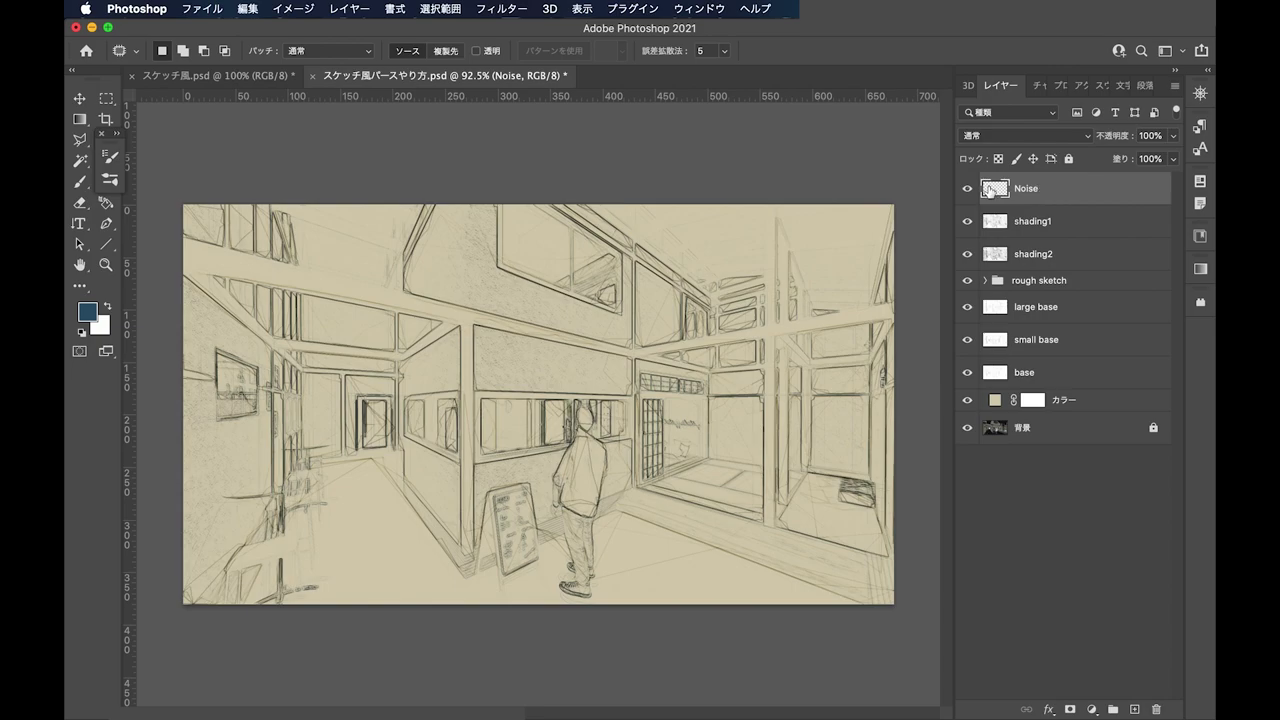
Fill the Noise layer with black foreground colour
key("d")
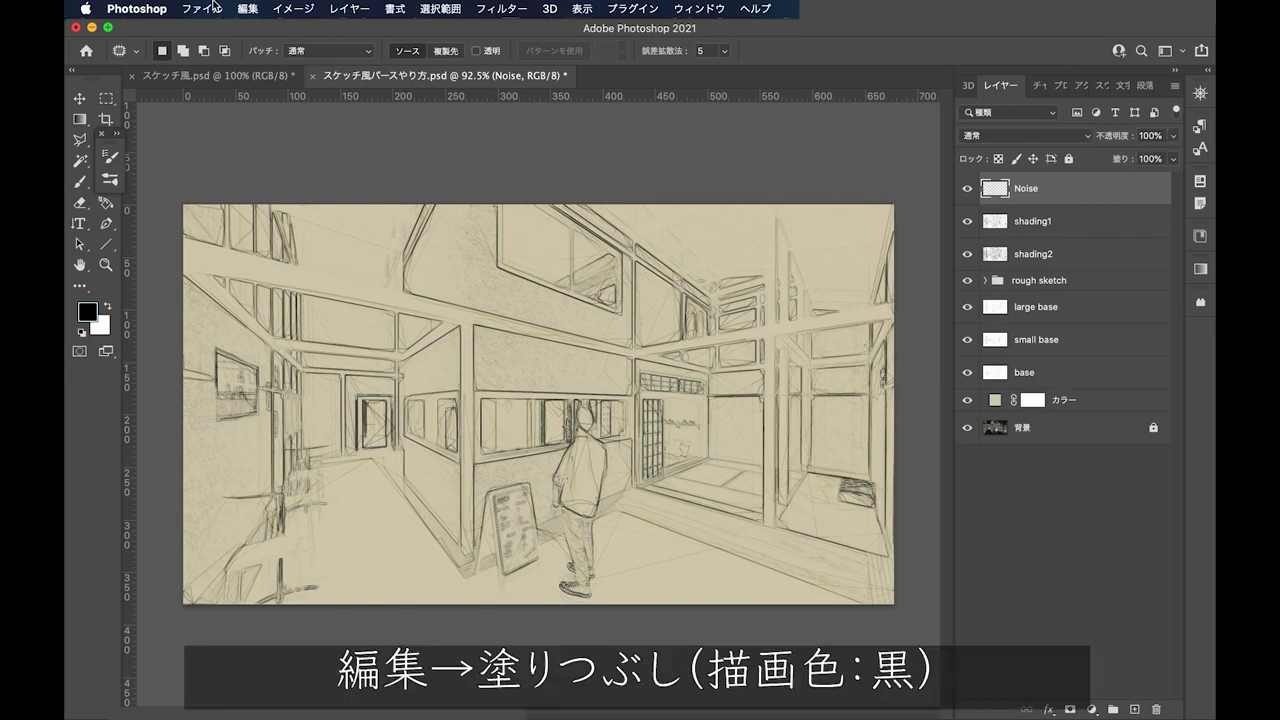
left_click(245, 8)
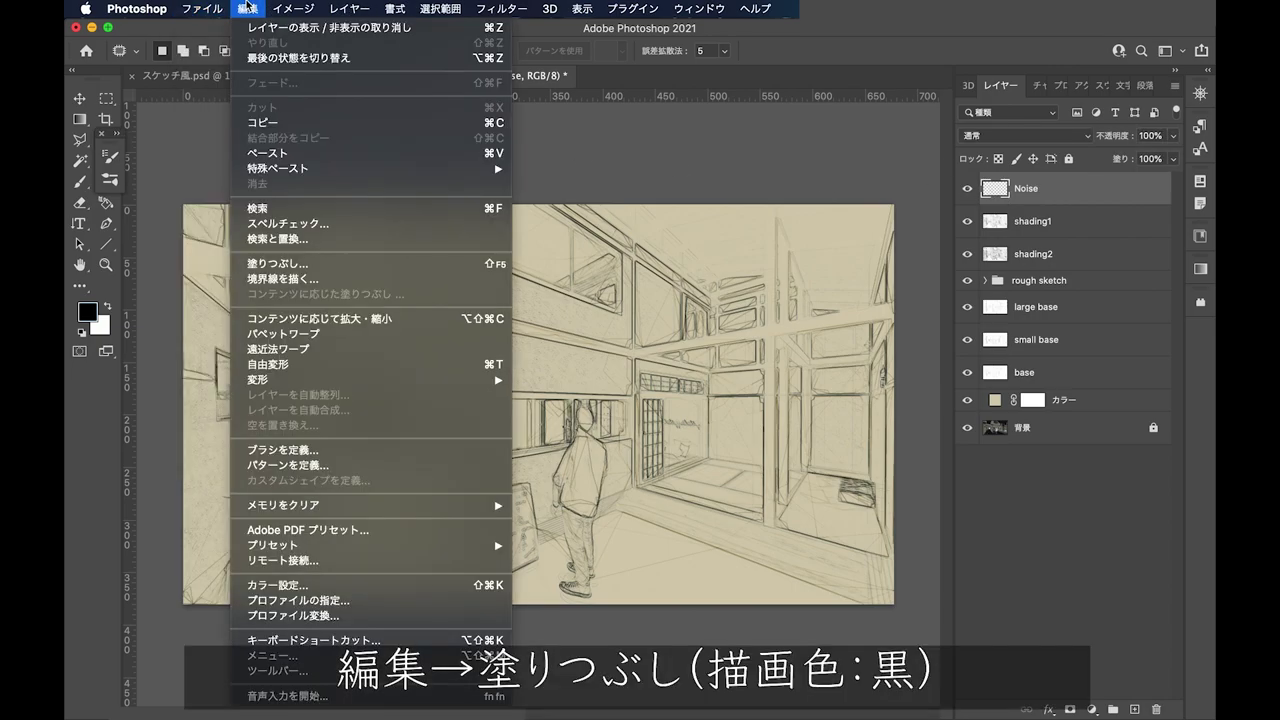
left_click(318, 263)
left_click(683, 277)
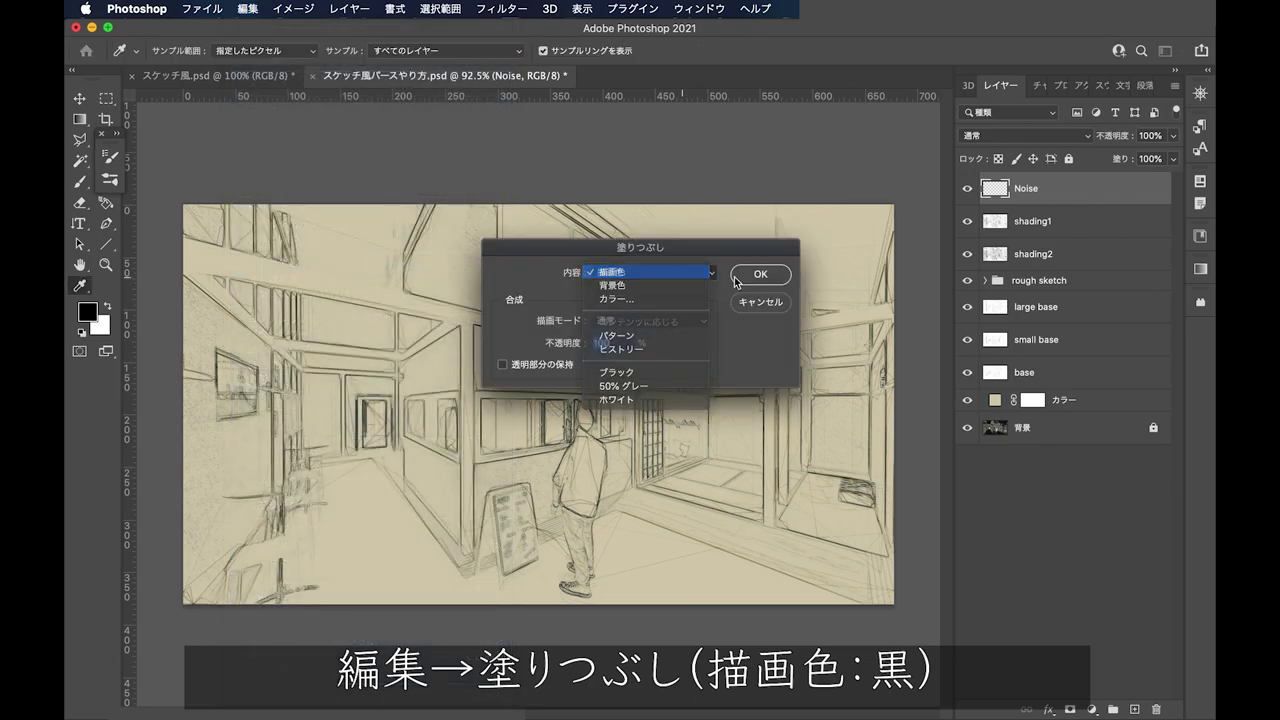
left_click(486, 273)
left_click(757, 275)
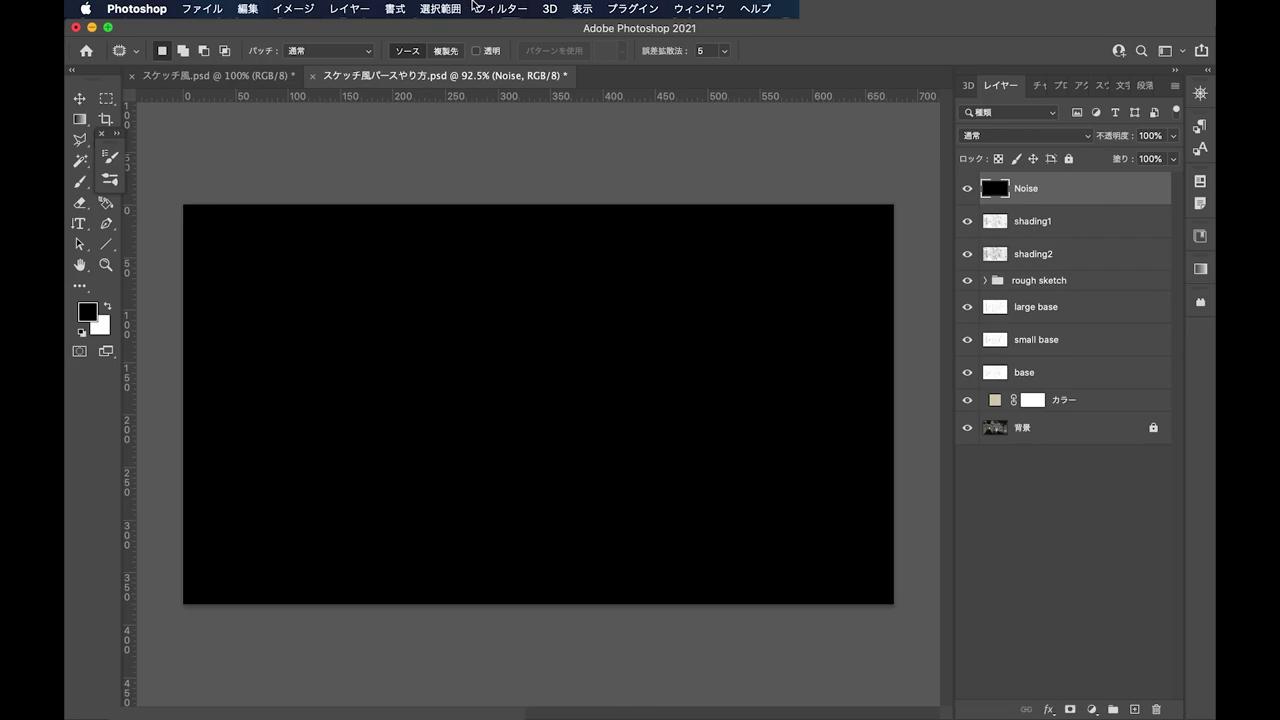
Add 20% monochromatic Gaussian noise and blend the layer in Screen mode
left_click(475, 6)
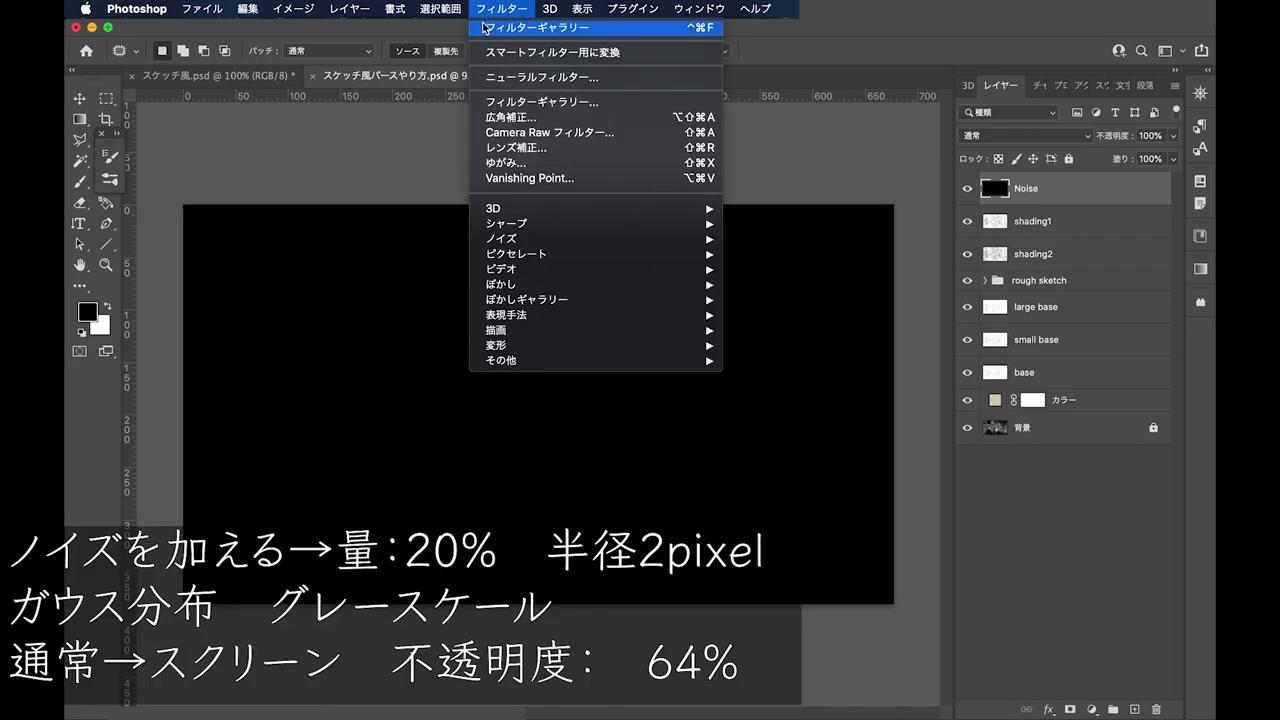
mouse_move(520, 239)
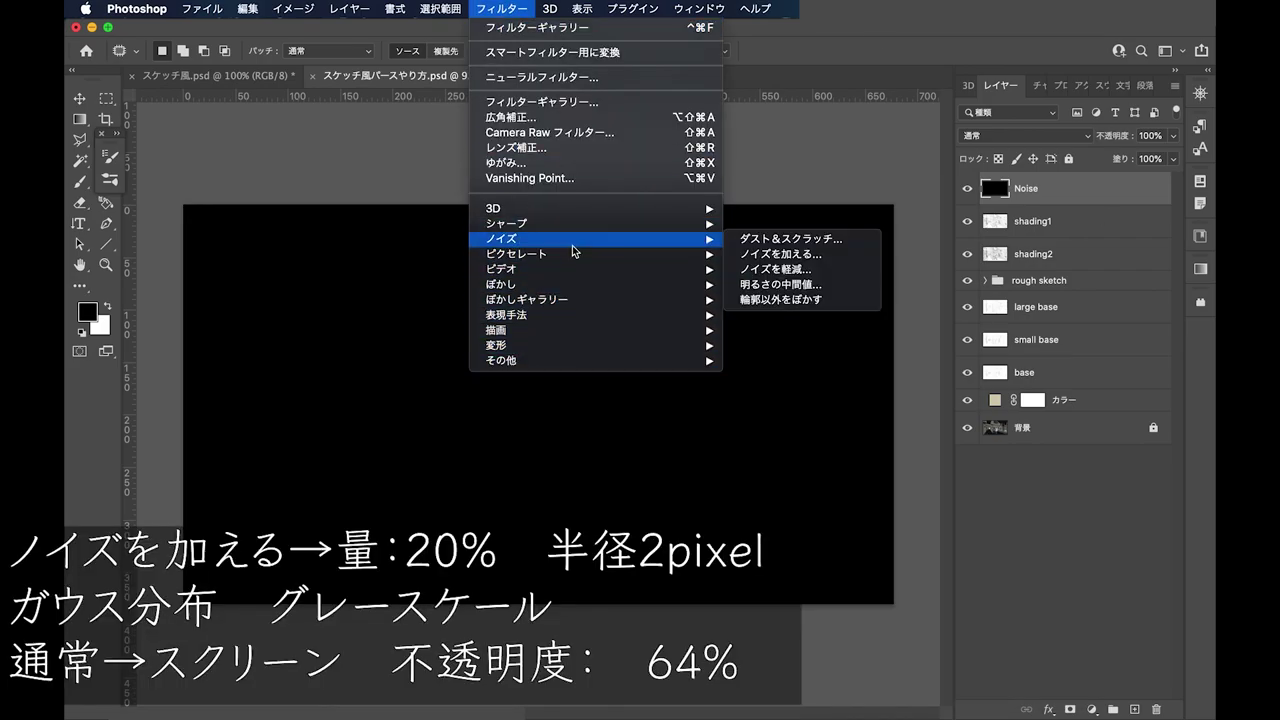
left_click(811, 253)
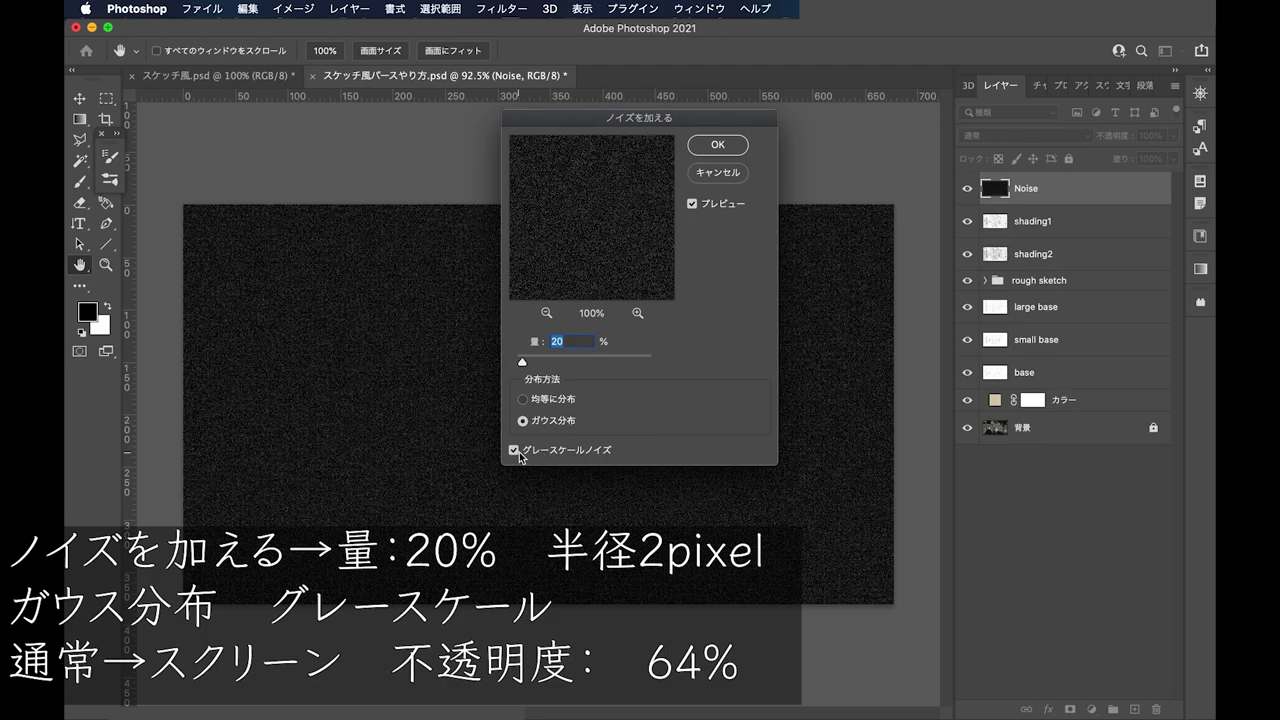
left_click(718, 145)
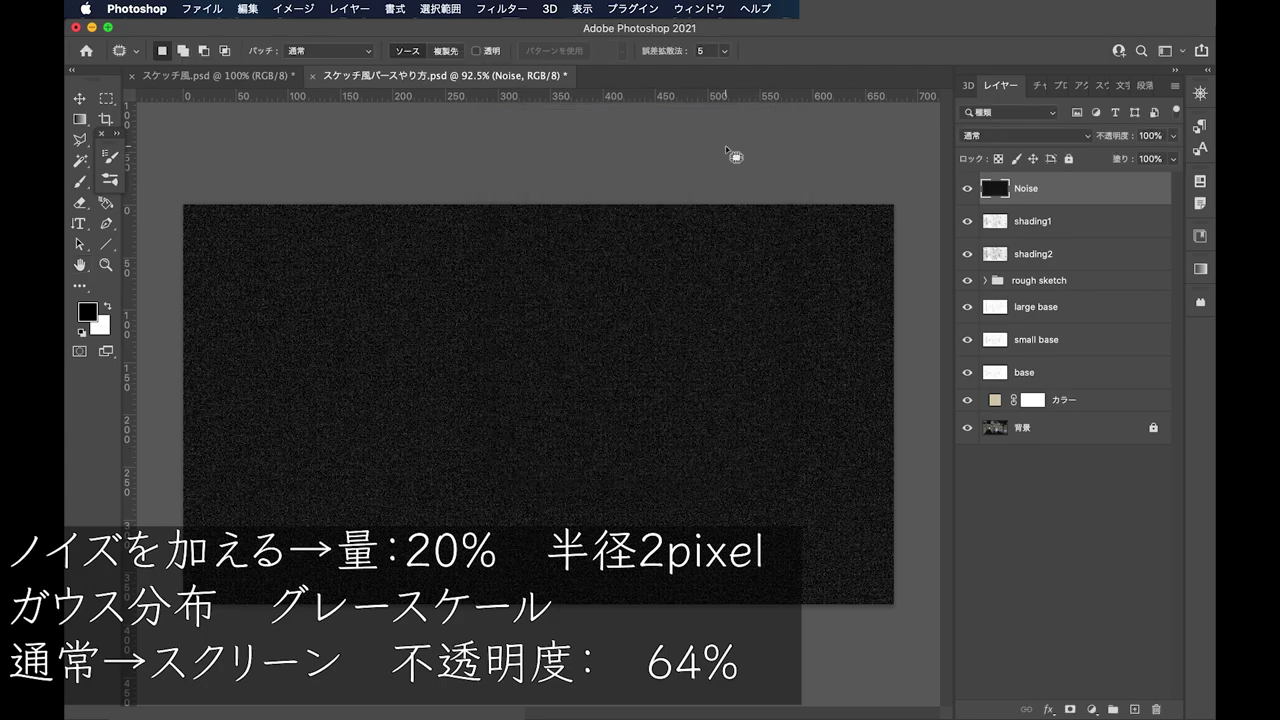
left_click(1023, 139)
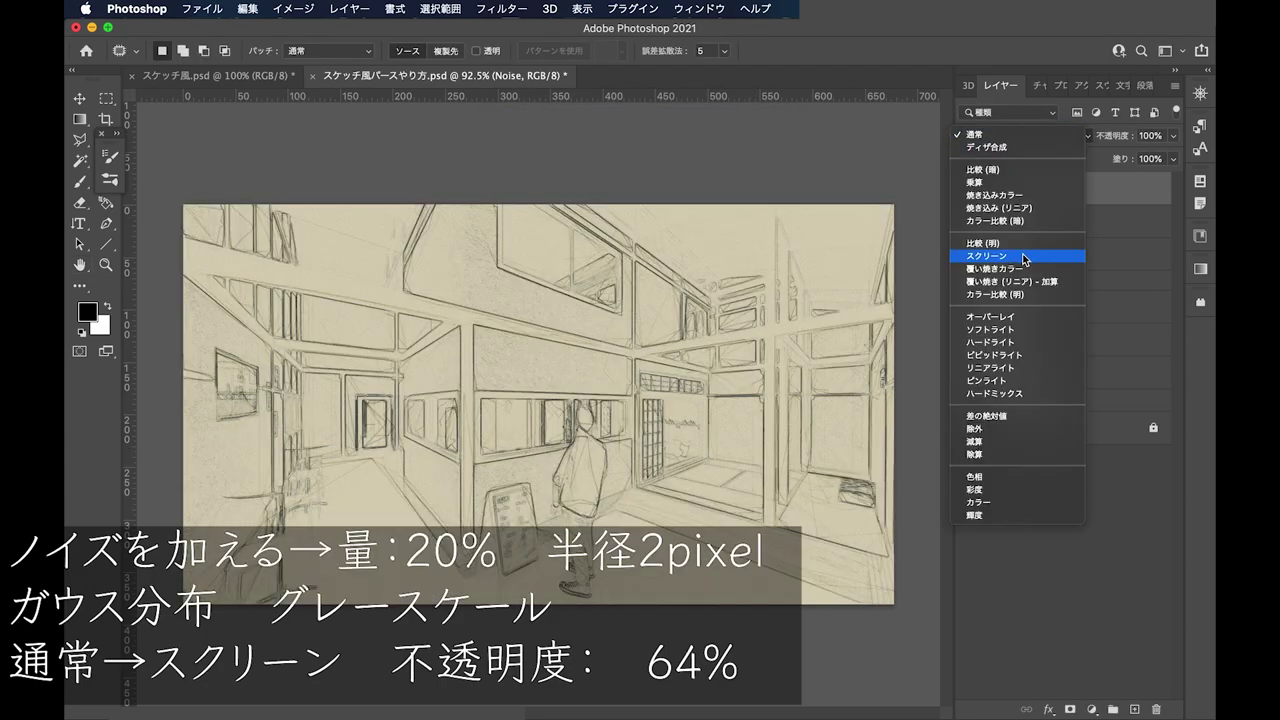
left_click(1025, 263)
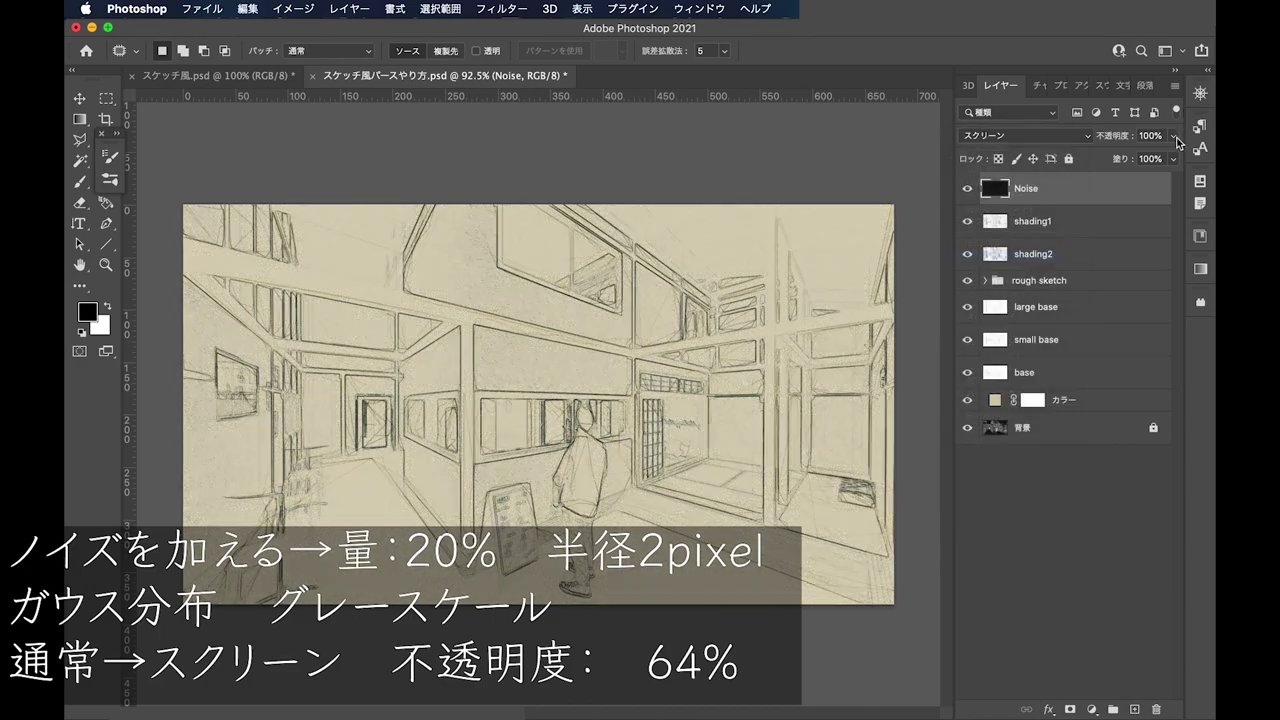
left_click(1151, 135)
Toggle to the original render alone and back to compare with the sketch
left_click(1013, 591)
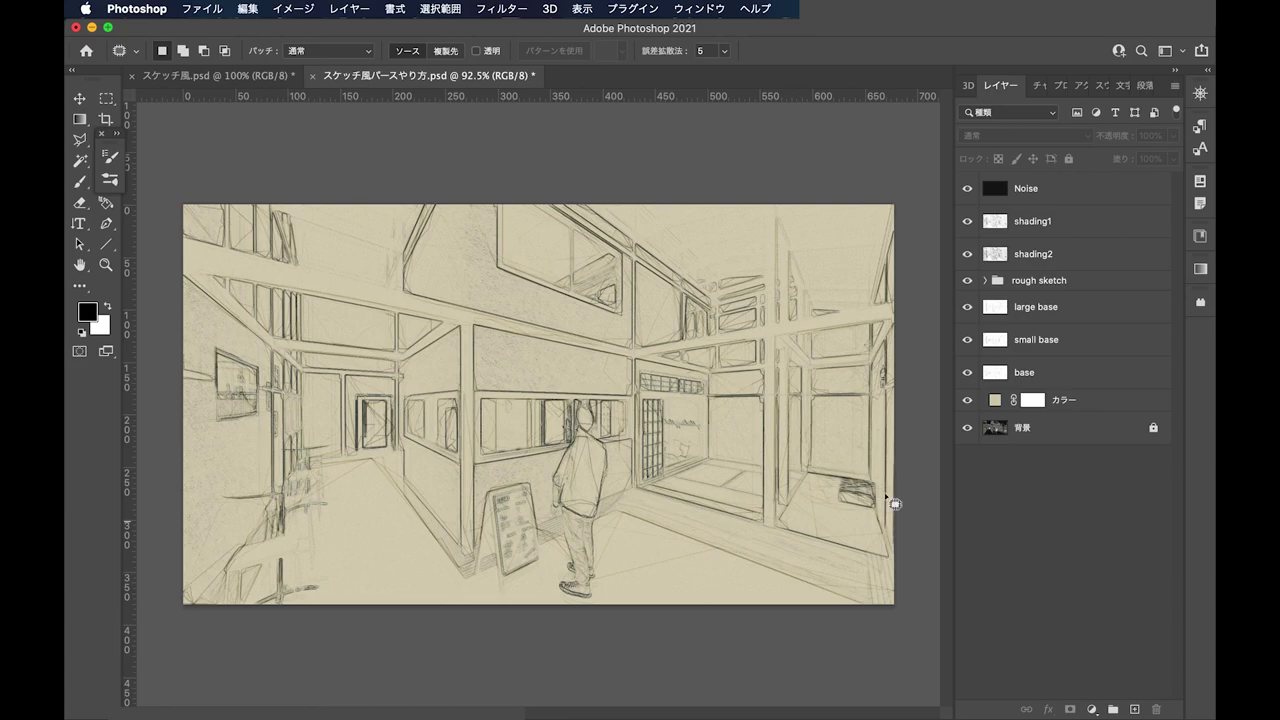
left_click(968, 427, "alt")
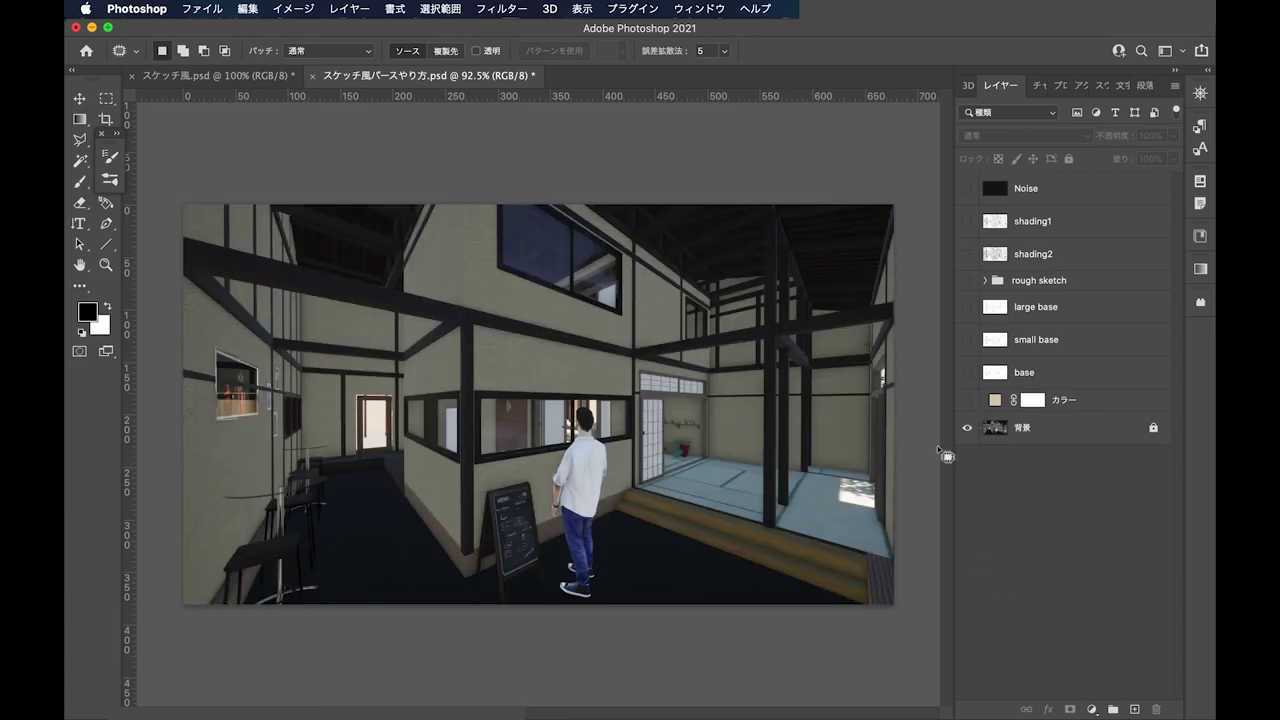
left_click(968, 430, "alt")
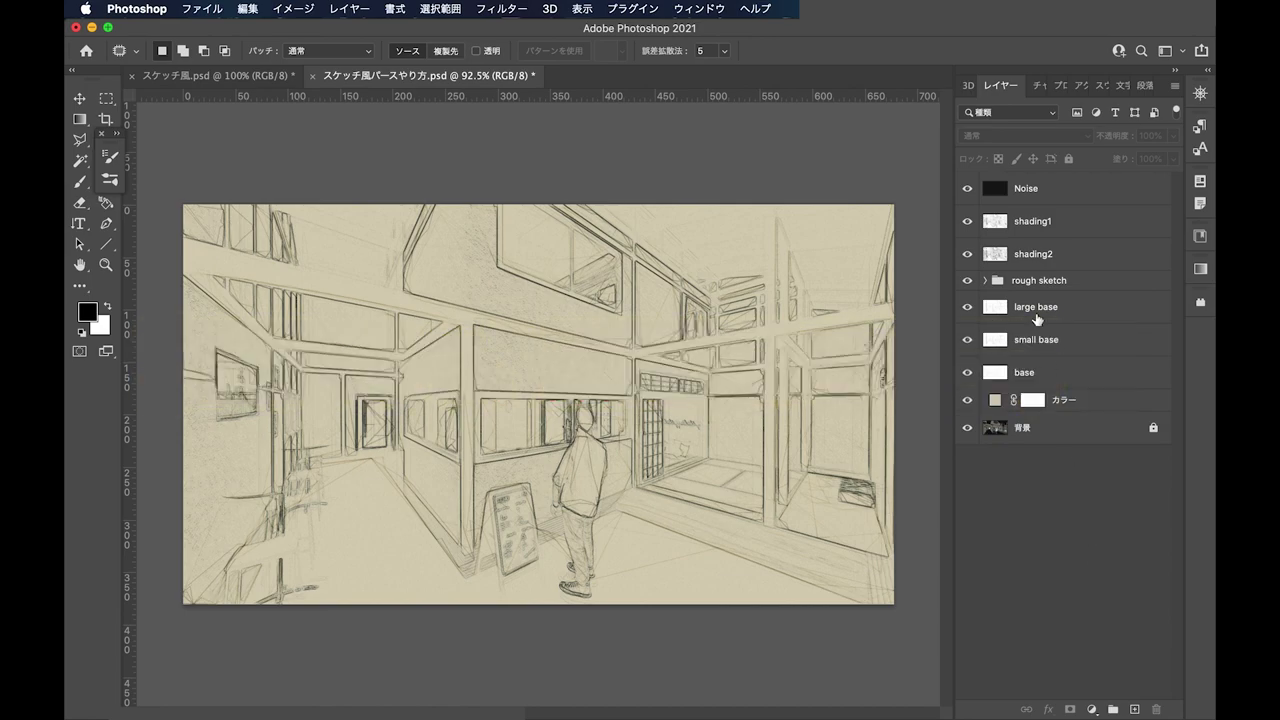
Add a Curves adjustment layer, トーンカーブ 1, above the sketch
key("v")
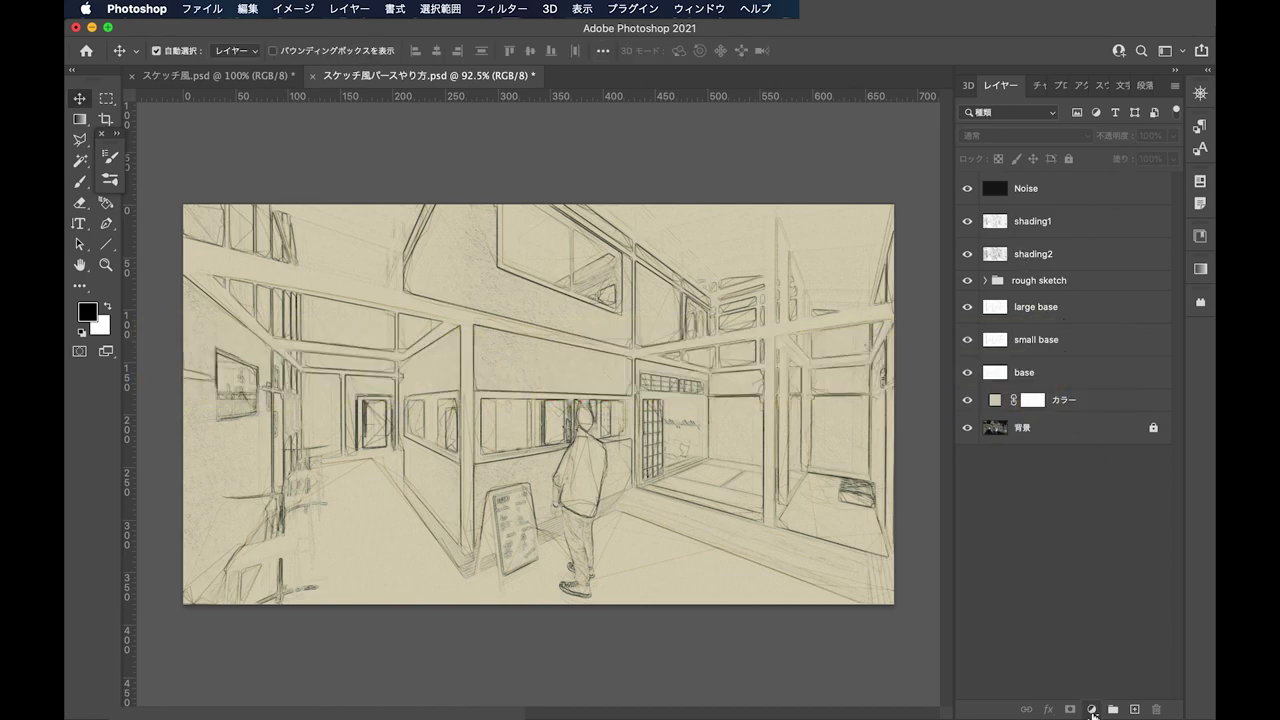
left_click(1093, 710)
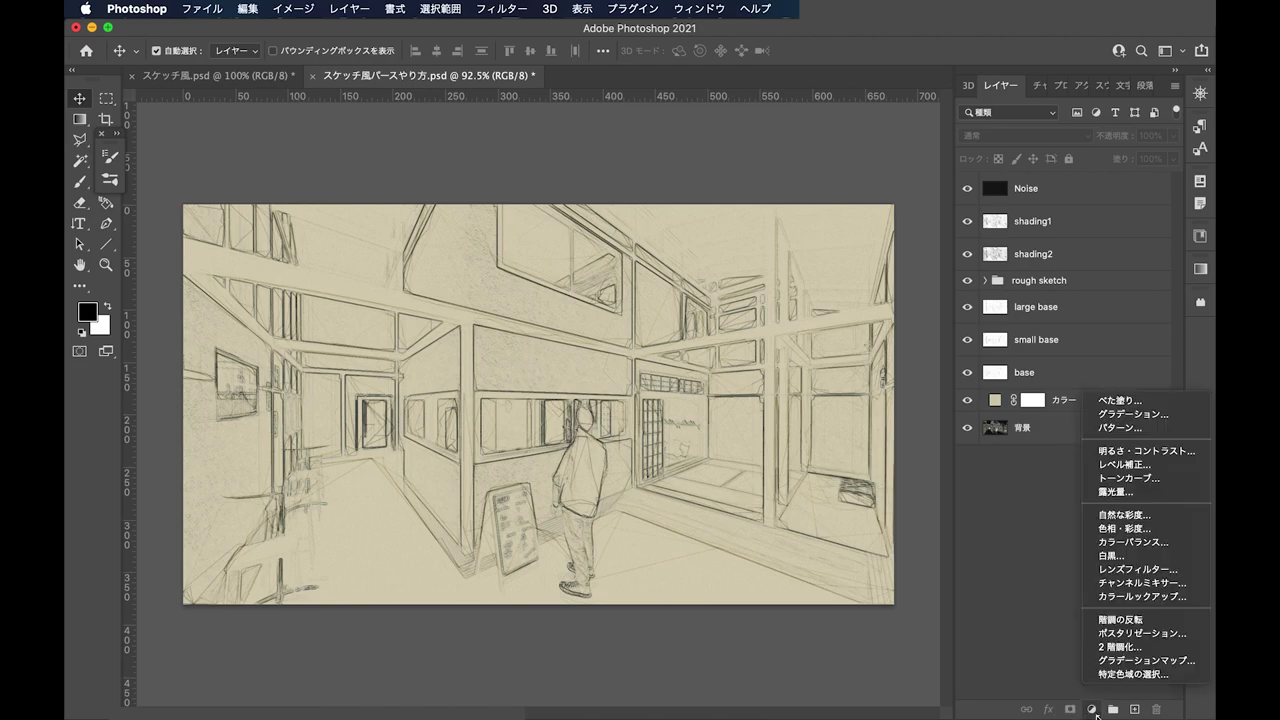
left_click(1185, 481)
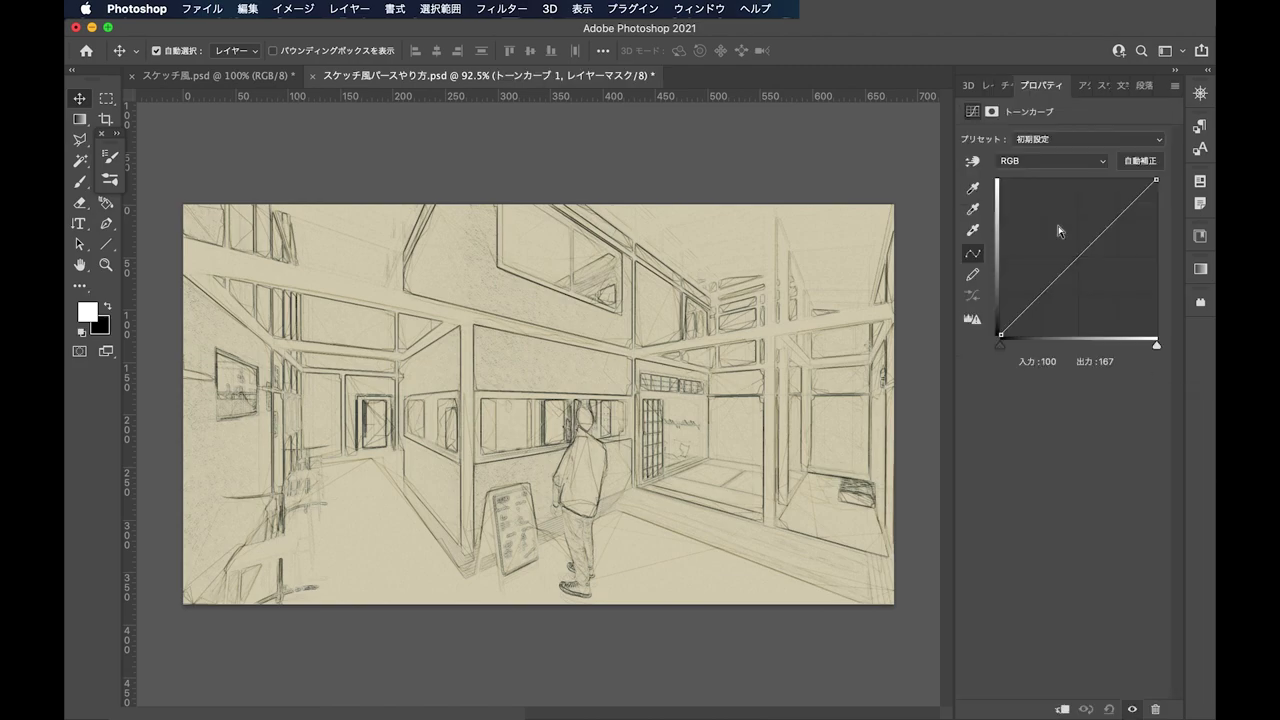
left_click(1076, 164)
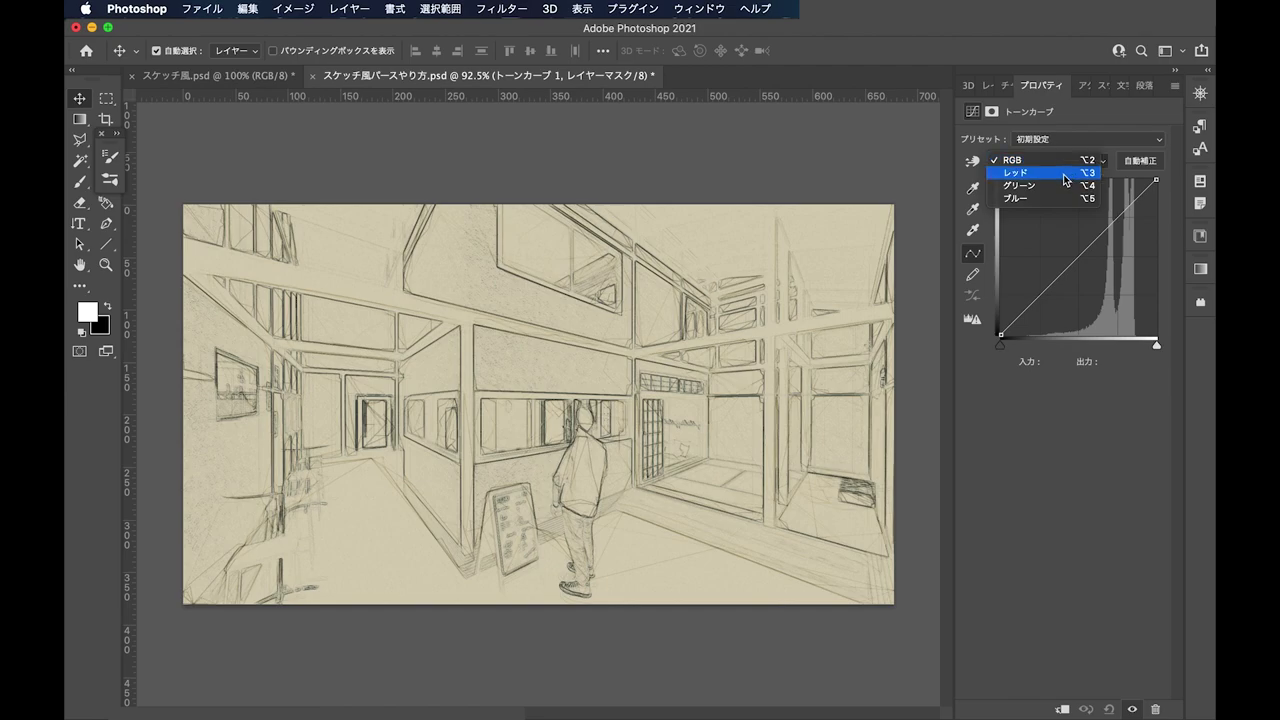
Raise a point on the Red channel curve to warm the image
left_click(1066, 173)
left_click(1060, 162)
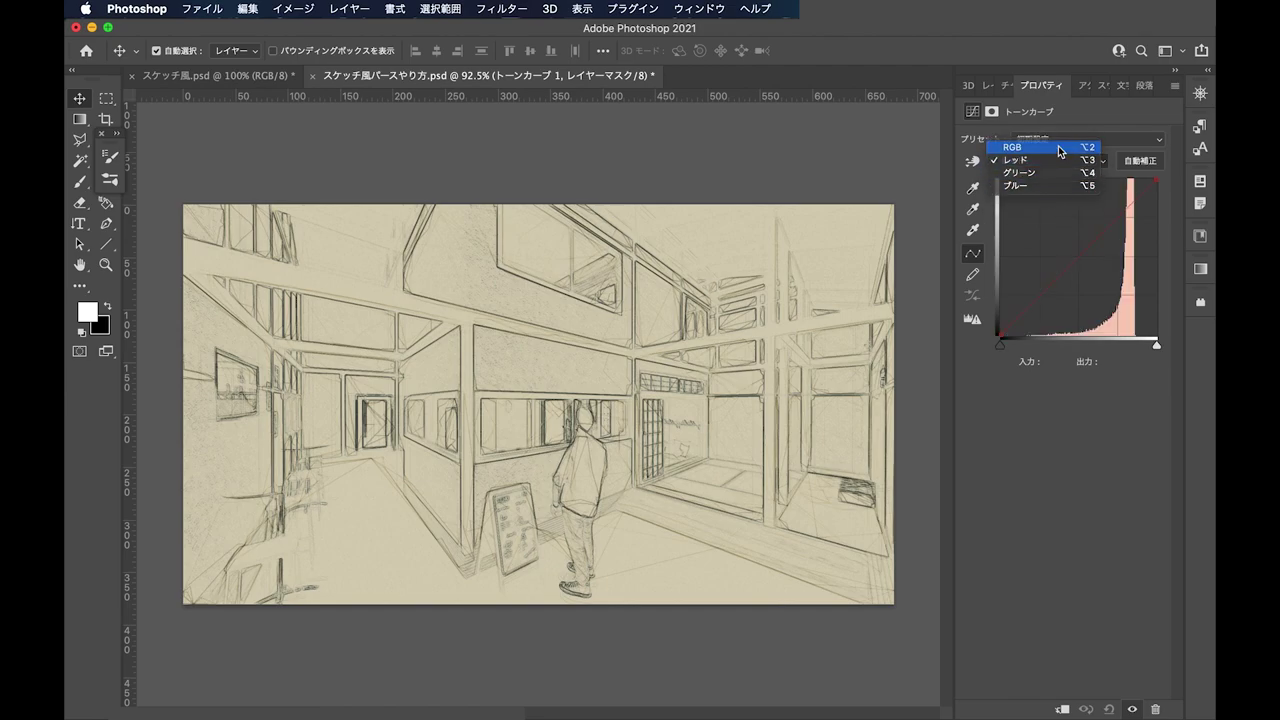
left_click(1062, 148)
left_click(1050, 161)
left_click(1050, 172)
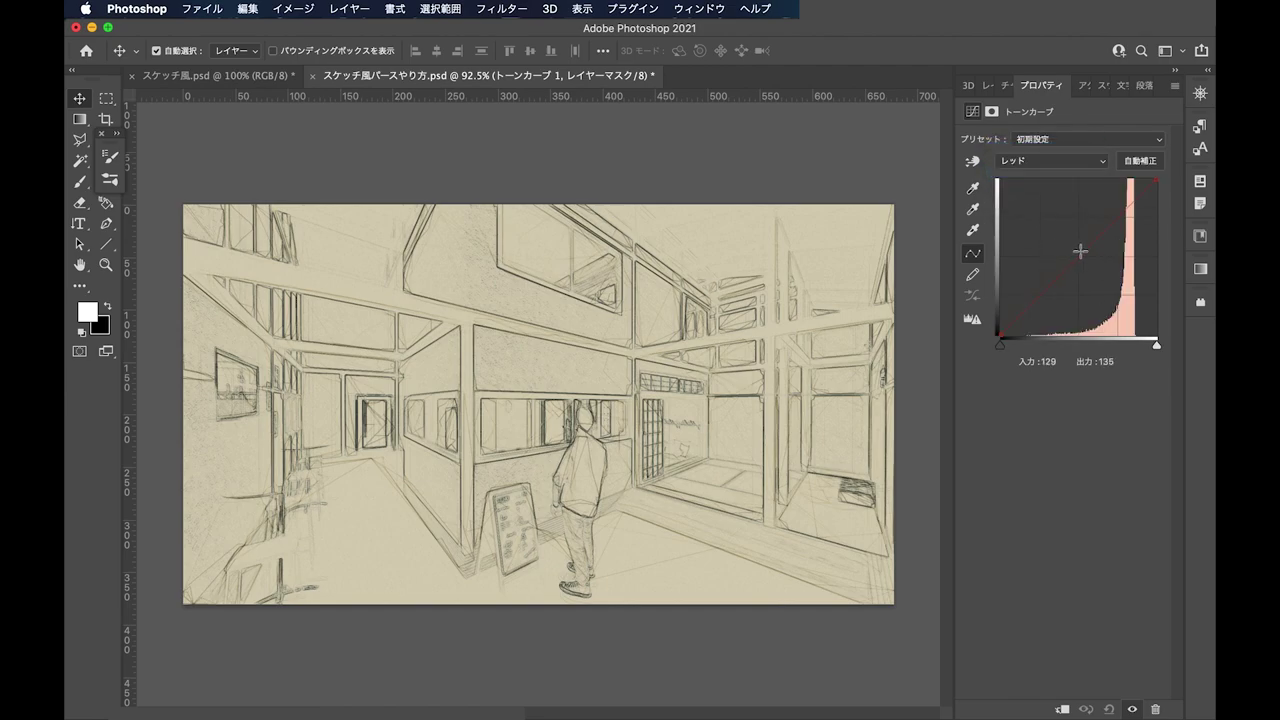
left_click_drag(1080, 251, 1082, 314)
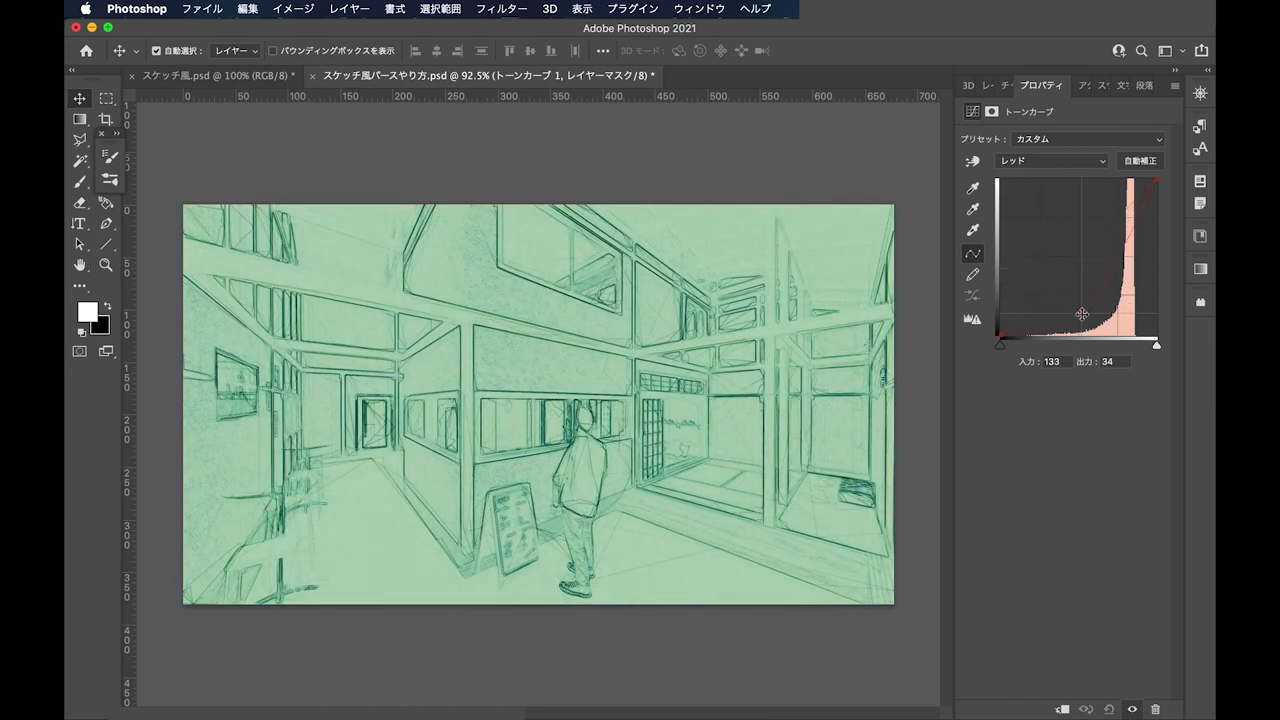
mouse_move(1082, 314)
left_mouse_down()
mouse_move(1073, 227)
mouse_move(1071, 271)
mouse_move(1084, 242)
left_mouse_up()
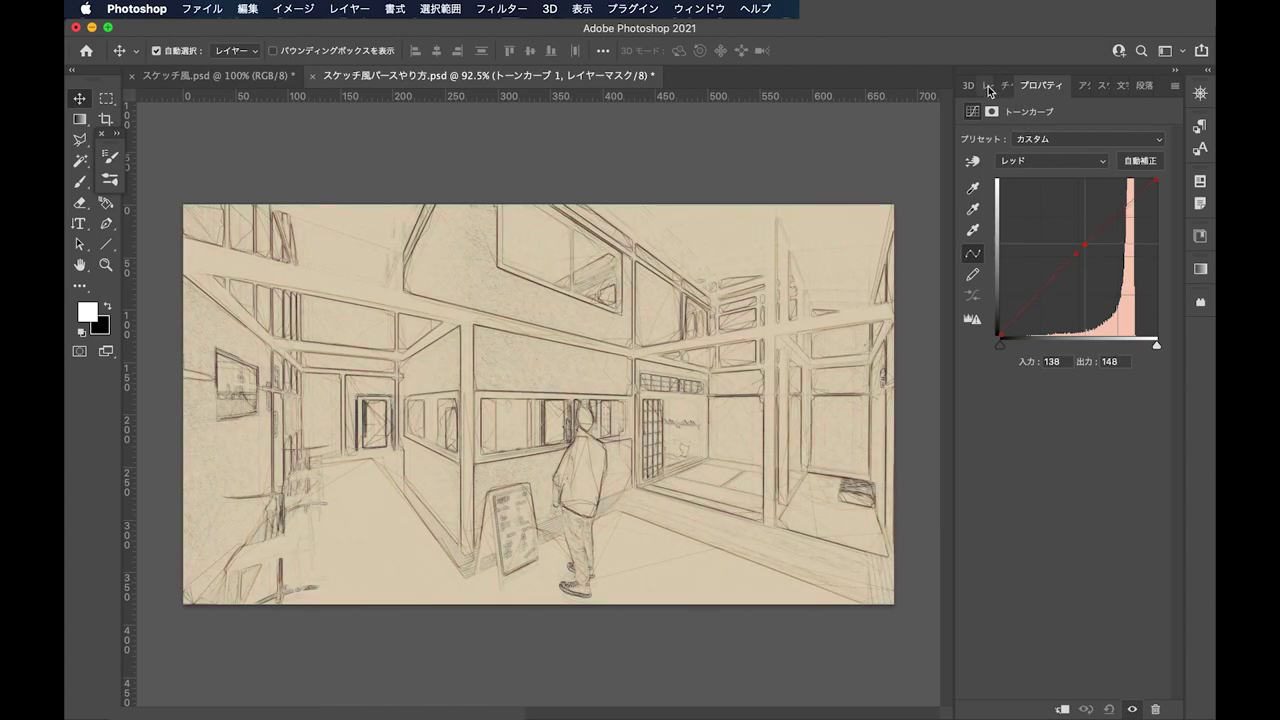
Nudge the Green curve midpoint and lift two points on the Blue curve
left_click(1030, 162)
left_click(1030, 180)
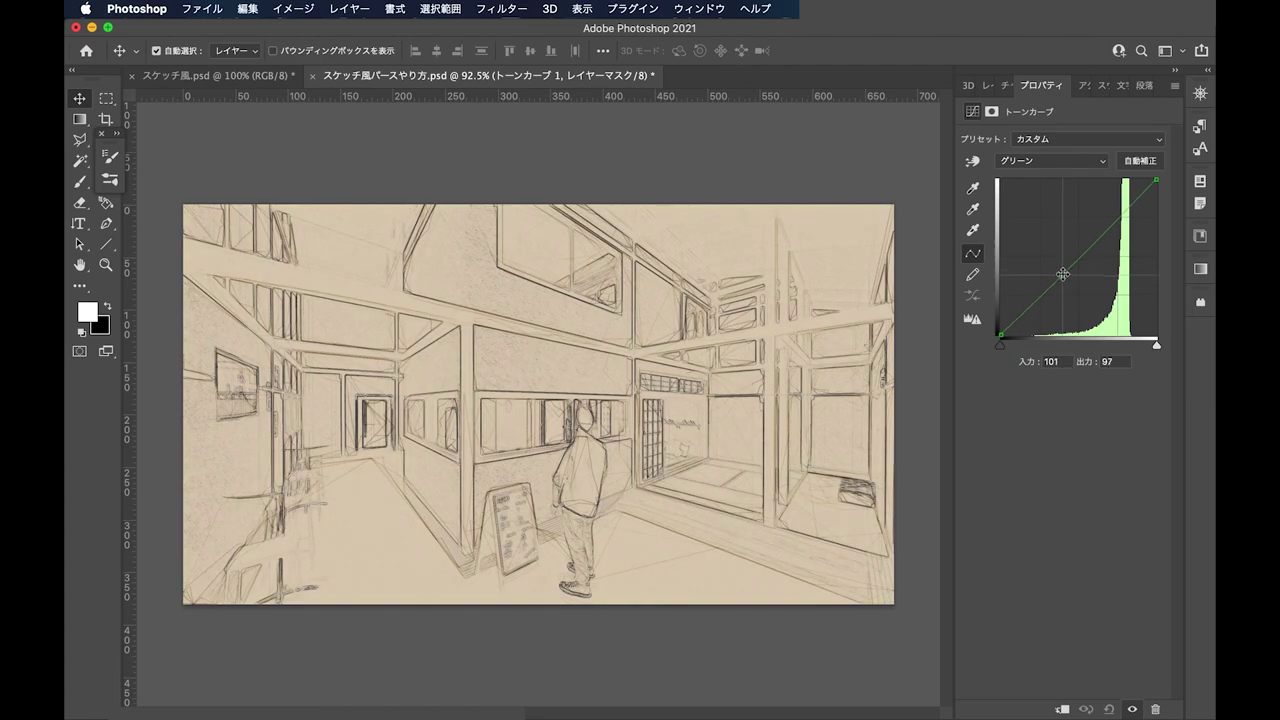
left_click_drag(1063, 274, 1062, 272)
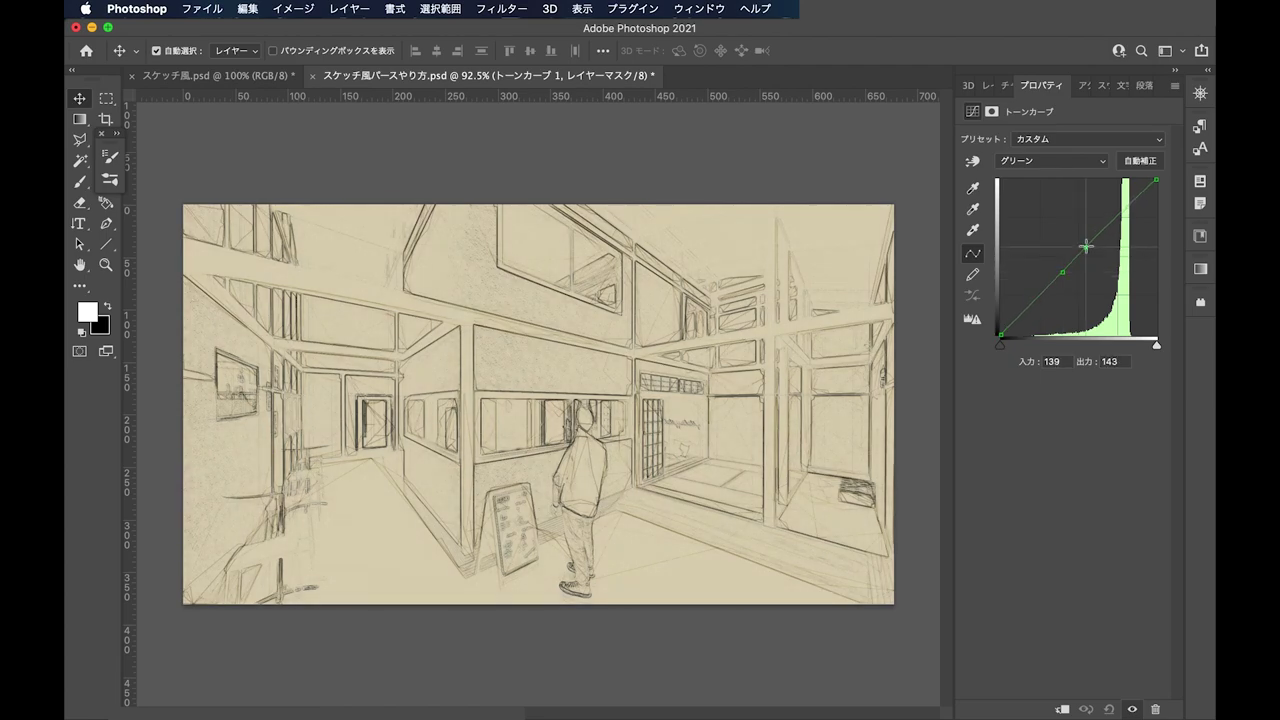
left_click(1084, 162)
left_click(1084, 176)
left_click(1067, 275)
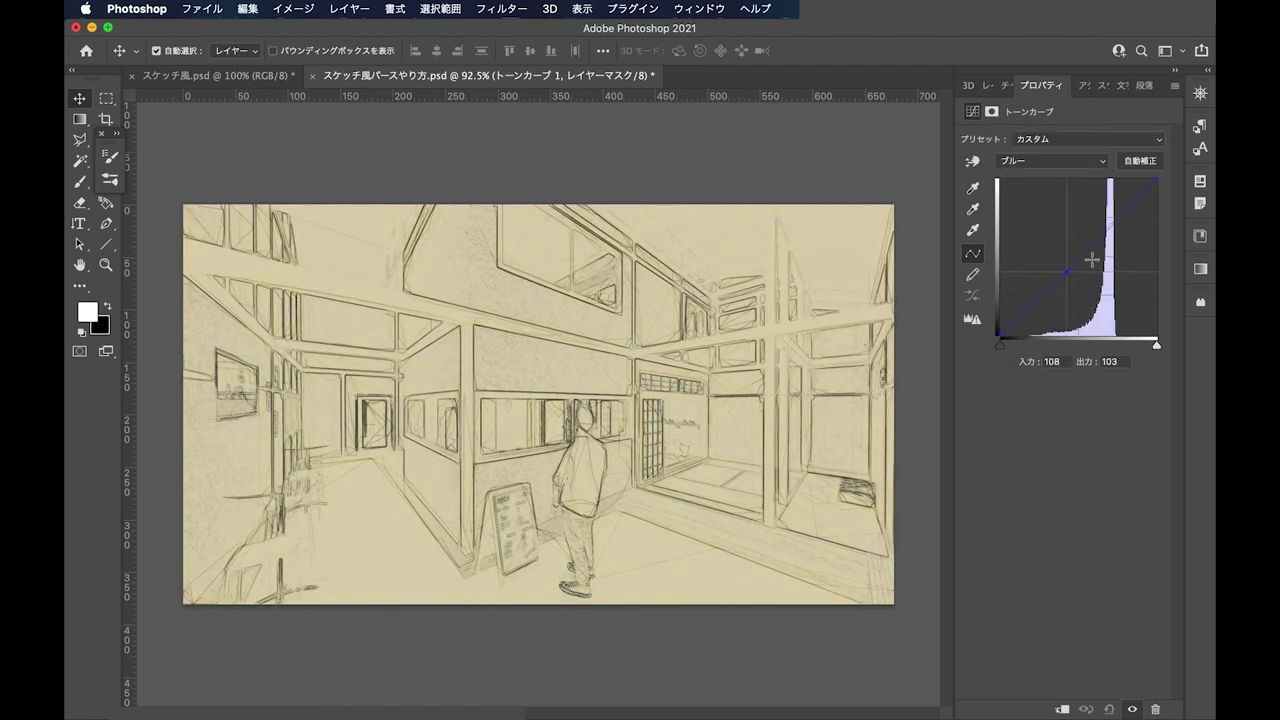
left_click_drag(1088, 256, 1089, 244)
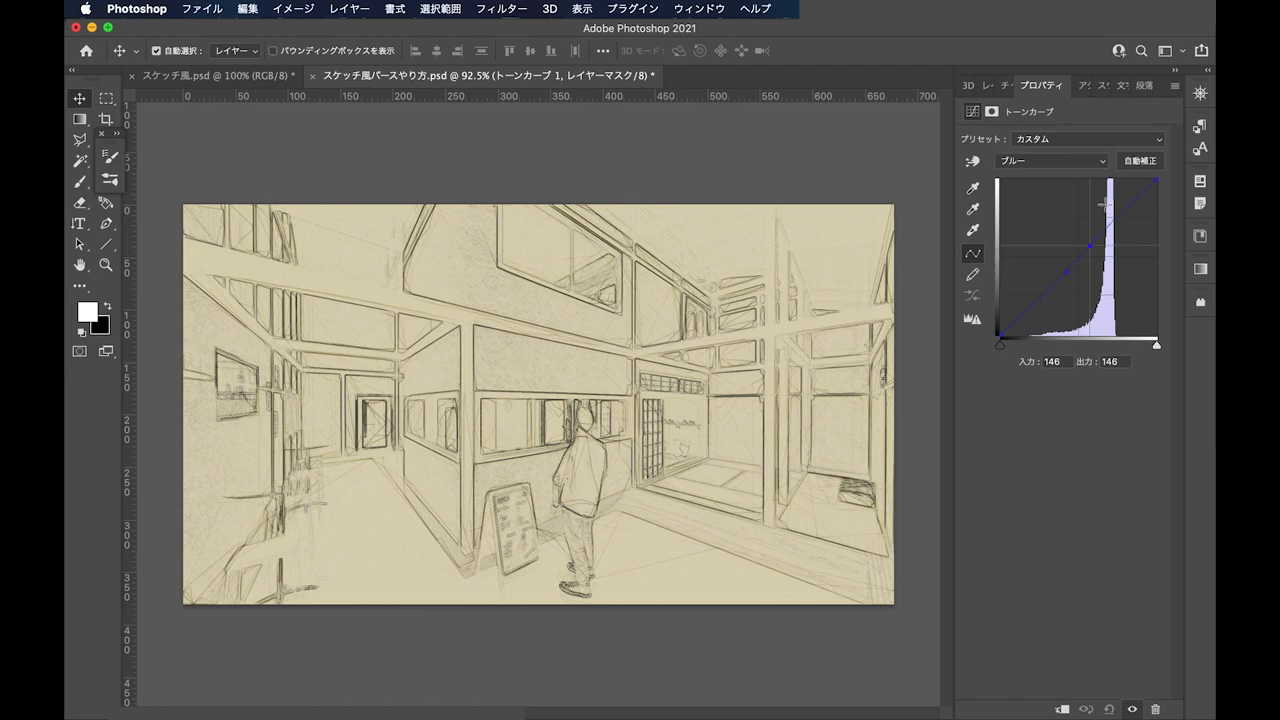
left_click(984, 86)
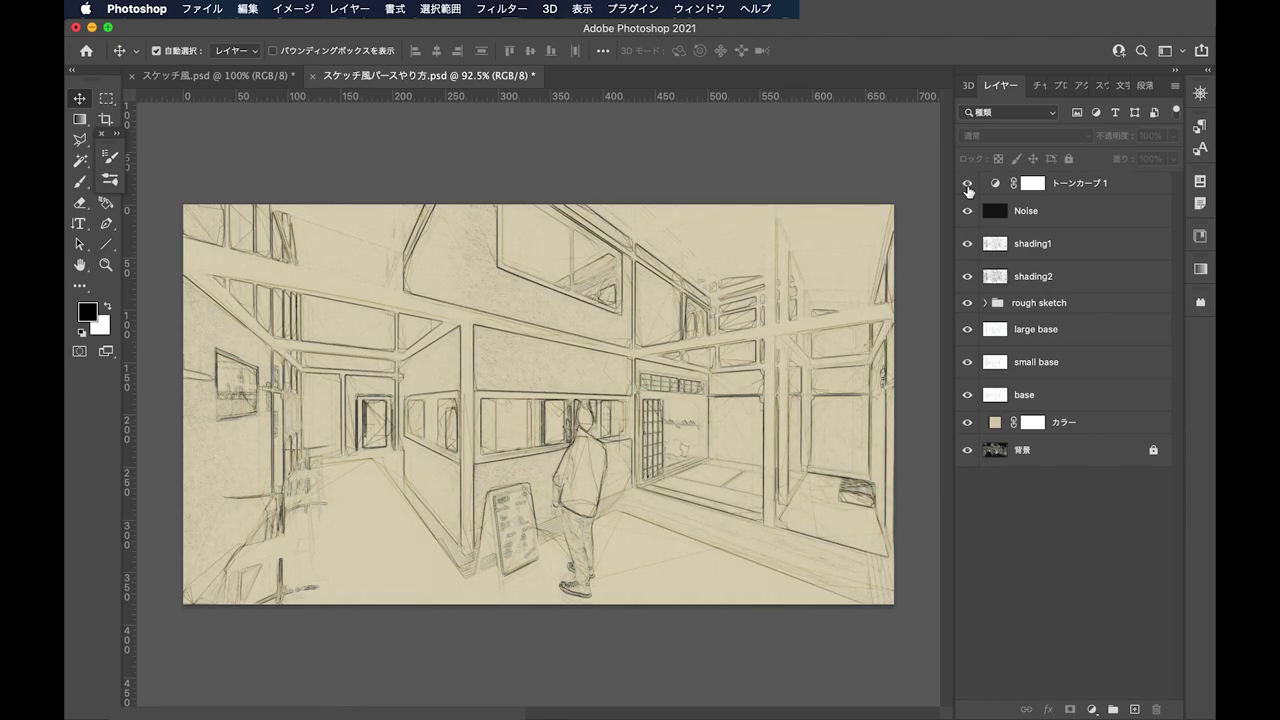
Create レンズフィルター 1 with Cooling Filter (80) at 5% density, after briefly trying Red
left_click(1092, 709)
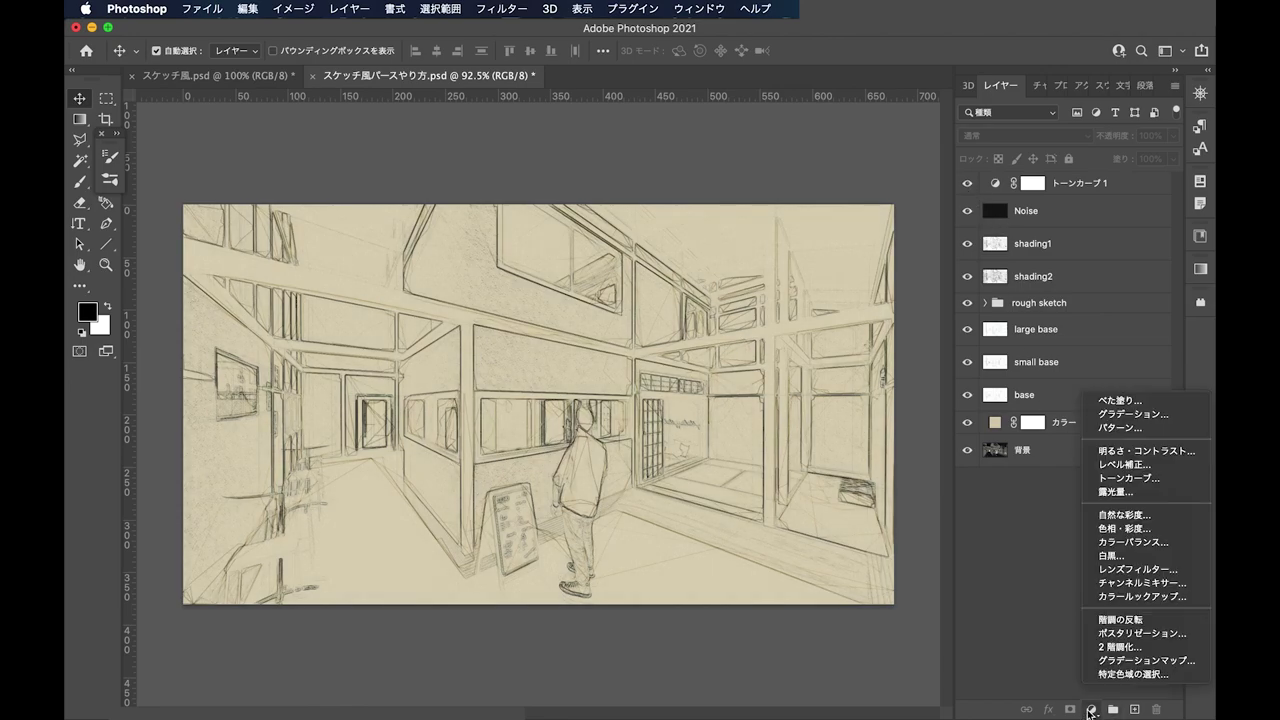
left_click(1168, 568)
left_click(1129, 138)
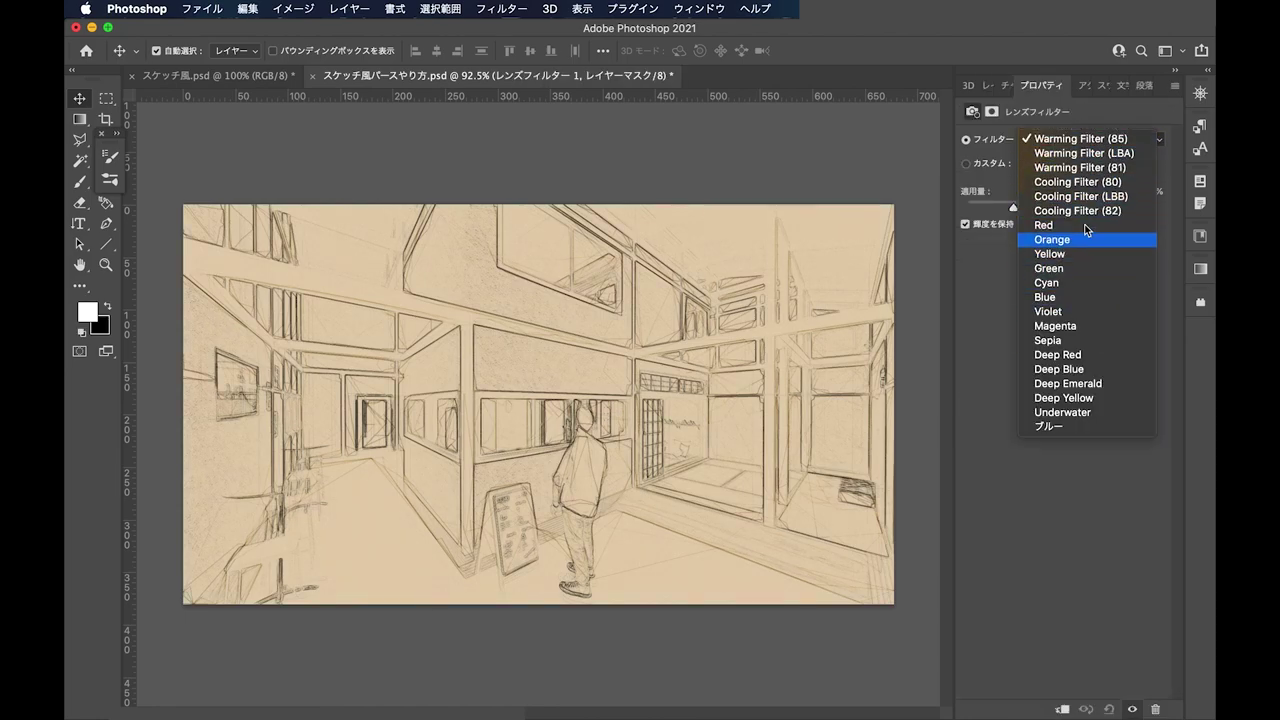
left_click(1066, 226)
left_click(1111, 146)
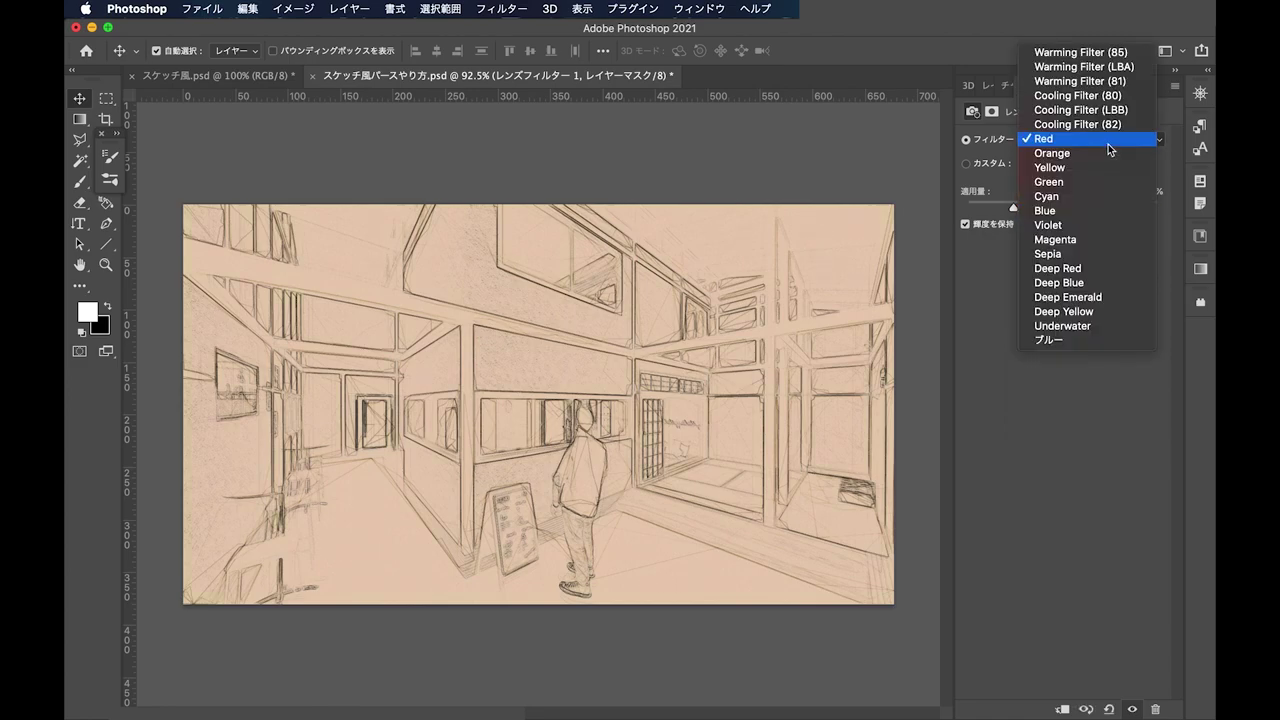
left_click(1070, 98)
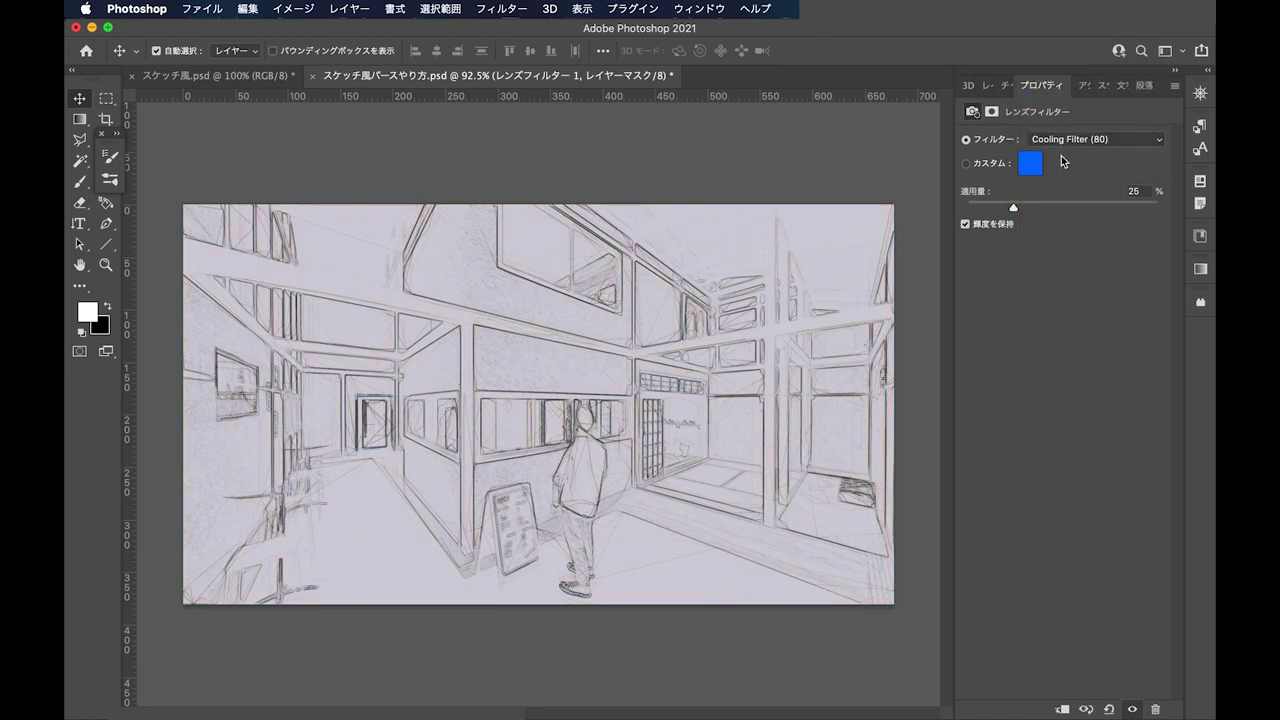
left_click(1138, 190)
type("5")
left_click(990, 86)
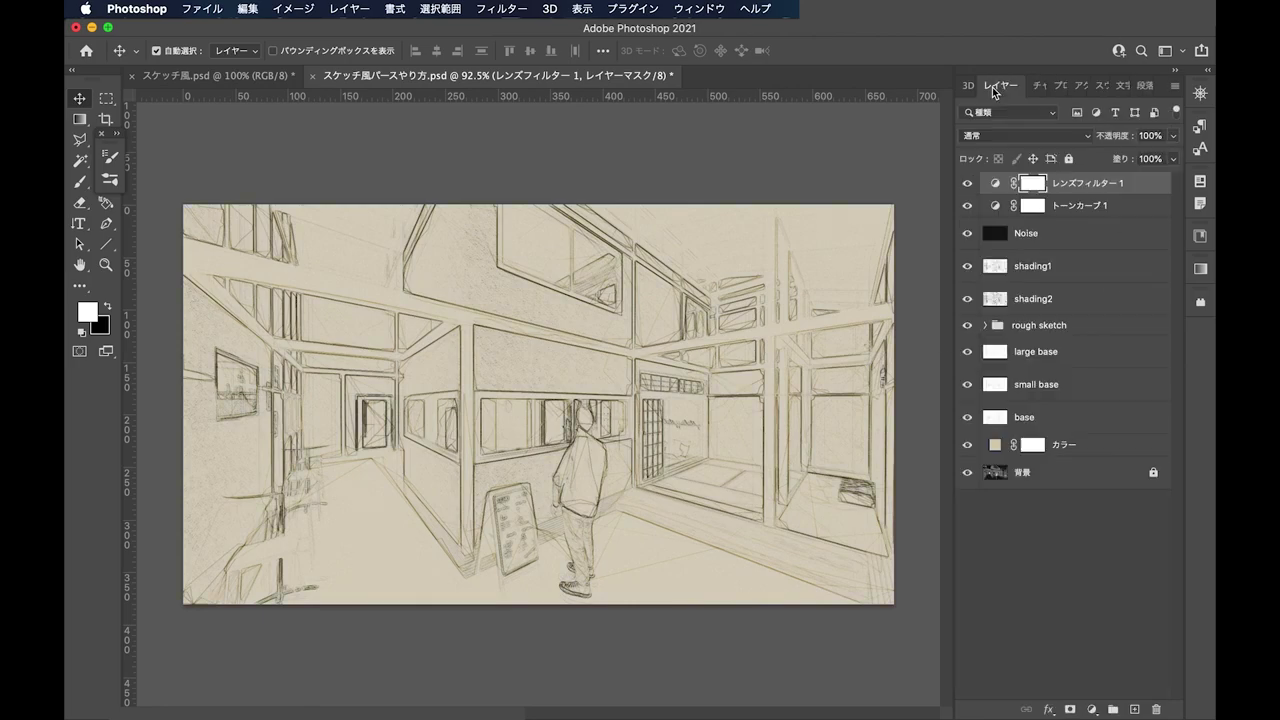
left_click(1034, 578)
left_click(1092, 709)
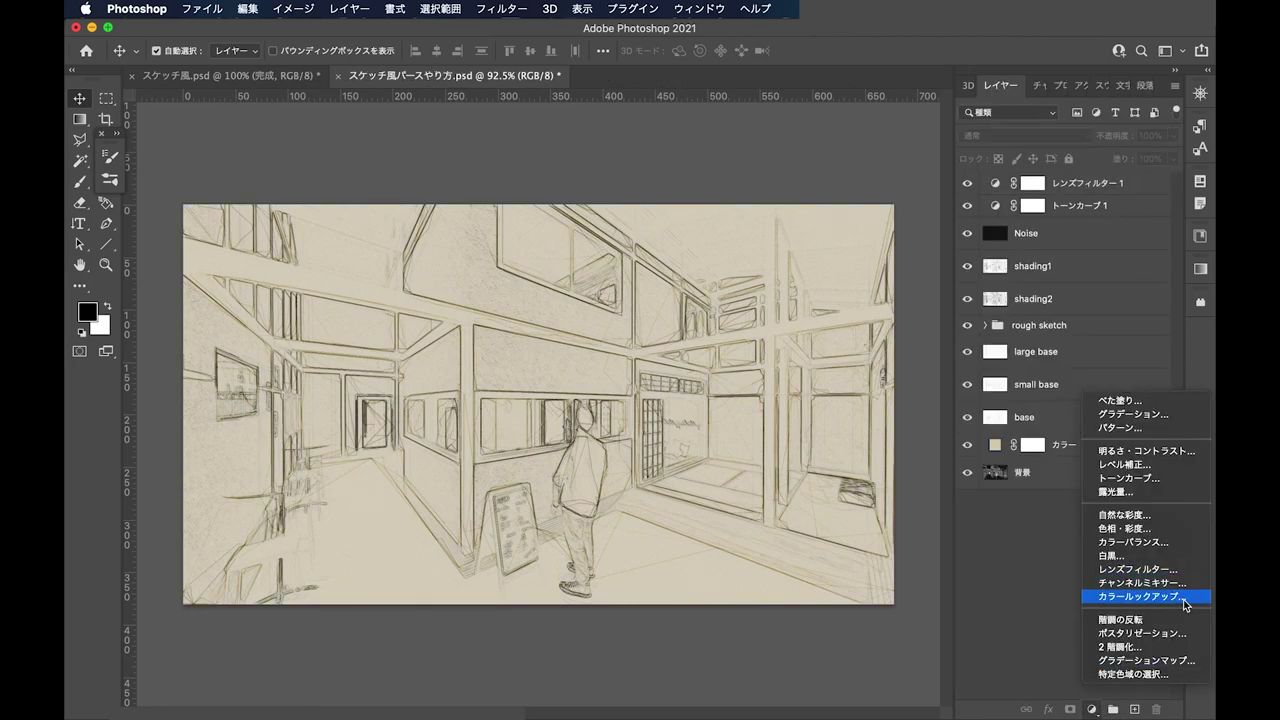
Add a Gradient Map layer blended in Soft Light at 18% opacity
left_click(1160, 660)
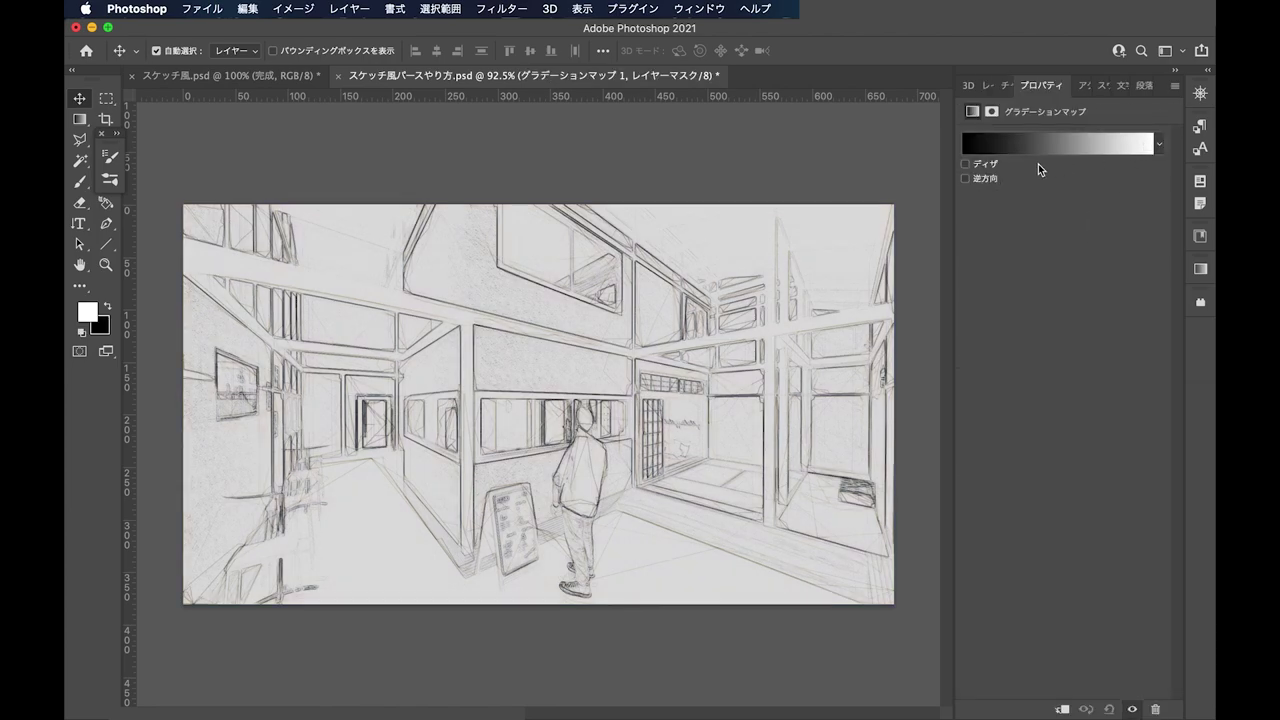
left_click(996, 86)
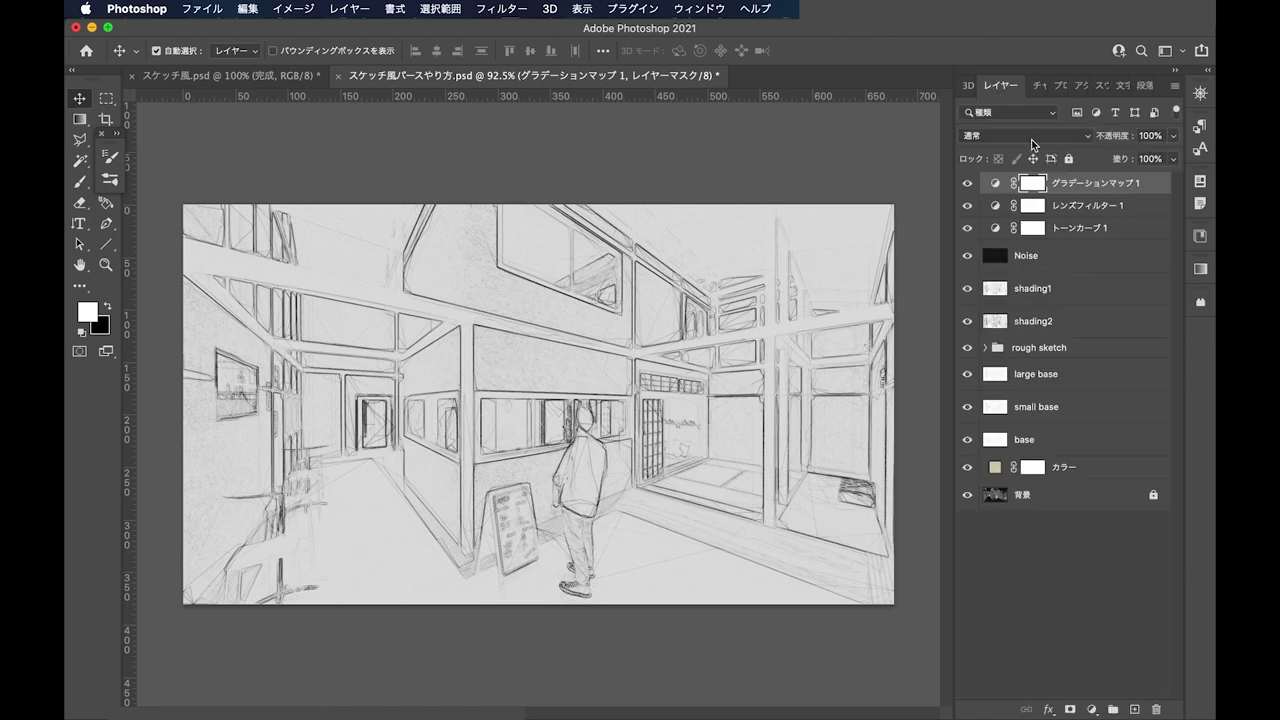
left_click(1060, 143)
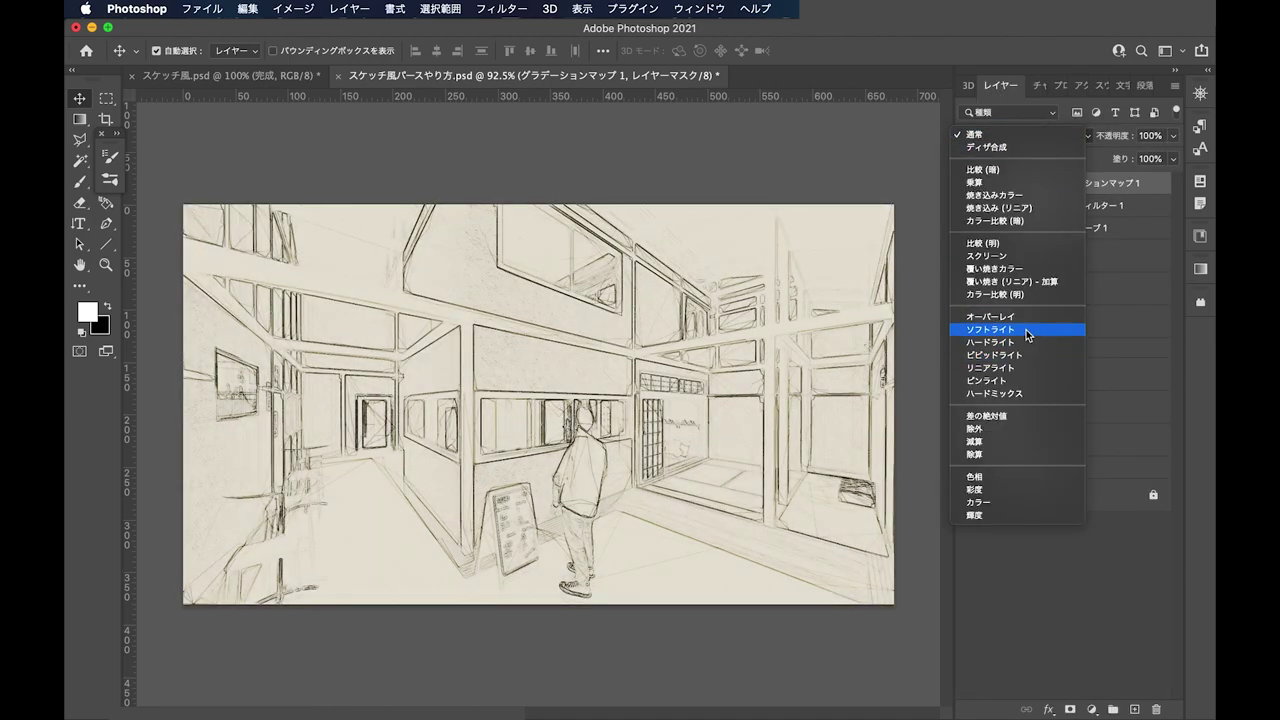
left_click(1028, 331)
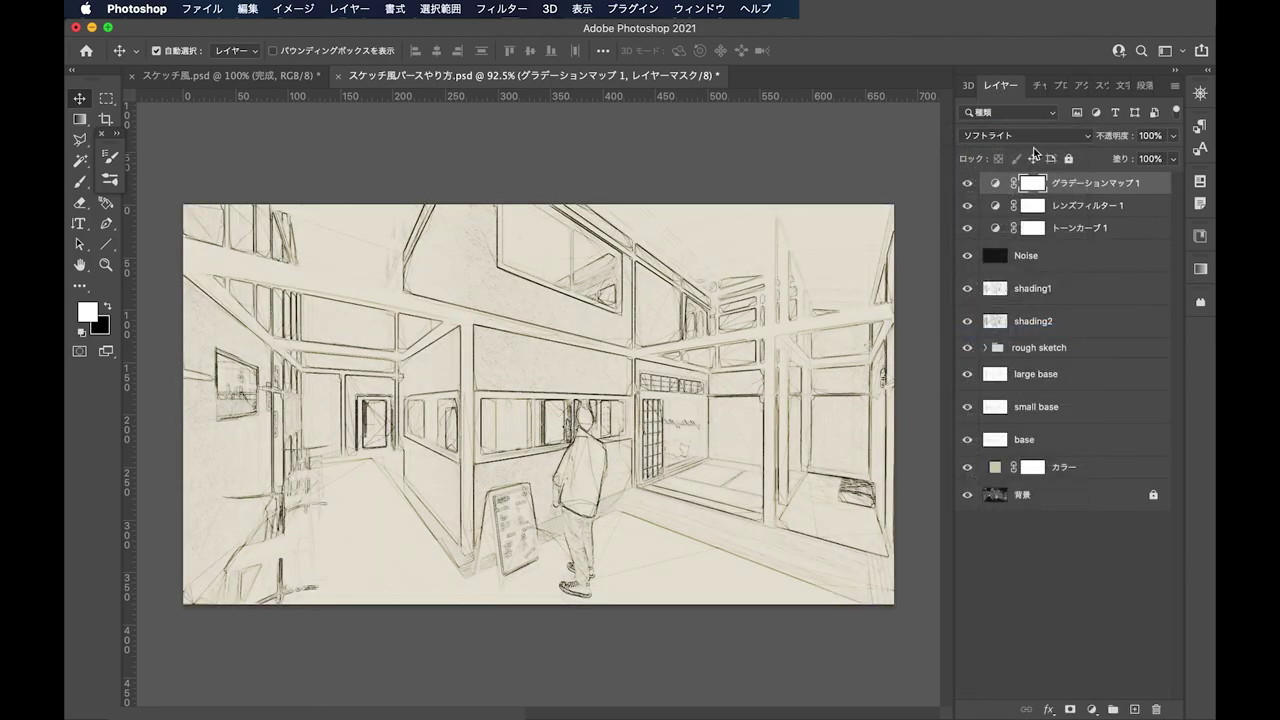
left_click(1151, 136)
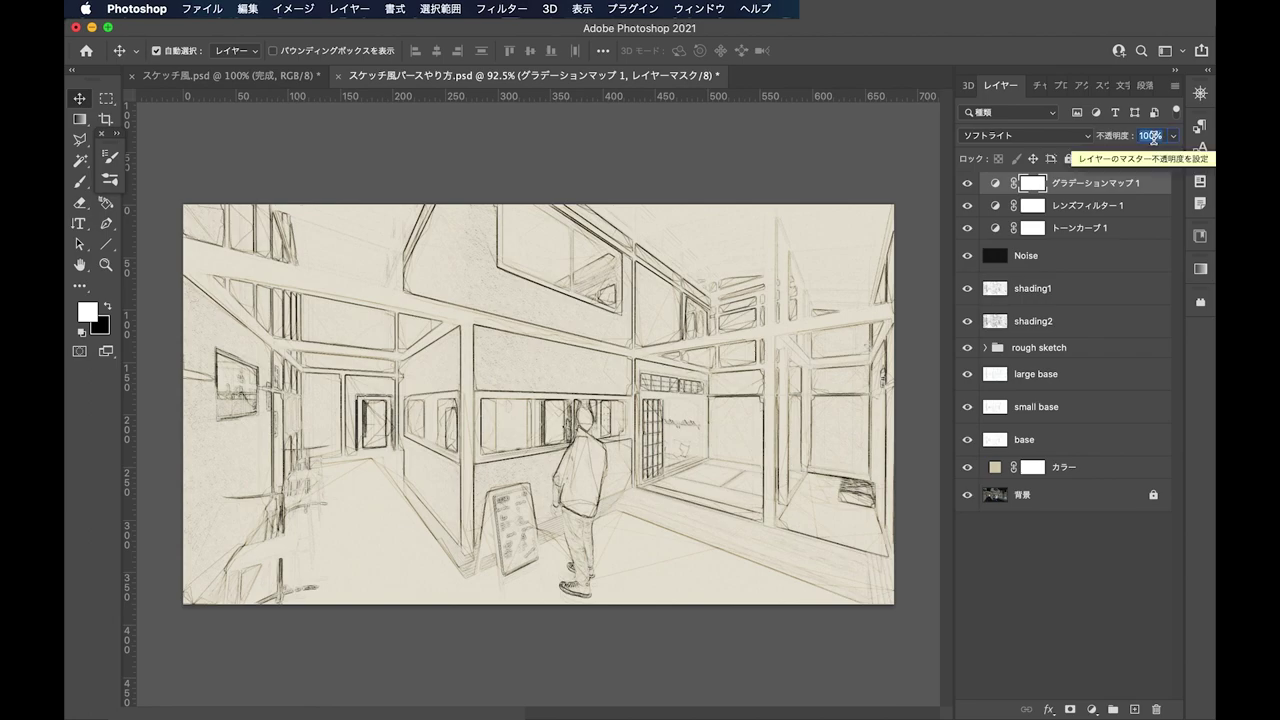
type("18")
Select the gradient map, tone curve layer and its mask, then deselect all layers
left_click(1112, 560)
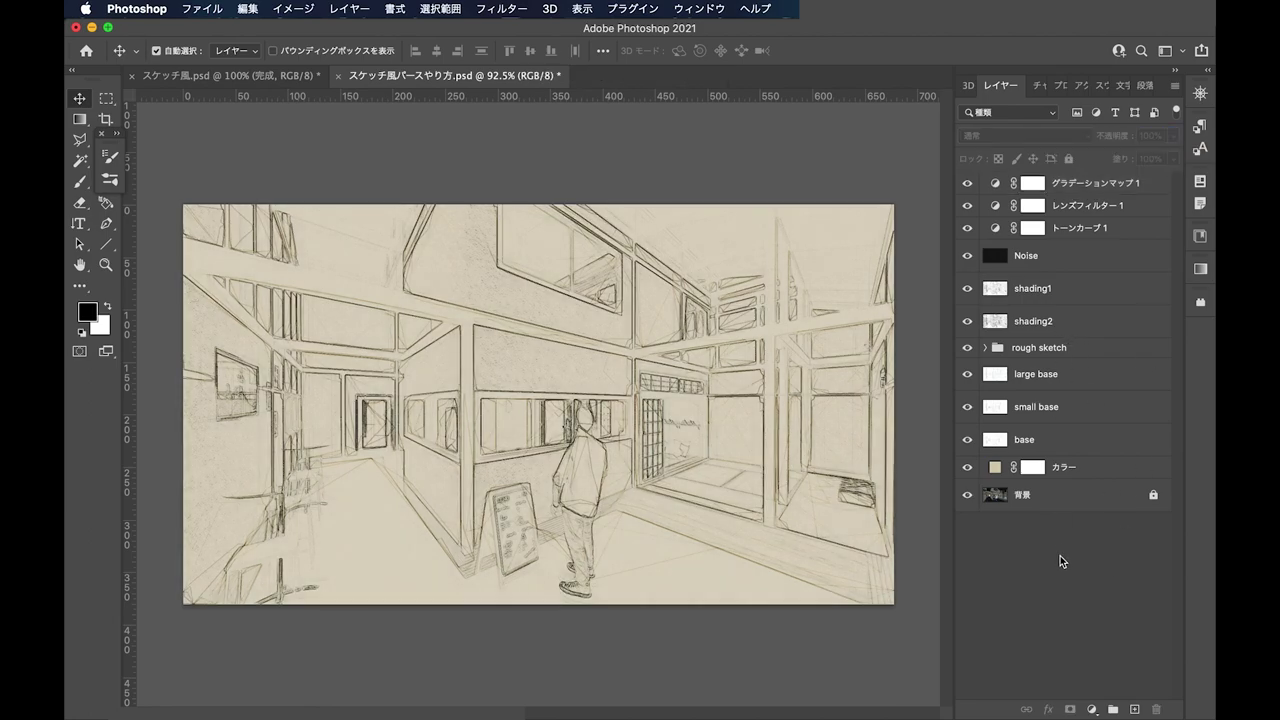
left_click(1126, 183)
left_click(1127, 205)
left_click(1128, 230)
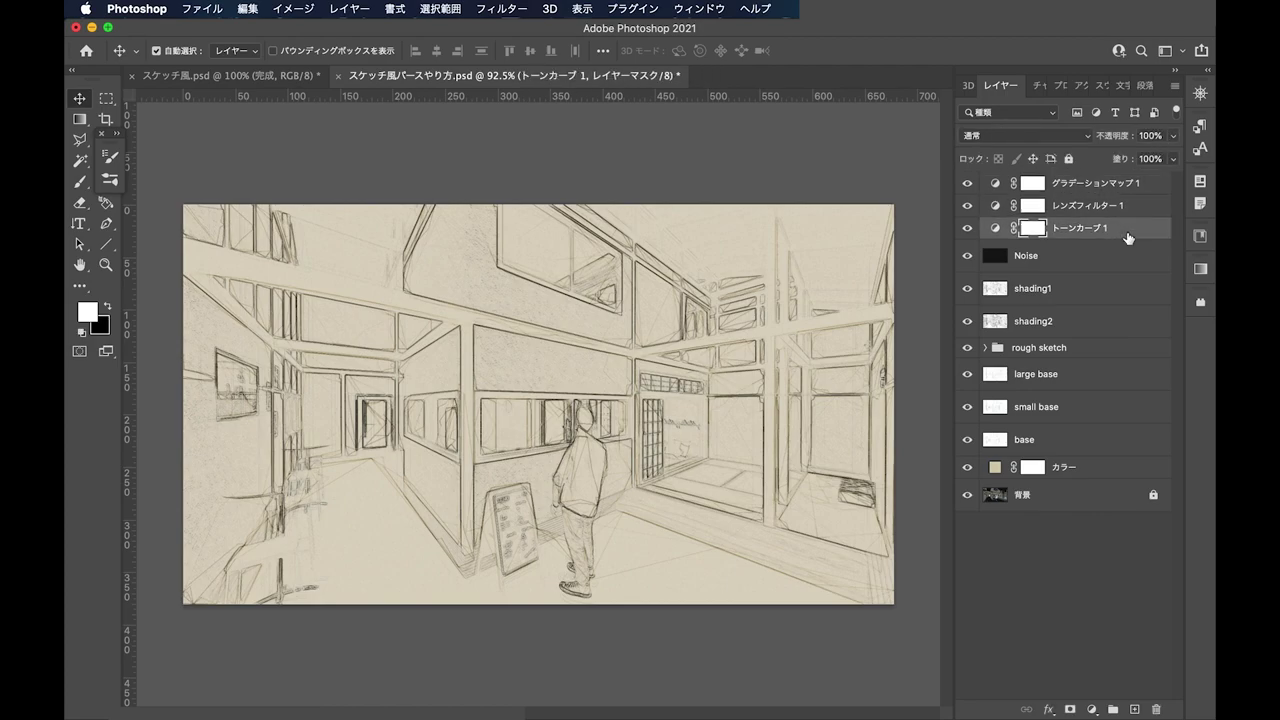
left_click(1035, 520)
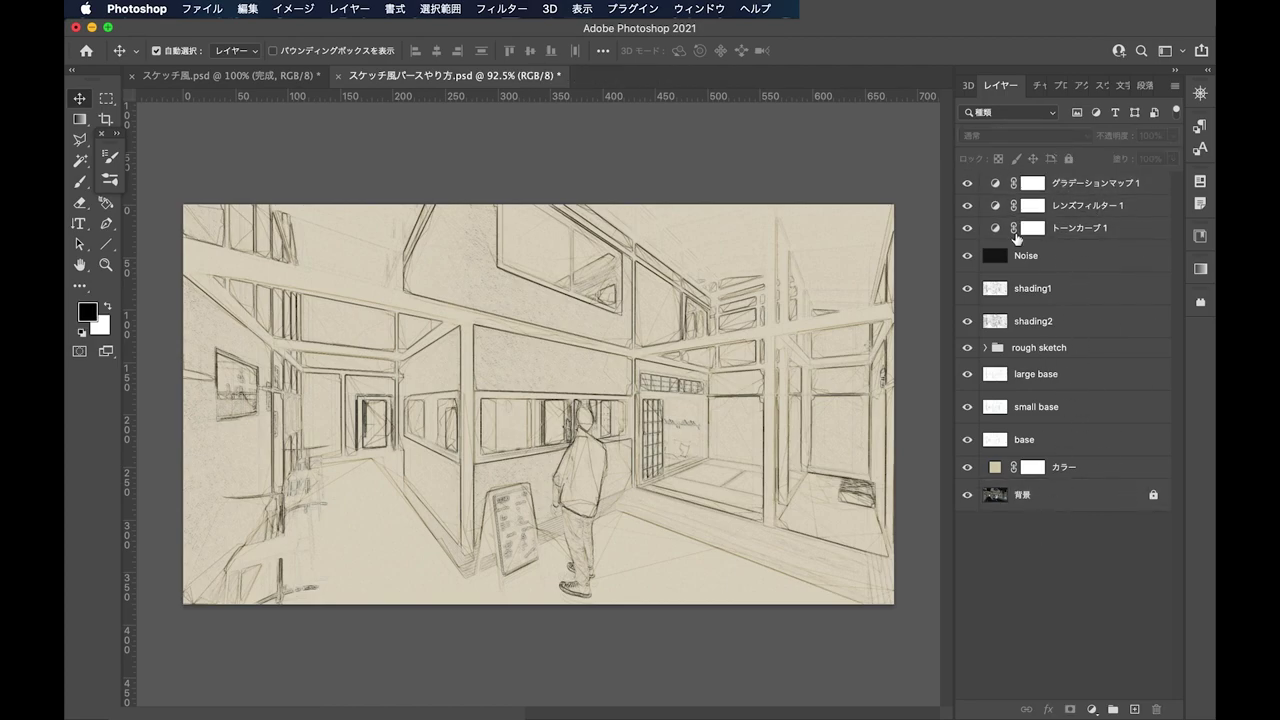
Add a Vibrance adjustment layer with vibrance set to +20
left_click(1092, 709)
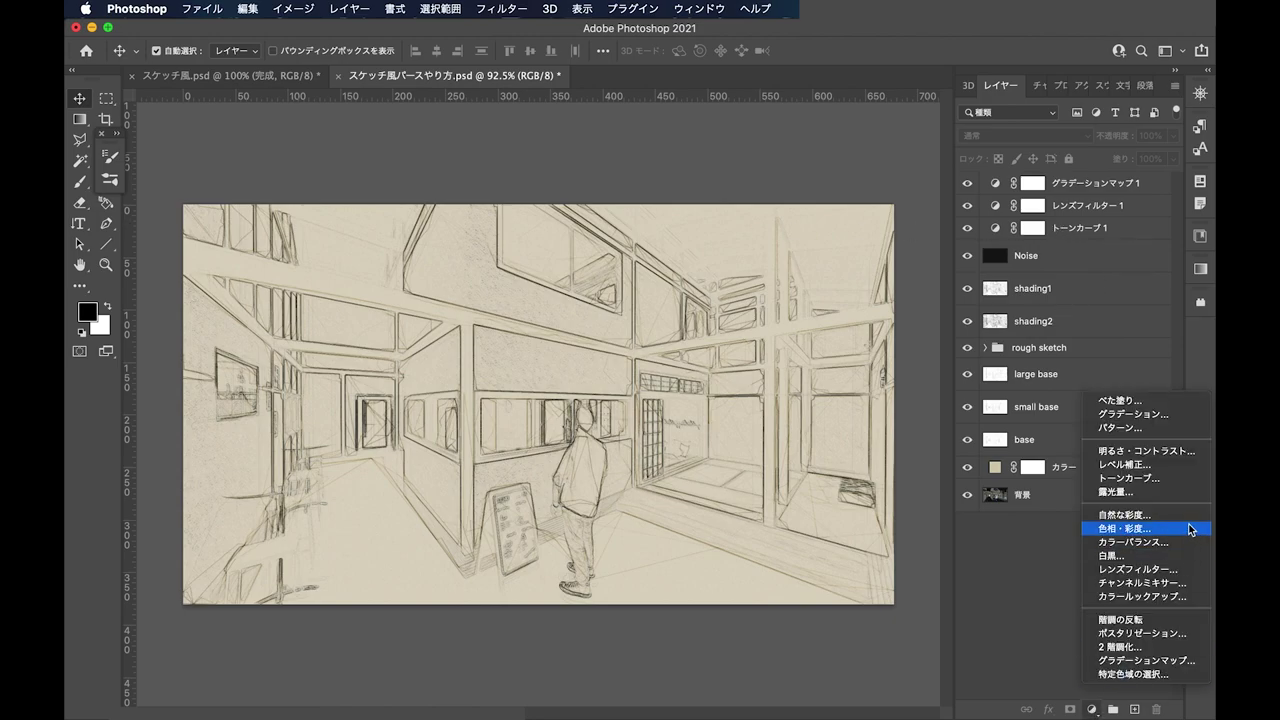
left_click(1181, 513)
left_click_drag(1087, 150, 1090, 155)
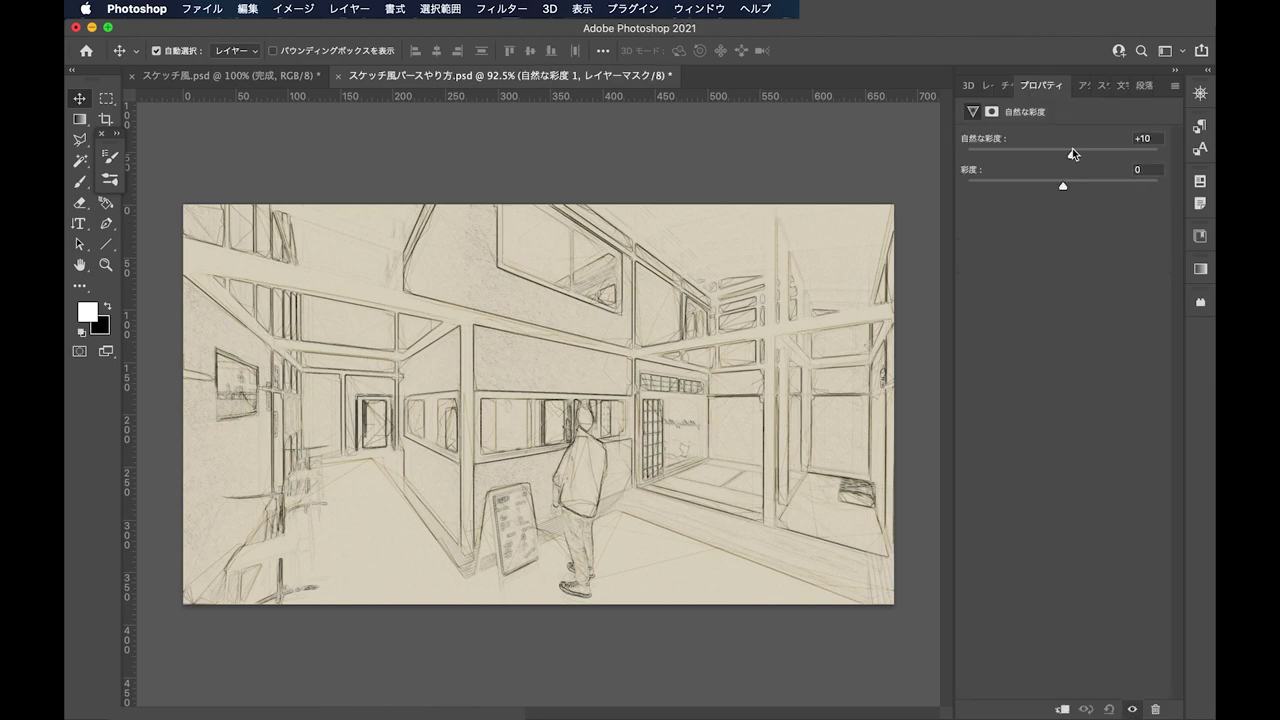
left_click(1163, 141)
type("20")
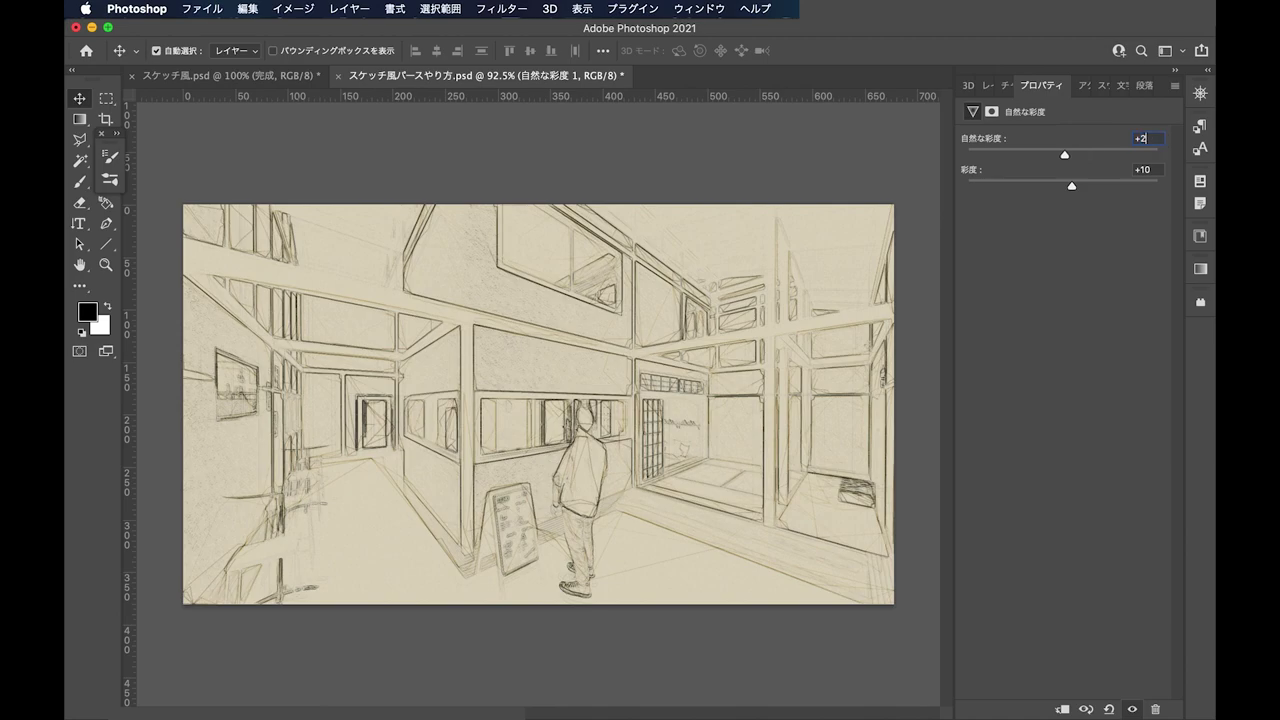
key("Return")
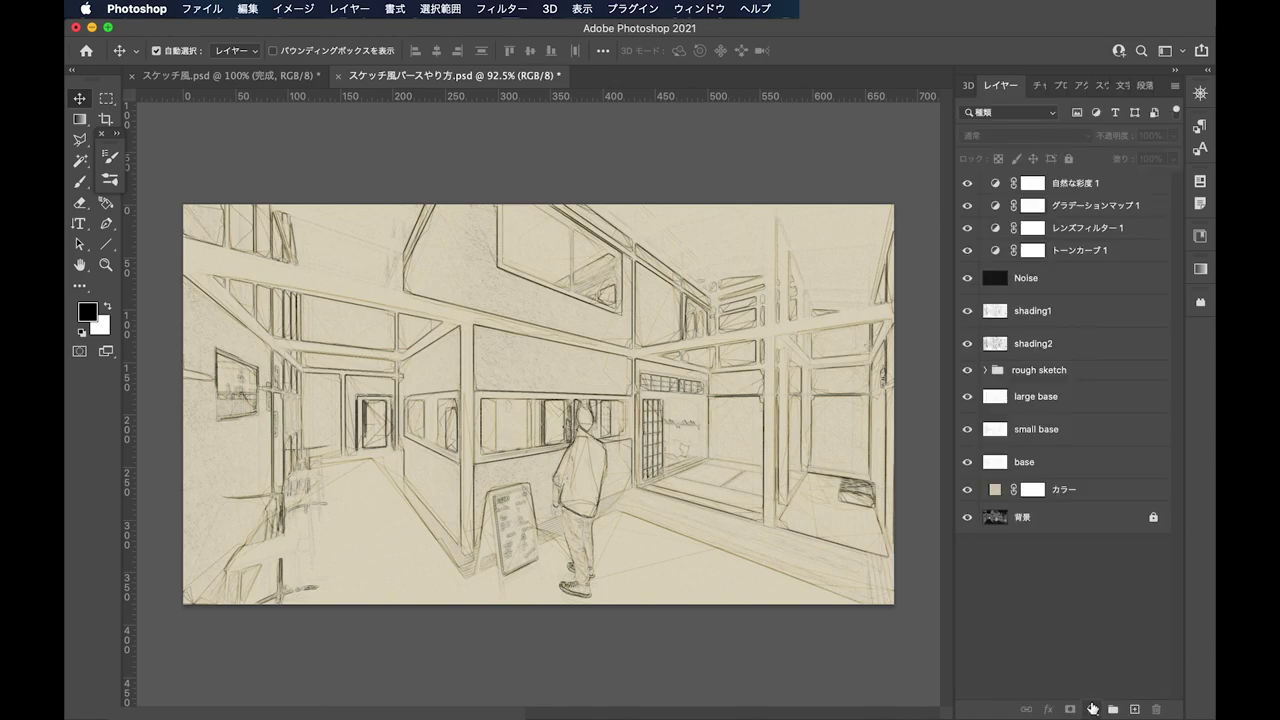
Add a Levels layer with white input 249, then stamp visible layers into レイヤー 1
left_click(1091, 708)
left_click(1145, 464)
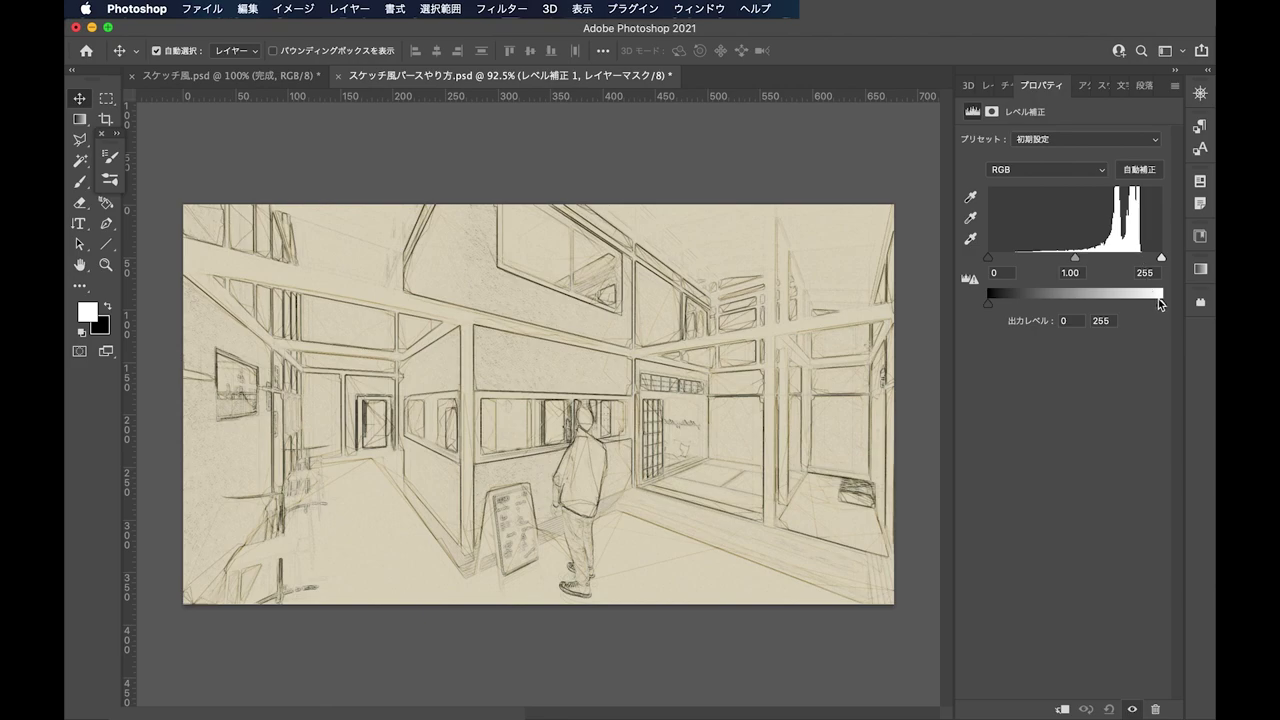
left_click_drag(1162, 259, 1162, 259)
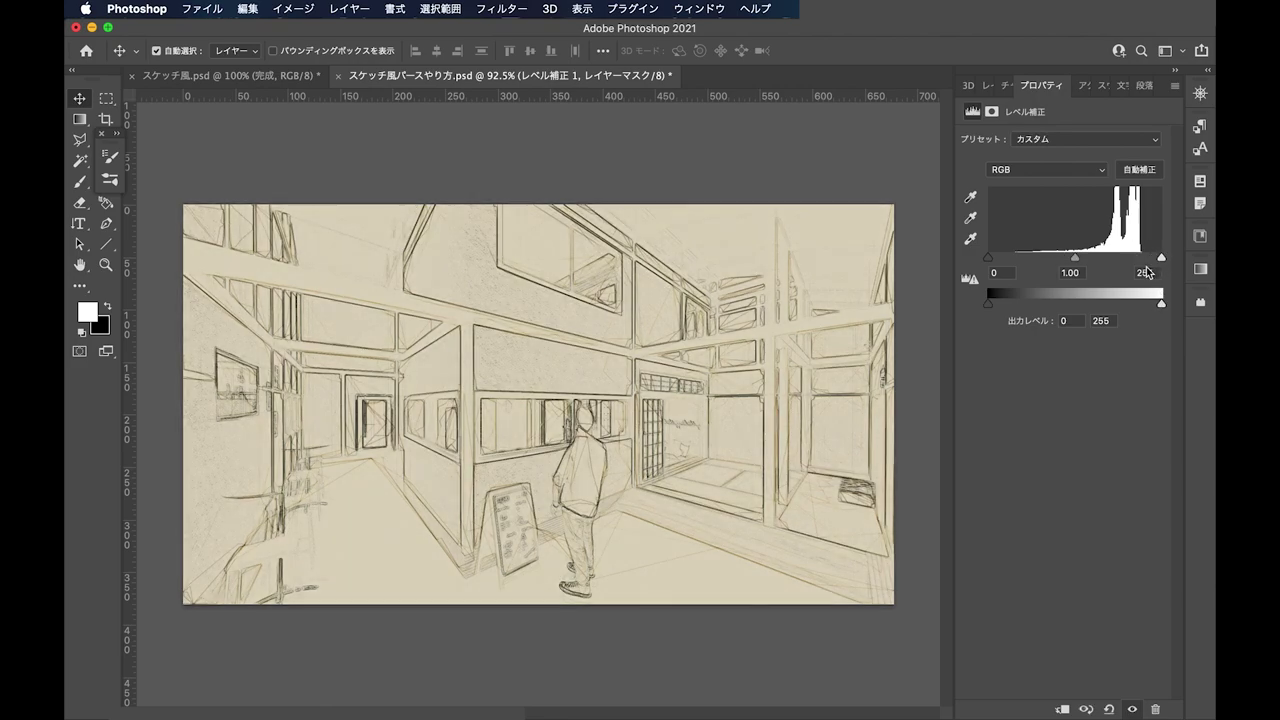
double_click(1144, 272)
type("249")
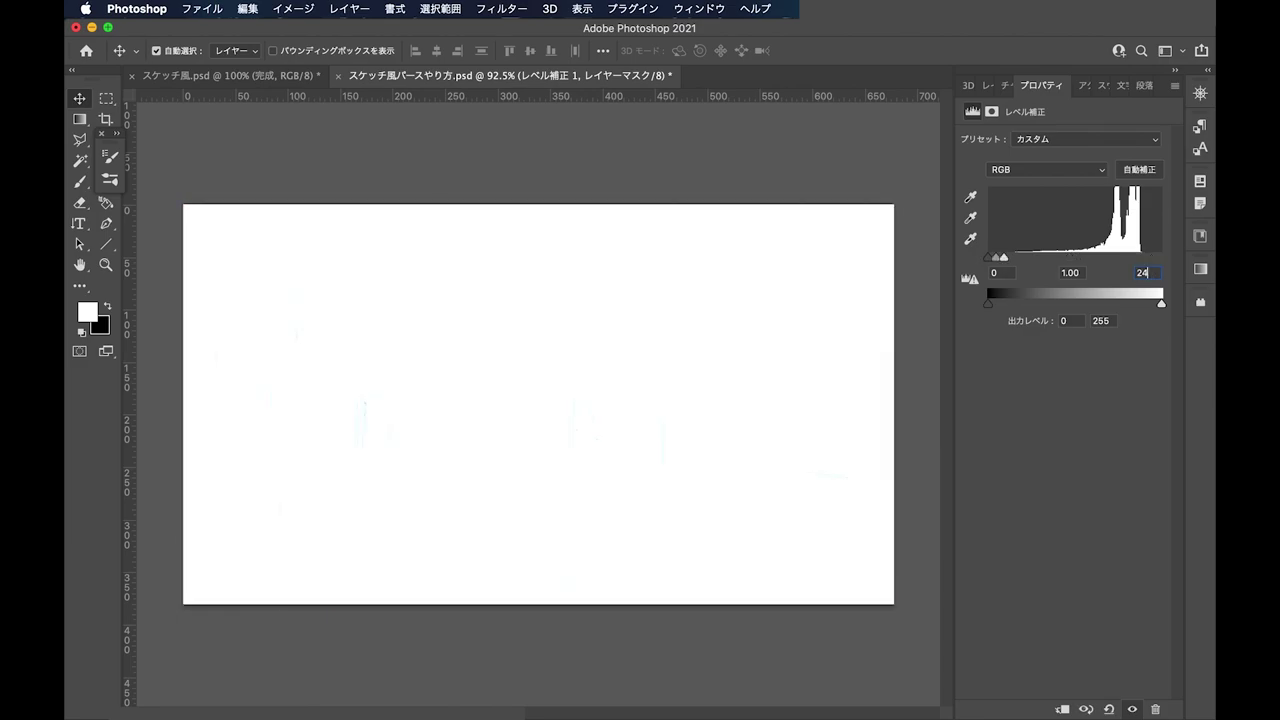
key("F7")
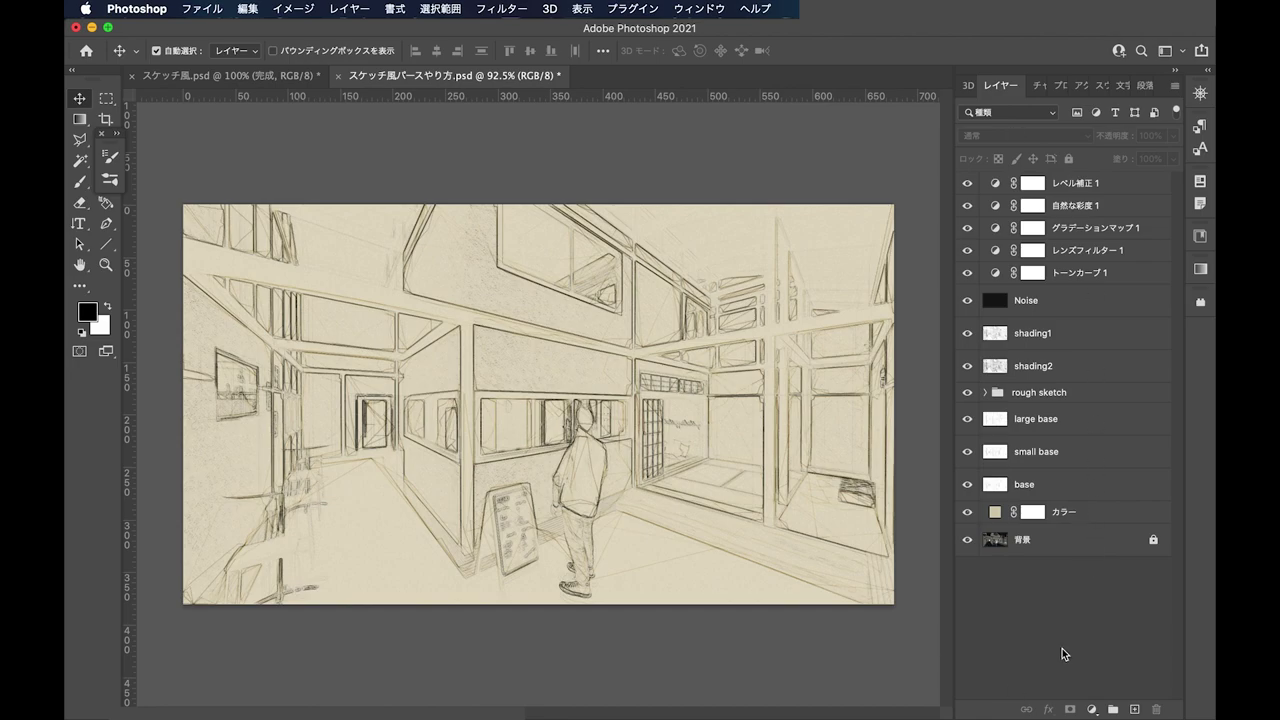
key("ctrl+shift+alt+e")
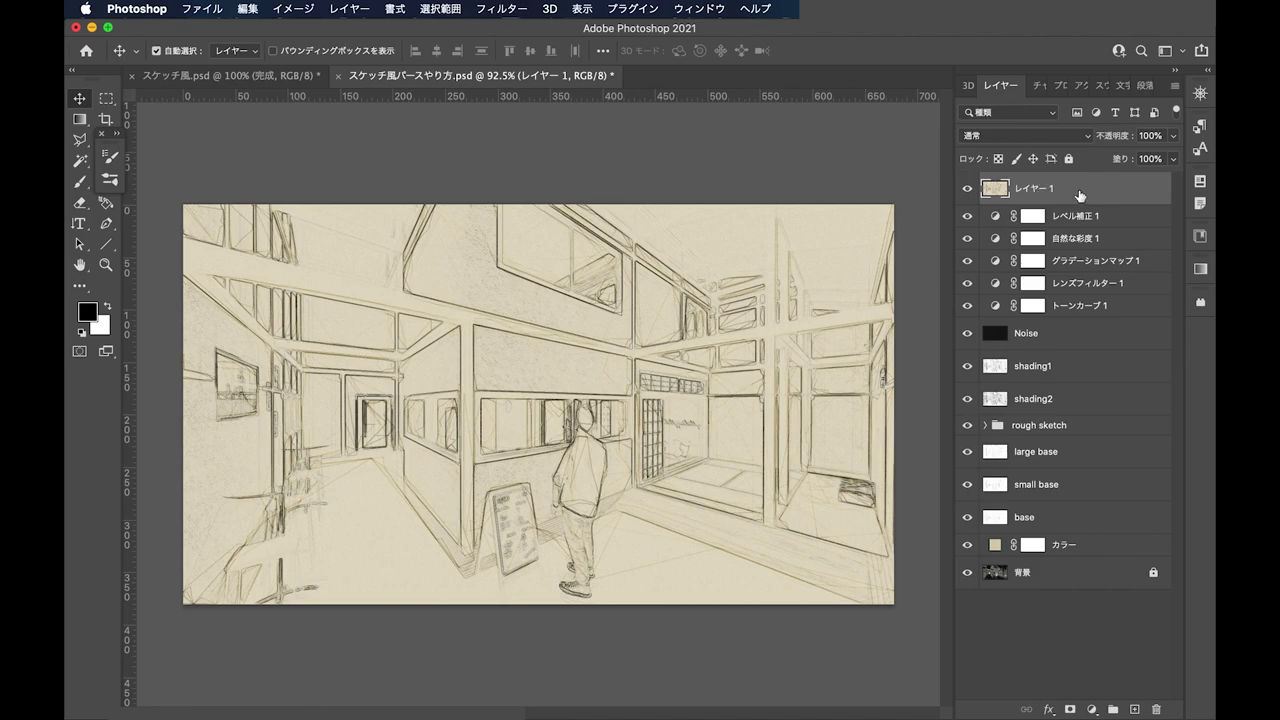
Apply a 2-pixel High Pass filter to the merged layer
left_click(500, 8)
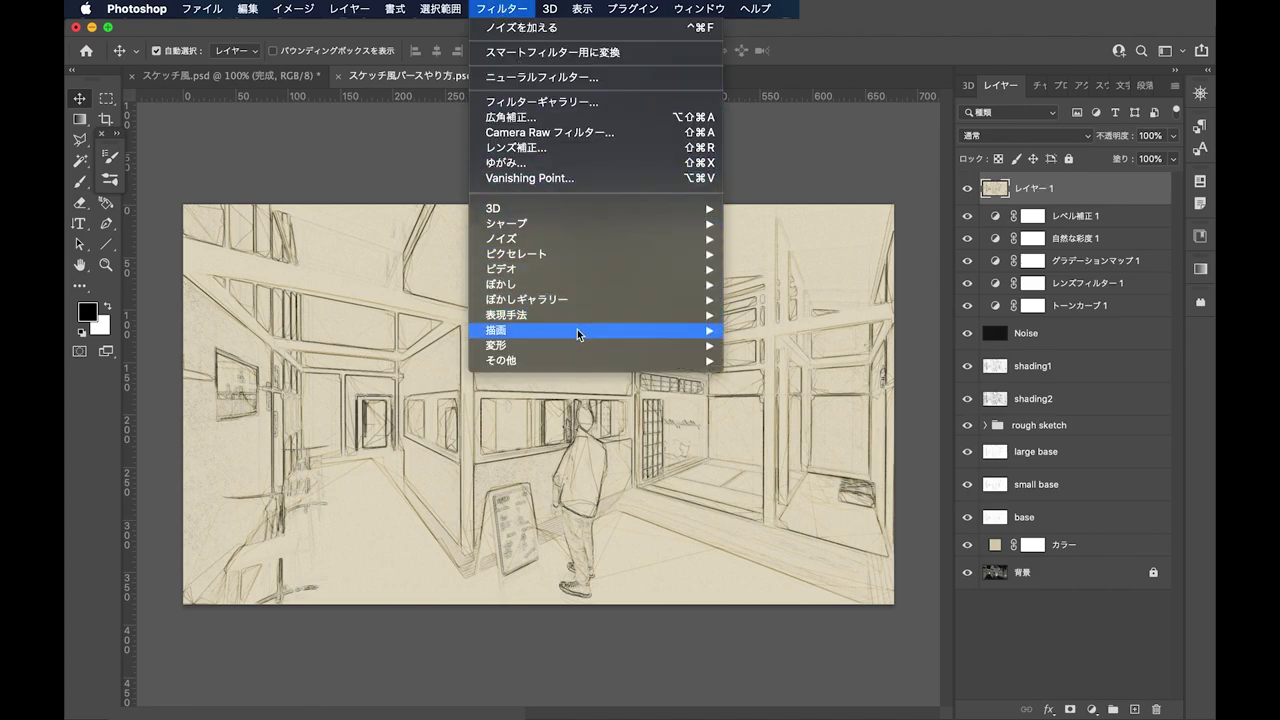
left_click(755, 411)
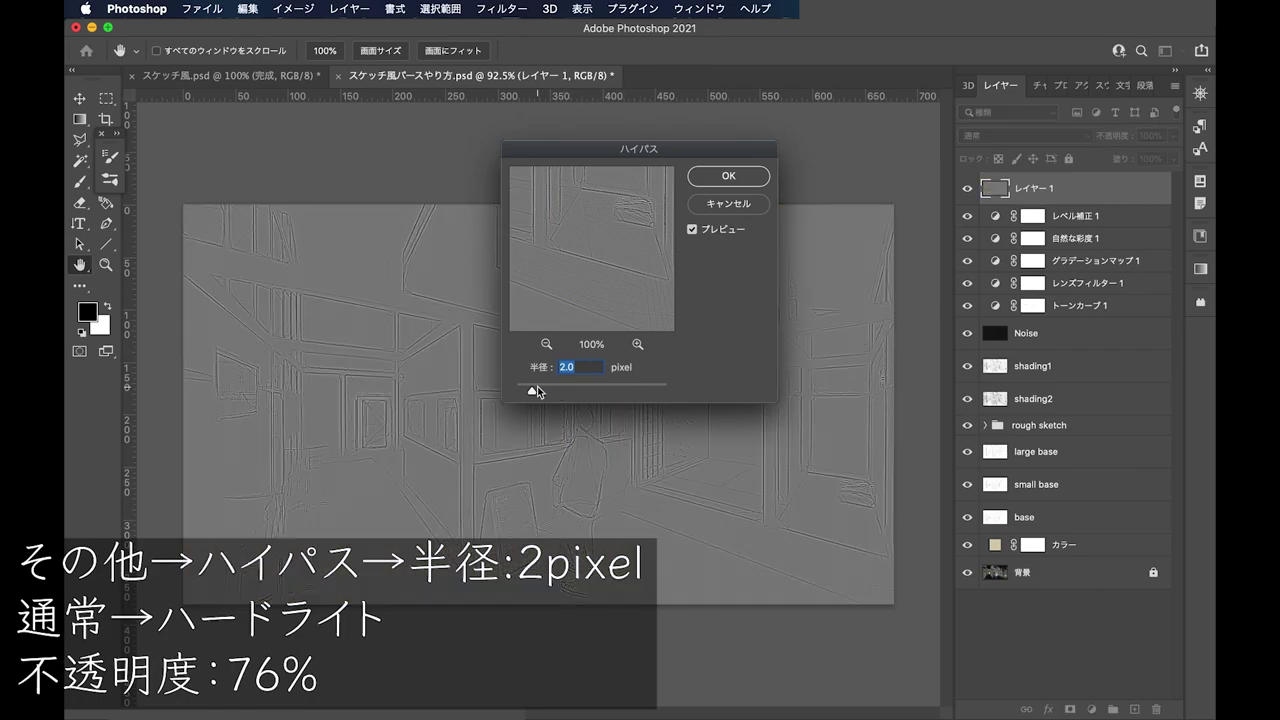
left_click(735, 174)
Blend the high-pass layer as Hard Light at 76% opacity
left_click(1050, 136)
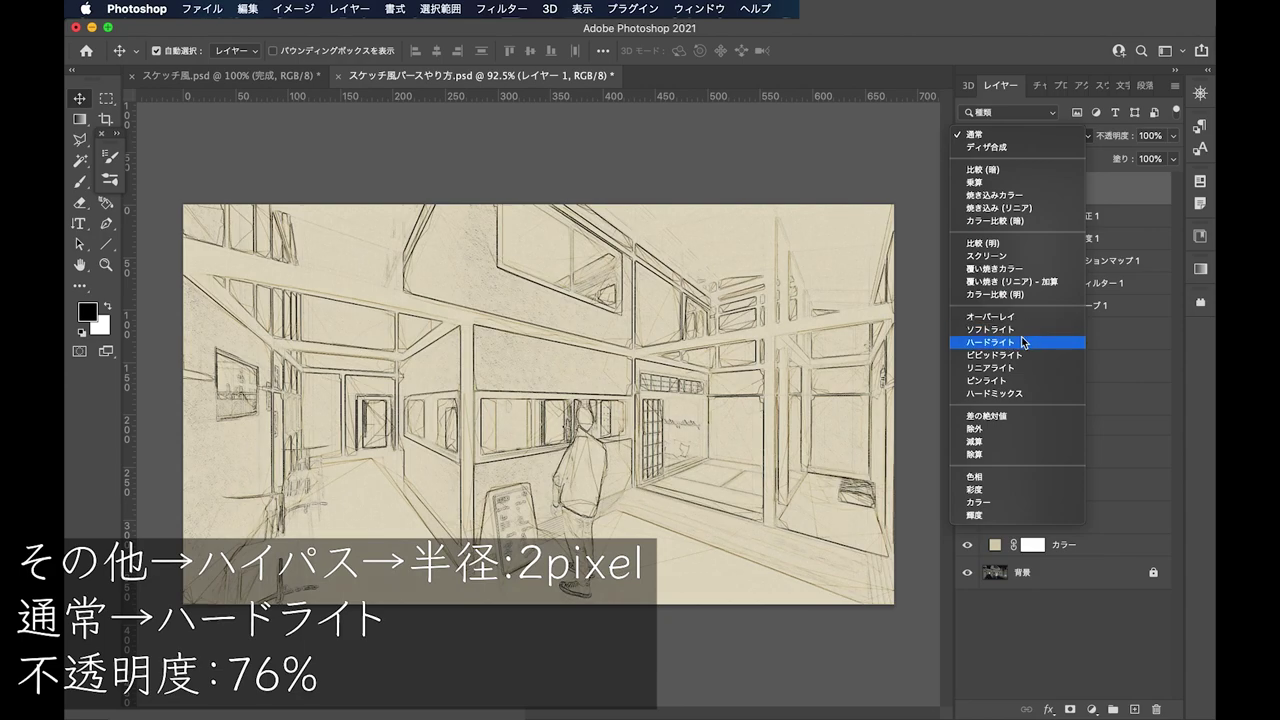
left_click(1011, 343)
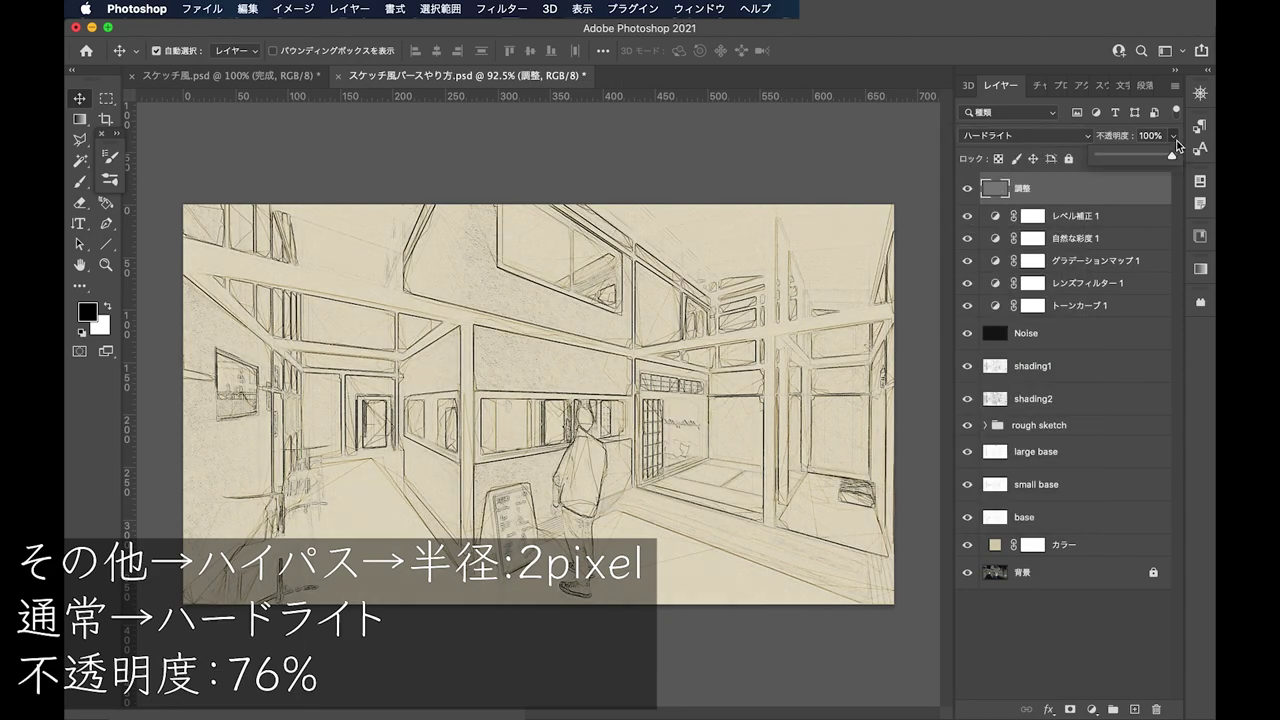
left_click(1152, 136)
type("76")
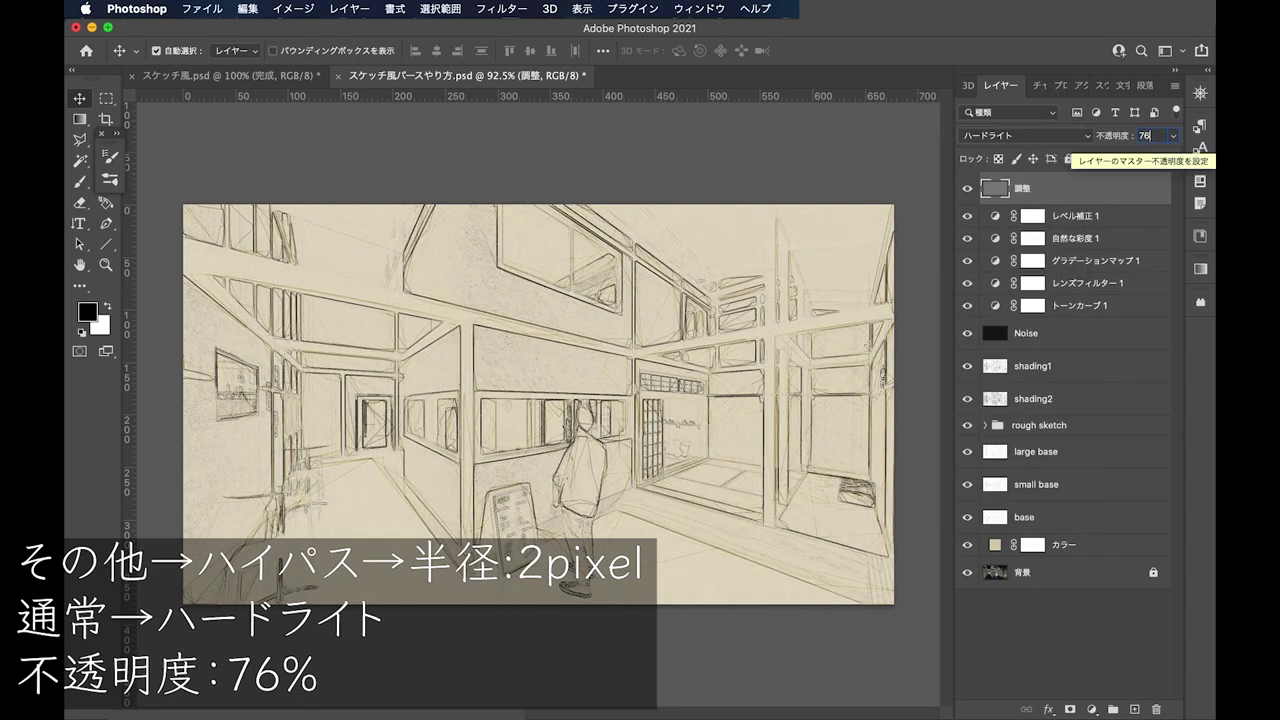
key("Return")
left_click(1032, 238)
left_click(1010, 170)
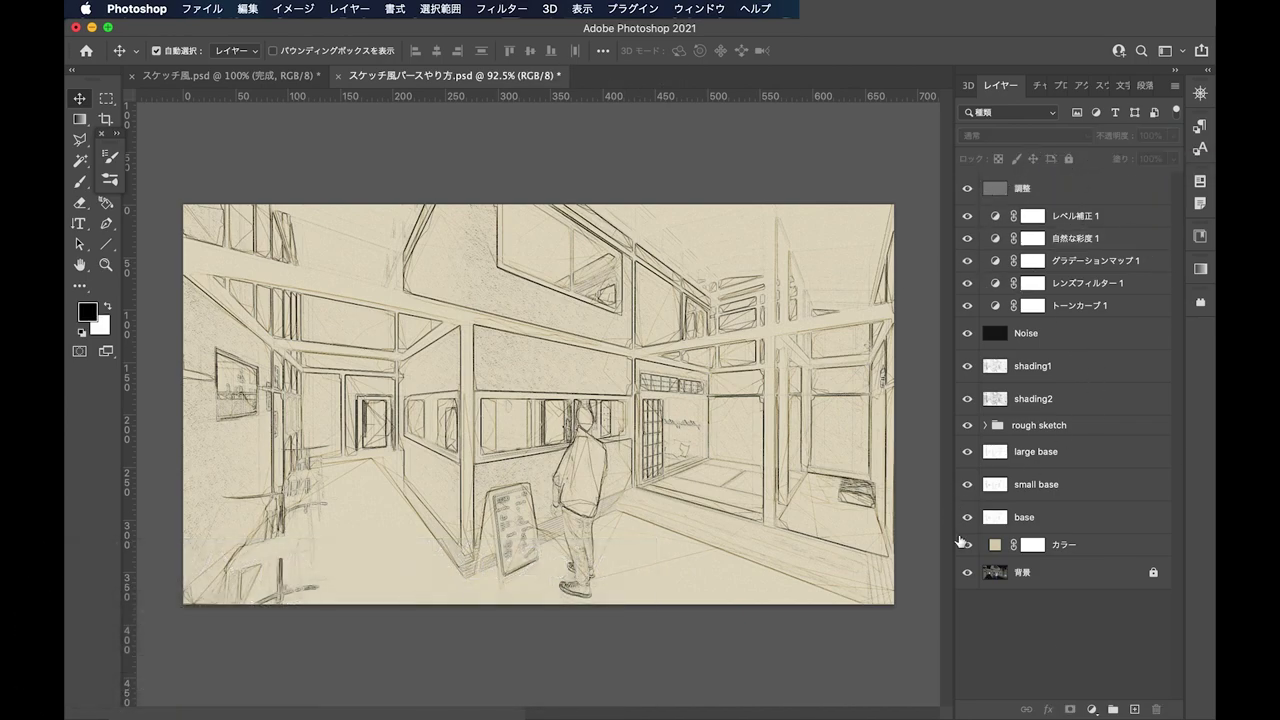
Compare the sketch against the original render via 背景 visibility, then zoom in to inspect
left_click(967, 573, "alt")
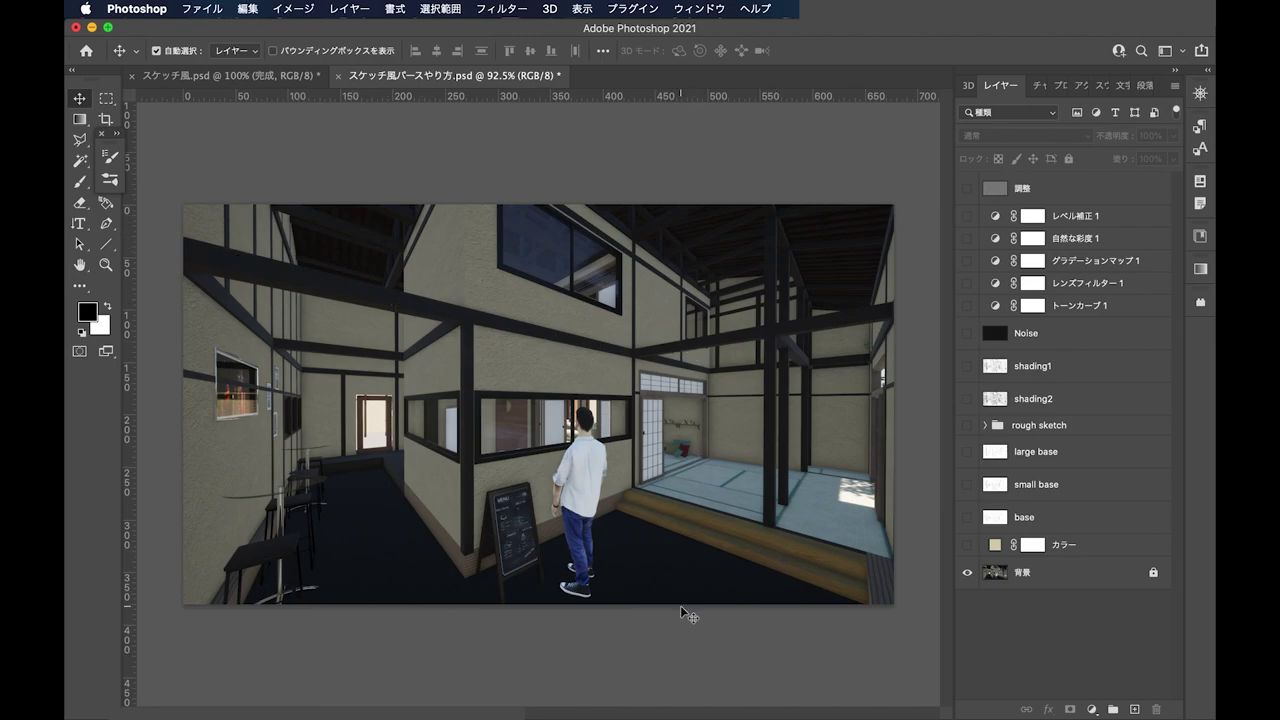
left_click(966, 576, "alt")
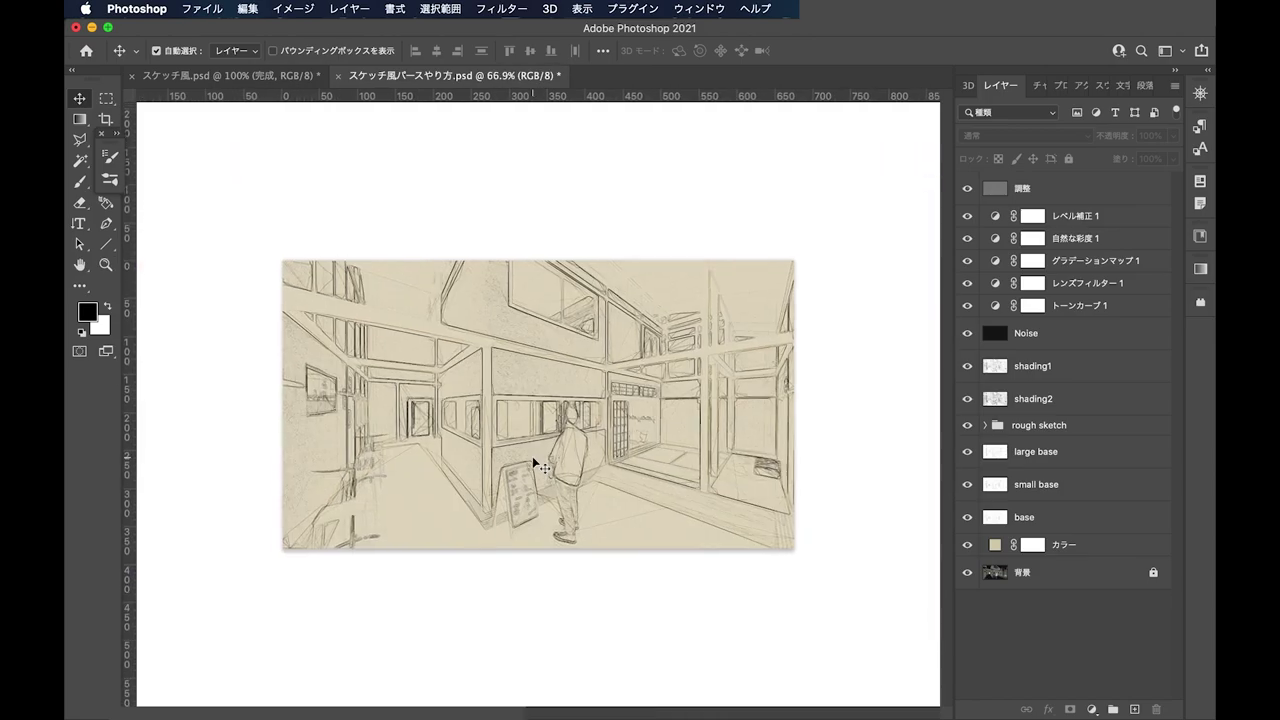
scroll(683, 460, "down", 1)
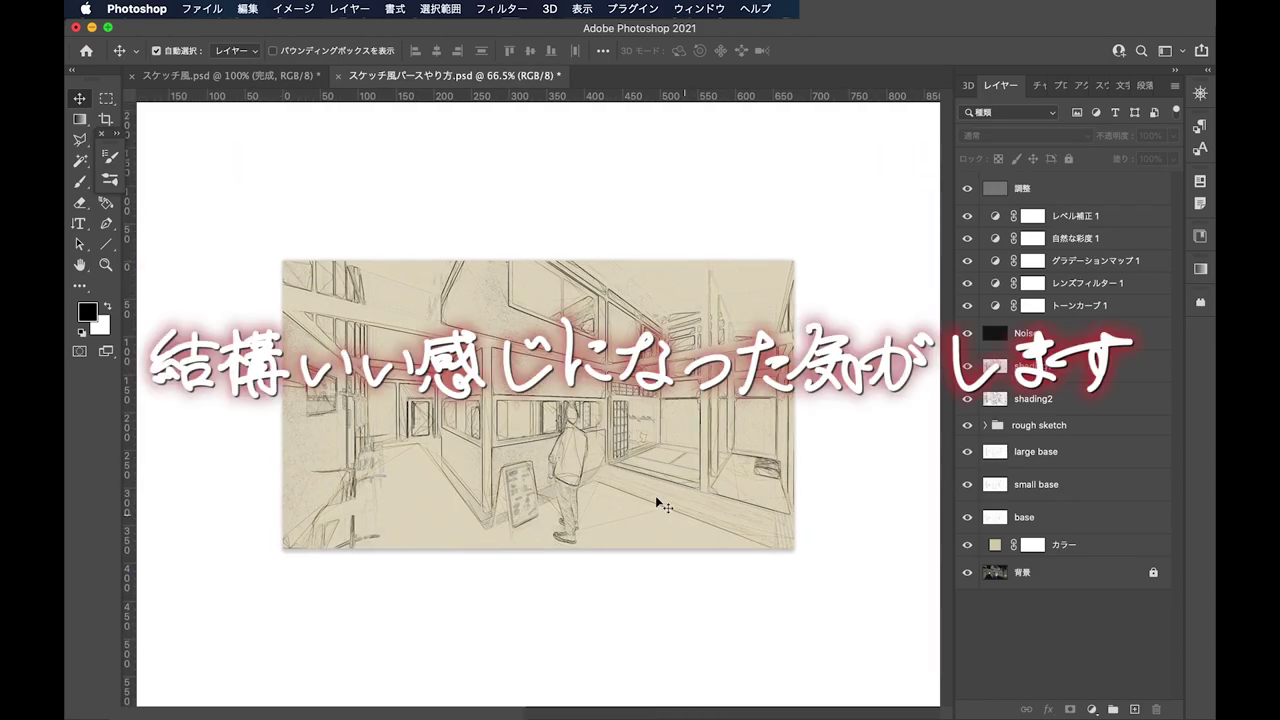
scroll(522, 434, "up", 2)
scroll(519, 434, "up", 2)
scroll(519, 437, "up", 2)
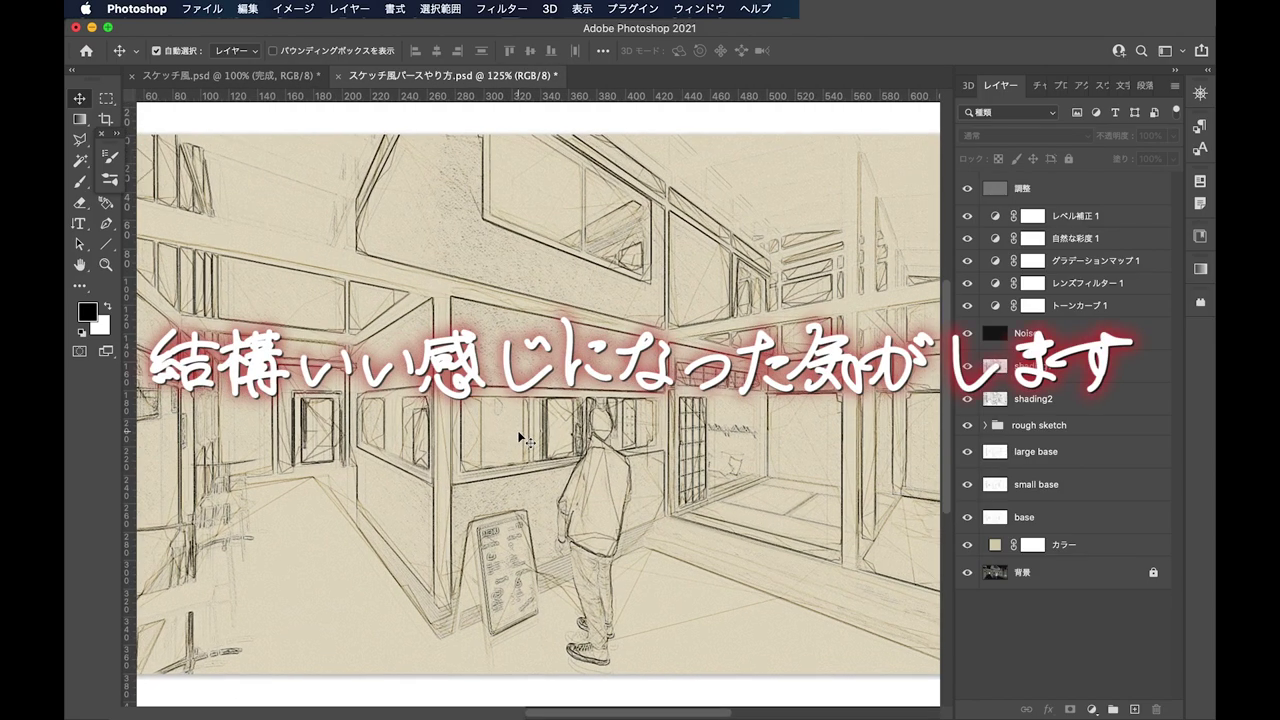
scroll(519, 437, "down", 1)
scroll(519, 437, "up", 1)
scroll(519, 437, "up", 1)
scroll(519, 437, "down", 2)
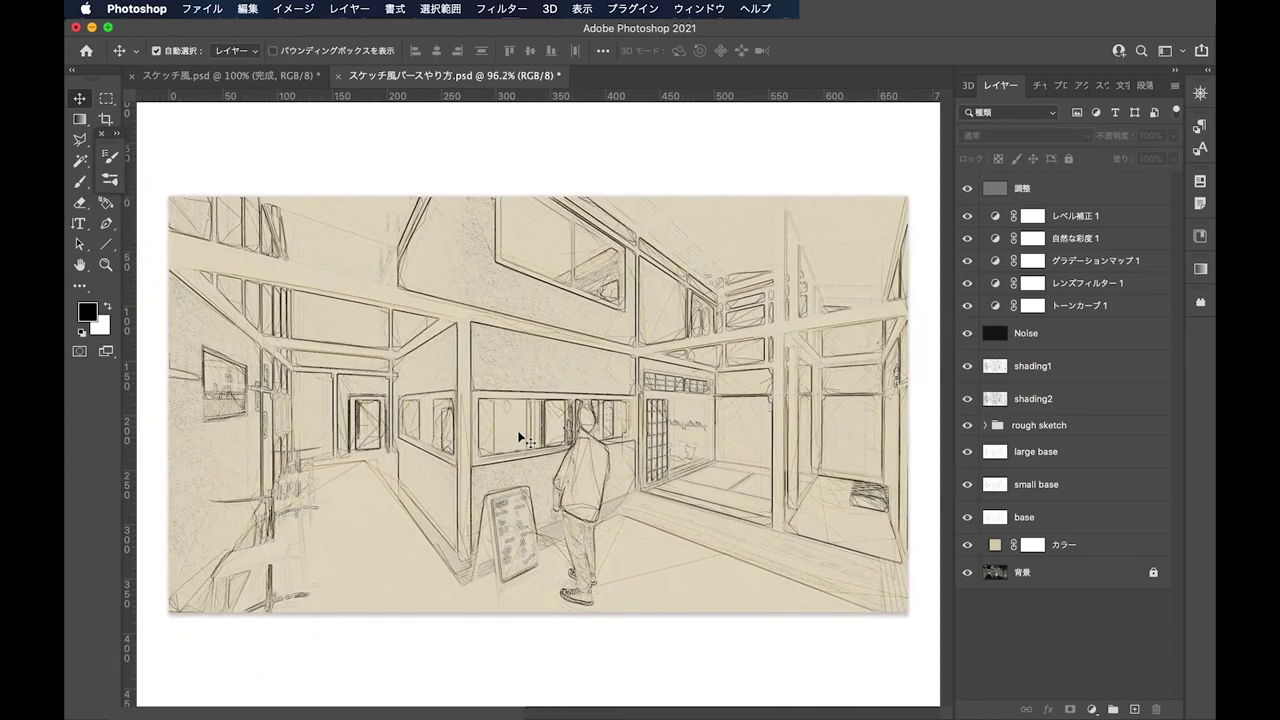
Compare with the original render once more and restore the sketch layers
left_click(968, 574, "alt")
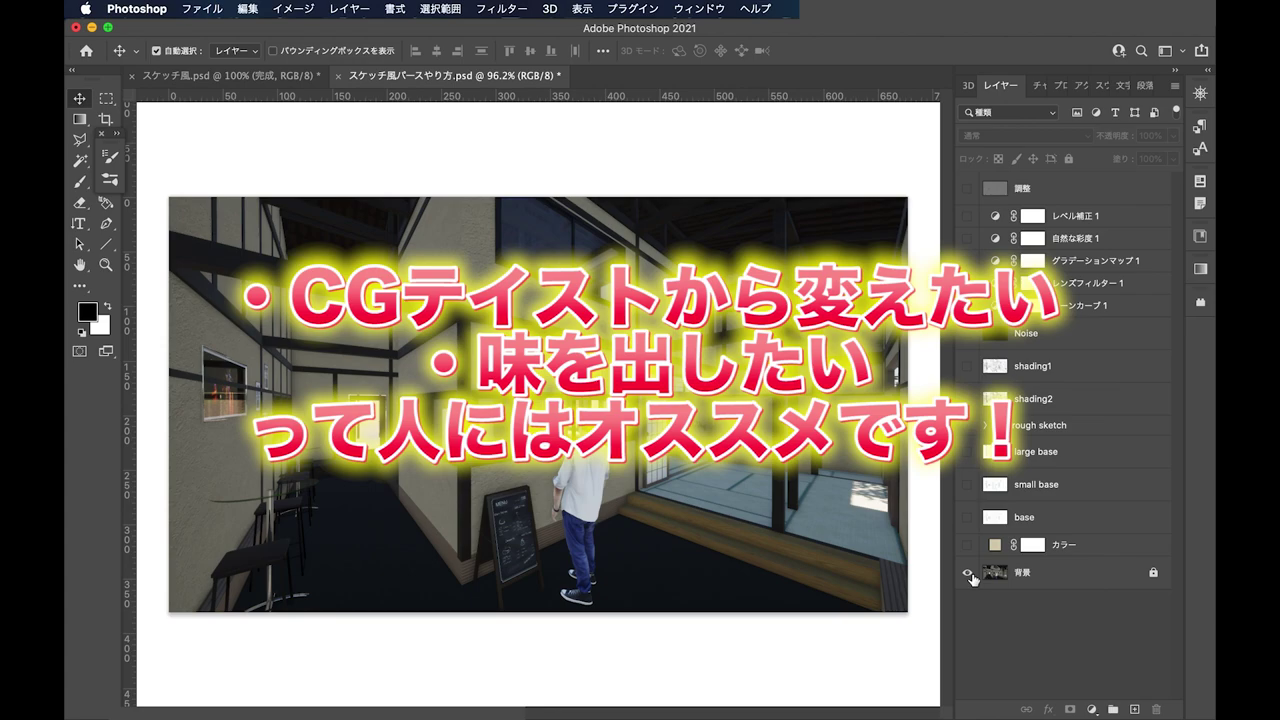
left_click(968, 574, "alt")
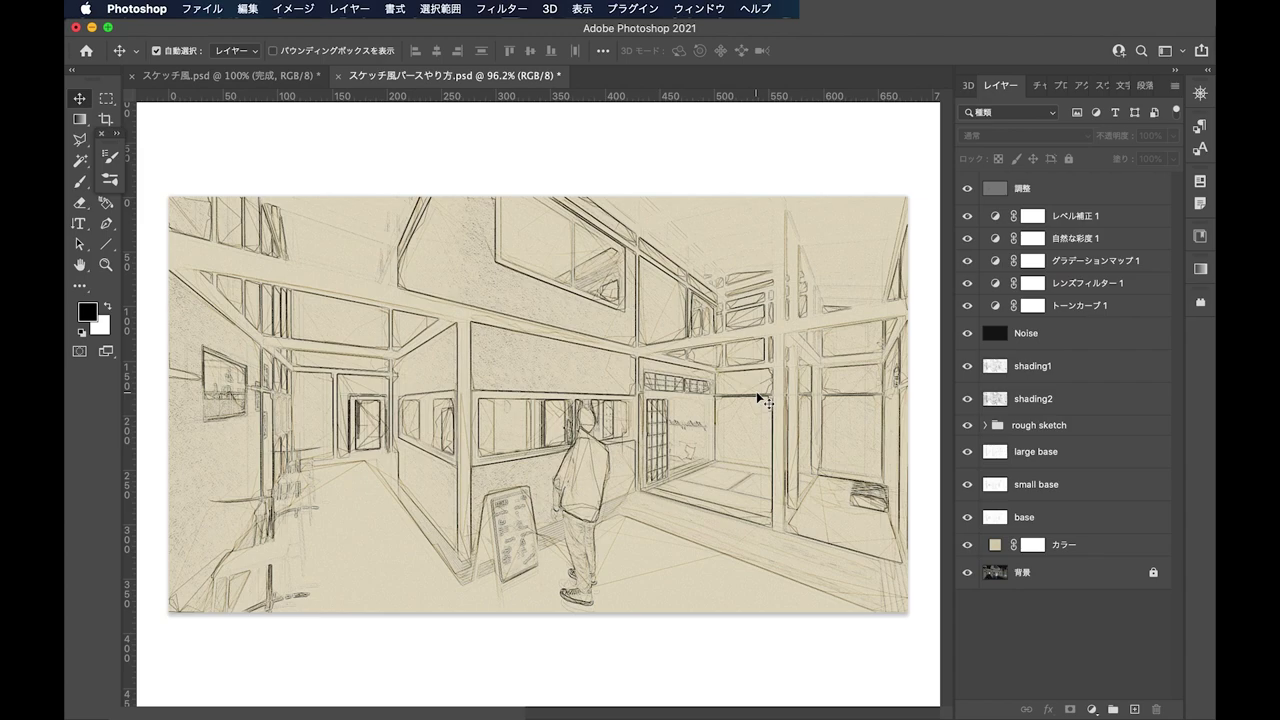
scroll(756, 391, "up", 1)
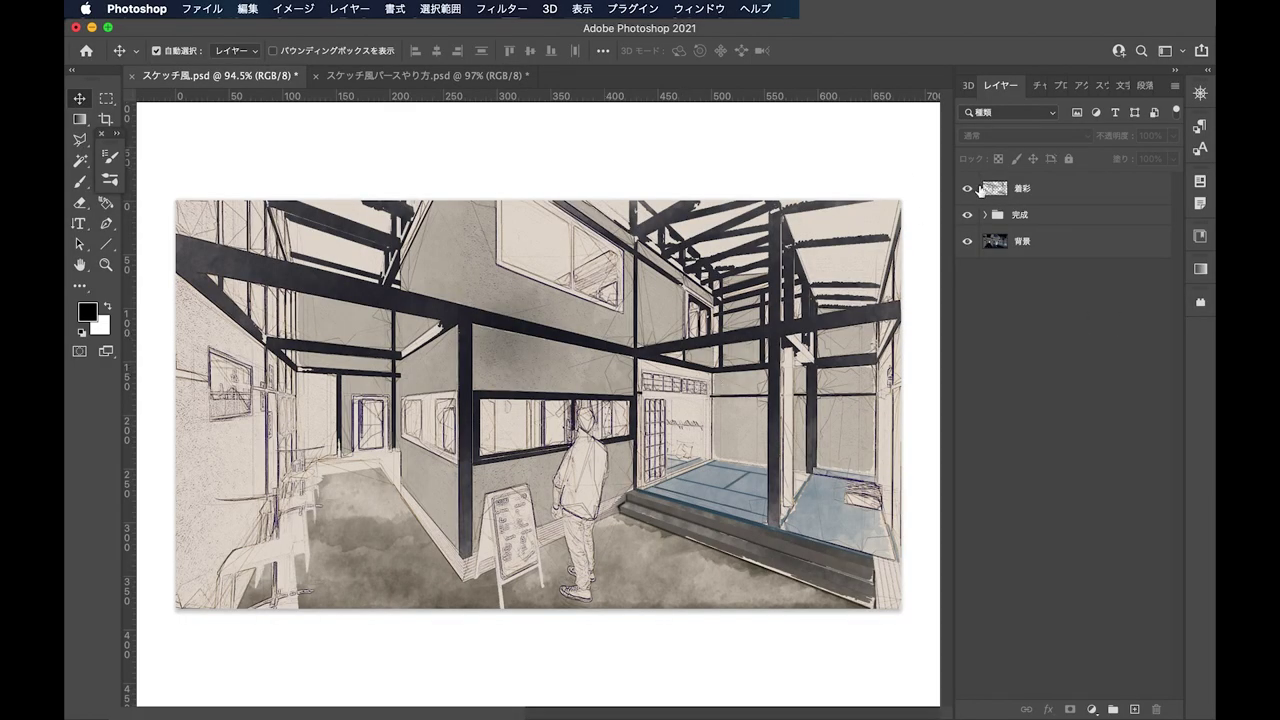
left_click(967, 189)
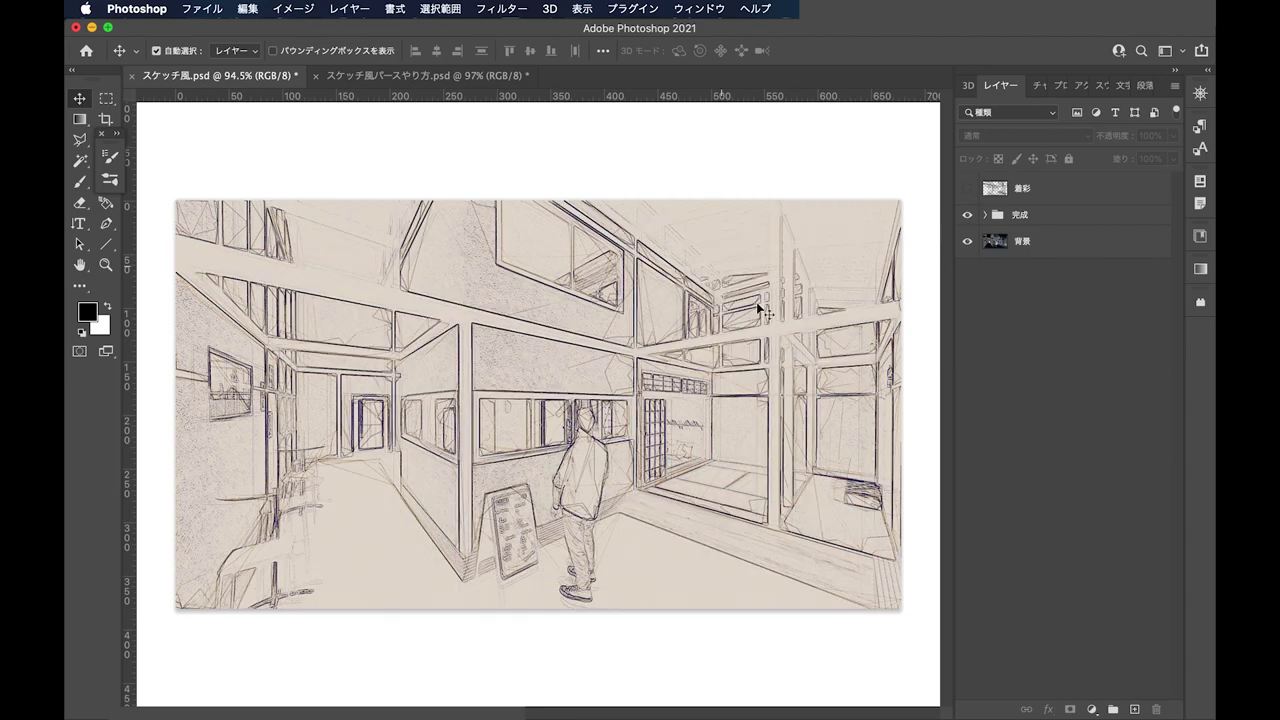
left_click(968, 189)
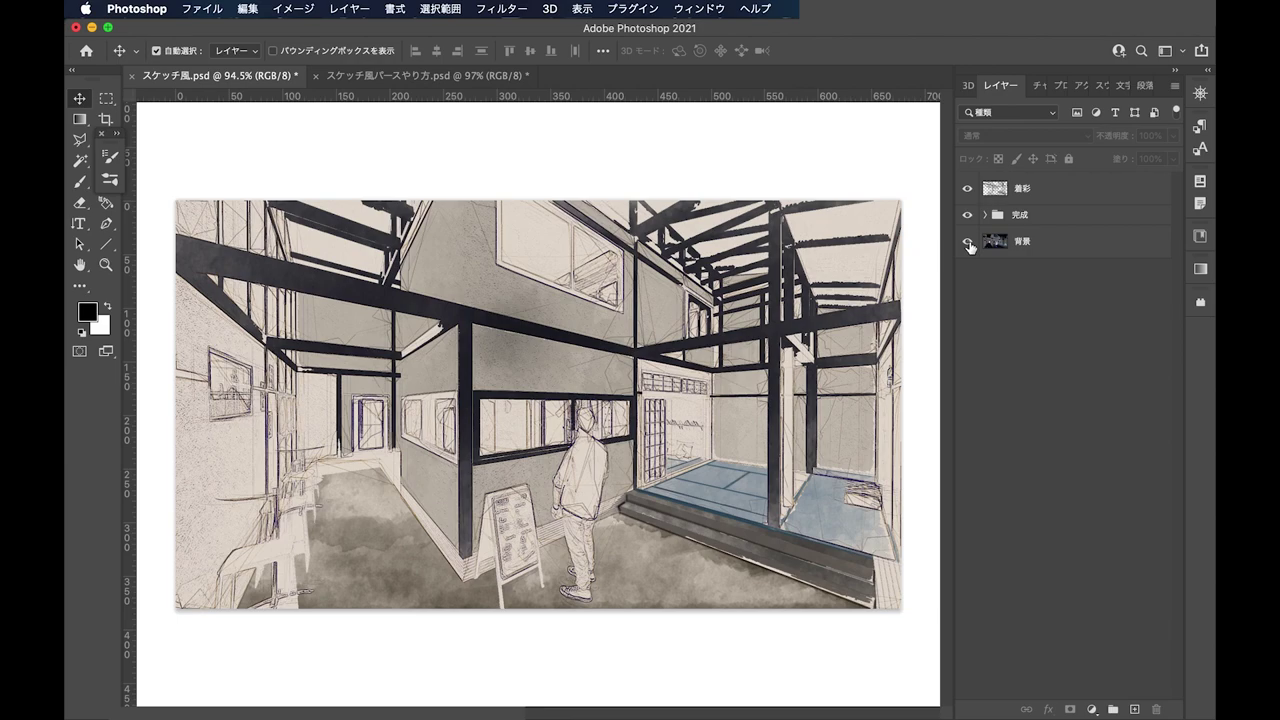
left_click(967, 244, "alt")
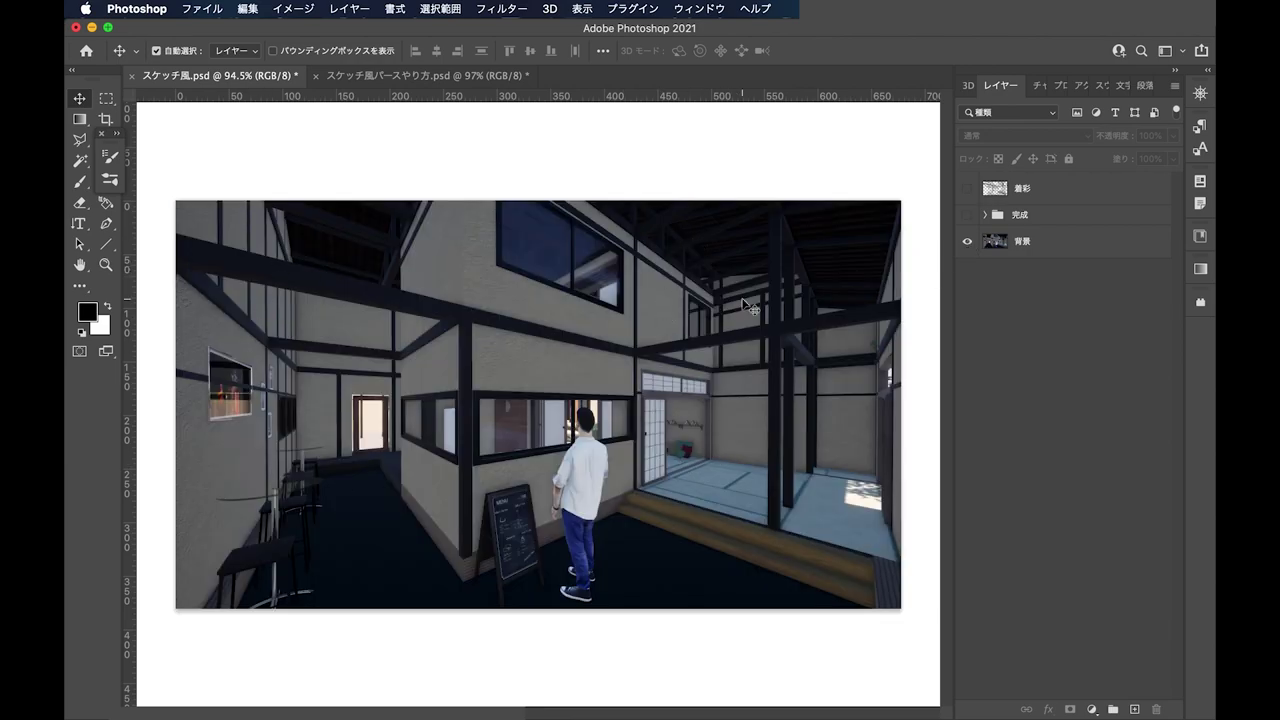
left_click(968, 241, "alt")
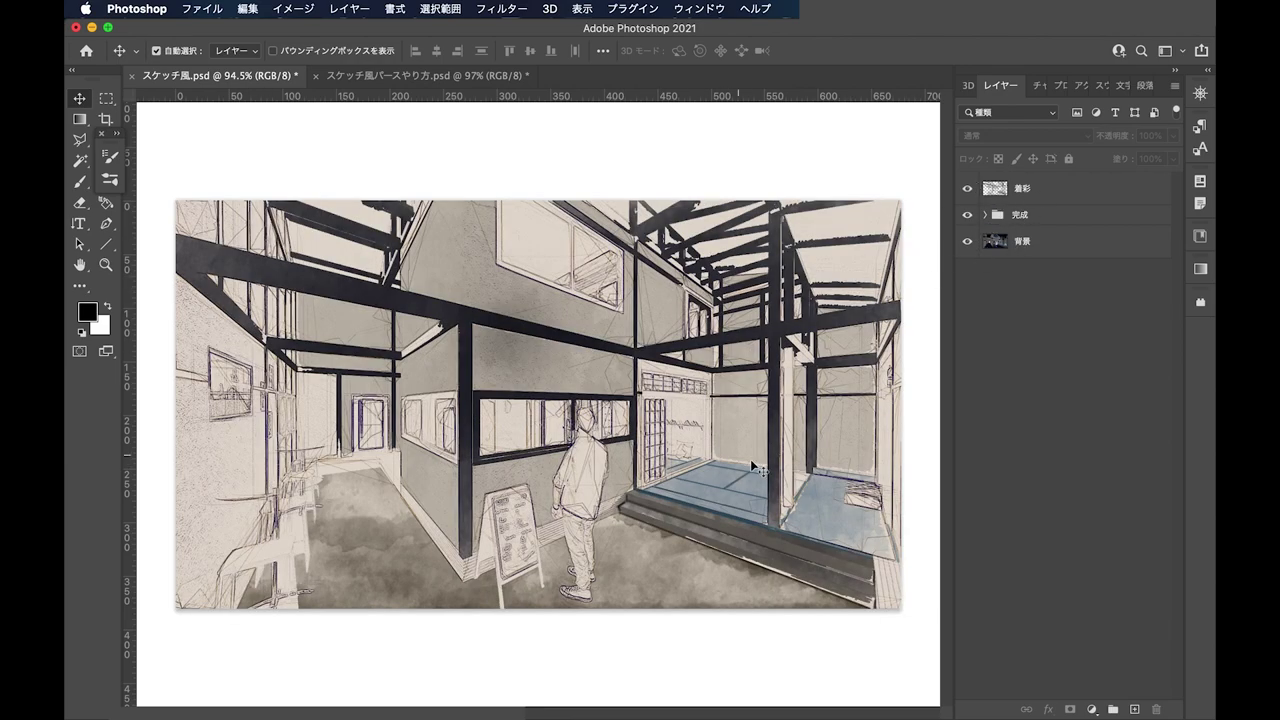
left_click(935, 442)
scroll(924, 403, "down", 2)
left_click(533, 226)
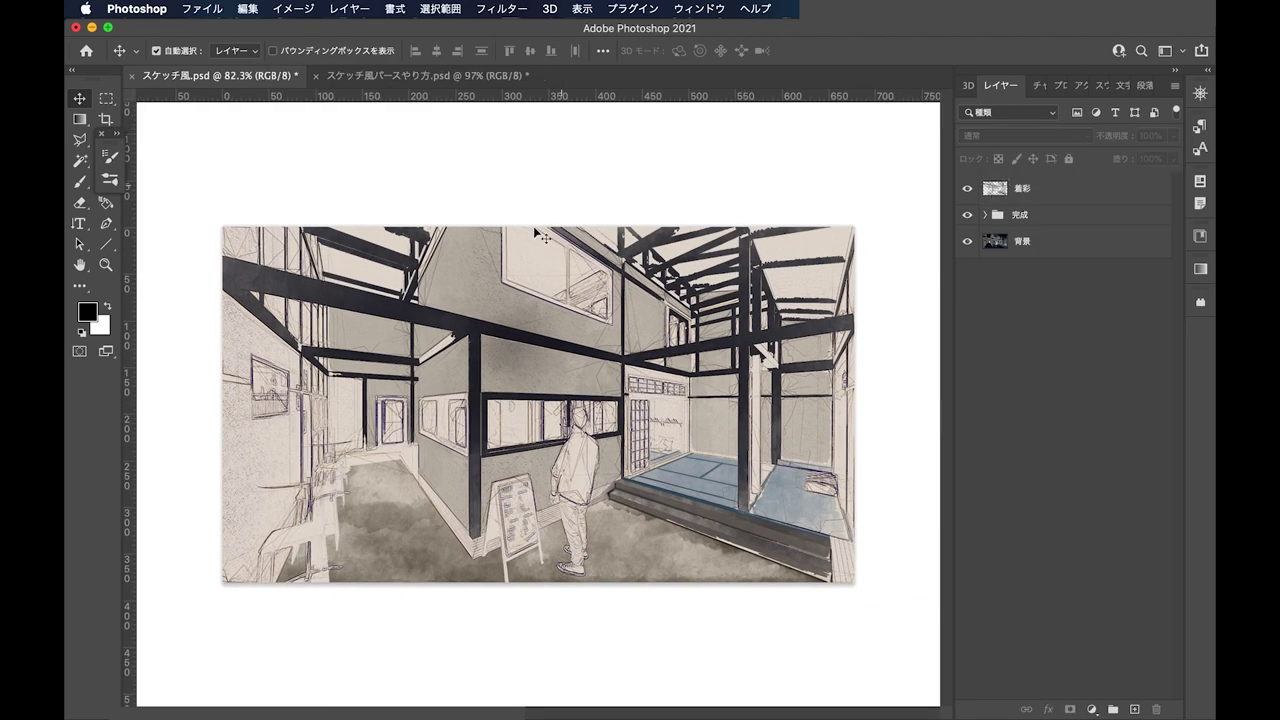
scroll(532, 404, "up", 2)
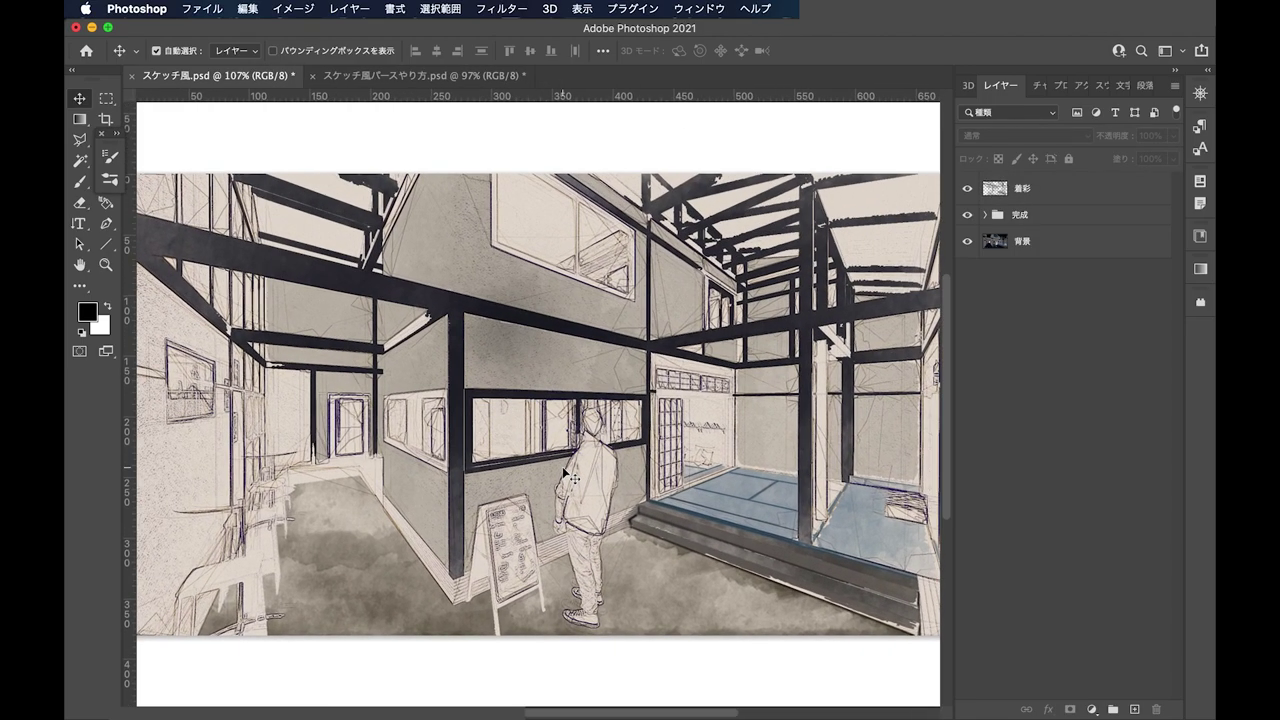
scroll(796, 440, "down", 1)
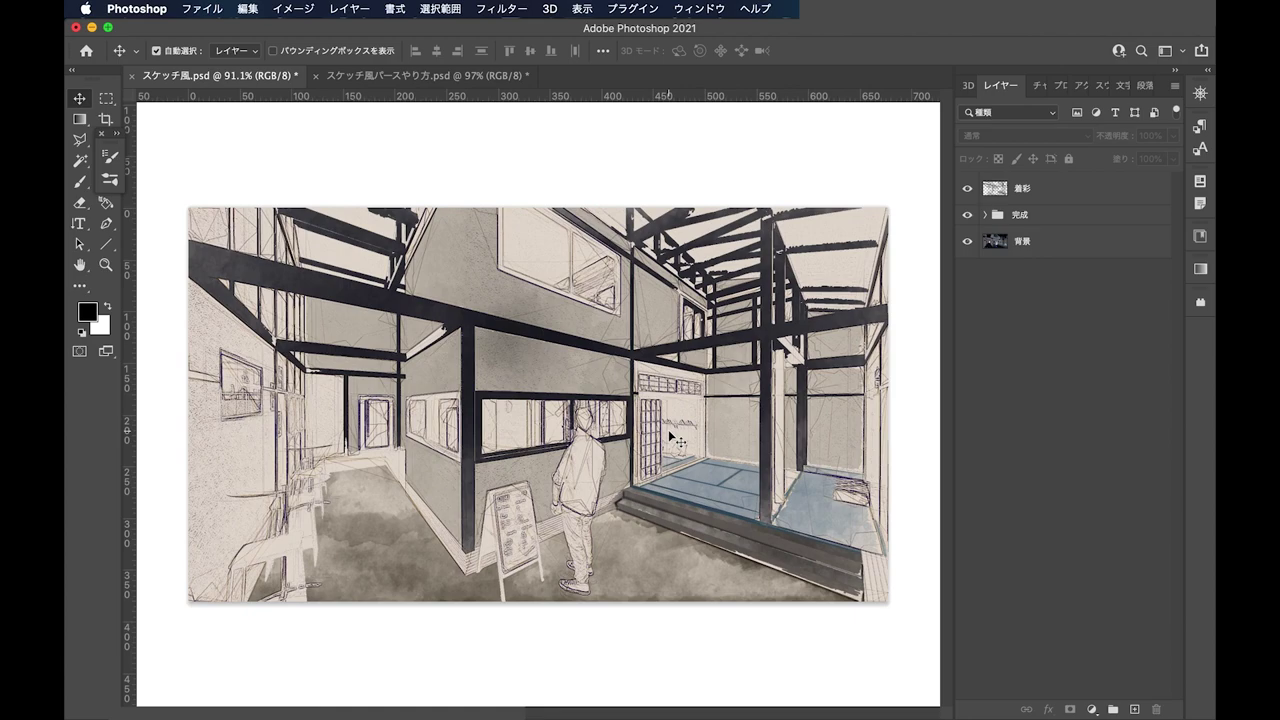
left_click(967, 241, "alt")
left_click(967, 243, "alt")
left_click(967, 243, "alt")
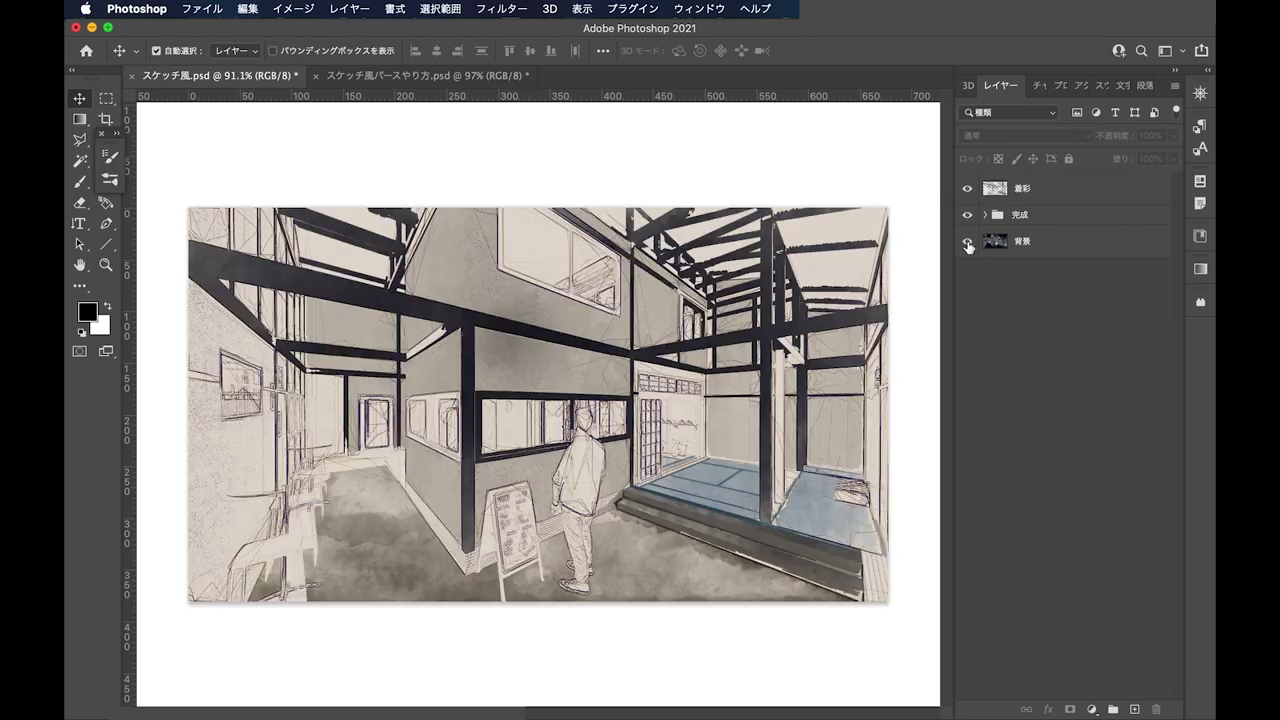